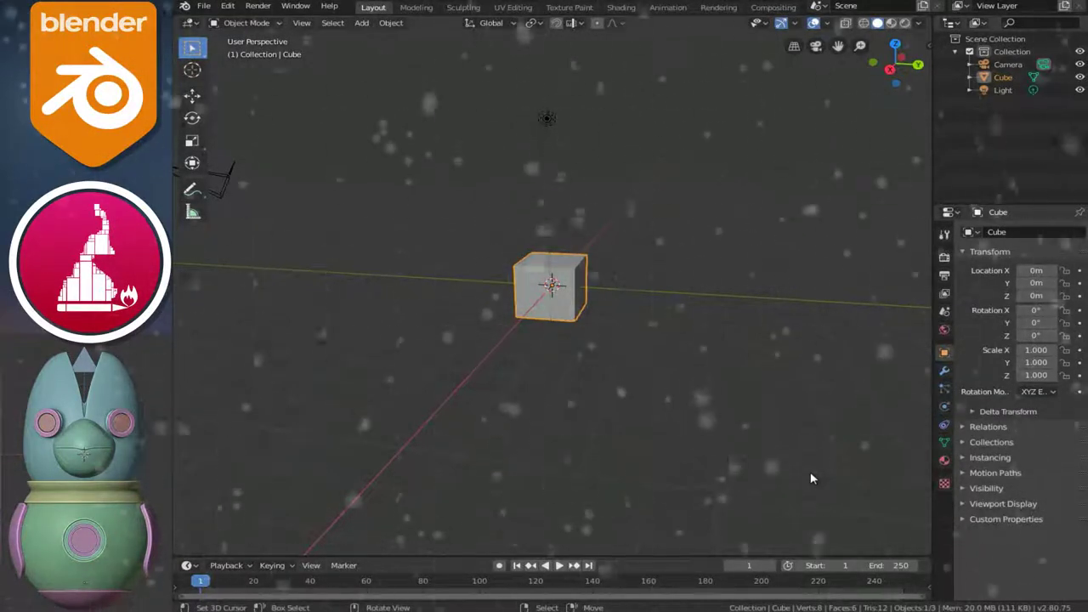
# Open Blender's Preferences from the Edit menu, showing the Add-ons page
pyautogui.moveTo(474, 321)
pyautogui.mouseDown(button='middle')
pyautogui.moveTo(557, 331)
pyautogui.moveTo(408, 289)
pyautogui.moveTo(558, 296)
pyautogui.mouseUp(button='middle')
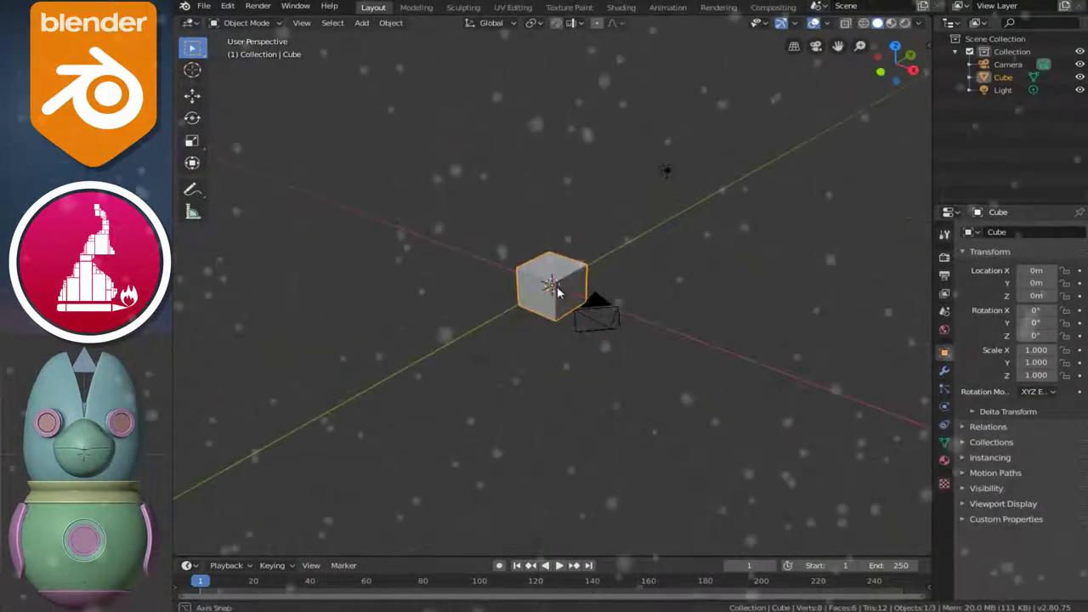
pyautogui.click(205, 7)
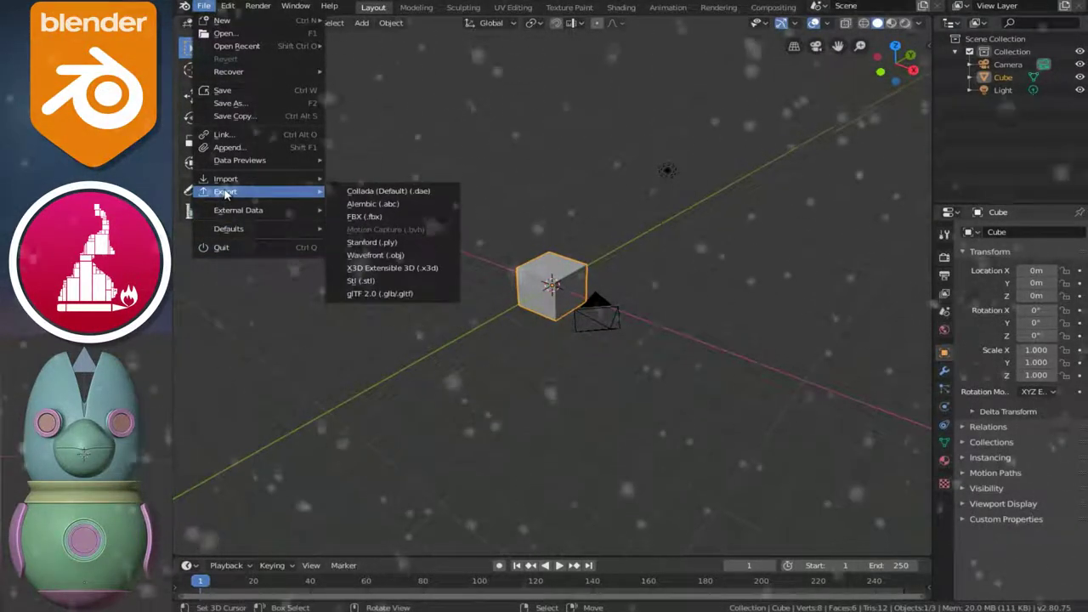
pyautogui.click(228, 6)
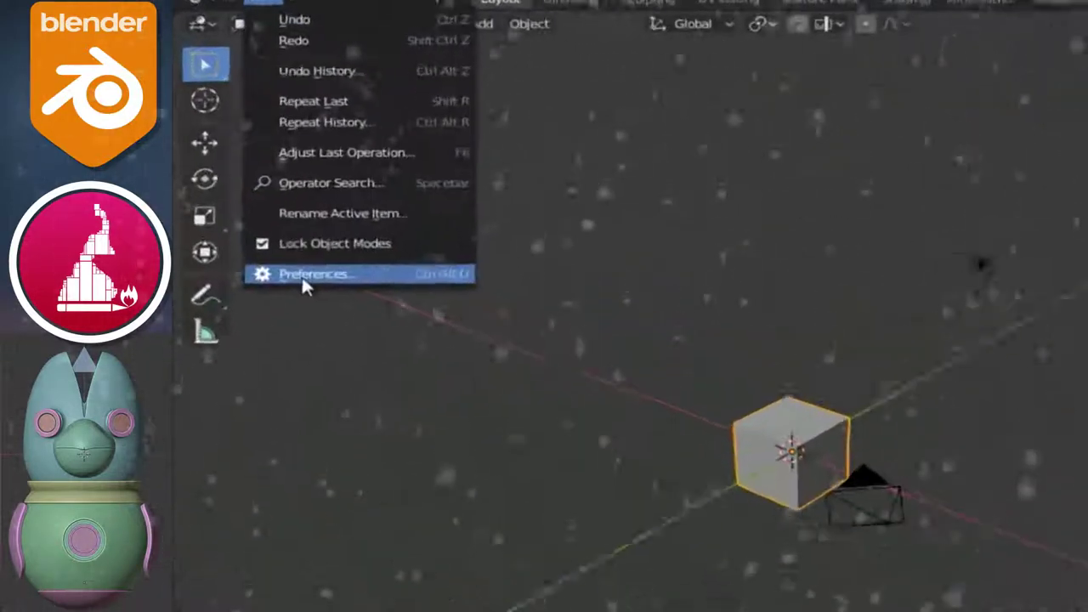
pyautogui.click(303, 275)
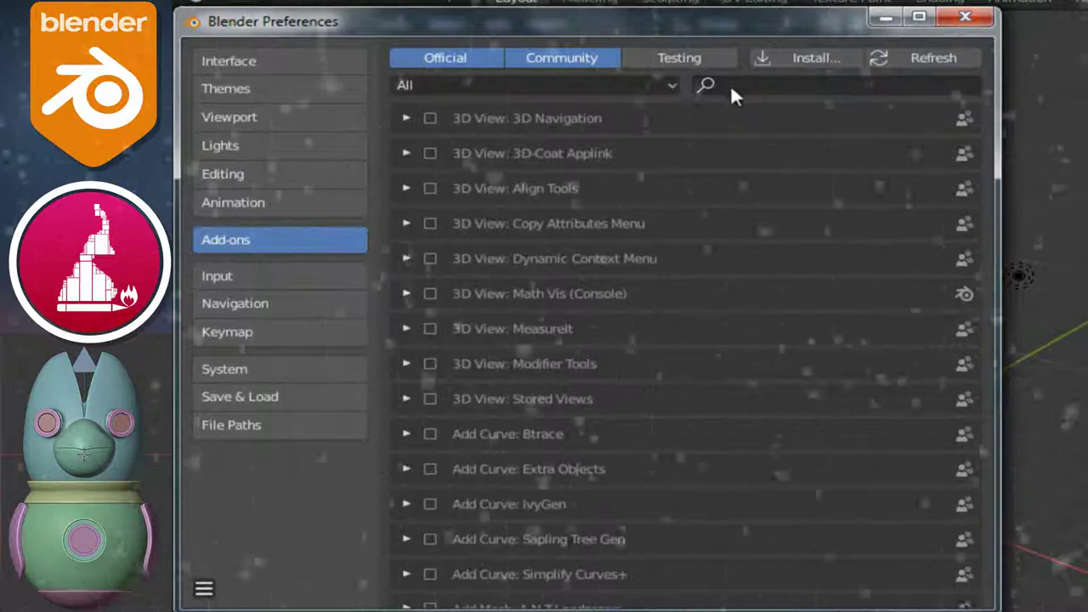
# Search add-ons for 'LOO' to check LoopTools, then switch the keymap to the Blender 27X preset
pyautogui.write('LO')
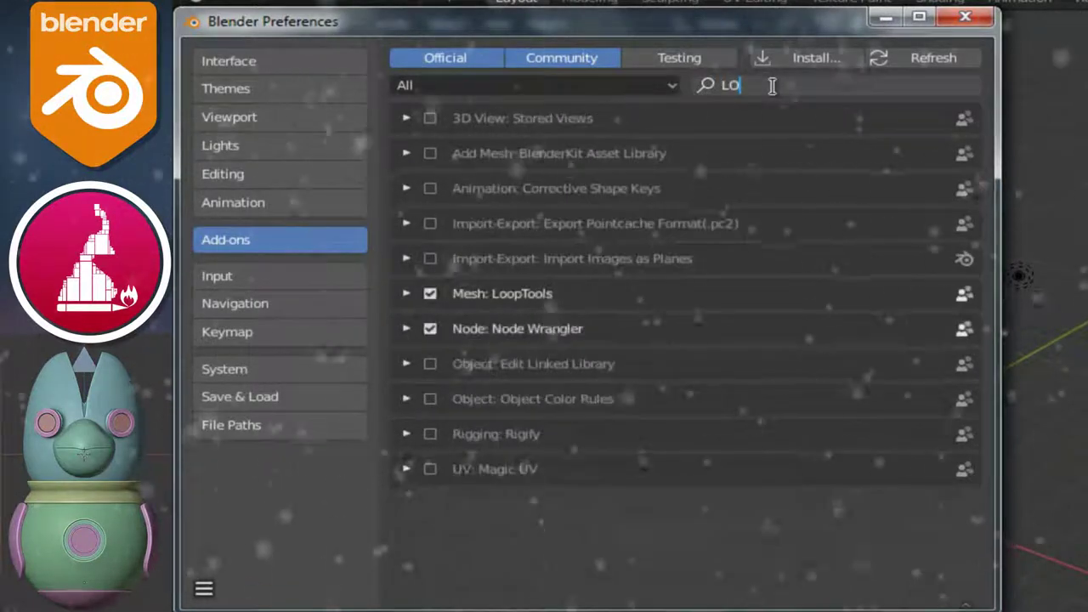
pyautogui.write('O')
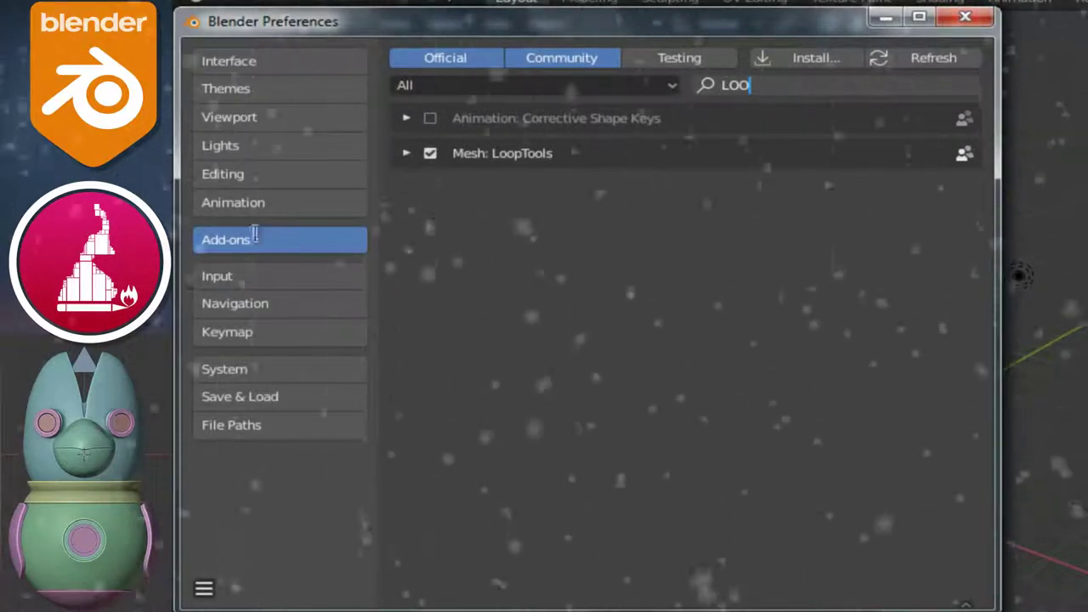
pyautogui.click(239, 332)
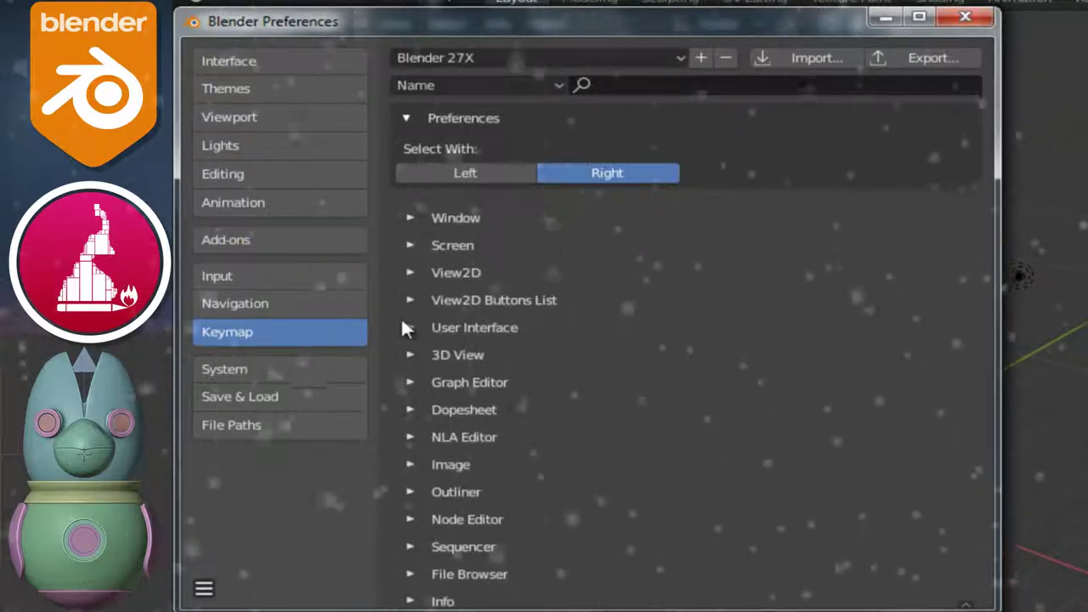
pyautogui.click(489, 61)
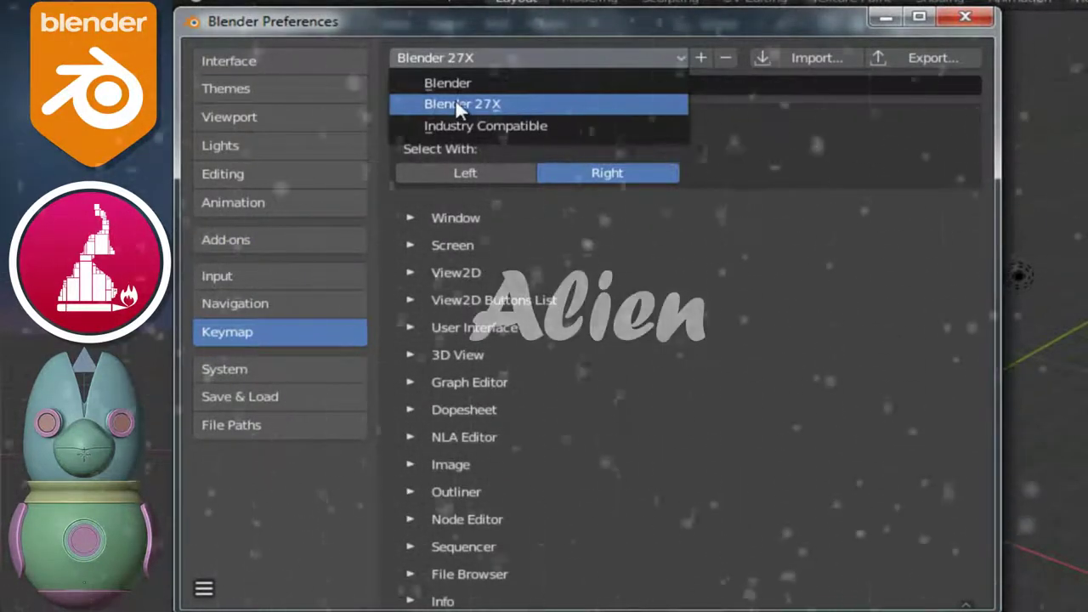
pyautogui.click(490, 102)
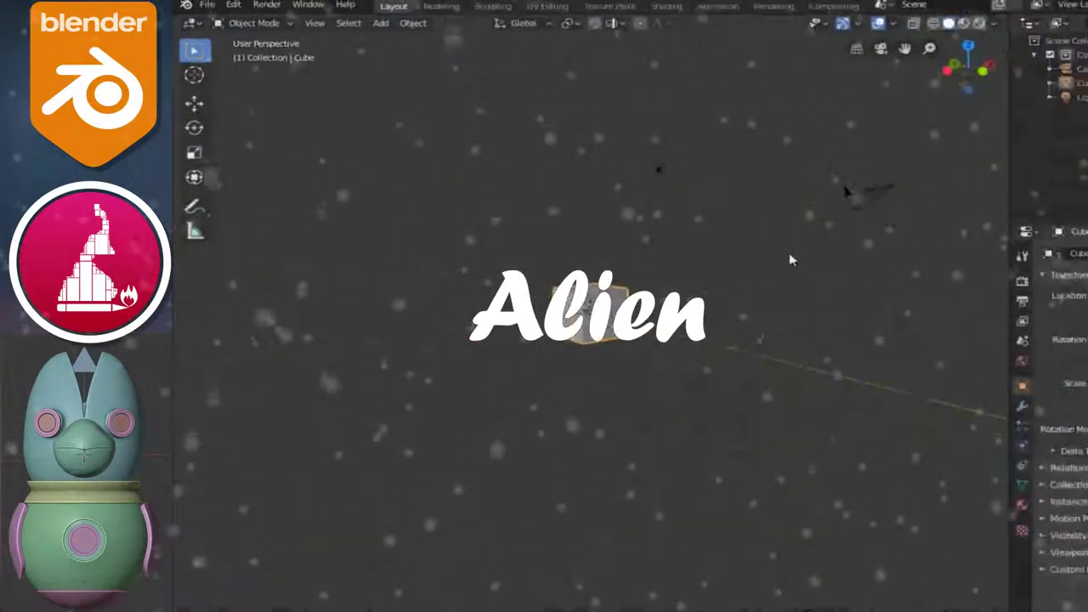
# Select the camera and light and hide them with H
pyautogui.rightClick(783, 296)
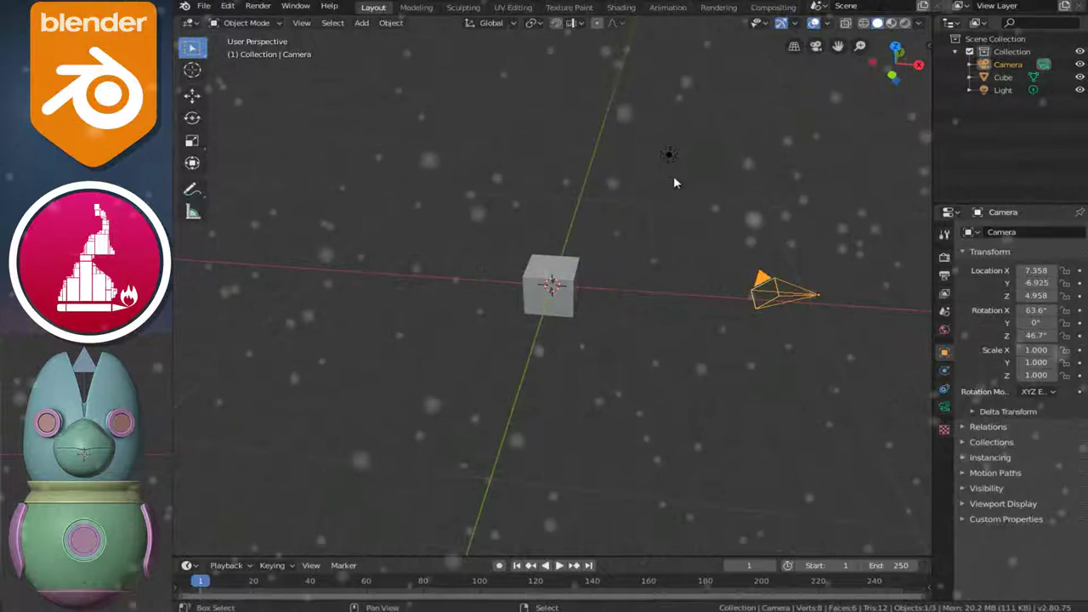
pyautogui.rightClick(669, 154)
pyautogui.press('h')
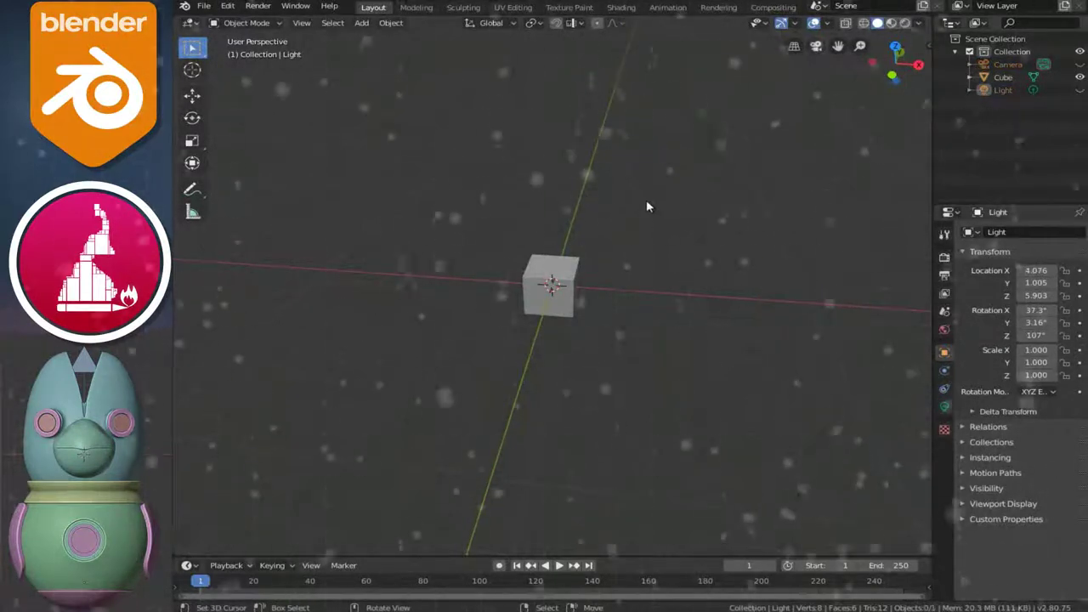
# View the cube from the front, zoomed in, and show its modifier properties
pyautogui.moveTo(558, 265); pyautogui.dragTo(567, 245, button='middle')
pyautogui.press('KP_1')
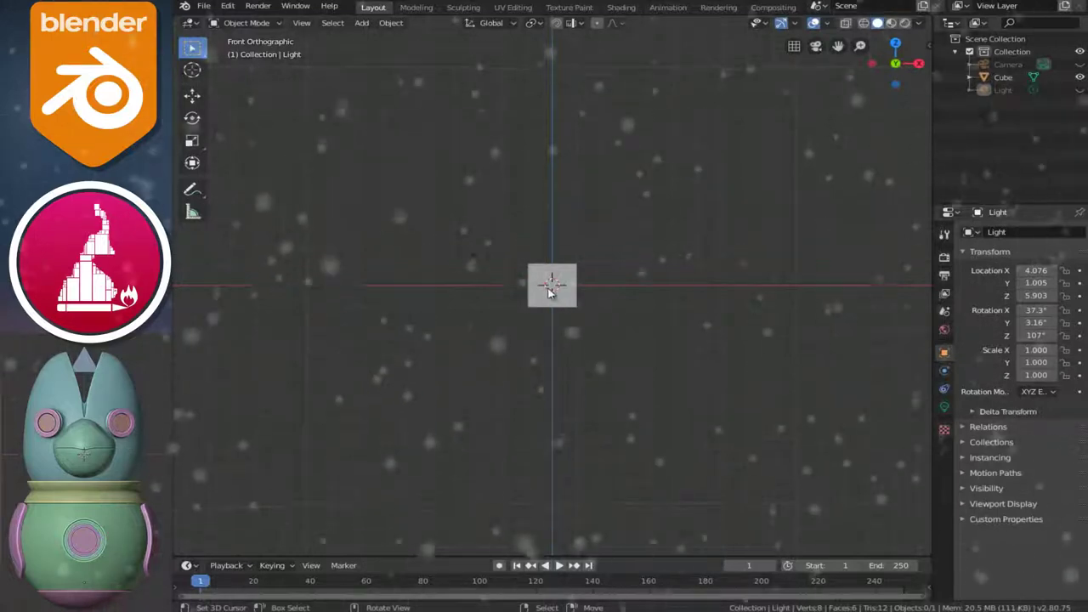
pyautogui.scroll(4, 508, 357)
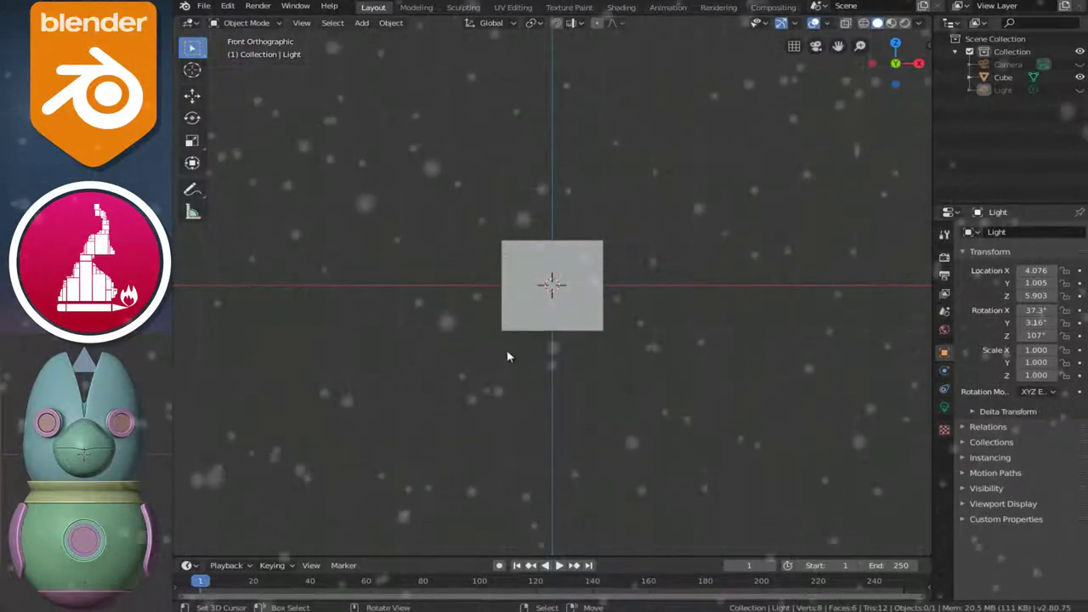
pyautogui.click(541, 297)
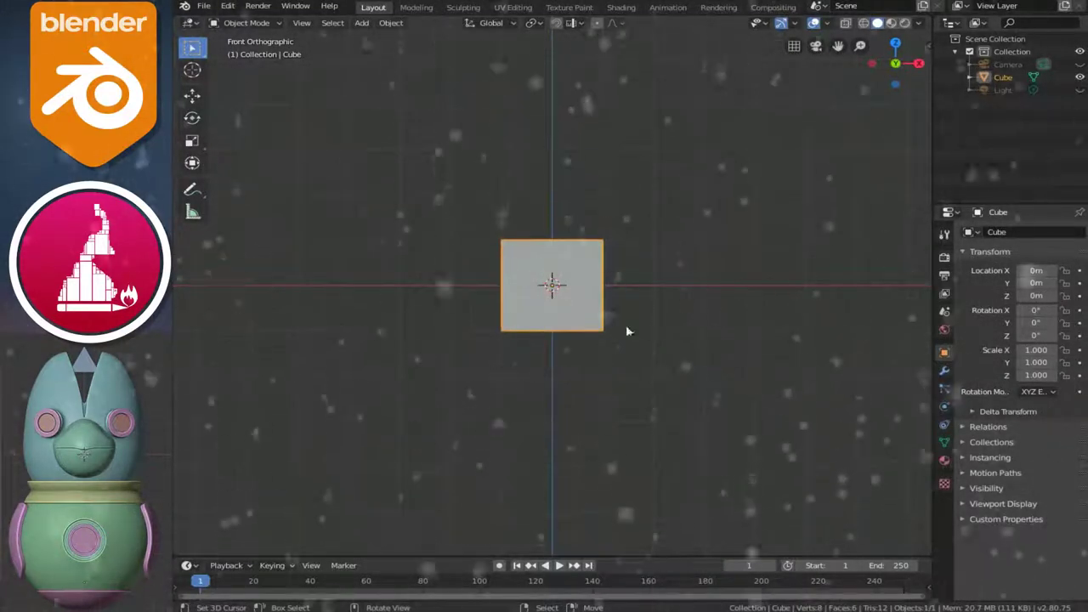
pyautogui.click(943, 371)
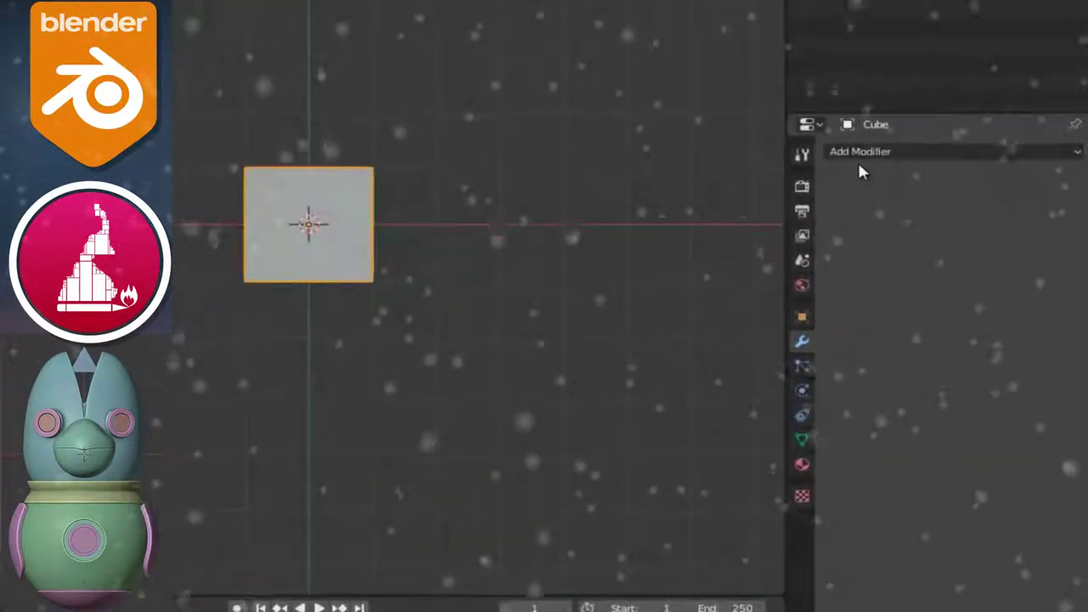
# Add a Subdivision Surface modifier with viewport level 3 and apply it to the cube
pyautogui.click(860, 154)
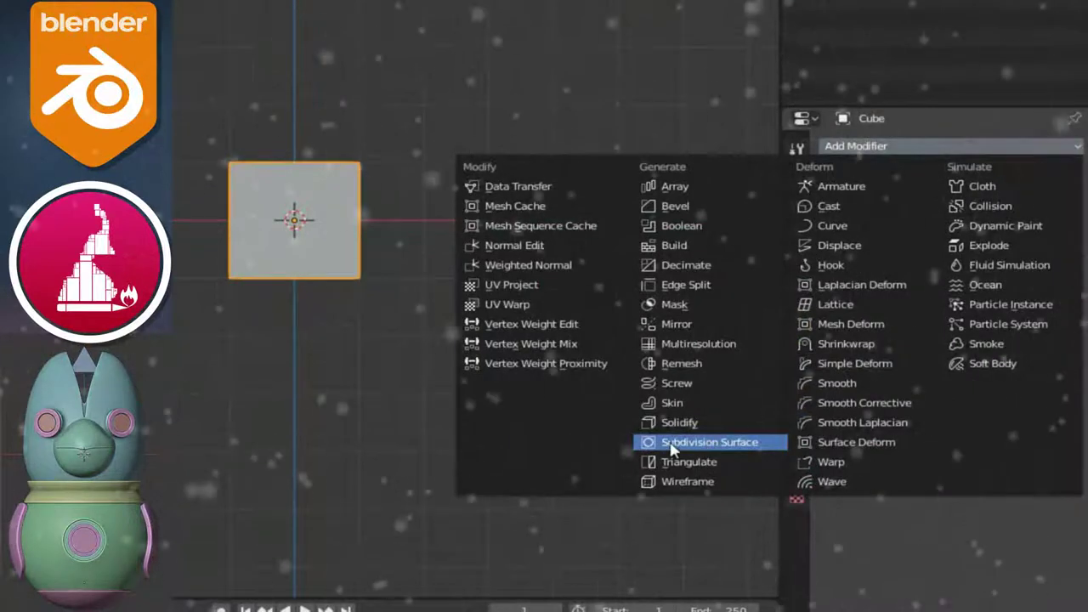
pyautogui.click(728, 447)
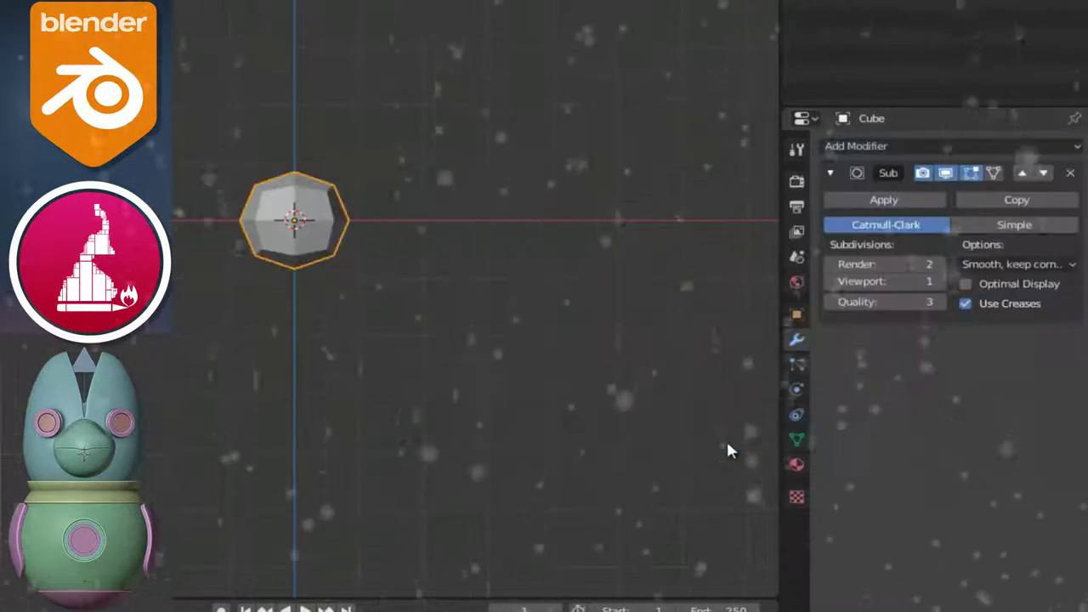
pyautogui.scroll(3, 207, 276)
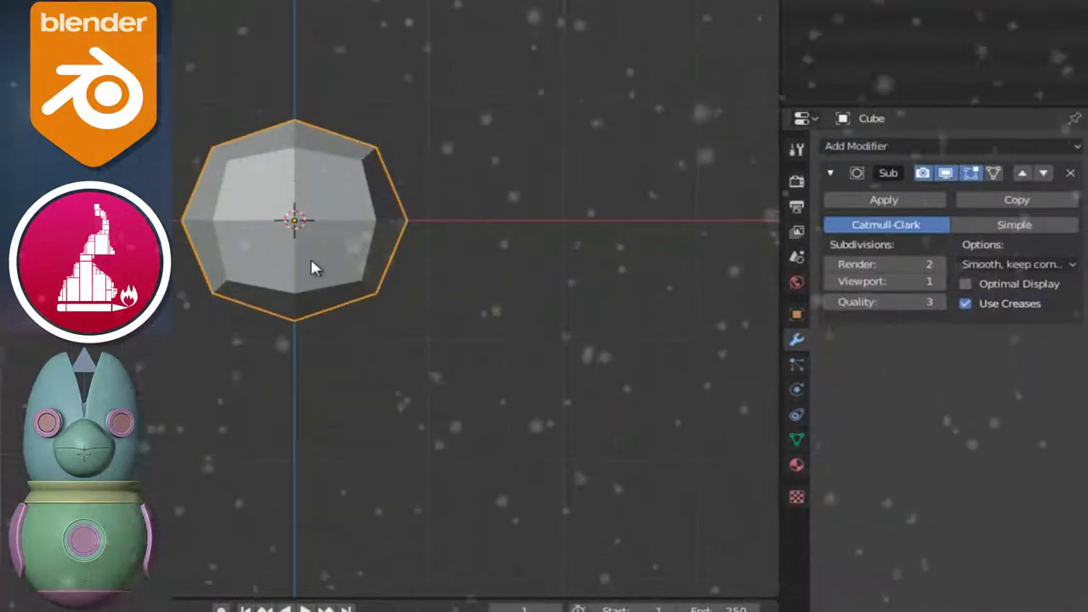
pyautogui.keyDown('shift'); pyautogui.moveTo(281, 275); pyautogui.dragTo(376, 275, button='middle'); pyautogui.keyUp('shift')
pyautogui.scroll(1, 455, 276)
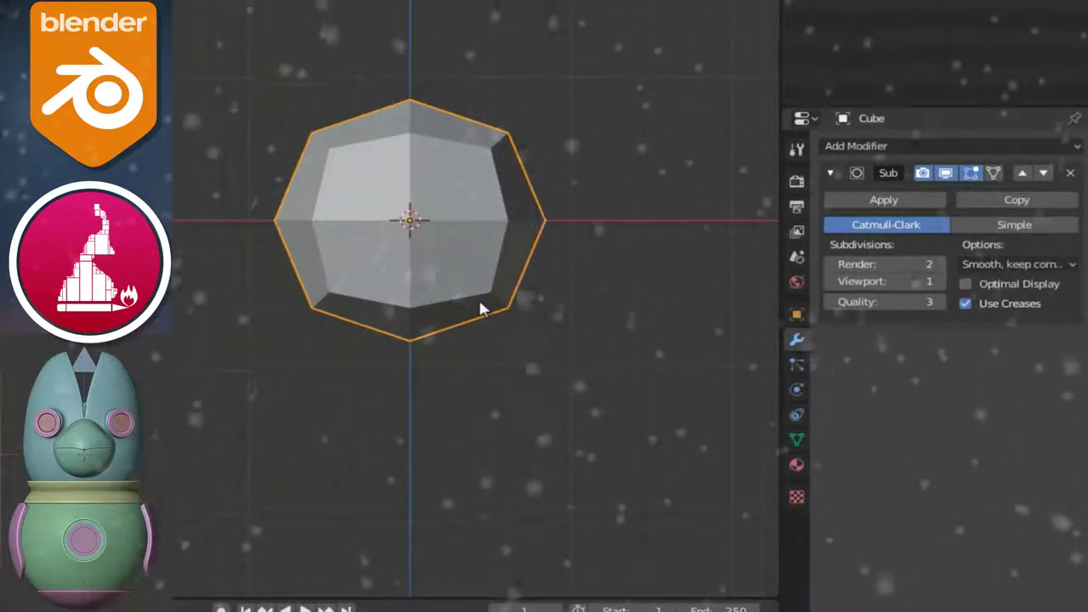
pyautogui.click(940, 282)
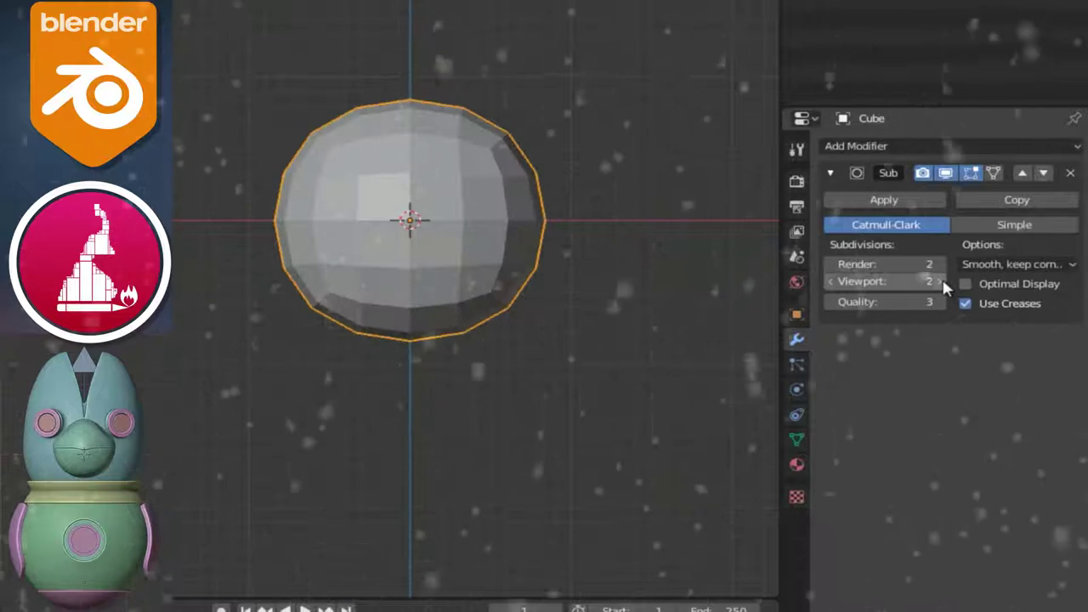
pyautogui.click(940, 281)
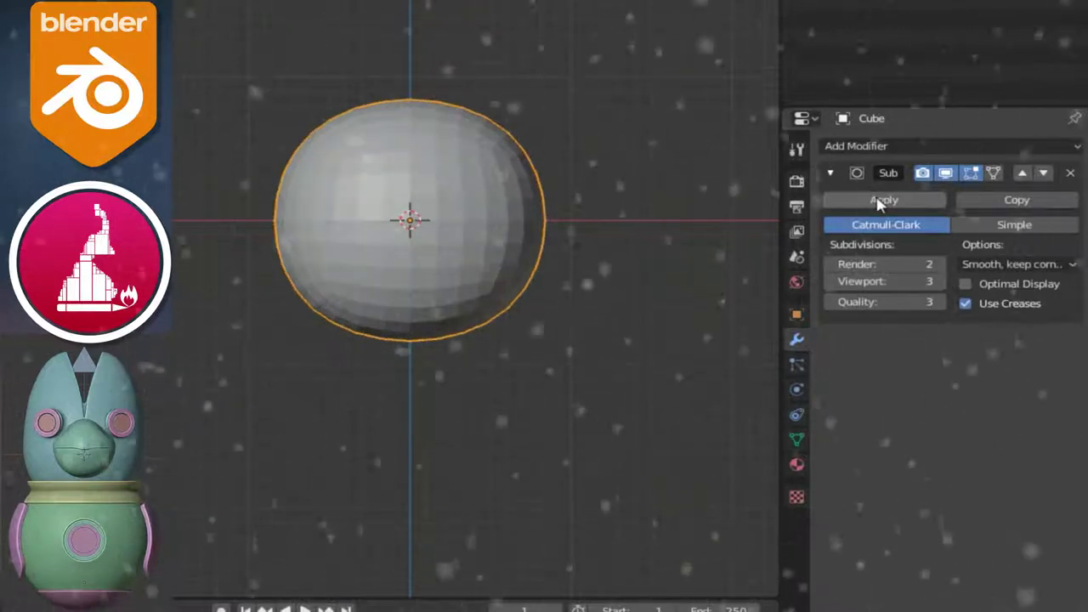
pyautogui.click(882, 200)
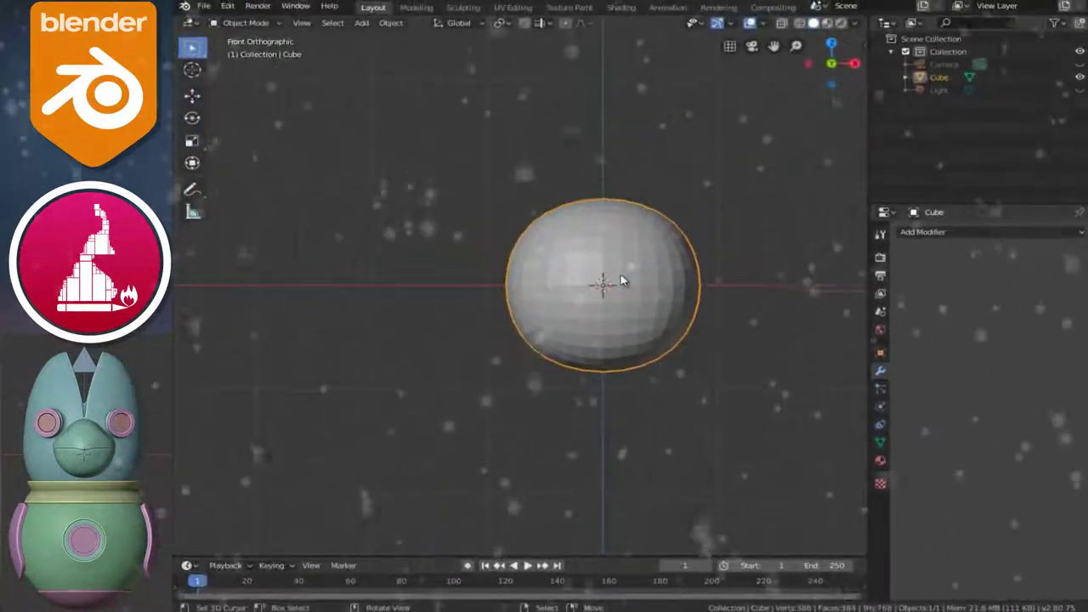
# In Edit Mode with X-ray on, box-select and delete the left half's vertices
pyautogui.press('Tab')
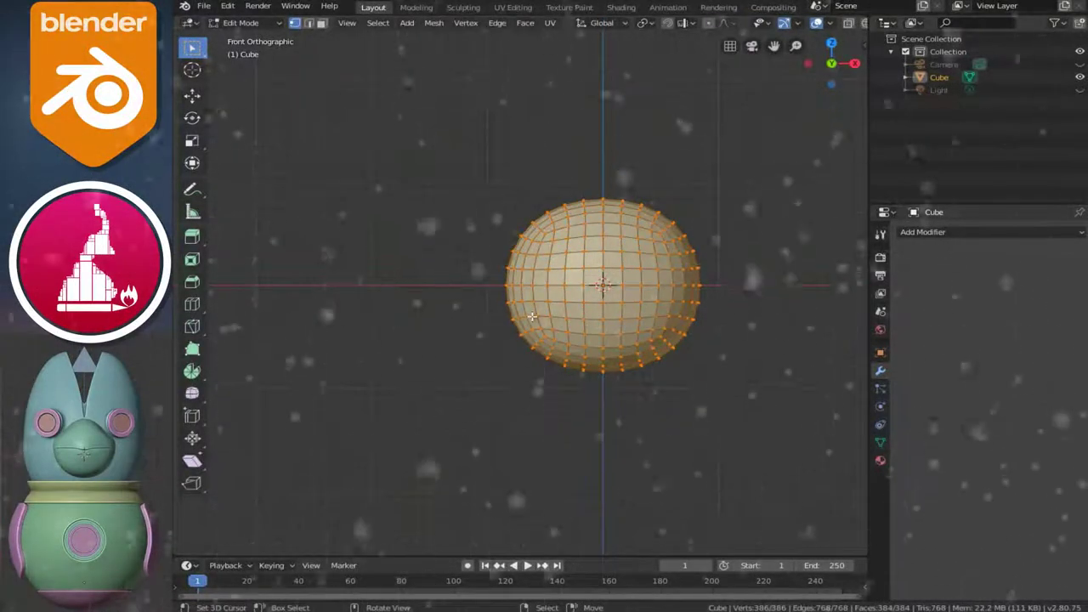
pyautogui.hotkey('alt', 'z')
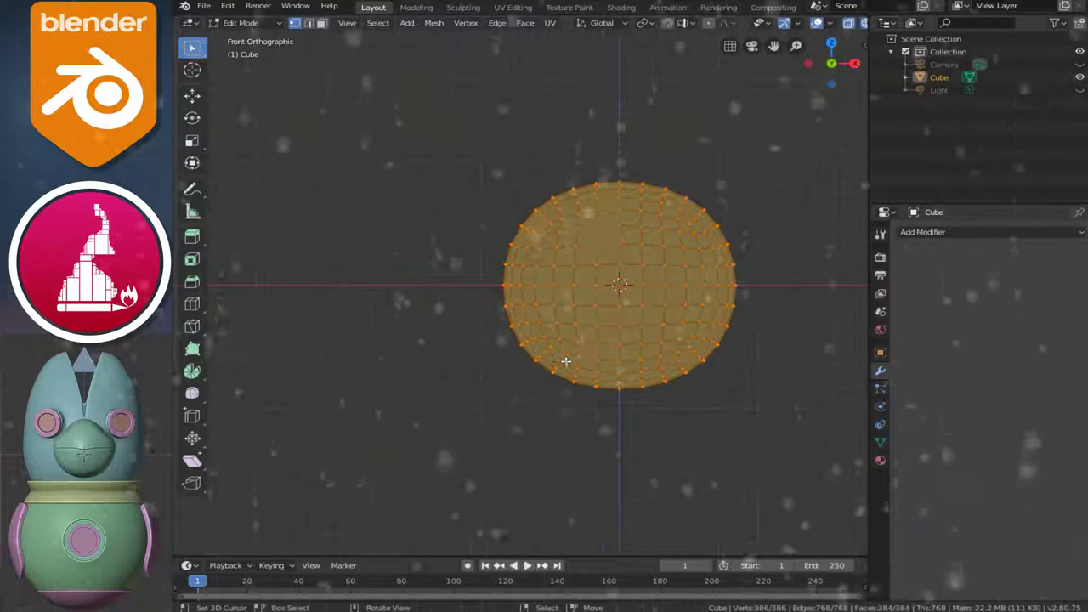
pyautogui.scroll(1, 544, 352)
pyautogui.click(549, 347)
pyautogui.press('b')
pyautogui.moveTo(372, 129); pyautogui.dragTo(609, 501)
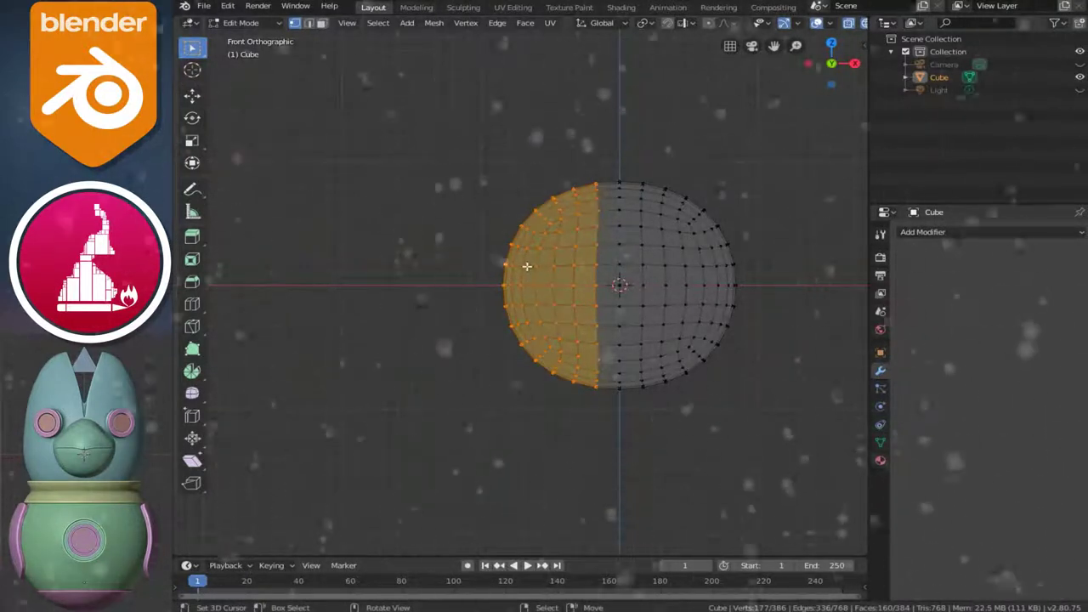
pyautogui.press('x')
pyautogui.click(472, 269)
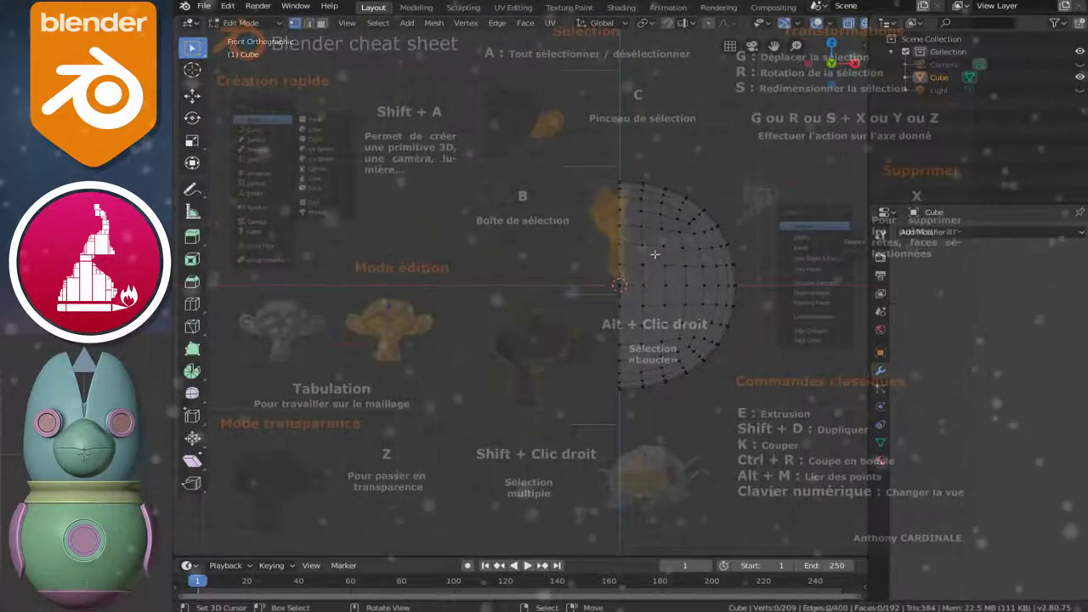
# Return to Object Mode and show the hemisphere with solid shading
pyautogui.press('Tab')
pyautogui.keyDown('ctrl'); pyautogui.scroll(-3, 674, 263); pyautogui.keyUp('ctrl')
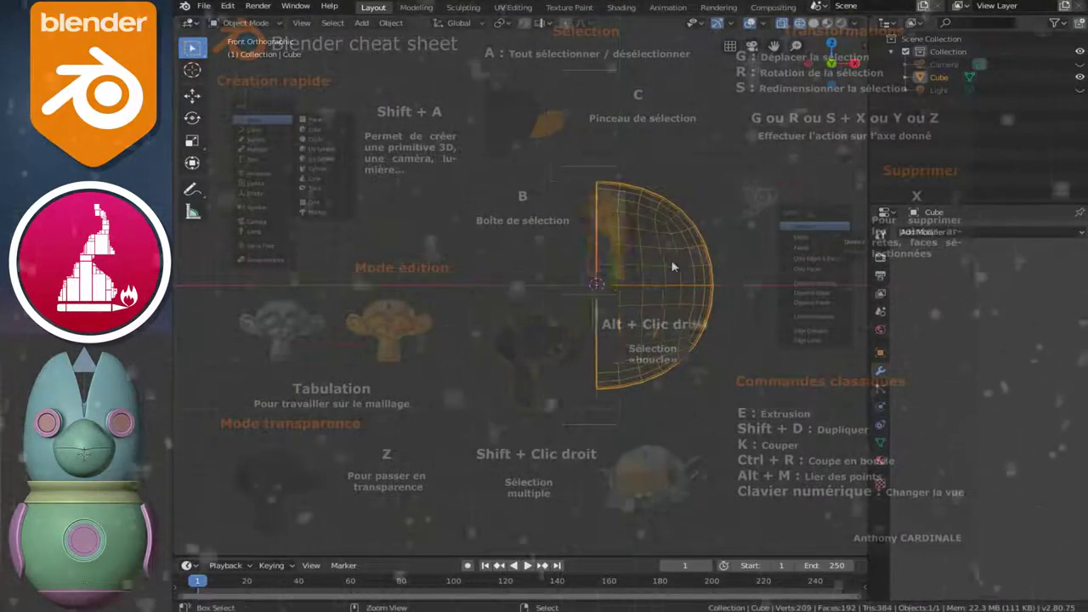
pyautogui.hotkey('shift', 'z')
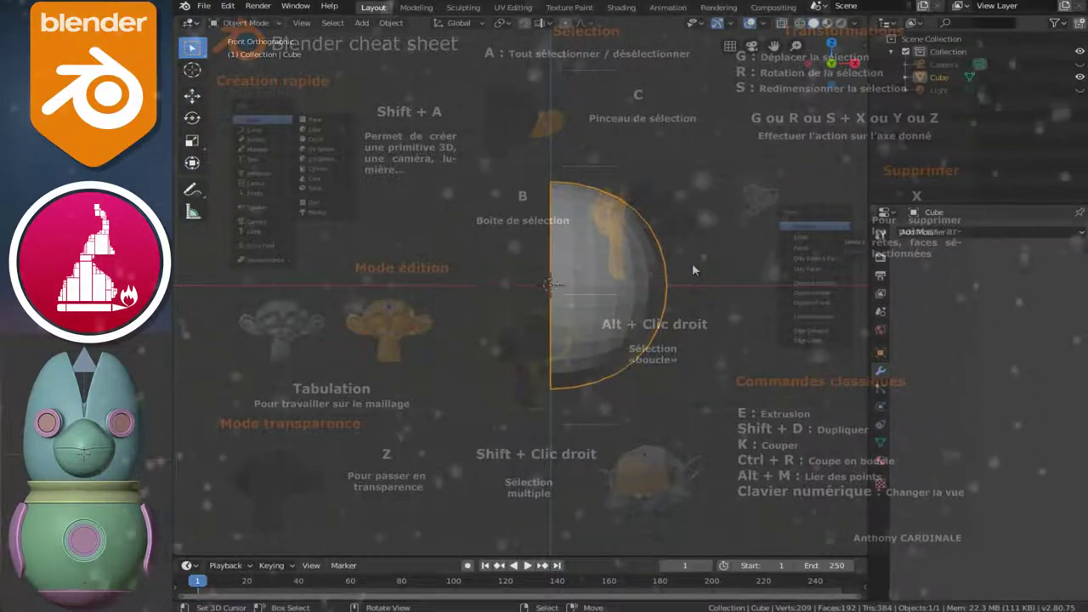
pyautogui.click(924, 233)
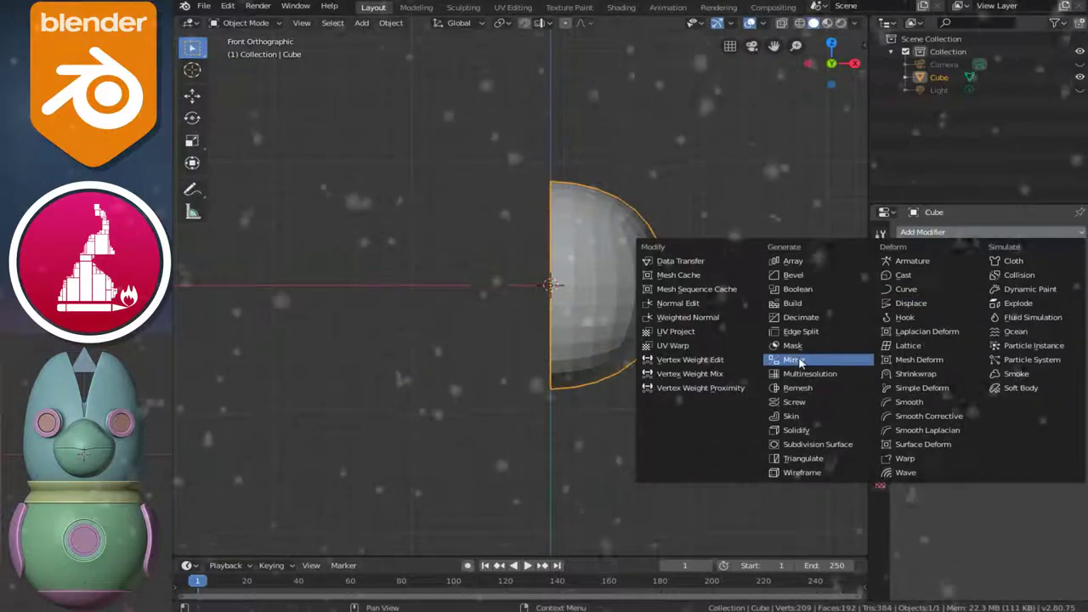
# Add a Mirror modifier on X to restore the full sphere
pyautogui.click(841, 359)
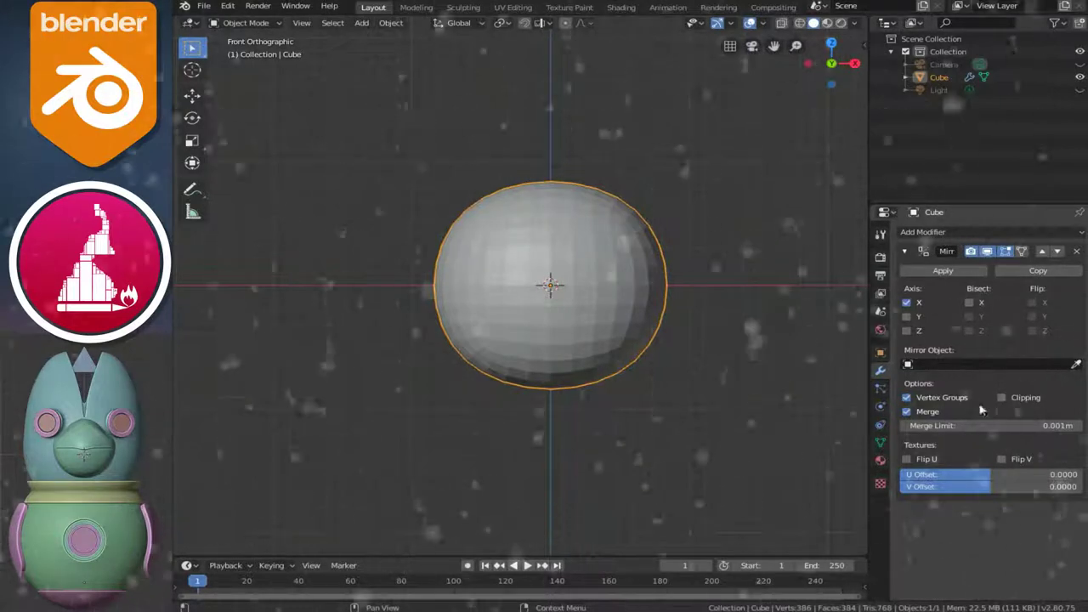
pyautogui.scroll(1, 515, 339)
pyautogui.keyDown('ctrl'); pyautogui.scroll(1, 553, 347); pyautogui.keyUp('ctrl')
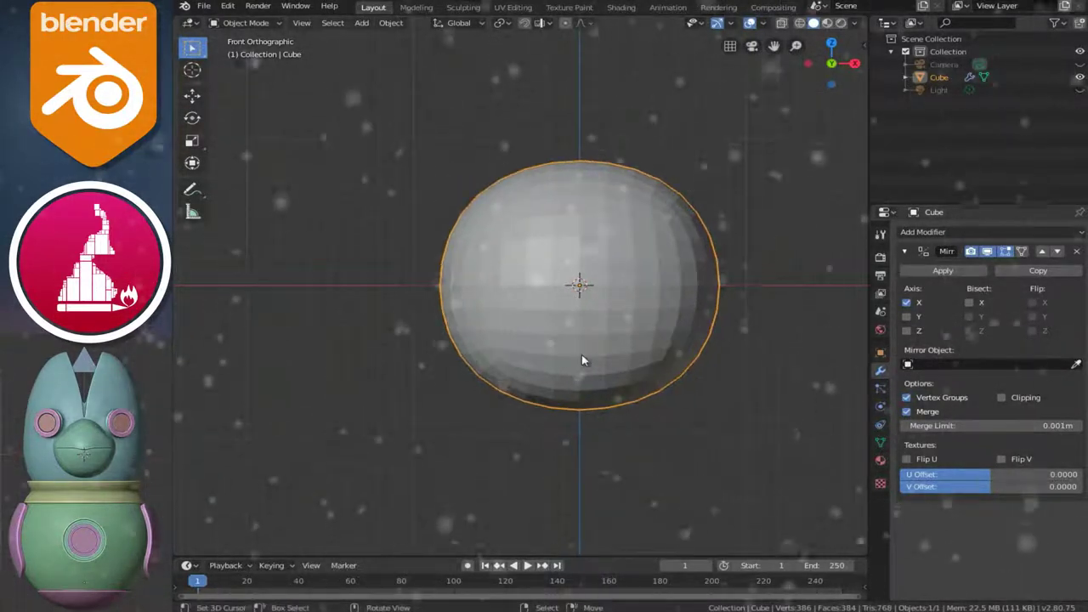
pyautogui.keyDown('shift'); pyautogui.scroll(3, 604, 361); pyautogui.keyUp('shift')
pyautogui.scroll(2, 633, 350)
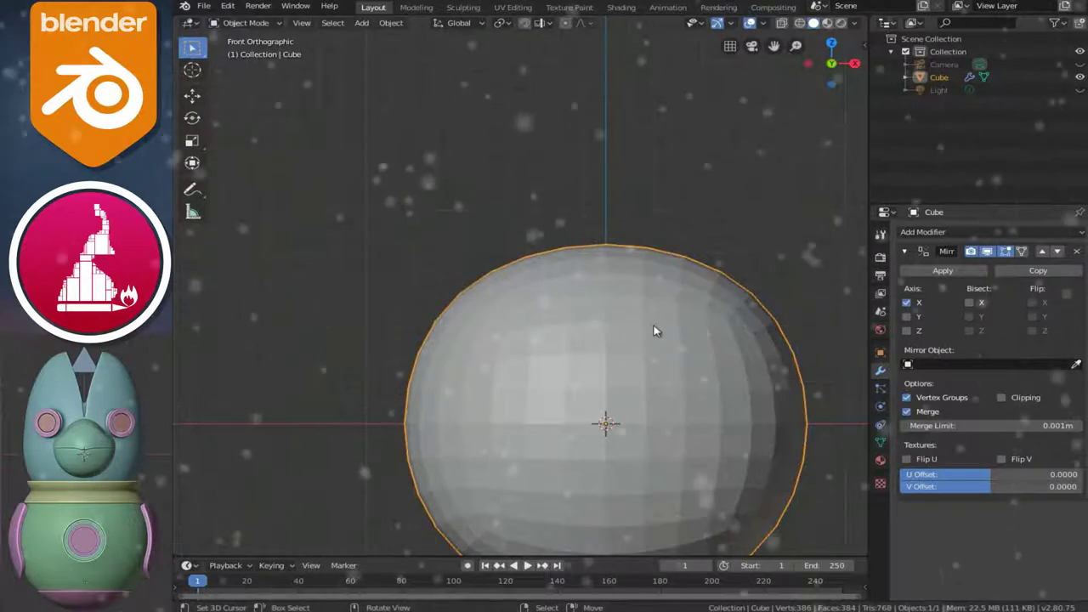
# Enter Edit Mode and check the mesh from top and front views
pyautogui.press('Tab')
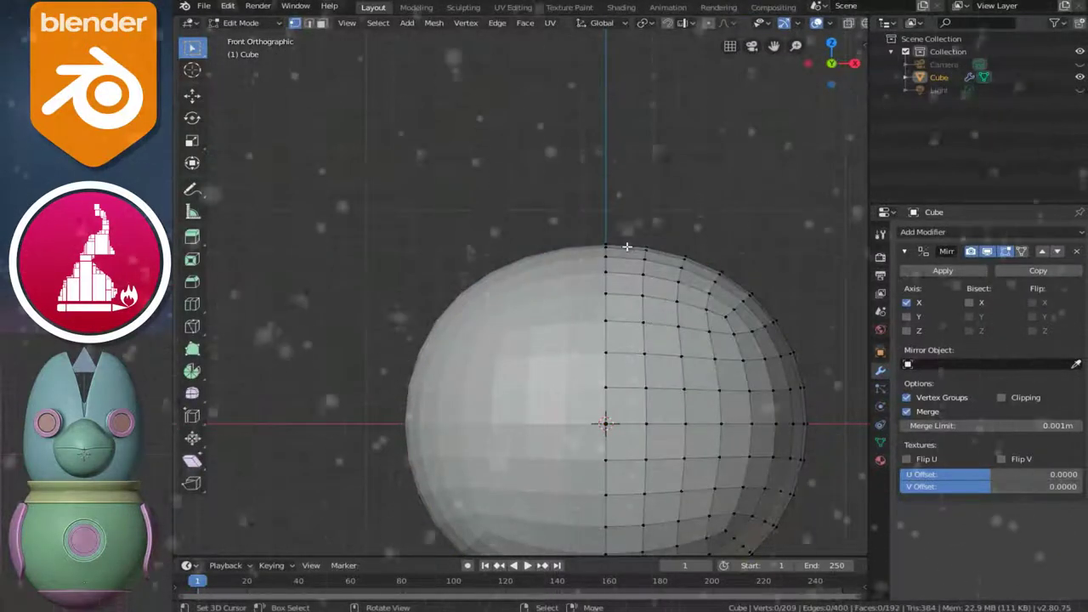
pyautogui.press('KP_7')
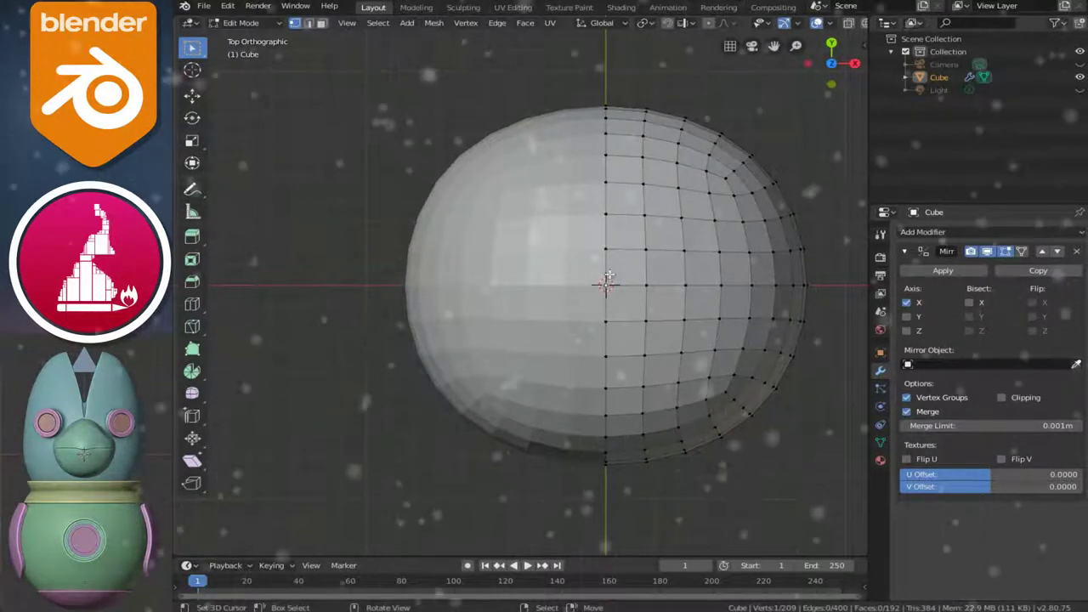
pyautogui.press('KP_1')
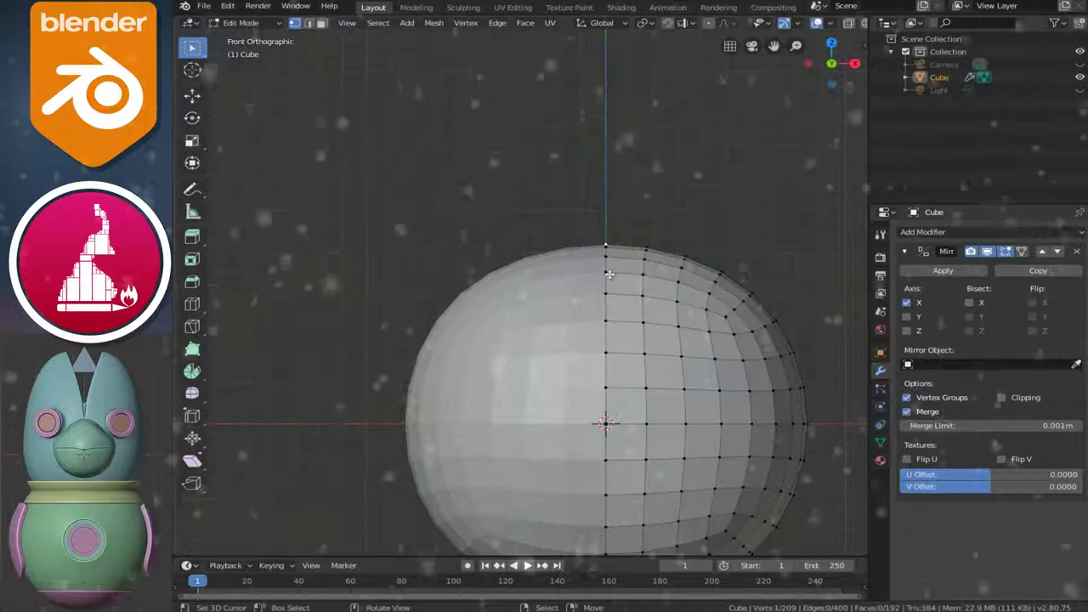
pyautogui.scroll(-3, 634, 289)
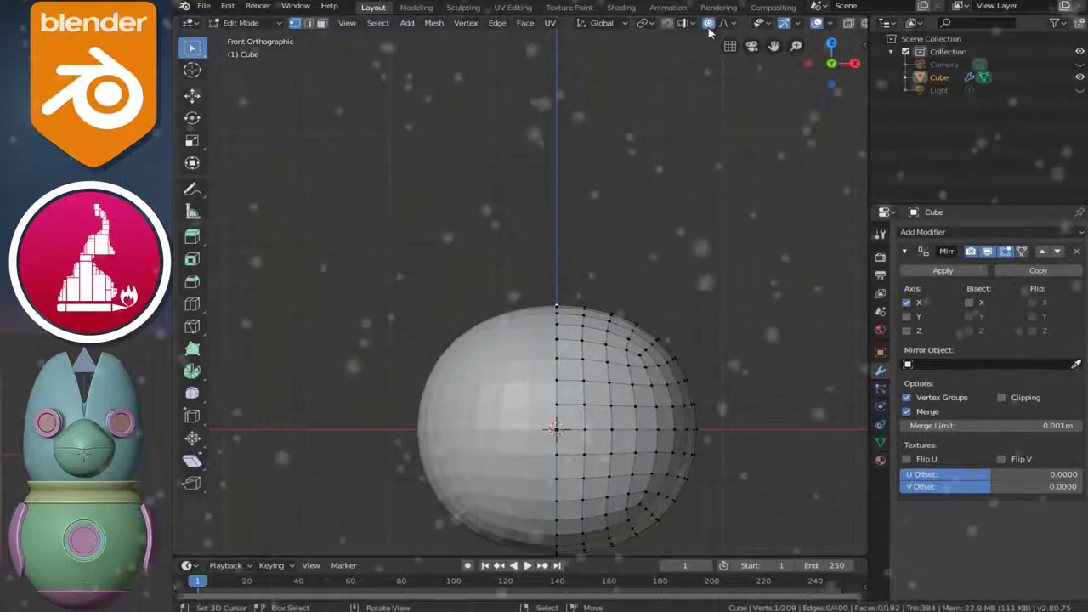
# Stretch the sphere upward by raising the top vertex and bulging the right shoulder outward
pyautogui.click(192, 95)
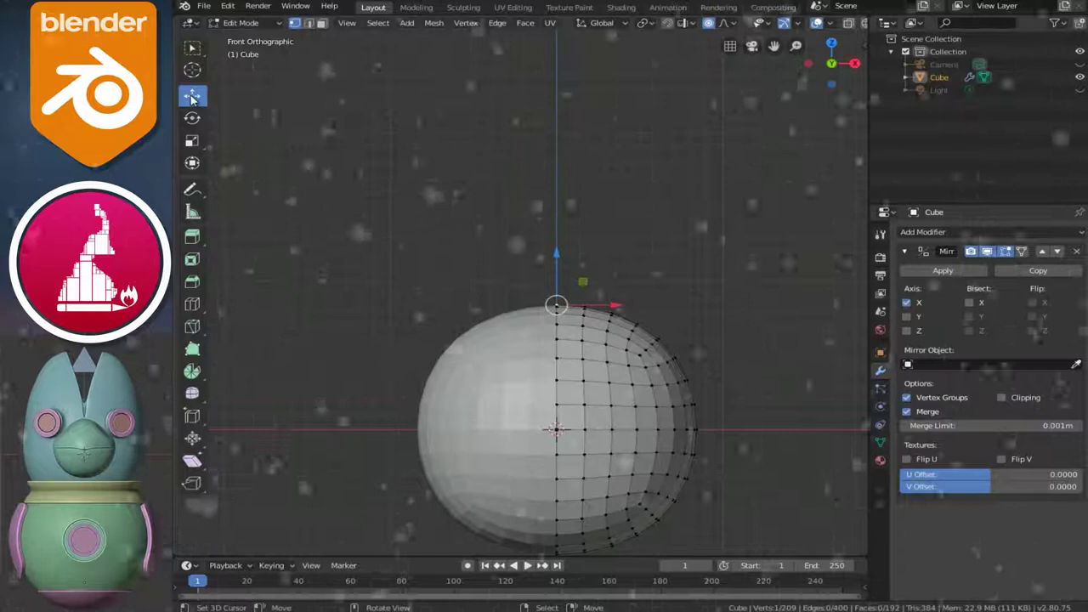
pyautogui.moveTo(558, 257)
pyautogui.mouseDown()
pyautogui.moveTo(562, 188)
pyautogui.moveTo(558, 207)
pyautogui.mouseUp()
pyautogui.scroll(-3, 559, 204)
pyautogui.scroll(2, 561, 192)
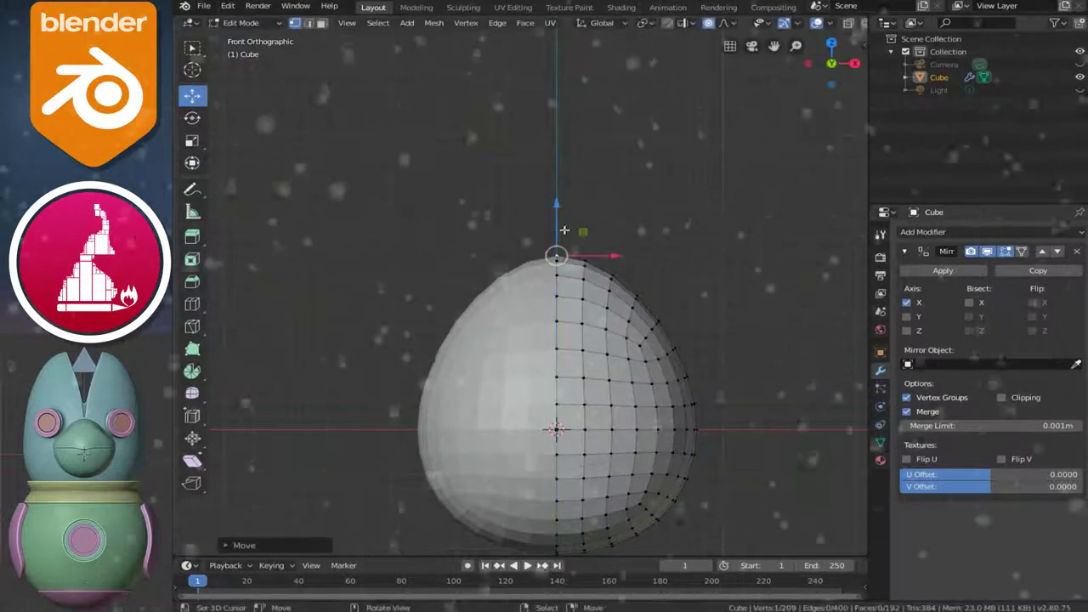
pyautogui.click(612, 274)
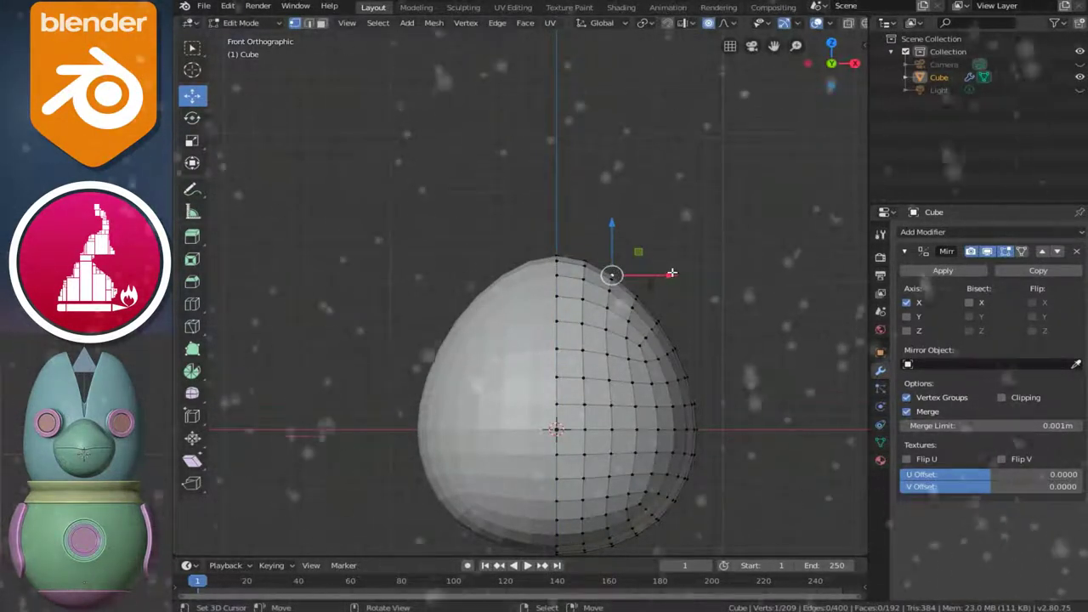
pyautogui.moveTo(671, 273); pyautogui.dragTo(674, 274)
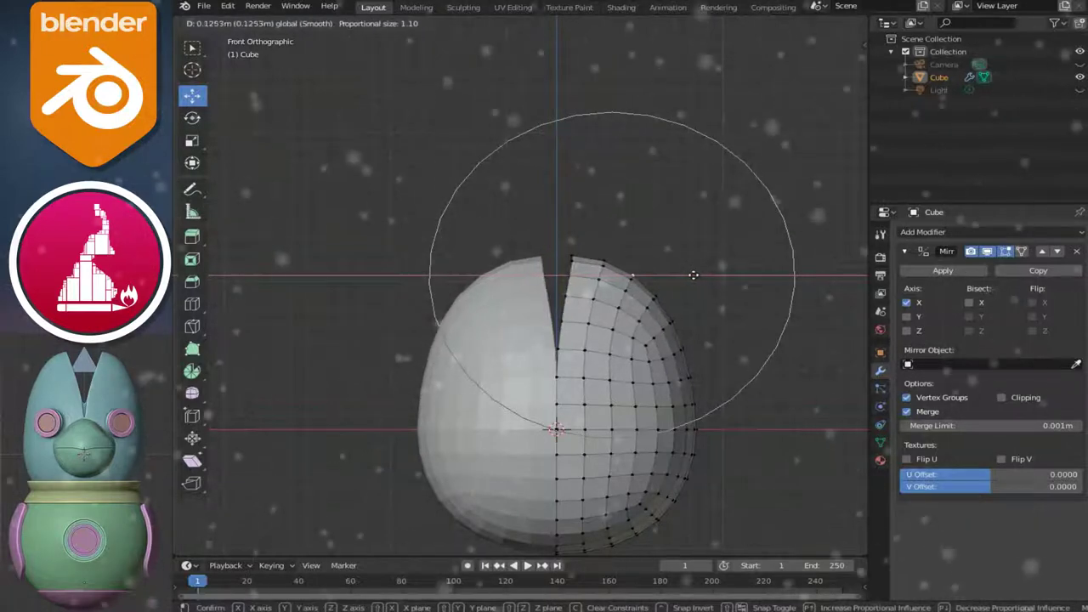
pyautogui.moveTo(700, 277); pyautogui.dragTo(702, 278)
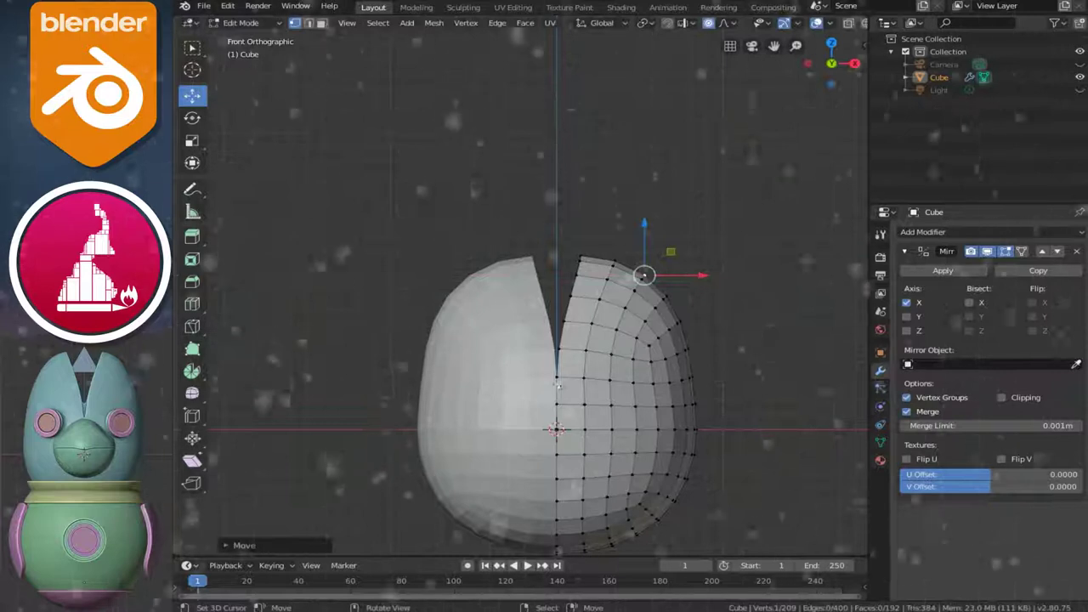
pyautogui.scroll(2, 594, 433)
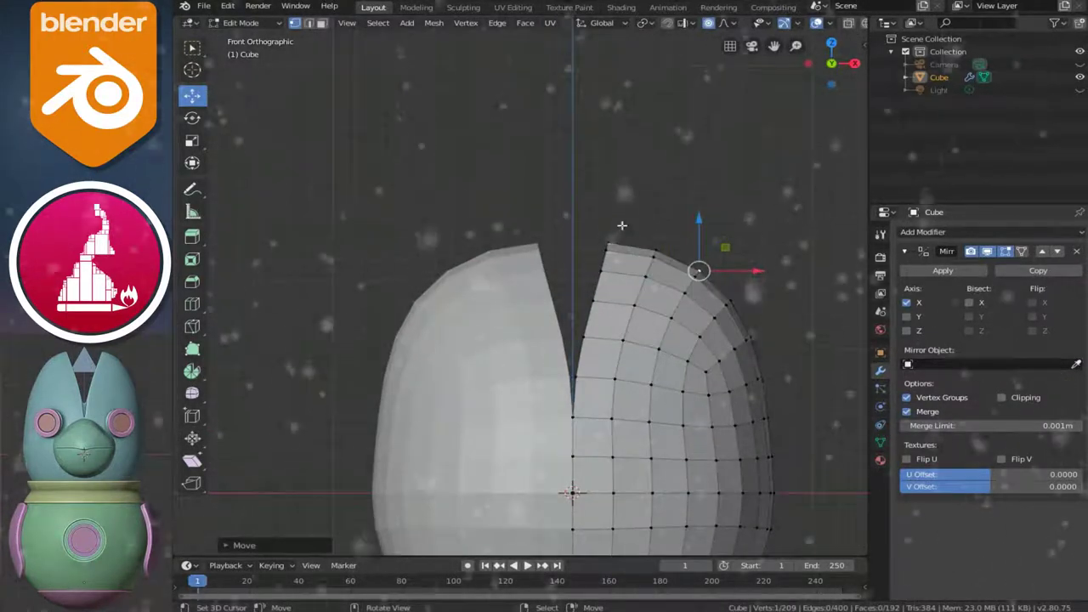
# Shift the top vertex sideways along X to start the V-notch
pyautogui.moveTo(603, 177); pyautogui.dragTo(607, 186)
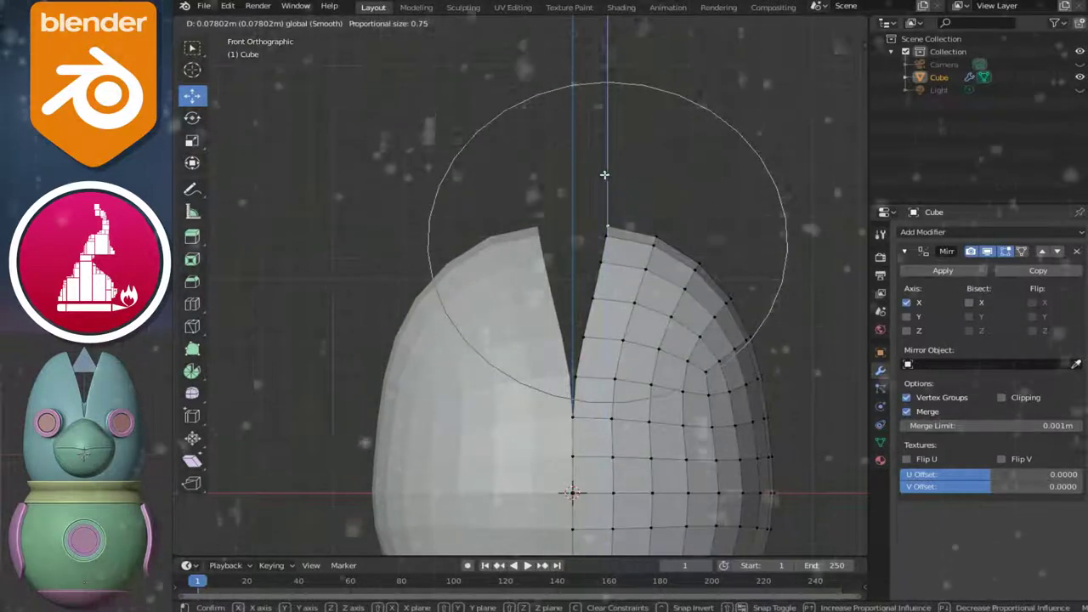
pyautogui.moveTo(604, 174); pyautogui.dragTo(603, 174)
pyautogui.scroll(-2, 604, 174)
pyautogui.moveTo(648, 238); pyautogui.dragTo(670, 243)
pyautogui.press('g')
pyautogui.press('x')
pyautogui.click(661, 246)
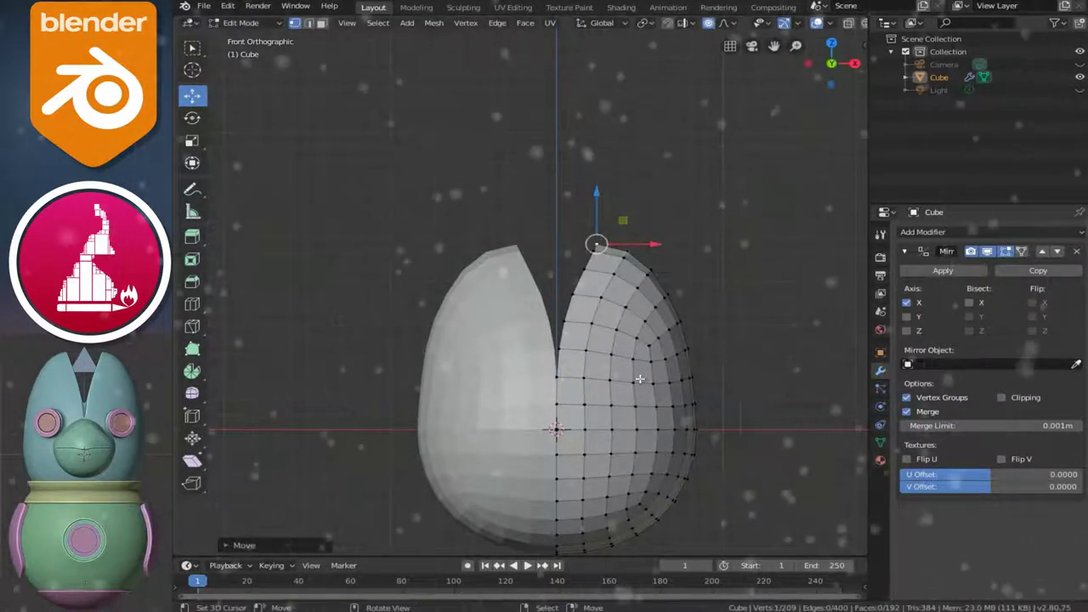
# From an angled view, slide the top edge vertex further sideways
pyautogui.moveTo(639, 378); pyautogui.dragTo(413, 351, button='middle')
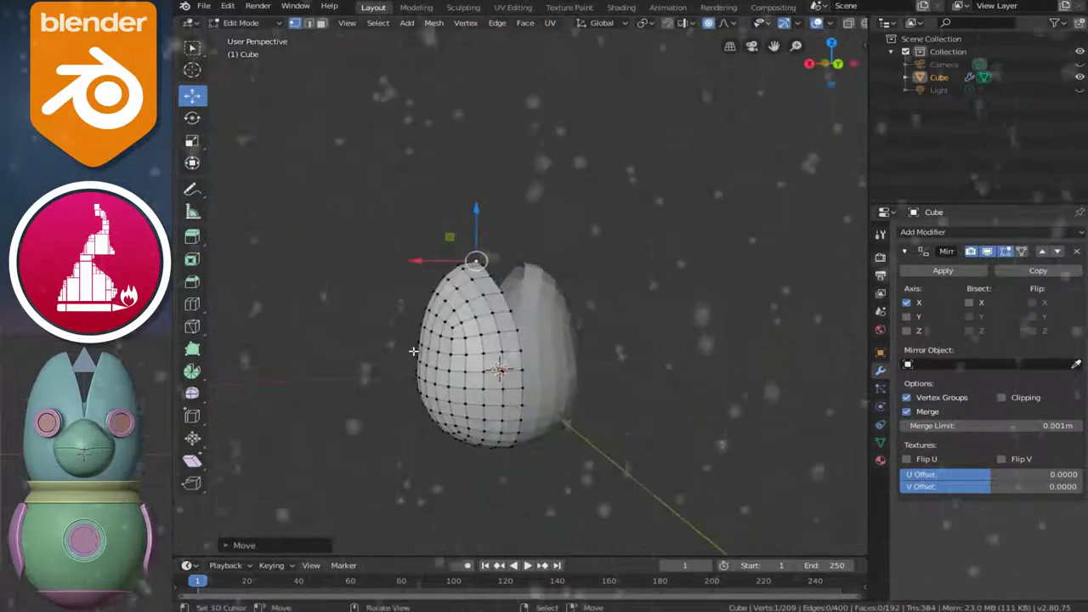
pyautogui.scroll(3, 413, 351)
pyautogui.moveTo(413, 351); pyautogui.dragTo(486, 352, button='middle')
pyautogui.scroll(2, 485, 352)
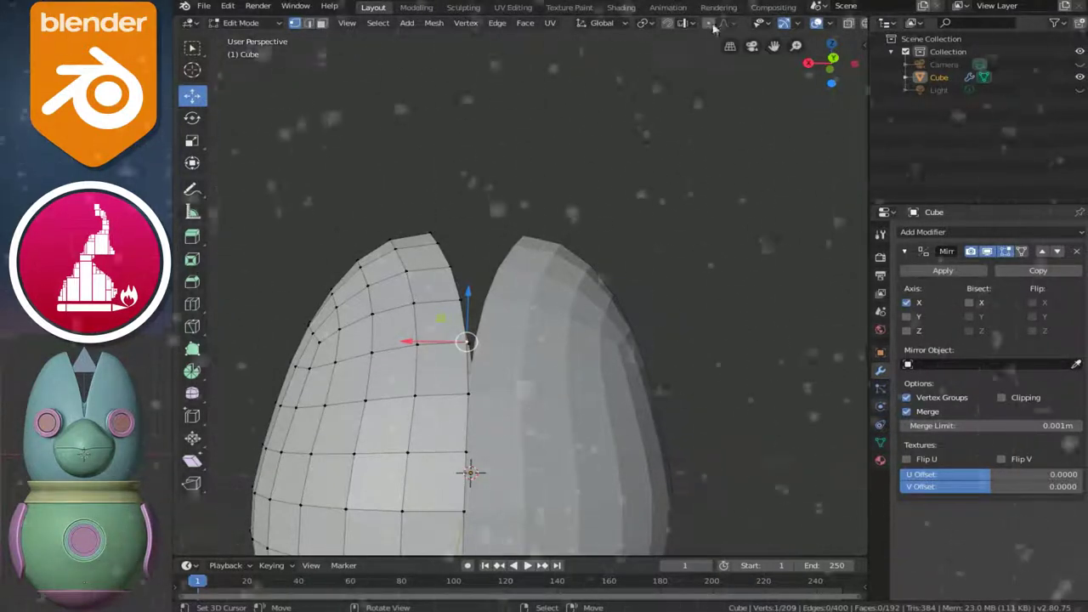
pyautogui.moveTo(409, 341); pyautogui.dragTo(409, 342)
pyautogui.scroll(-5, 537, 380)
# Back in front view, raise the top vertex higher to lengthen the egg
pyautogui.moveTo(538, 380)
pyautogui.mouseDown(button='middle')
pyautogui.moveTo(625, 352)
pyautogui.moveTo(589, 257)
pyautogui.mouseUp(button='middle')
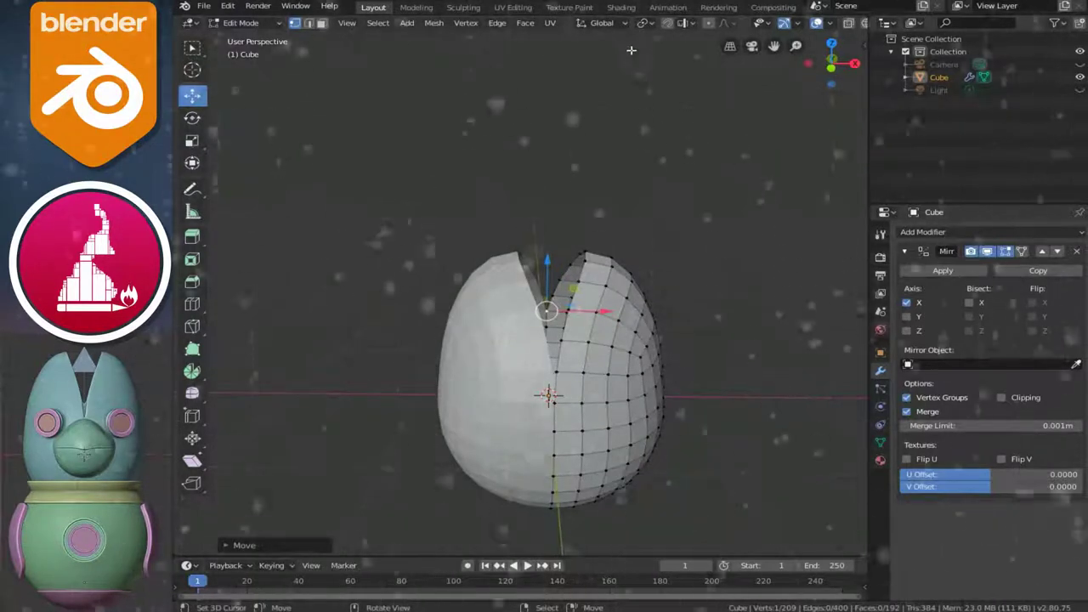
pyautogui.moveTo(589, 258); pyautogui.dragTo(575, 254, button='middle')
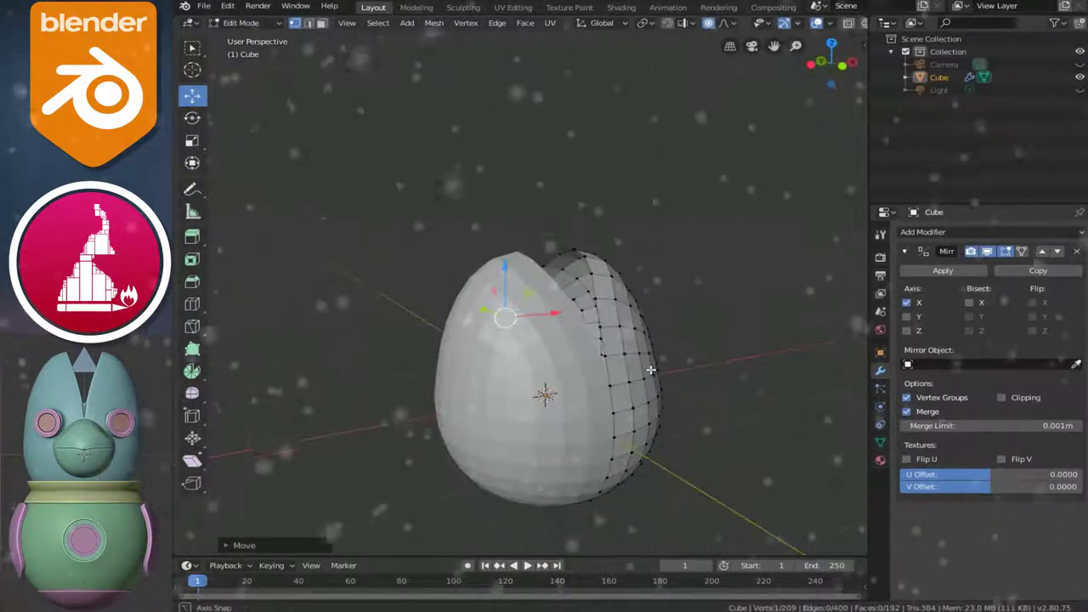
pyautogui.press('KP_1')
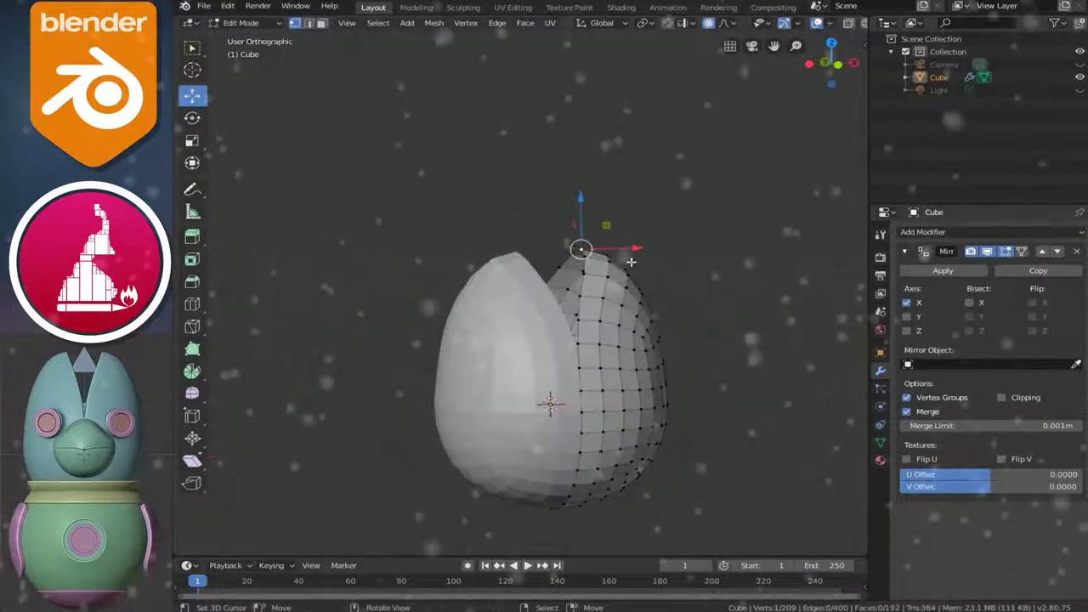
pyautogui.moveTo(596, 194); pyautogui.dragTo(595, 192)
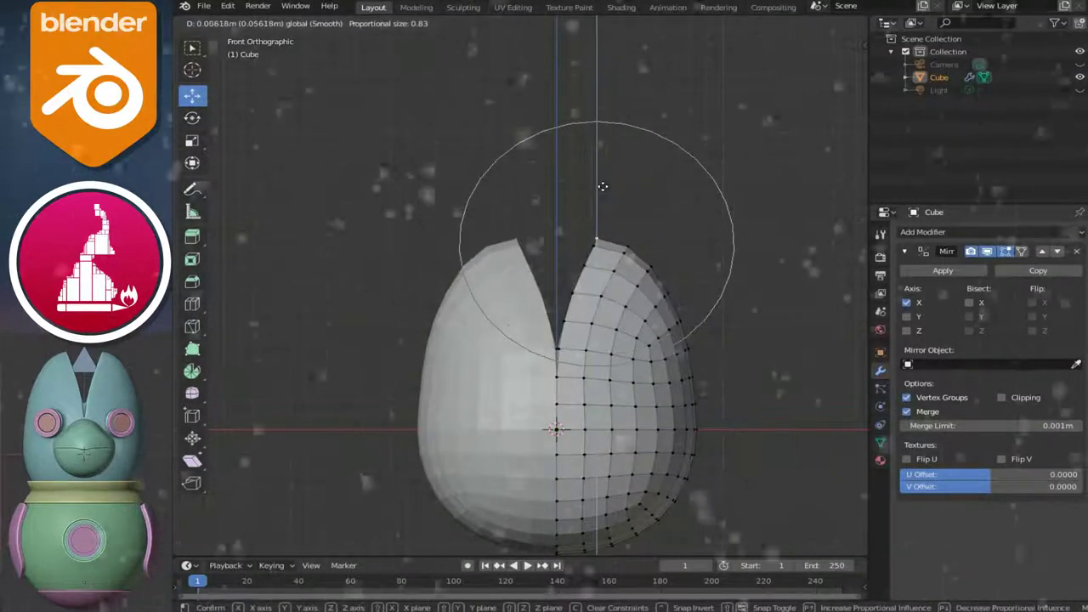
pyautogui.moveTo(597, 189); pyautogui.dragTo(601, 204)
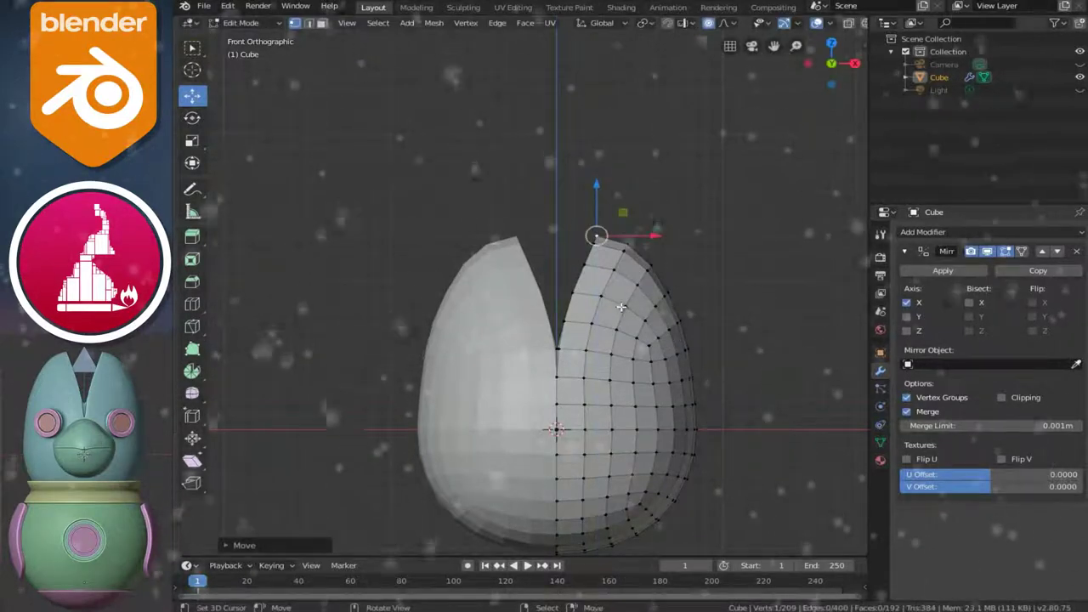
pyautogui.keyDown('shift'); pyautogui.moveTo(577, 260); pyautogui.dragTo(577, 245, button='middle'); pyautogui.keyUp('shift')
pyautogui.moveTo(597, 170); pyautogui.dragTo(597, 217)
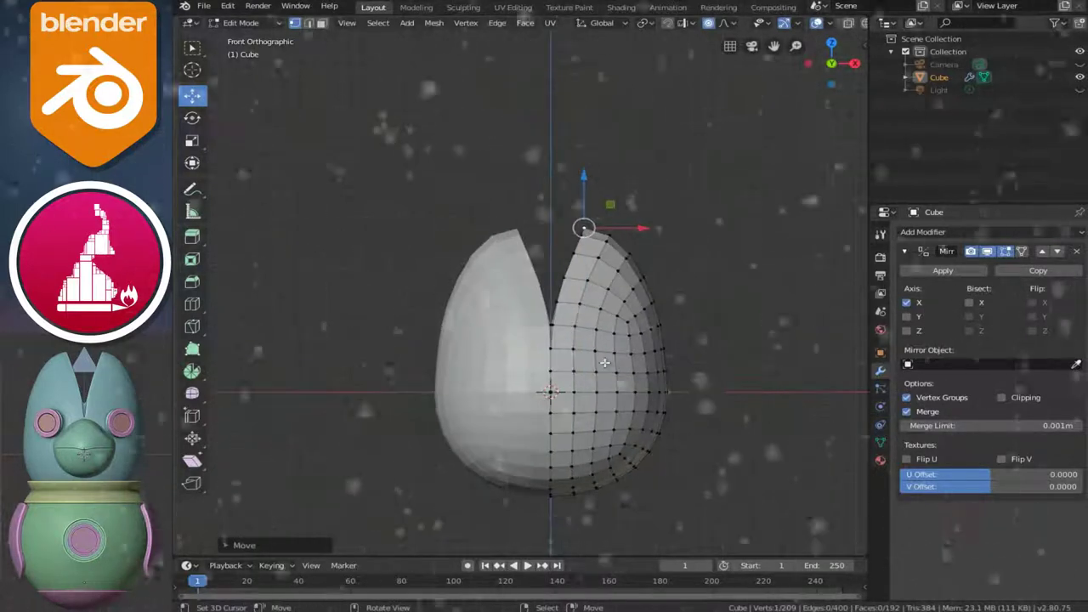
# Move two vertices near the top along Y with proportional falloff
pyautogui.moveTo(606, 363)
pyautogui.mouseDown(button='middle')
pyautogui.moveTo(356, 390)
pyautogui.moveTo(467, 412)
pyautogui.moveTo(589, 314)
pyautogui.mouseUp(button='middle')
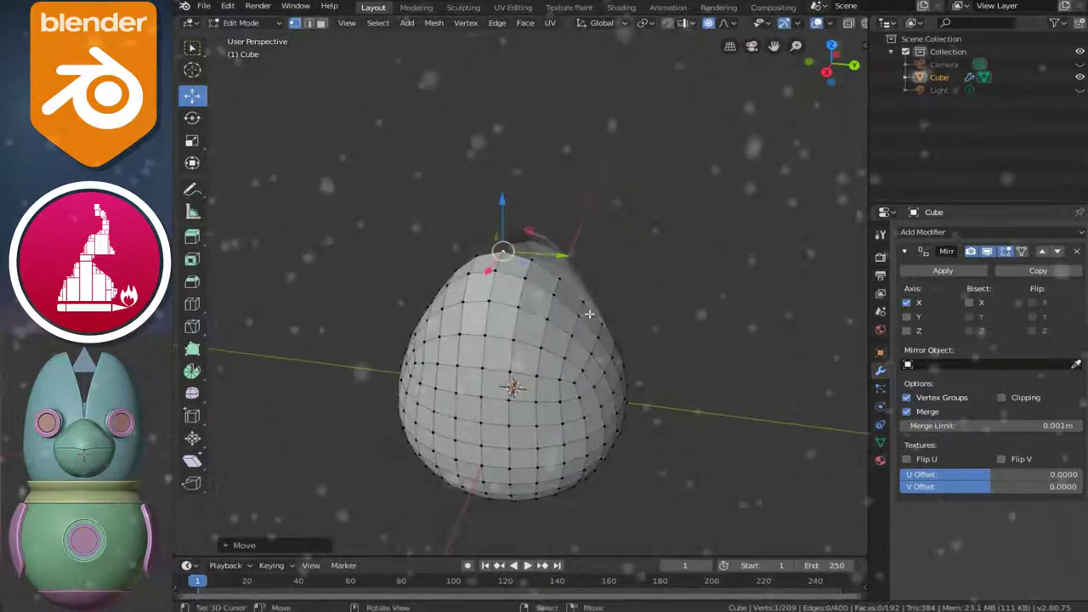
pyautogui.press('g')
pyautogui.press('y')
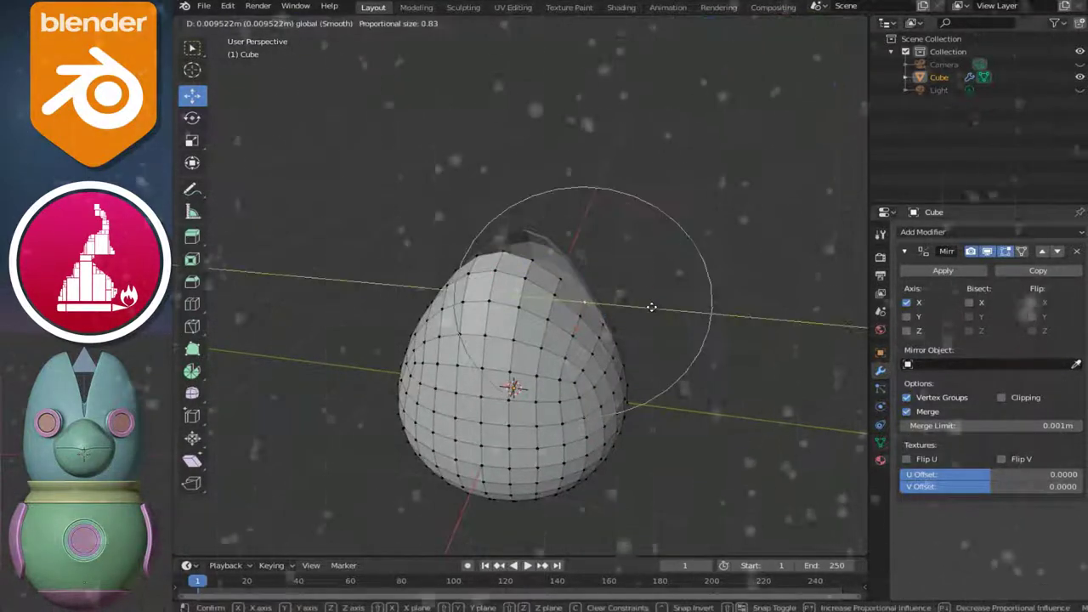
pyautogui.click(653, 307)
pyautogui.moveTo(653, 308); pyautogui.dragTo(467, 304, button='middle')
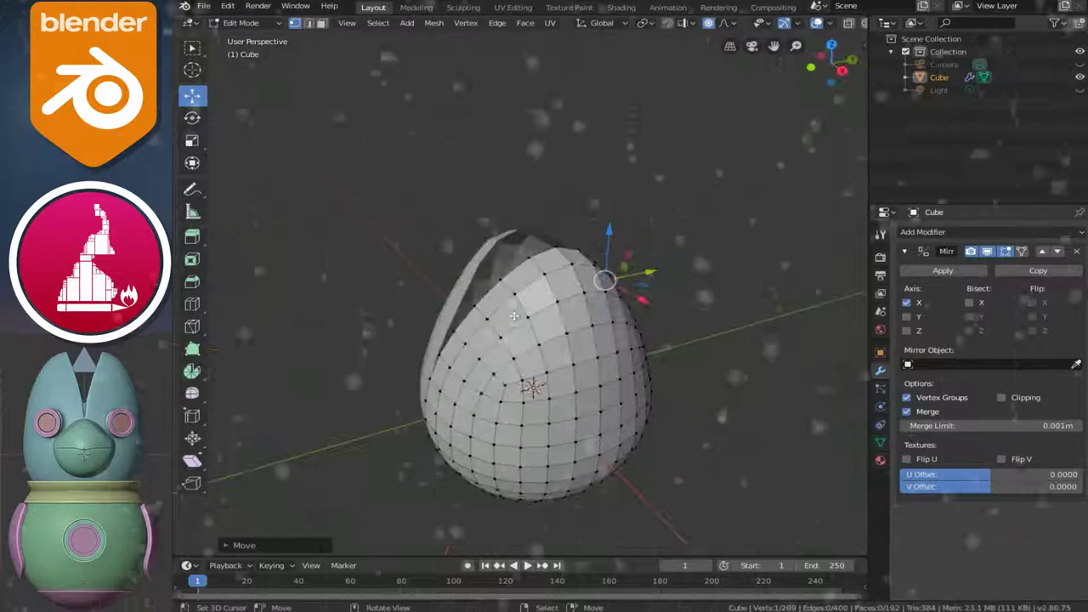
pyautogui.click(468, 303)
pyautogui.press('g')
pyautogui.press('y')
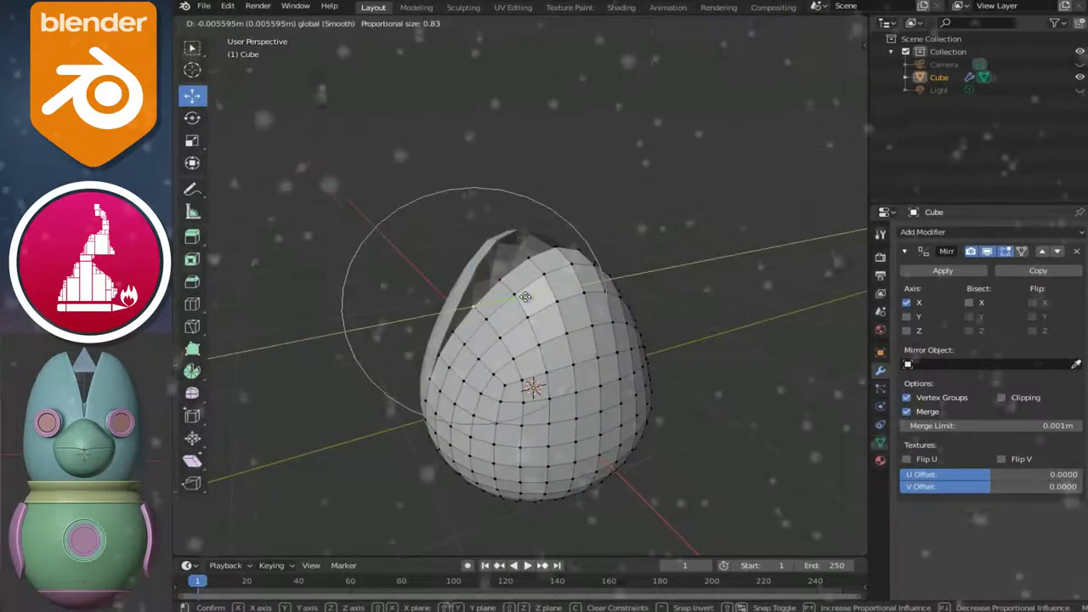
pyautogui.click(524, 295)
pyautogui.moveTo(525, 296); pyautogui.dragTo(704, 61, button='middle')
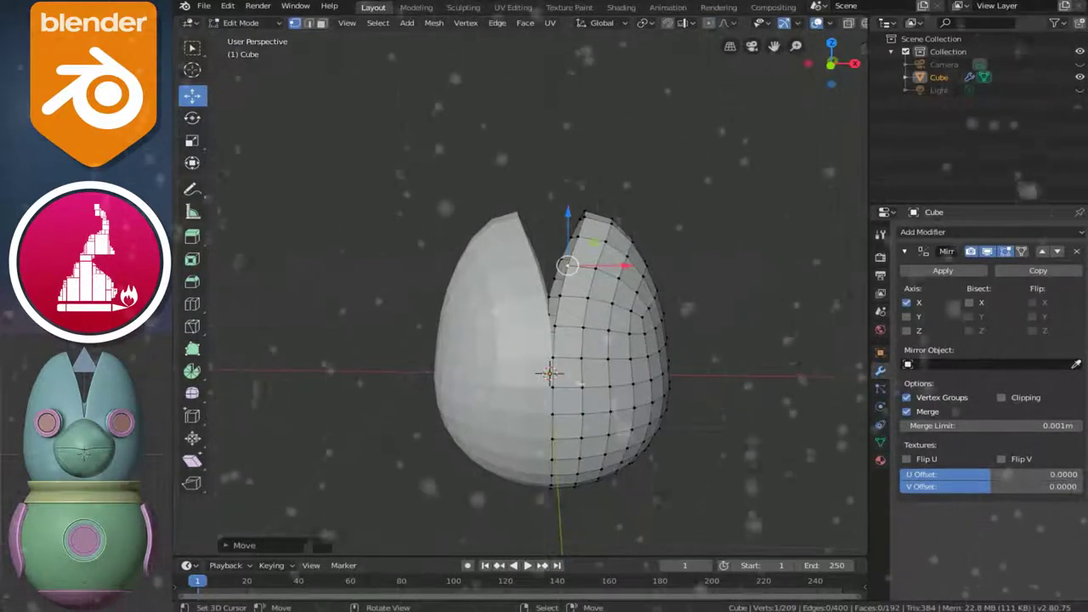
# Leave Edit Mode and look closer at the egg in Object Mode
pyautogui.press('Tab')
pyautogui.moveTo(637, 398)
pyautogui.mouseDown(button='middle')
pyautogui.moveTo(590, 393)
pyautogui.moveTo(634, 369)
pyautogui.moveTo(643, 323)
pyautogui.moveTo(689, 352)
pyautogui.moveTo(668, 369)
pyautogui.mouseUp(button='middle')
pyautogui.scroll(2, 635, 367)
# Turn on Clipping in the Mirror modifier to keep the halves joined
pyautogui.click(1002, 397)
pyautogui.moveTo(558, 439)
pyautogui.mouseDown(button='middle')
pyautogui.moveTo(637, 403)
pyautogui.moveTo(597, 416)
pyautogui.mouseUp(button='middle')
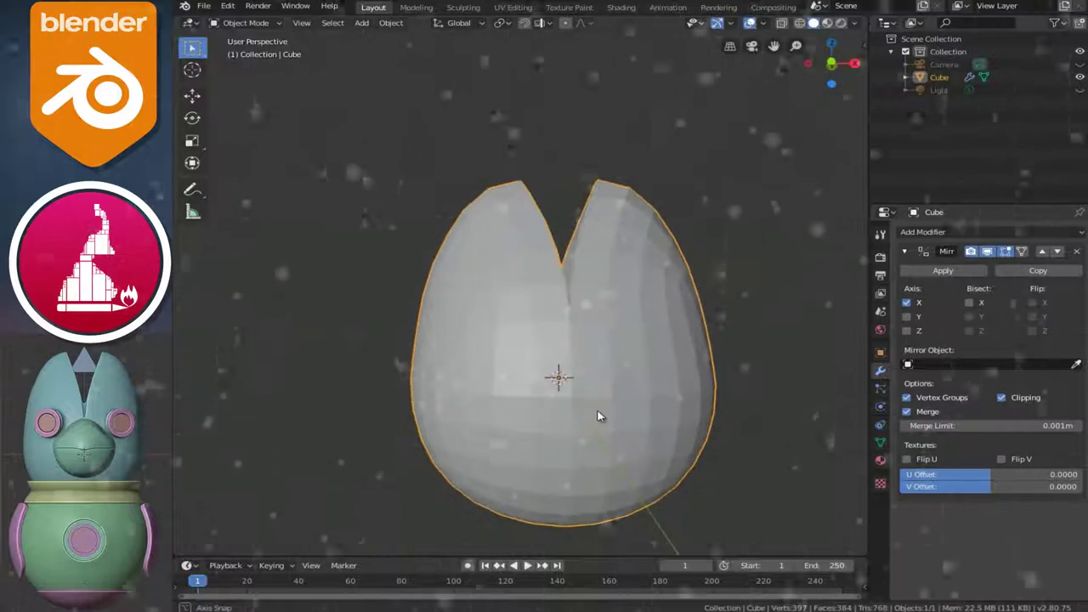
pyautogui.moveTo(601, 374)
pyautogui.mouseDown(button='middle')
pyautogui.moveTo(582, 370)
pyautogui.moveTo(564, 394)
pyautogui.moveTo(614, 383)
pyautogui.mouseUp(button='middle')
pyautogui.press('Tab')
pyautogui.press('Tab')
# Add a Subdivision Surface modifier below the Mirror
pyautogui.click(904, 250)
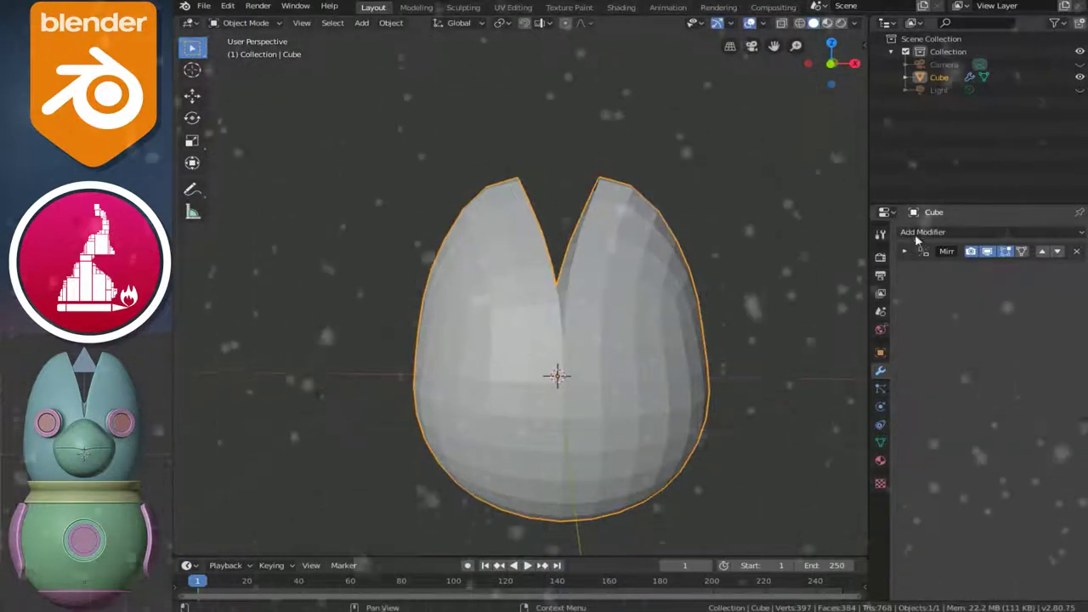
pyautogui.click(916, 235)
pyautogui.click(790, 445)
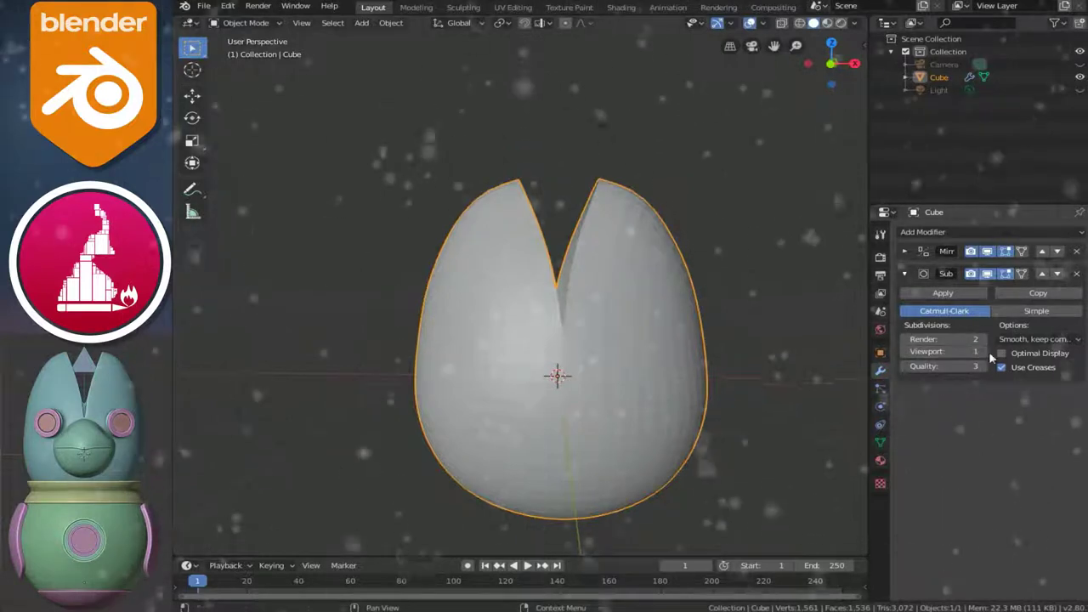
# Apply Shade Smooth to the egg
pyautogui.rightClick(487, 444)
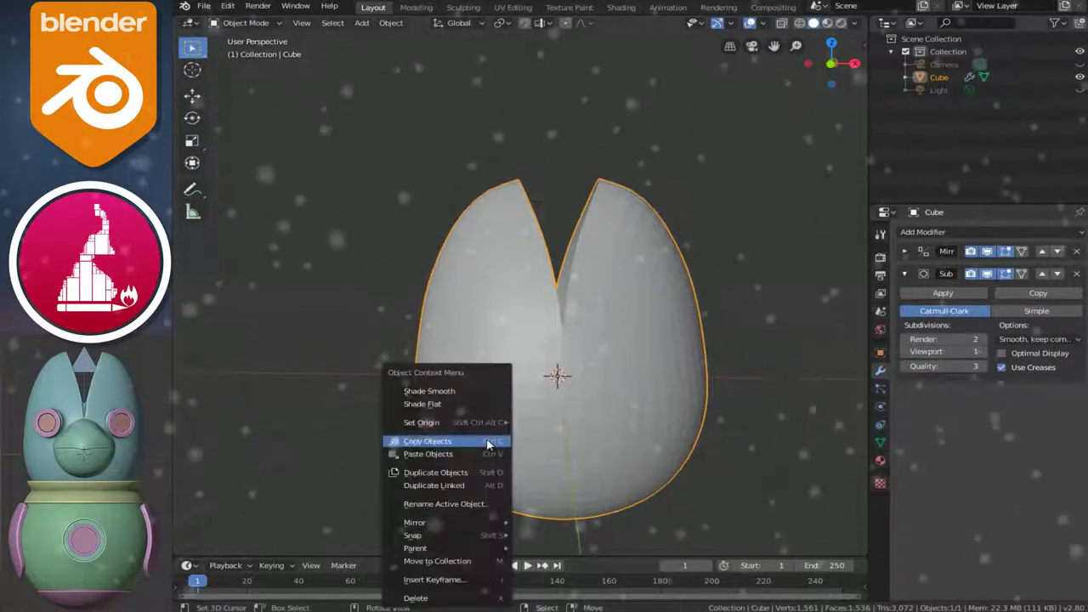
pyautogui.click(413, 389)
pyautogui.moveTo(603, 439)
pyautogui.mouseDown(button='middle')
pyautogui.moveTo(474, 457)
pyautogui.moveTo(325, 439)
pyautogui.mouseUp(button='middle')
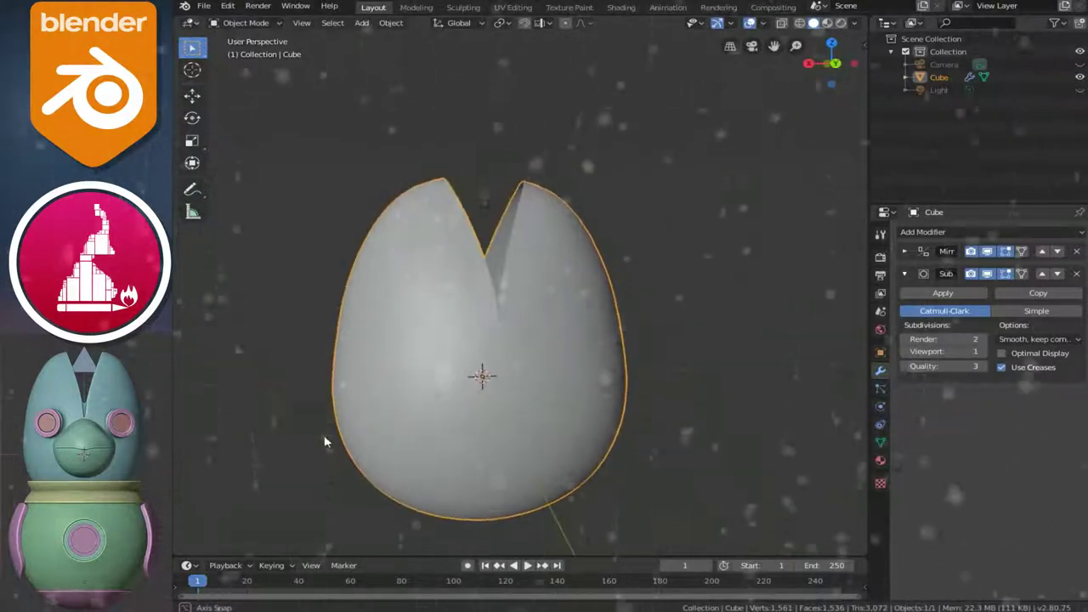
pyautogui.scroll(3, 431, 366)
# In Edit Mode, nudge the cleft-edge vertex sideways along X
pyautogui.scroll(1, 448, 340)
pyautogui.press('Tab')
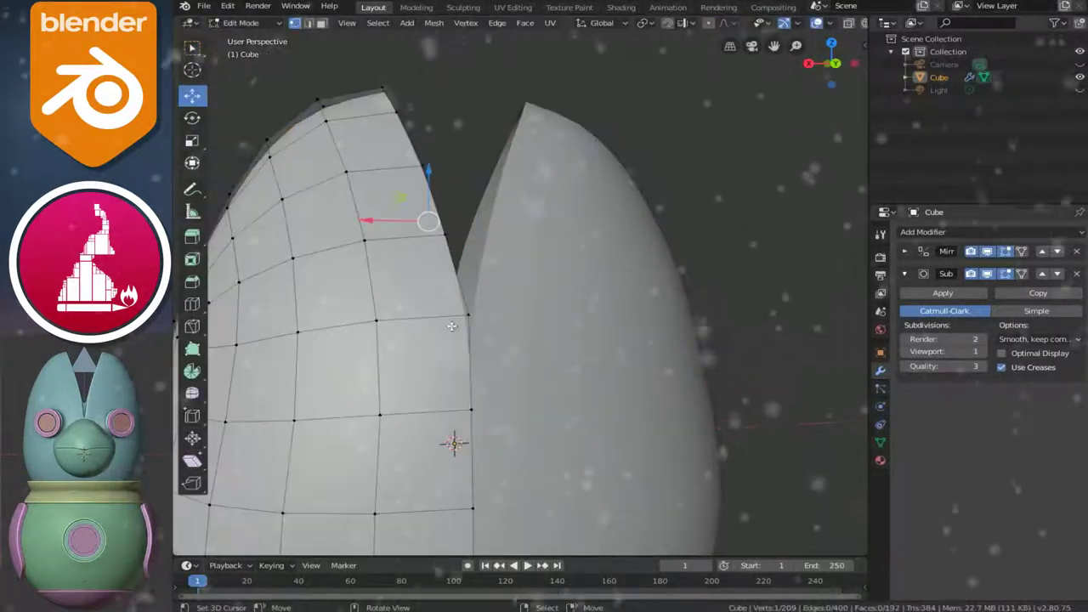
pyautogui.moveTo(408, 315); pyautogui.dragTo(410, 316)
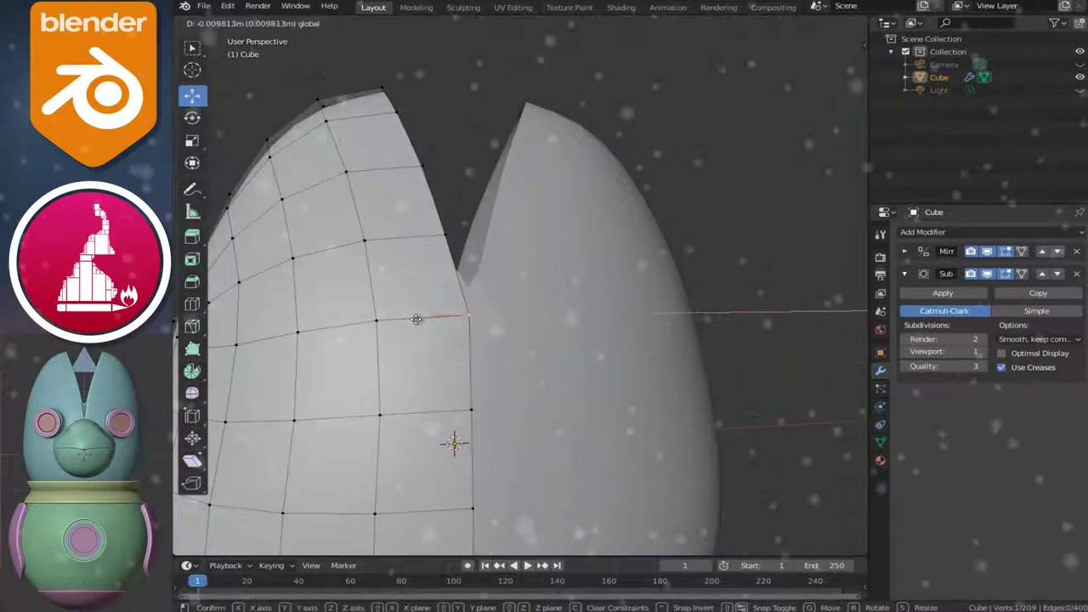
pyautogui.scroll(-3, 467, 302)
pyautogui.moveTo(467, 303)
pyautogui.mouseDown(button='middle')
pyautogui.moveTo(612, 334)
pyautogui.moveTo(655, 331)
pyautogui.mouseUp(button='middle')
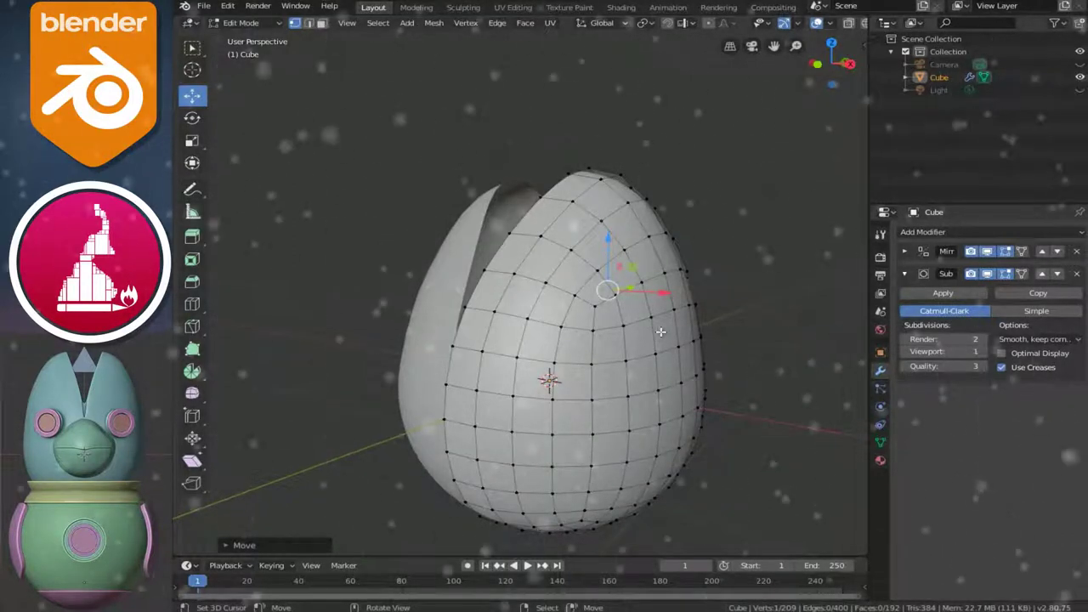
# In zoomed front view, select the vertex at the eye's centre
pyautogui.press('KP_1')
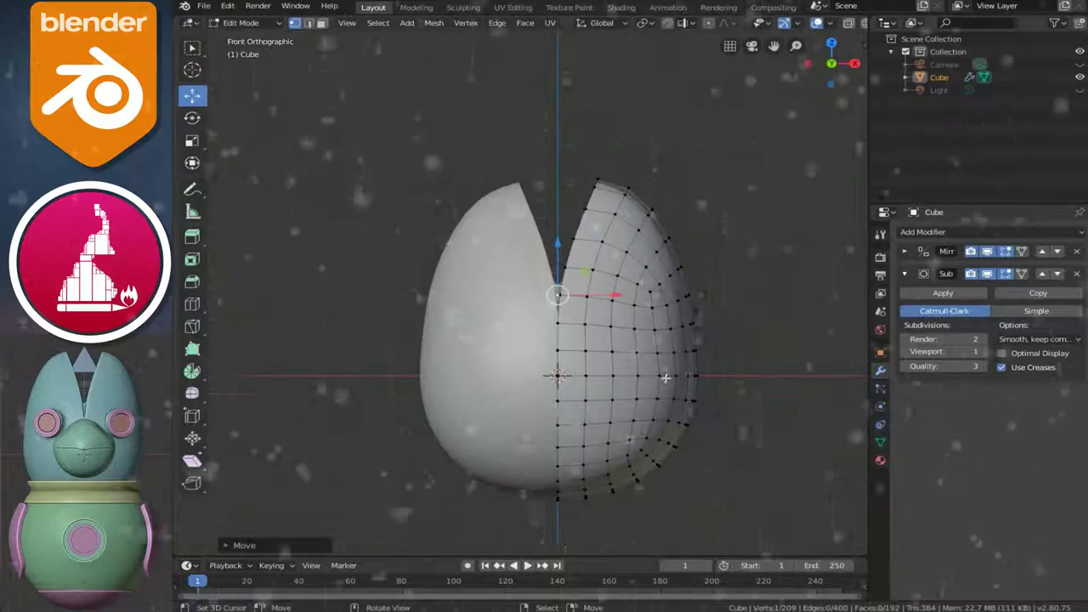
pyautogui.scroll(3, 666, 377)
pyautogui.scroll(1, 665, 377)
pyautogui.scroll(1, 638, 348)
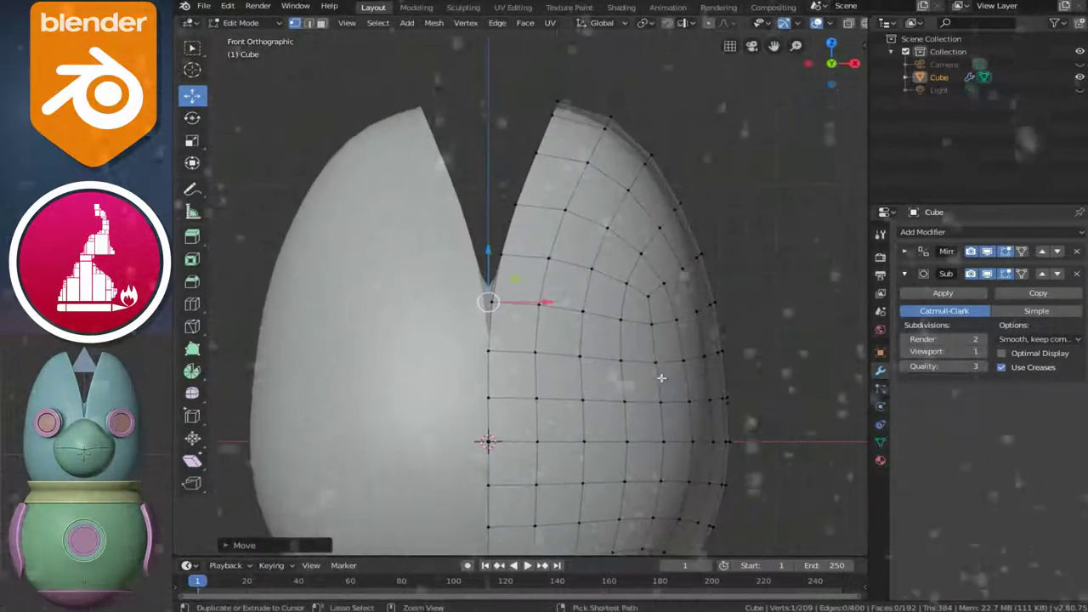
pyautogui.click(621, 320)
# Grow the selection around the eye vertex and delete the four faces to open the socket
pyautogui.press('ctrl+KP_Add')
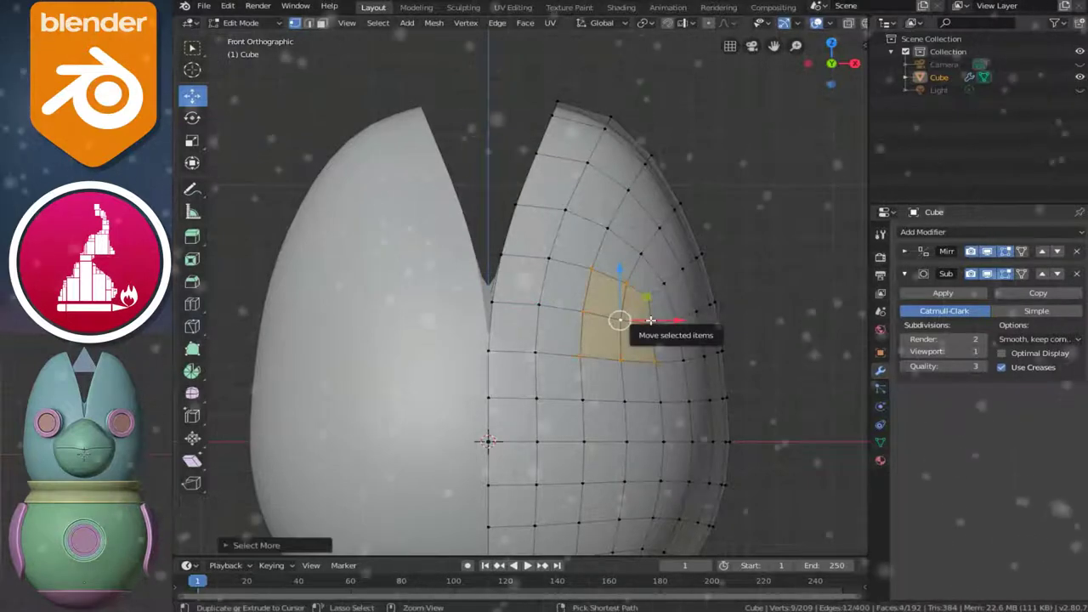
pyautogui.keyDown('shift'); pyautogui.scroll(-2, 637, 310); pyautogui.keyUp('shift')
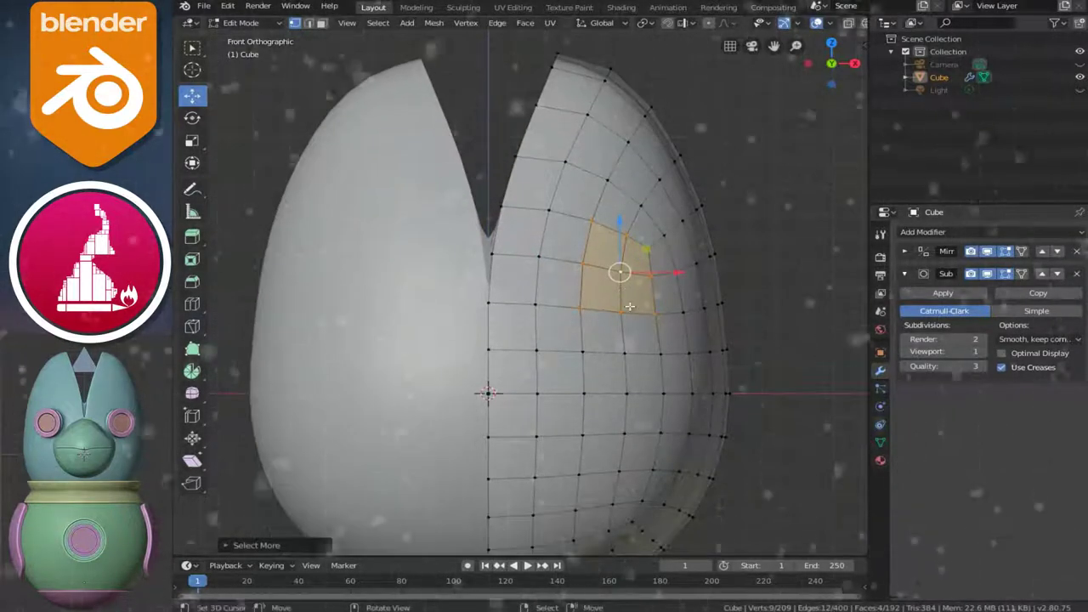
pyautogui.scroll(1, 630, 306)
pyautogui.keyDown('shift'); pyautogui.scroll(-1, 637, 285); pyautogui.keyUp('shift')
pyautogui.keyDown('shift'); pyautogui.scroll(-1, 644, 264); pyautogui.keyUp('shift')
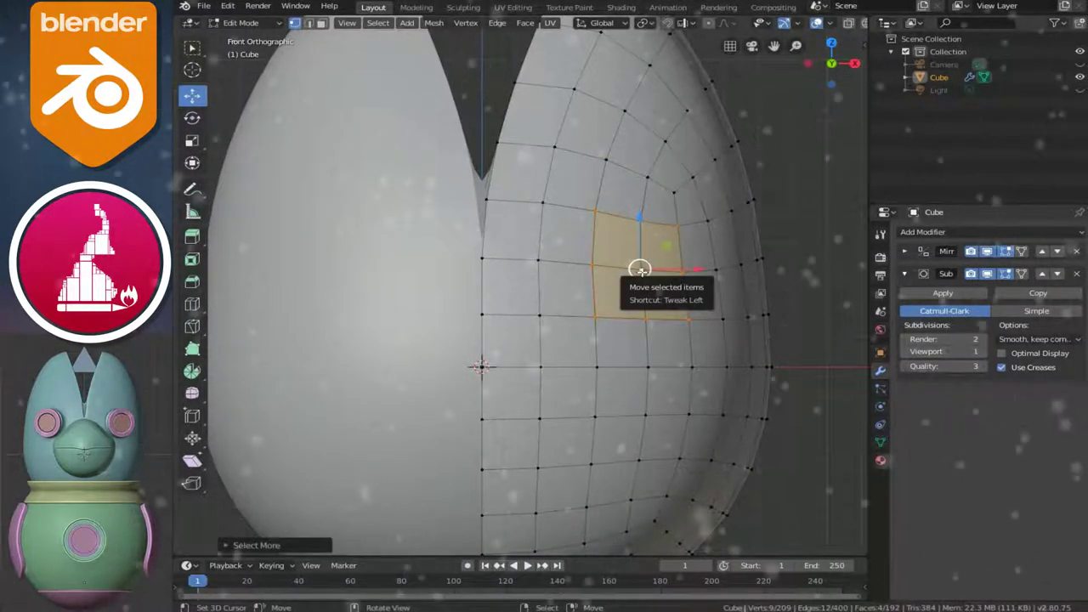
pyautogui.press('x')
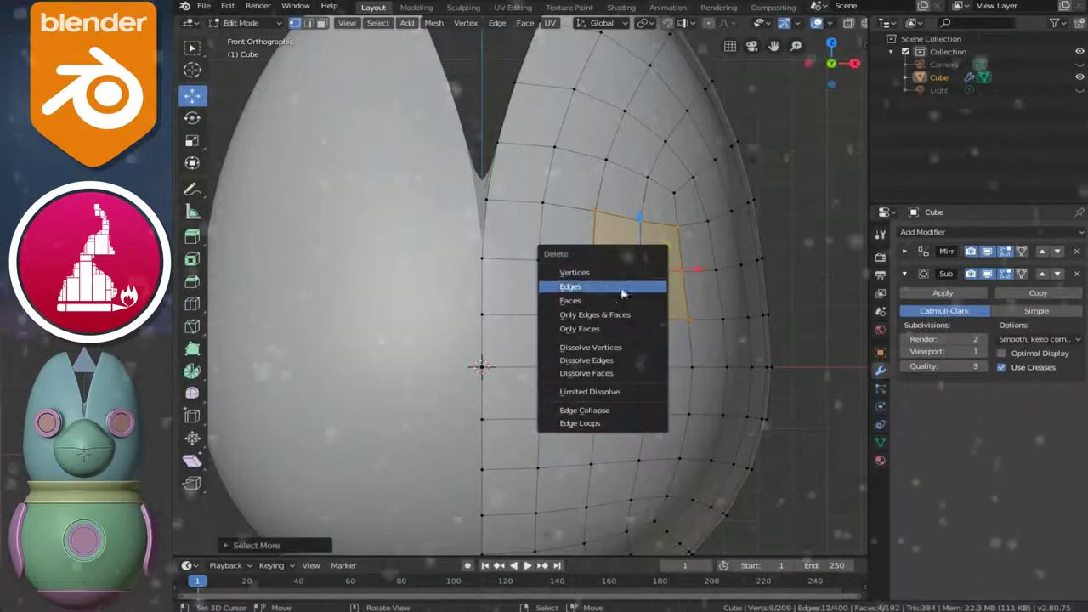
pyautogui.click(593, 300)
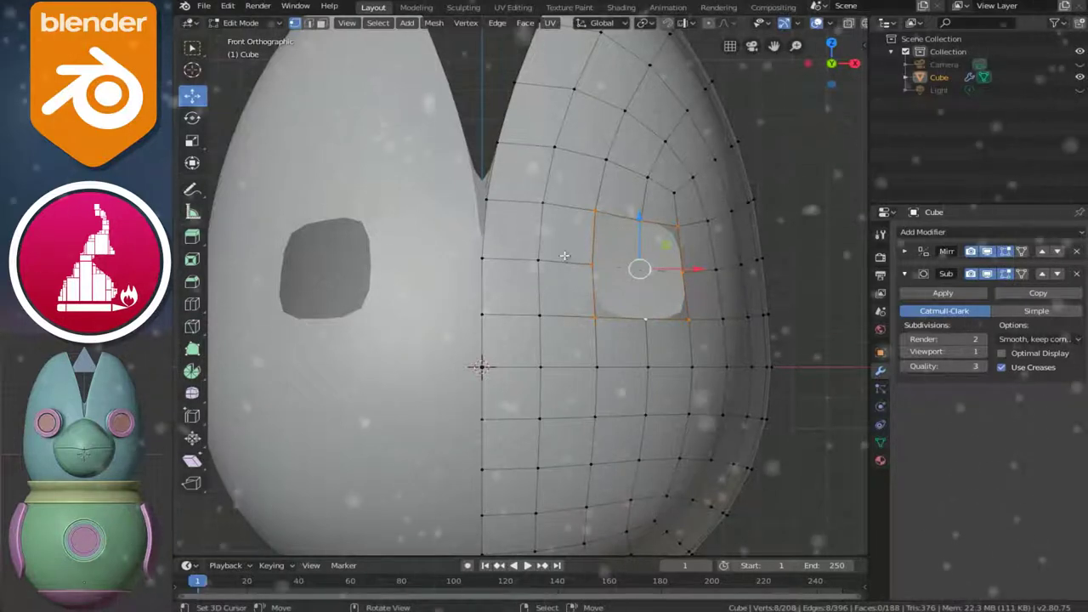
pyautogui.press('w')
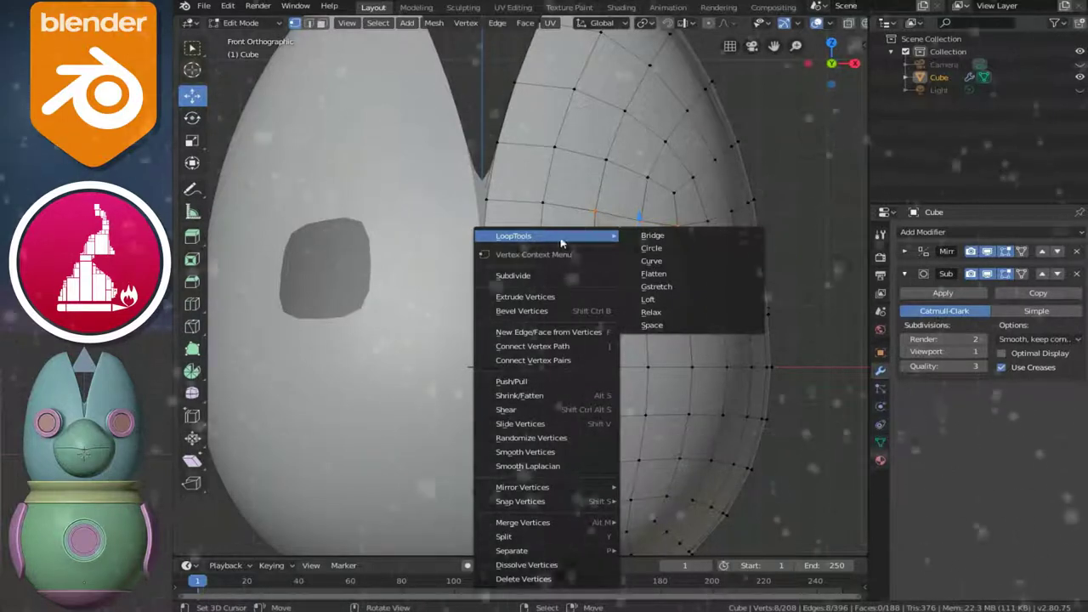
# Round the eye hole's edge loop into a circle with LoopTools Circle
pyautogui.click(651, 249)
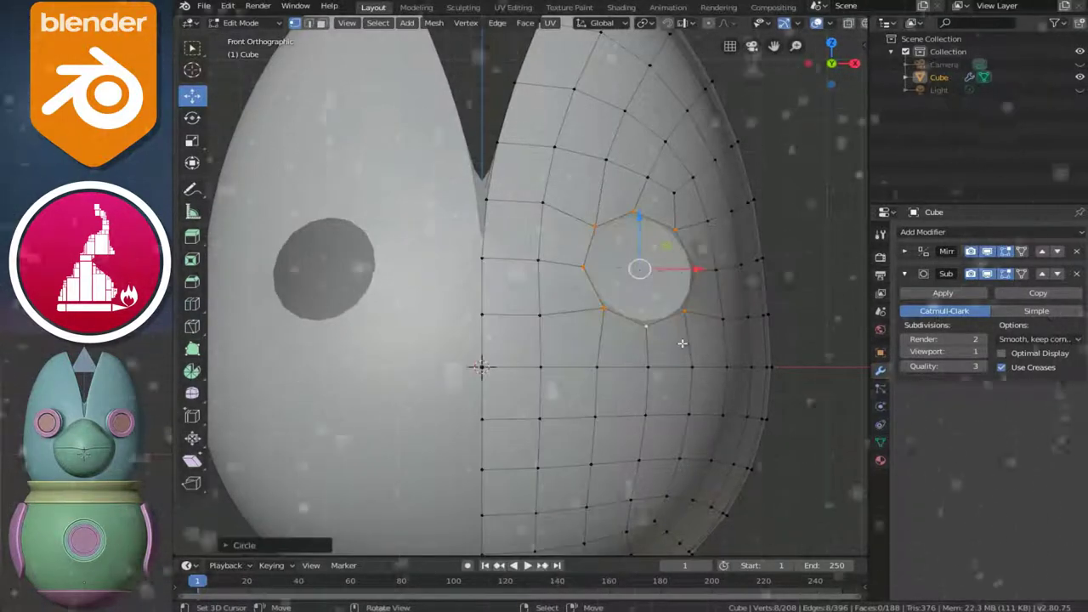
pyautogui.scroll(-5, 682, 344)
pyautogui.moveTo(697, 326)
pyautogui.mouseDown(button='middle')
pyautogui.moveTo(495, 351)
pyautogui.moveTo(486, 368)
pyautogui.moveTo(479, 342)
pyautogui.mouseUp(button='middle')
pyautogui.scroll(3, 494, 351)
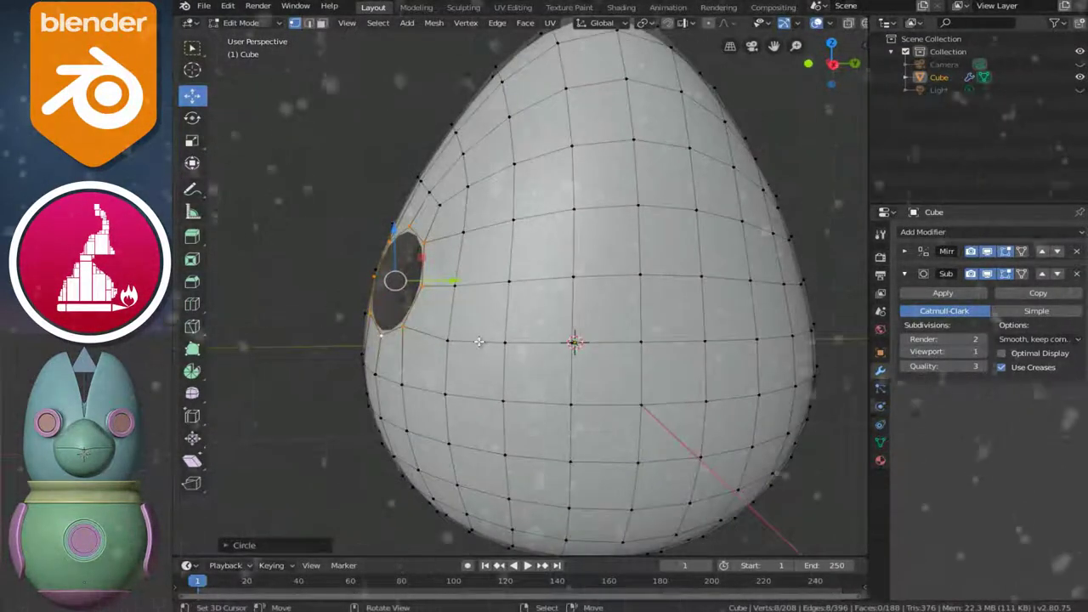
# In front view, scale the circular hole loop up slightly
pyautogui.press('KP_1')
pyautogui.scroll(1, 605, 345)
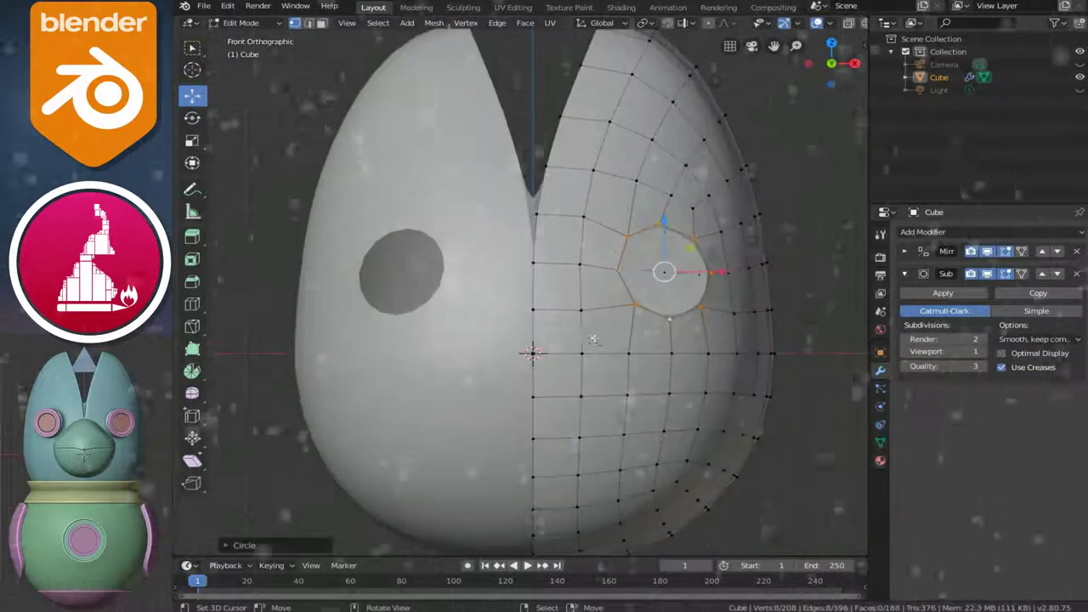
pyautogui.scroll(2, 605, 345)
pyautogui.scroll(1, 604, 346)
pyautogui.press('s')
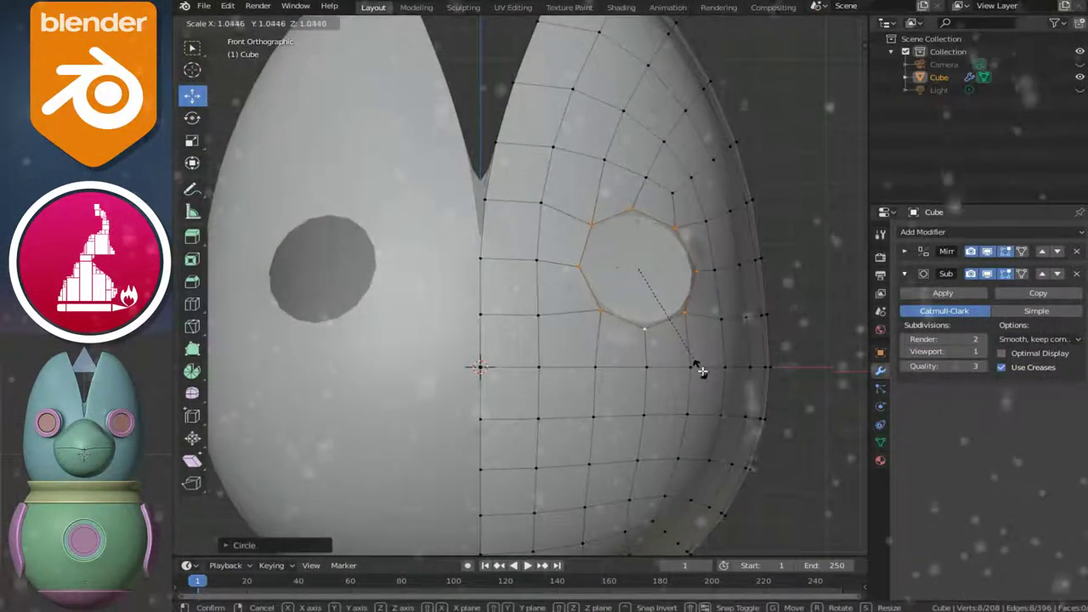
pyautogui.click(699, 372)
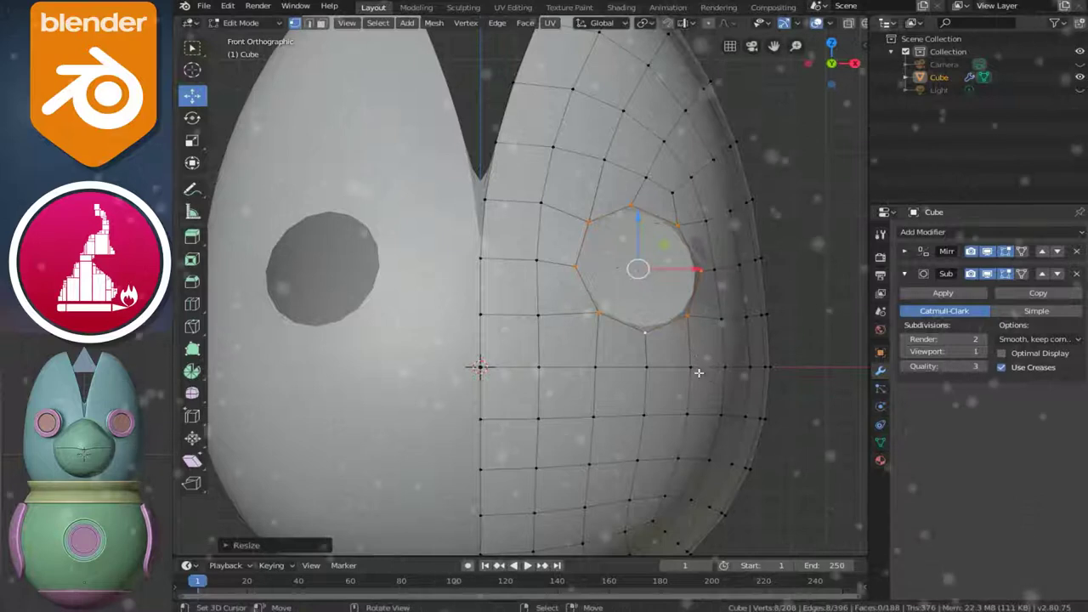
pyautogui.keyDown('alt'); pyautogui.moveTo(698, 372); pyautogui.dragTo(684, 349, button='middle'); pyautogui.keyUp('alt')
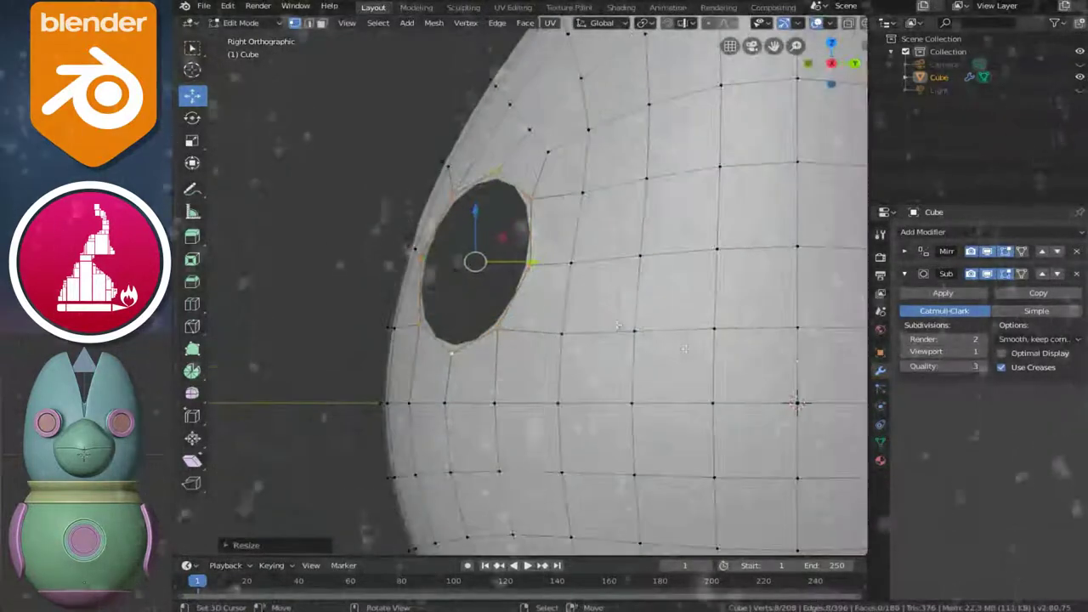
# Extrude the hole's edge loop and scale the new ring to shape the rim
pyautogui.press('g')
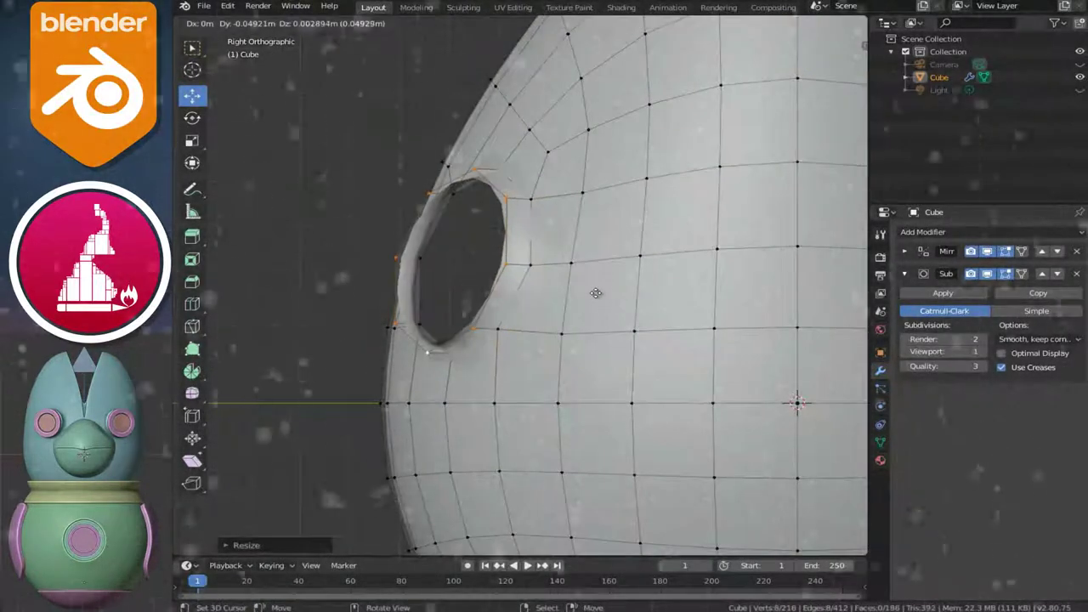
pyautogui.press('Return')
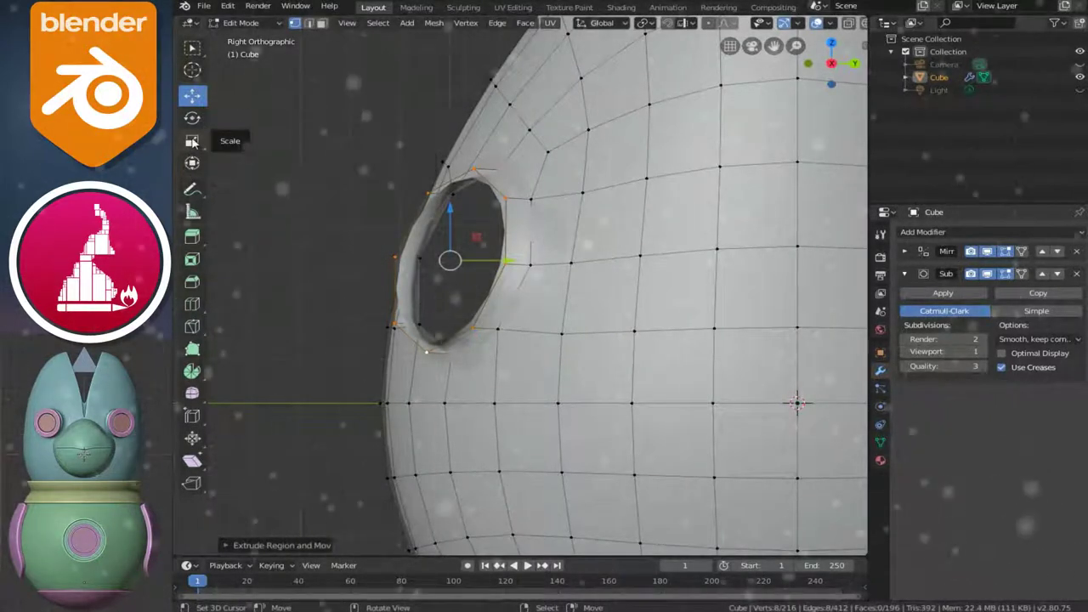
pyautogui.moveTo(506, 263); pyautogui.dragTo(508, 272)
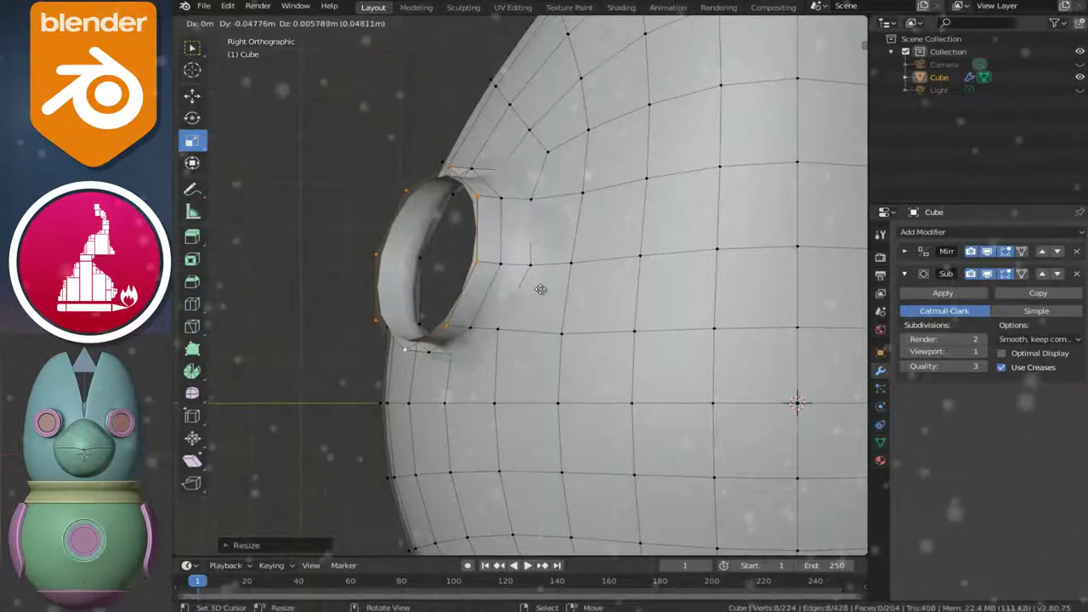
pyautogui.moveTo(487, 262); pyautogui.dragTo(481, 258)
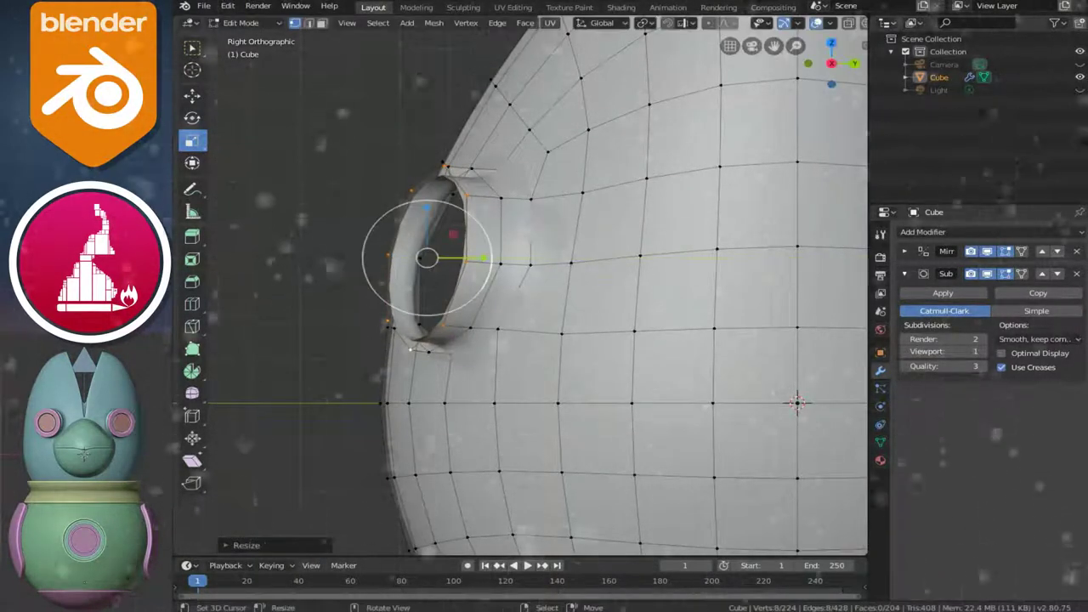
pyautogui.scroll(-5, 481, 258)
pyautogui.moveTo(481, 258); pyautogui.dragTo(687, 279, button='middle')
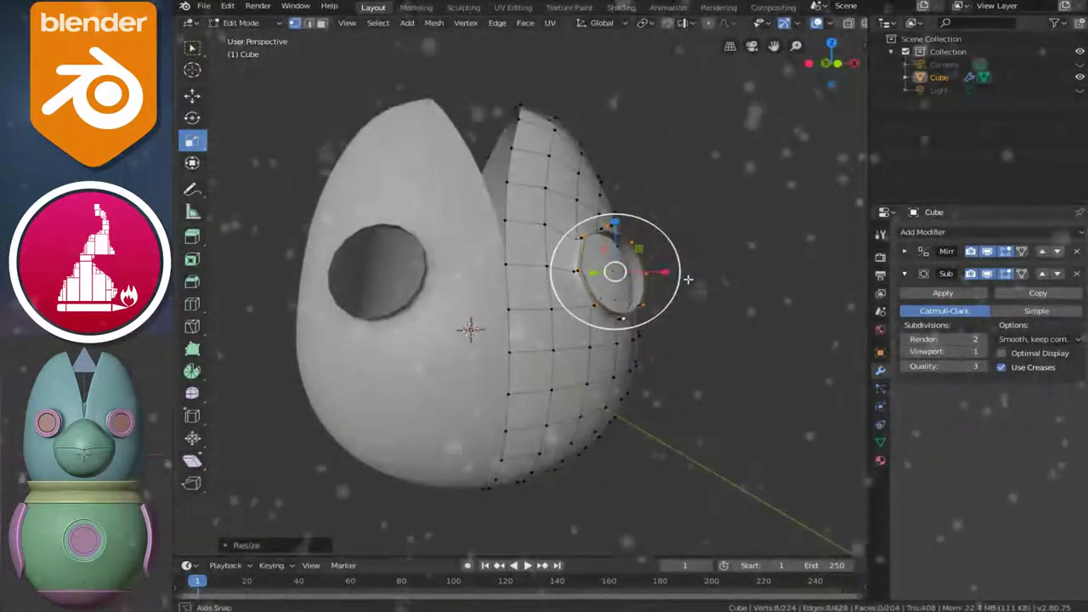
pyautogui.scroll(2, 629, 255)
pyautogui.scroll(2, 689, 261)
pyautogui.moveTo(712, 274)
pyautogui.mouseDown(button='middle')
pyautogui.moveTo(468, 328)
pyautogui.moveTo(499, 309)
pyautogui.moveTo(449, 309)
pyautogui.moveTo(572, 304)
pyautogui.moveTo(566, 288)
pyautogui.mouseUp(button='middle')
# Extrude a second ring in place, then return to Object Mode
pyautogui.press('e')
pyautogui.rightClick(626, 362)
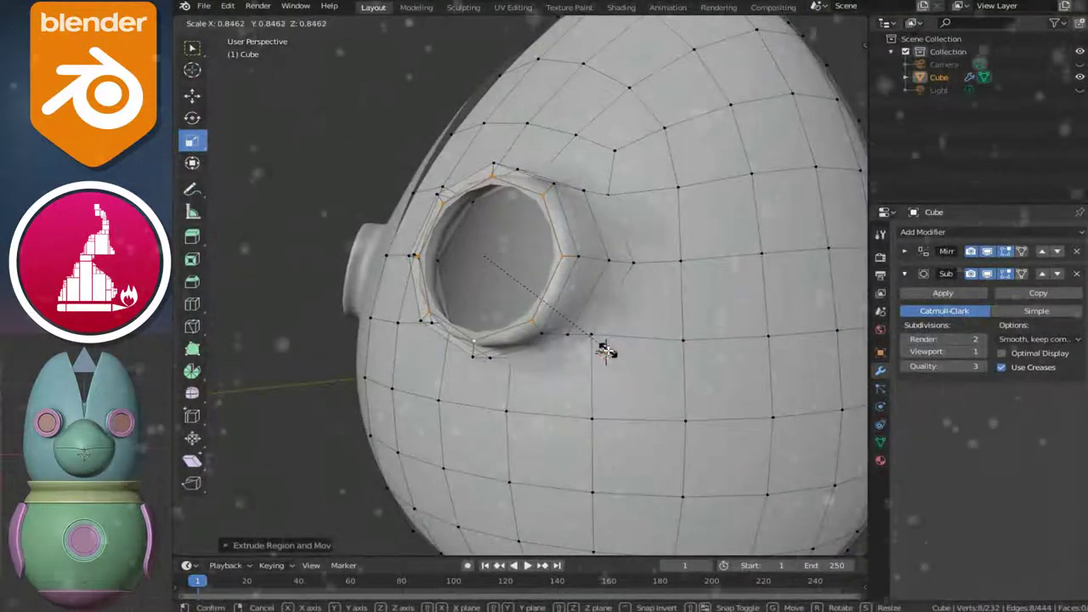
pyautogui.scroll(-5, 521, 306)
pyautogui.moveTo(476, 357)
pyautogui.mouseDown(button='middle')
pyautogui.moveTo(533, 366)
pyautogui.moveTo(599, 321)
pyautogui.moveTo(487, 309)
pyautogui.moveTo(531, 299)
pyautogui.moveTo(512, 317)
pyautogui.mouseUp(button='middle')
pyautogui.press('Tab')
pyautogui.scroll(2, 595, 311)
pyautogui.scroll(3, 617, 311)
# Collapse the Subdivision modifier panel and orbit to inspect both rimmed eye sockets
pyautogui.moveTo(441, 328)
pyautogui.mouseDown(button='middle')
pyautogui.moveTo(515, 366)
pyautogui.moveTo(633, 333)
pyautogui.mouseUp(button='middle')
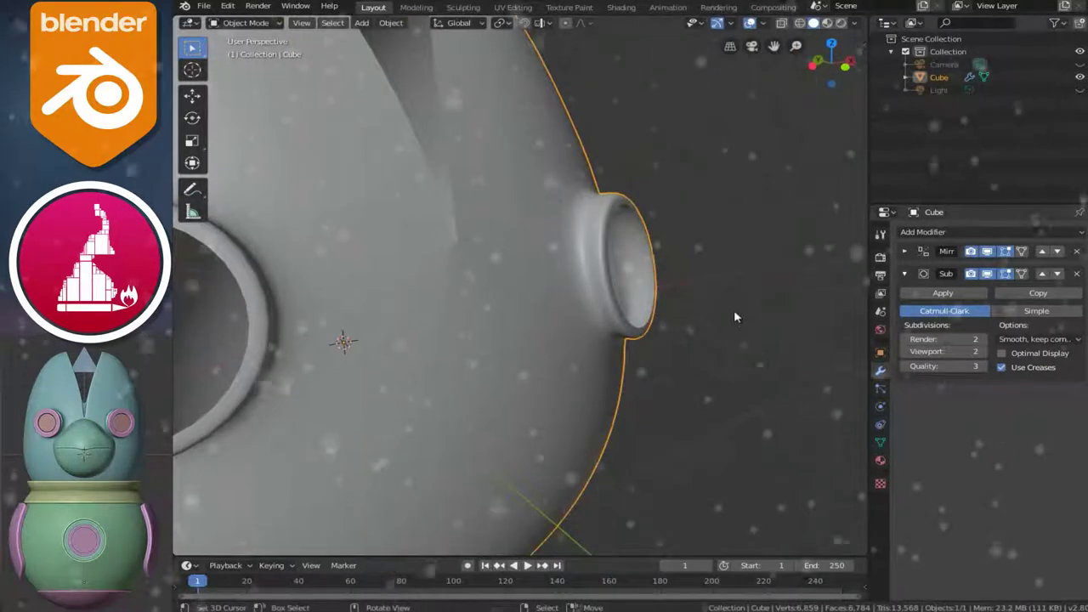
pyautogui.click(904, 274)
pyautogui.scroll(-5, 477, 305)
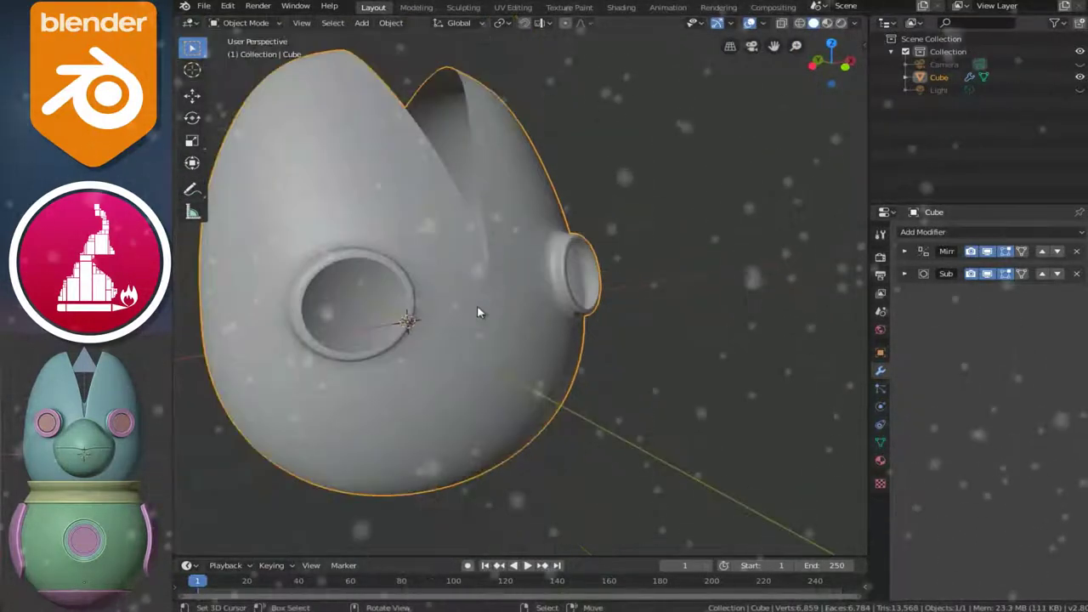
pyautogui.moveTo(641, 333)
pyautogui.mouseDown(button='middle')
pyautogui.moveTo(637, 323)
pyautogui.moveTo(518, 337)
pyautogui.moveTo(511, 287)
pyautogui.moveTo(563, 323)
pyautogui.moveTo(682, 275)
pyautogui.moveTo(530, 315)
pyautogui.mouseUp(button='middle')
pyautogui.scroll(3, 526, 332)
pyautogui.moveTo(652, 364)
pyautogui.mouseDown(button='middle')
pyautogui.moveTo(556, 304)
pyautogui.moveTo(626, 347)
pyautogui.mouseUp(button='middle')
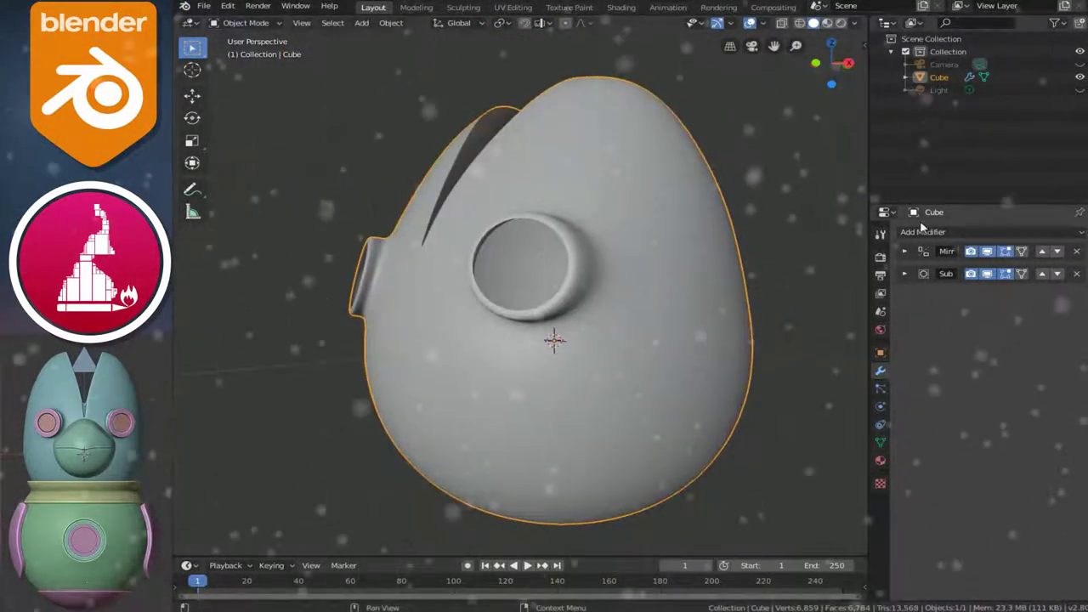
# Add a Solidify modifier to the head and move it above Subdivision
pyautogui.click(916, 233)
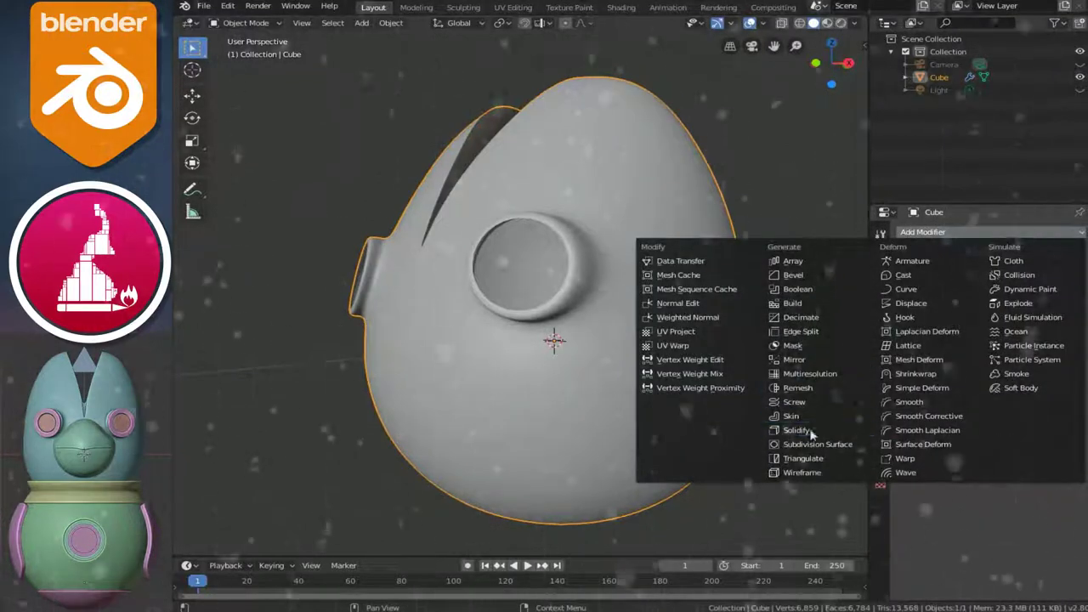
pyautogui.click(796, 430)
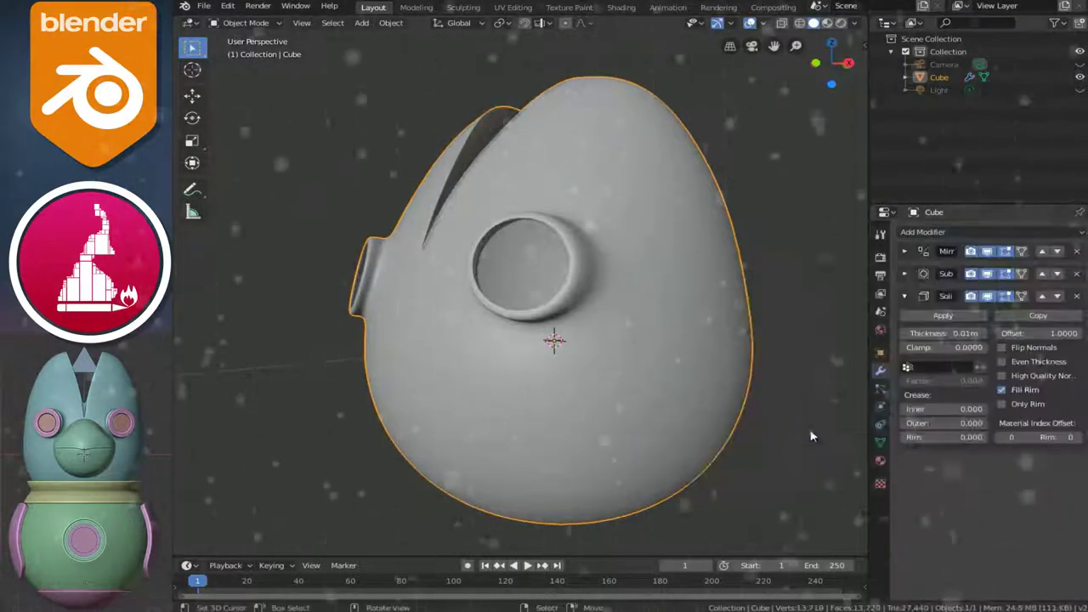
pyautogui.click(905, 297)
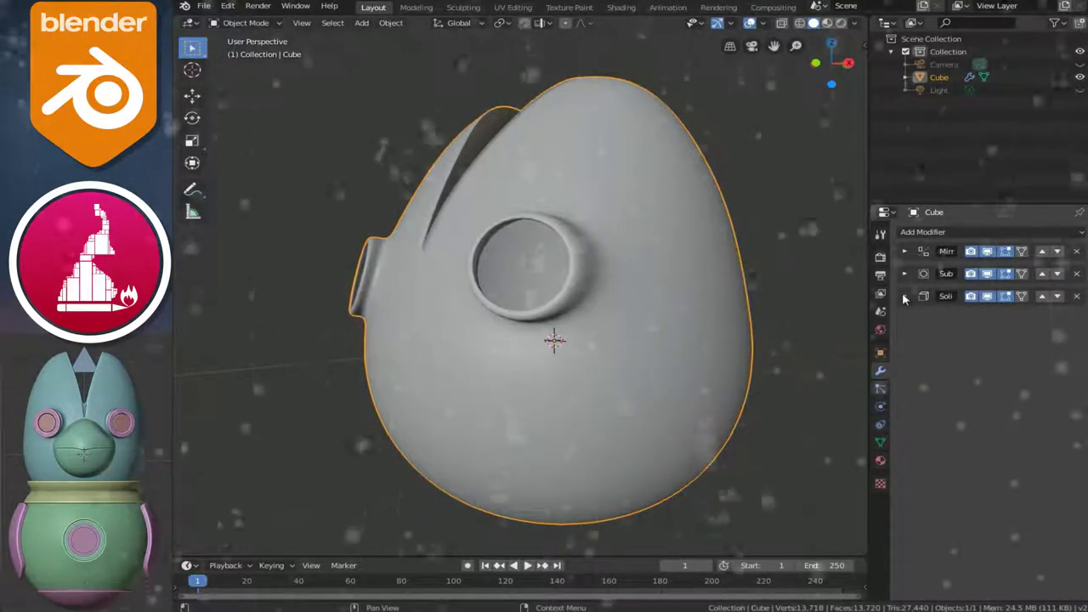
pyautogui.click(1042, 296)
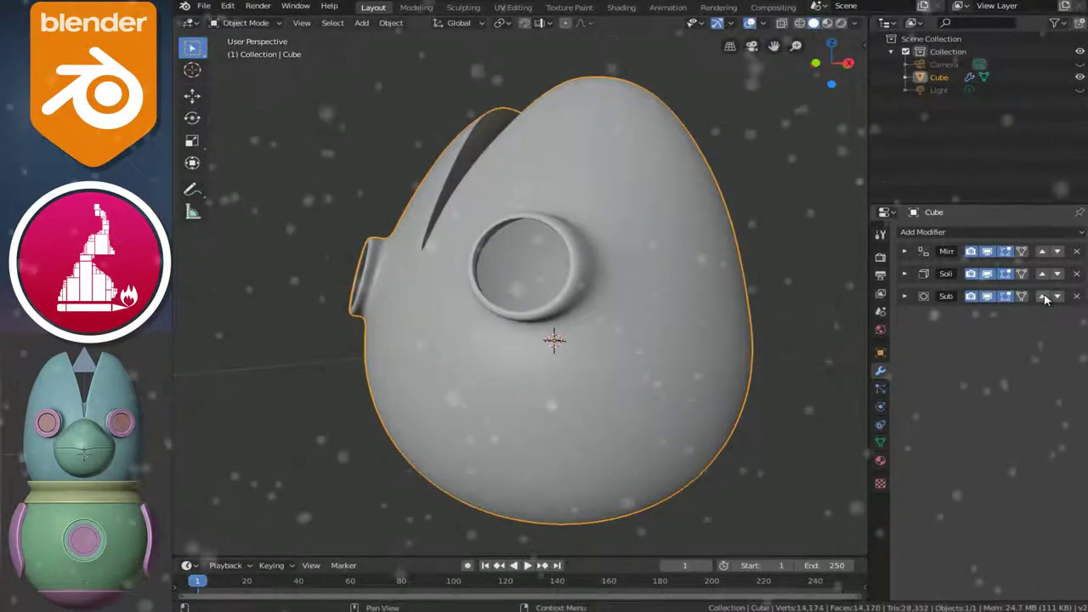
pyautogui.click(905, 274)
pyautogui.moveTo(637, 202); pyautogui.dragTo(545, 230, button='middle')
pyautogui.scroll(2, 545, 230)
pyautogui.scroll(2, 620, 243)
pyautogui.moveTo(646, 252)
pyautogui.mouseDown(button='middle')
pyautogui.moveTo(584, 241)
pyautogui.moveTo(668, 253)
pyautogui.mouseUp(button='middle')
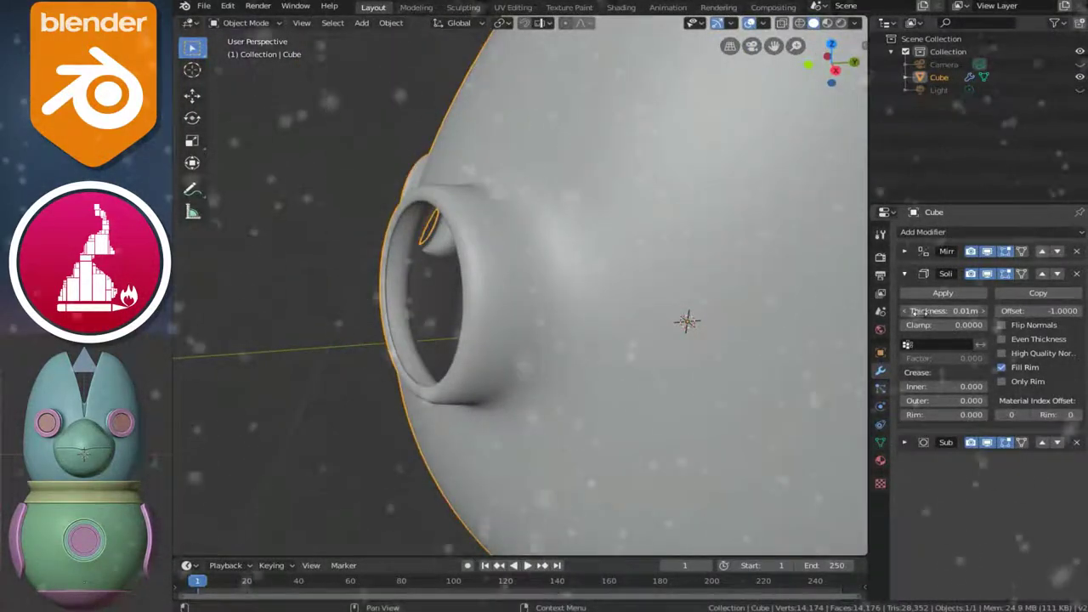
# Set the Solidify thickness to 0.026m and collapse its panel
pyautogui.moveTo(918, 312); pyautogui.dragTo(926, 314)
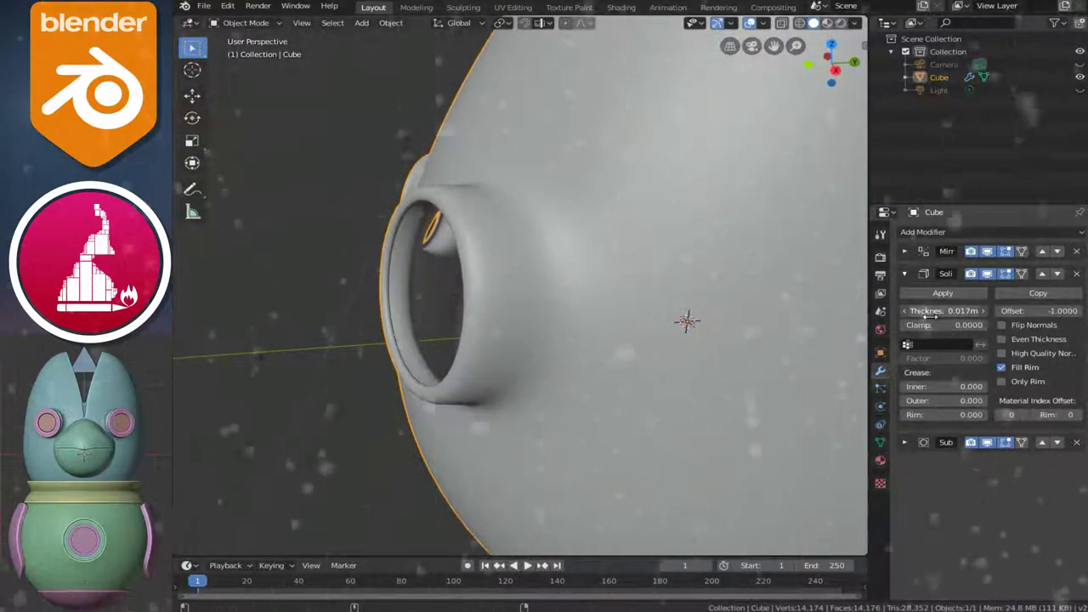
pyautogui.moveTo(599, 304)
pyautogui.mouseDown(button='middle')
pyautogui.moveTo(542, 316)
pyautogui.moveTo(626, 284)
pyautogui.mouseUp(button='middle')
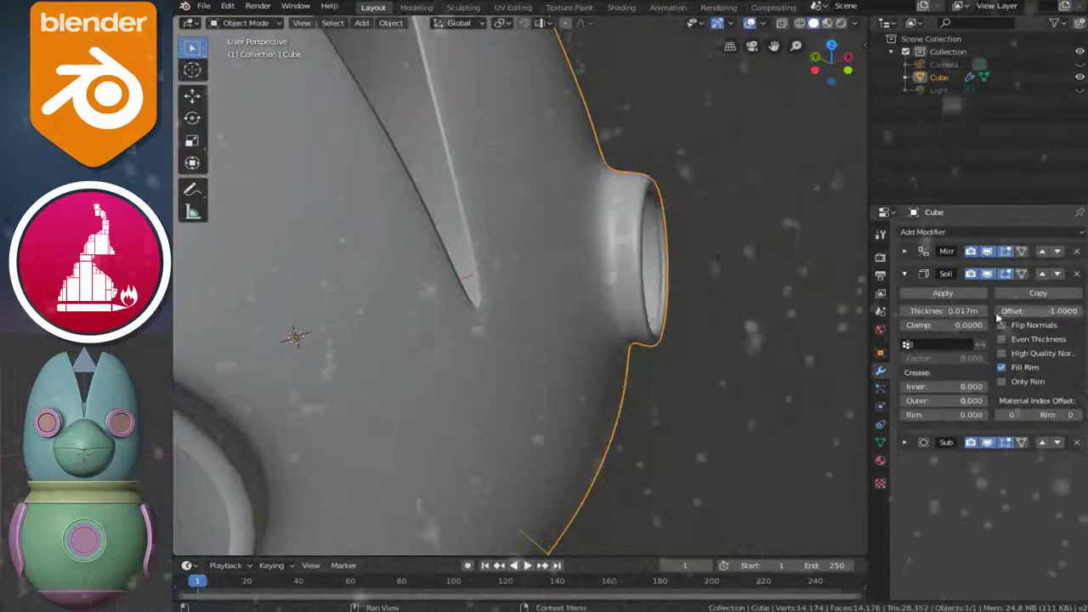
pyautogui.moveTo(935, 310); pyautogui.dragTo(951, 313)
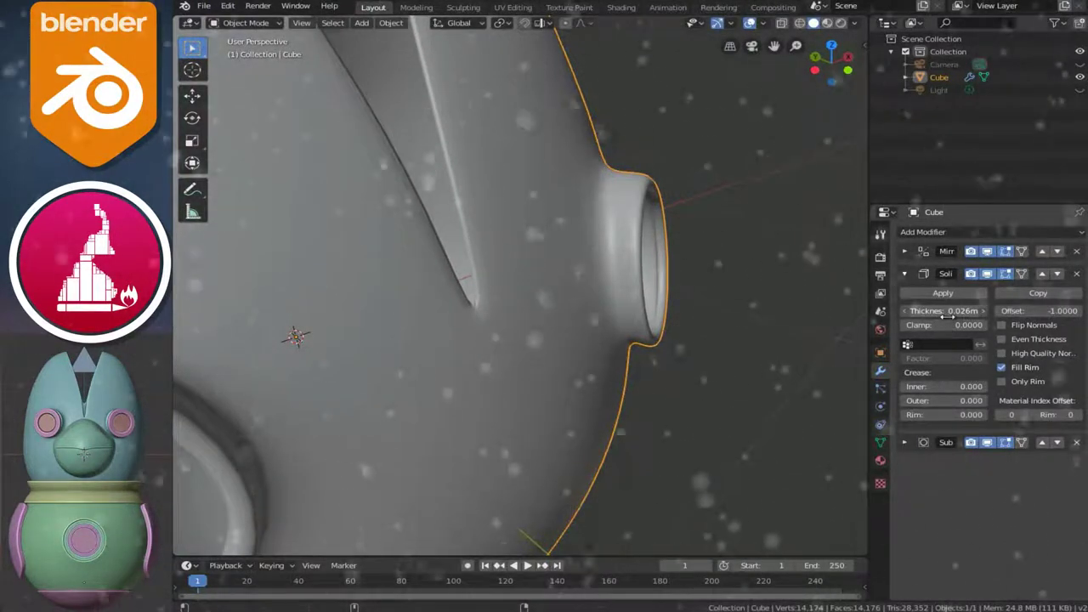
pyautogui.moveTo(595, 255); pyautogui.dragTo(473, 170, button='middle')
pyautogui.scroll(-3, 573, 204)
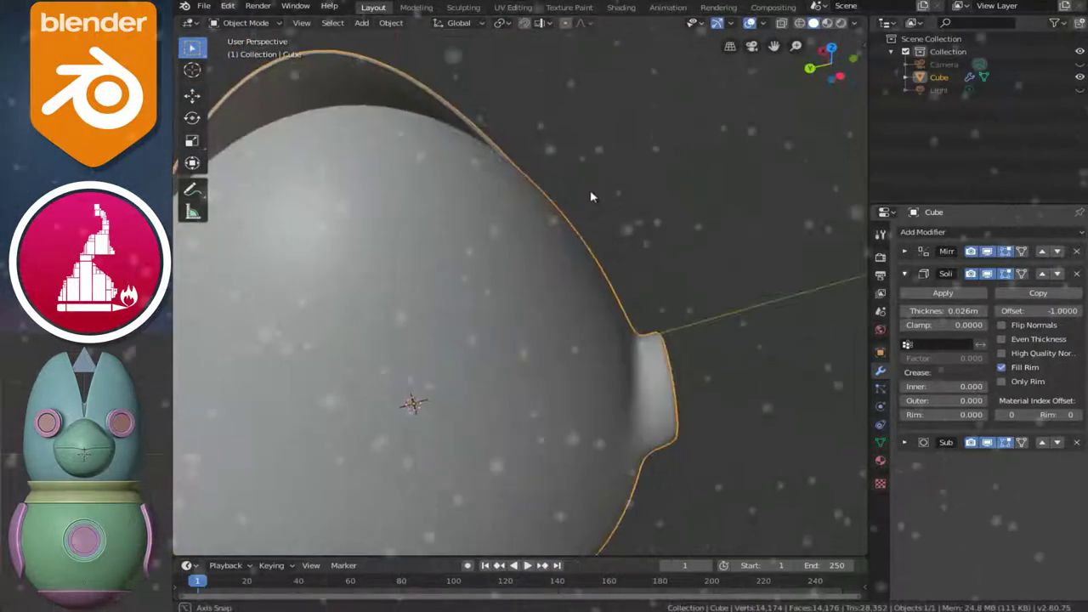
pyautogui.scroll(-3, 590, 190)
pyautogui.moveTo(585, 330); pyautogui.dragTo(503, 289, button='middle')
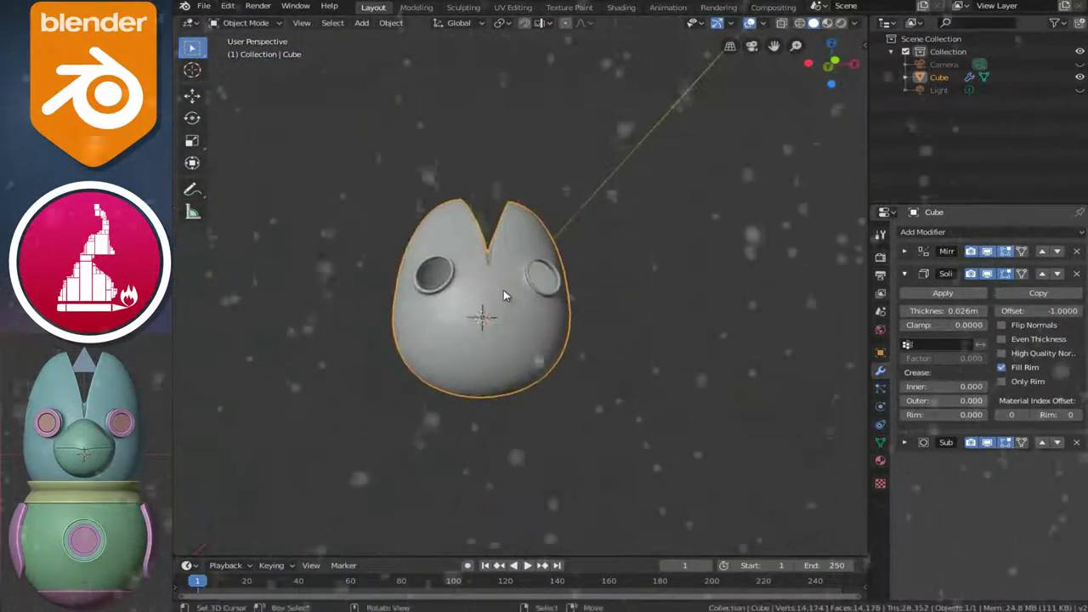
pyautogui.scroll(3, 612, 252)
pyautogui.moveTo(612, 252)
pyautogui.mouseDown(button='middle')
pyautogui.moveTo(536, 316)
pyautogui.moveTo(517, 311)
pyautogui.moveTo(641, 311)
pyautogui.moveTo(681, 296)
pyautogui.moveTo(578, 260)
pyautogui.moveTo(690, 284)
pyautogui.mouseUp(button='middle')
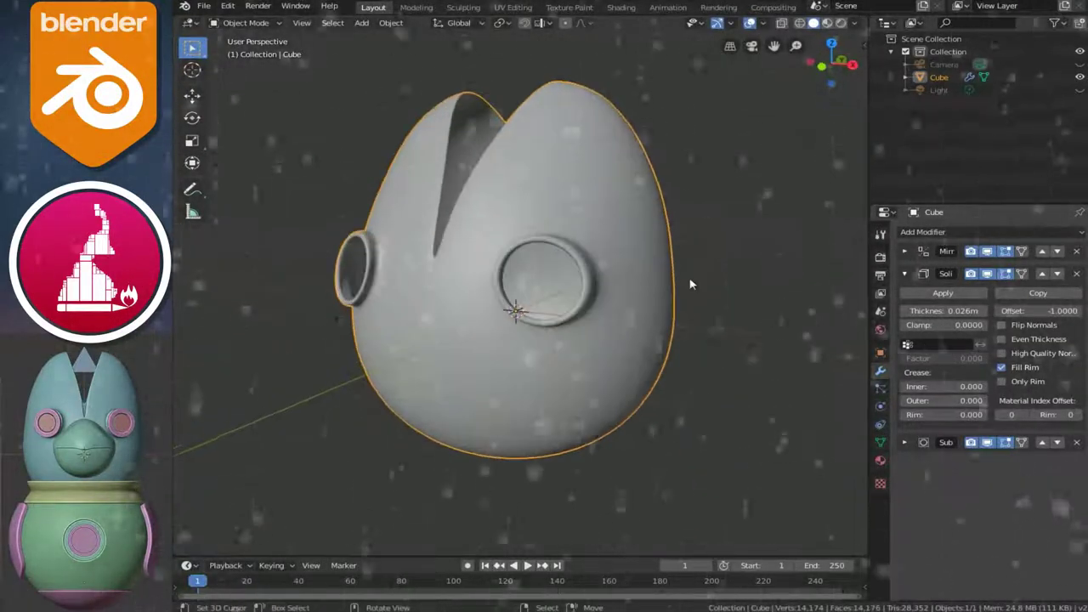
pyautogui.click(905, 273)
pyautogui.moveTo(530, 337); pyautogui.dragTo(552, 333, button='middle')
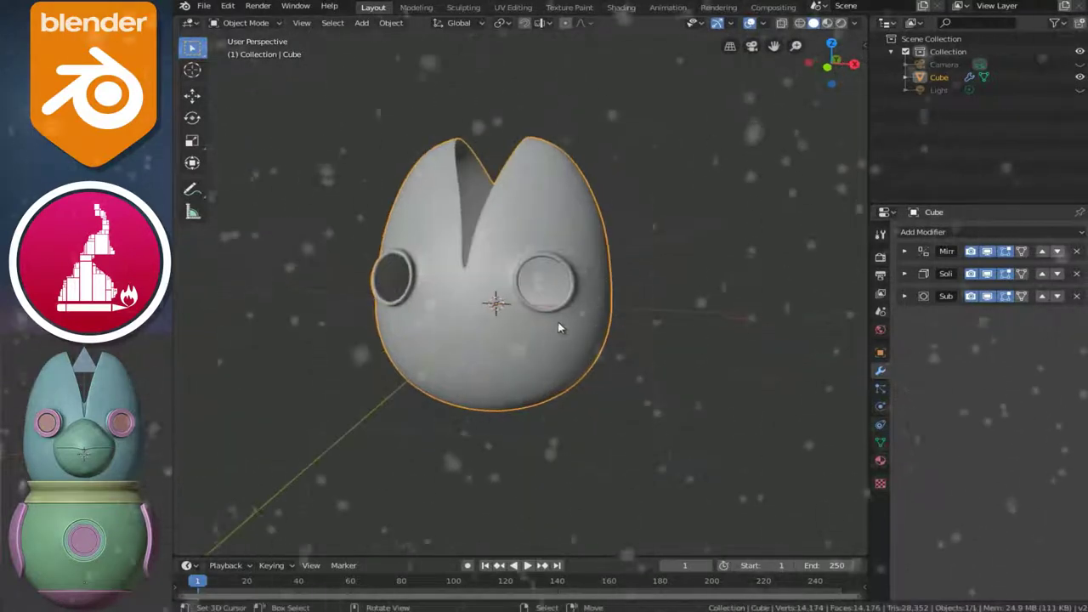
# In front view, add a Circle mesh with 3 vertices
pyautogui.press('KP_1')
pyautogui.scroll(2, 570, 329)
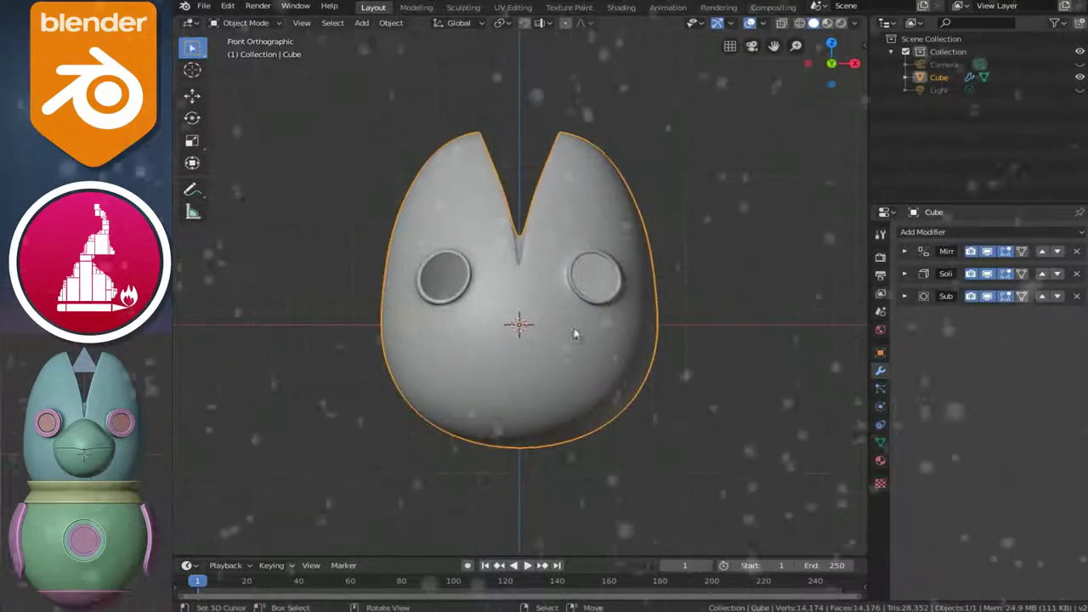
pyautogui.hotkey('shift', 'a')
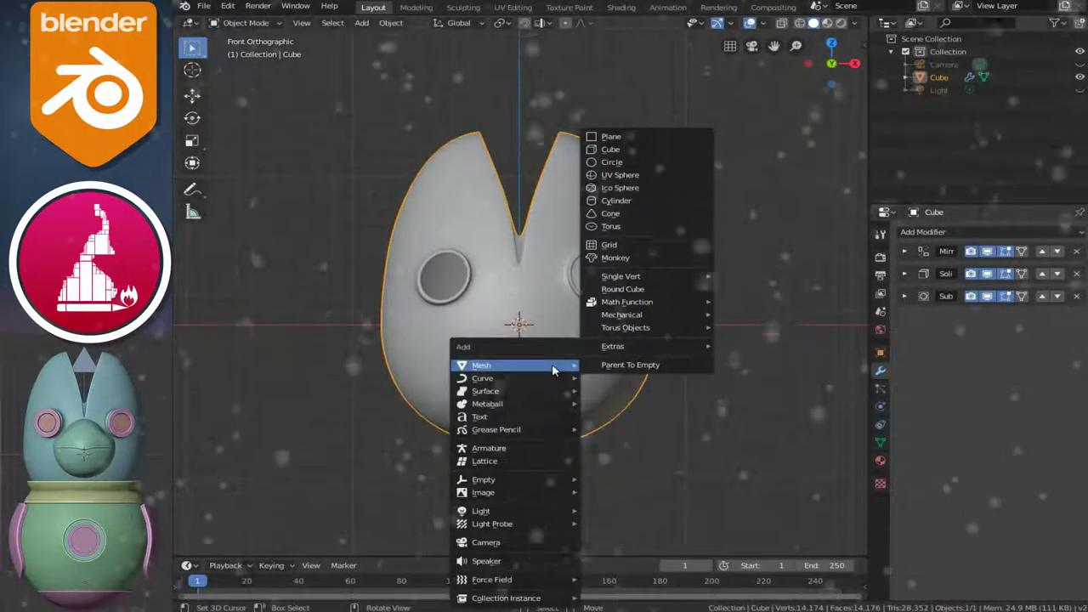
pyautogui.click(611, 163)
pyautogui.click(248, 544)
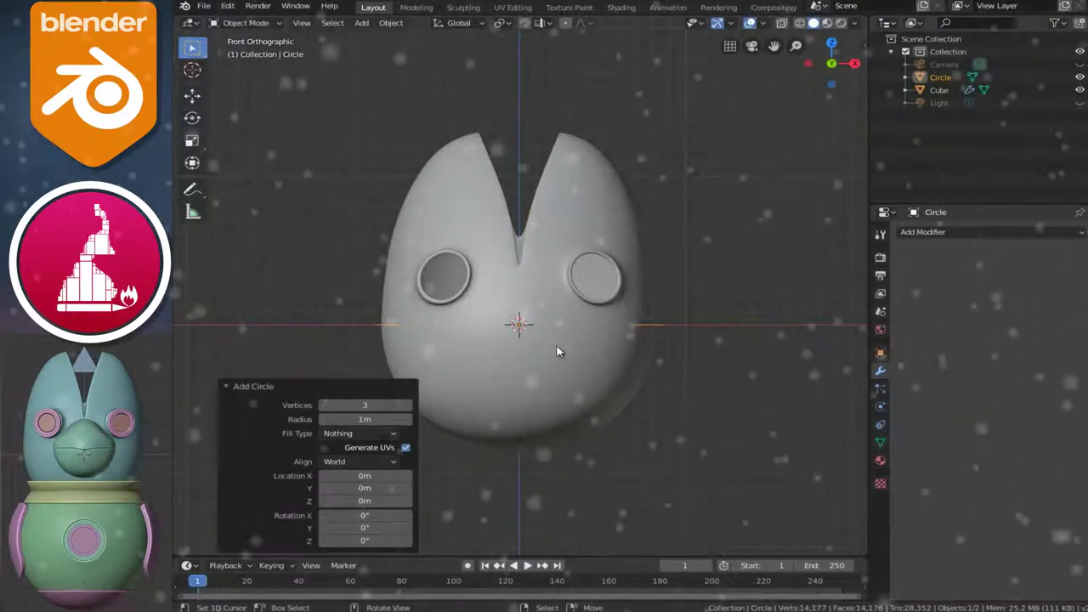
pyautogui.scroll(-2, 600, 318)
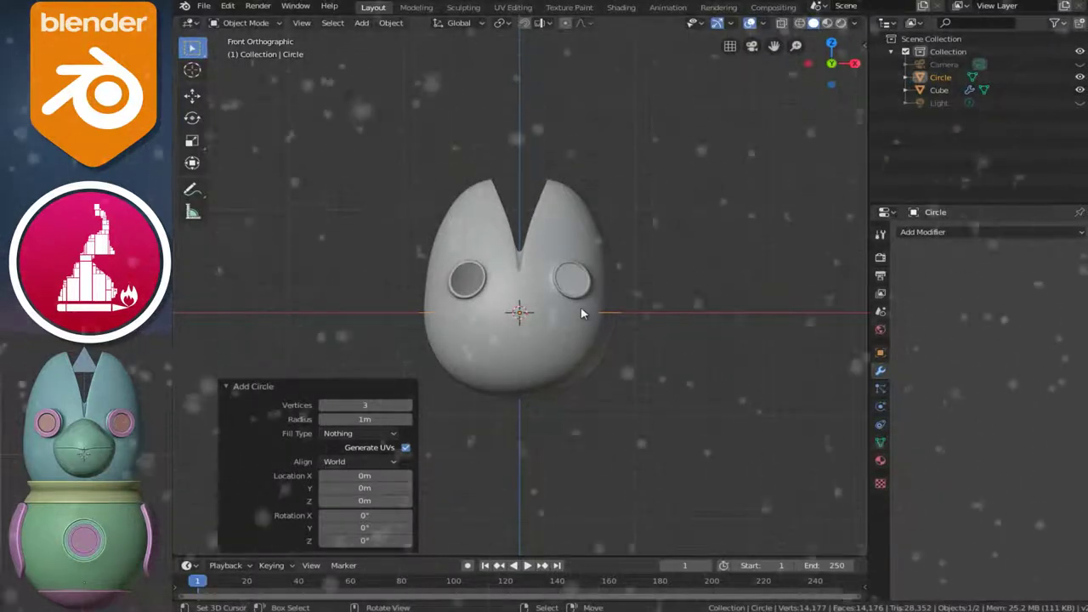
# Rotate the triangle 90° on X and scale it to 0.236
pyautogui.press('r')
pyautogui.press('x')
pyautogui.write('90')
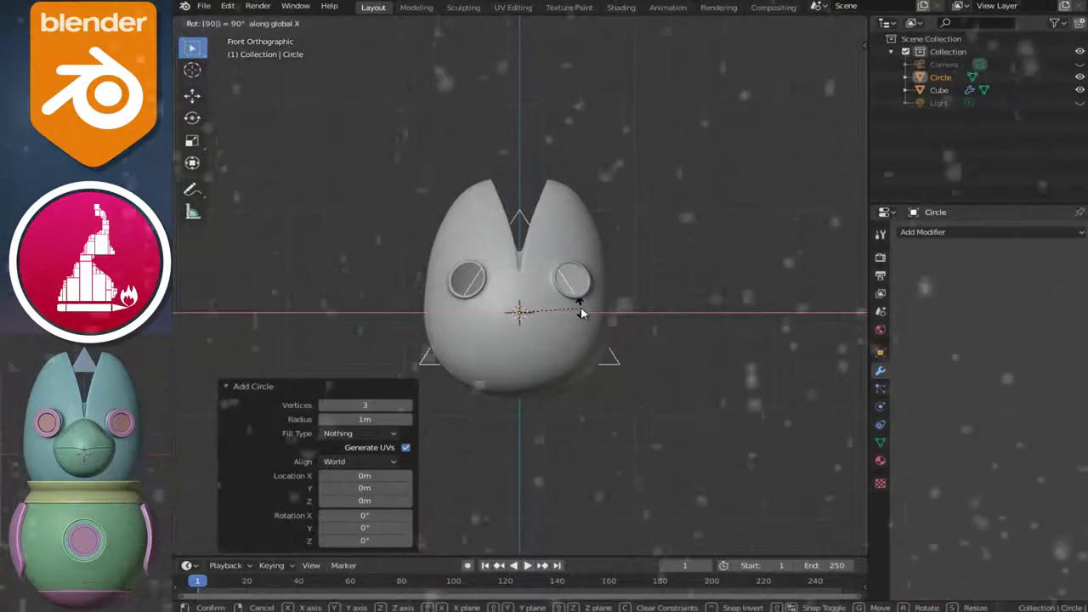
pyautogui.press('Return')
pyautogui.scroll(2, 561, 333)
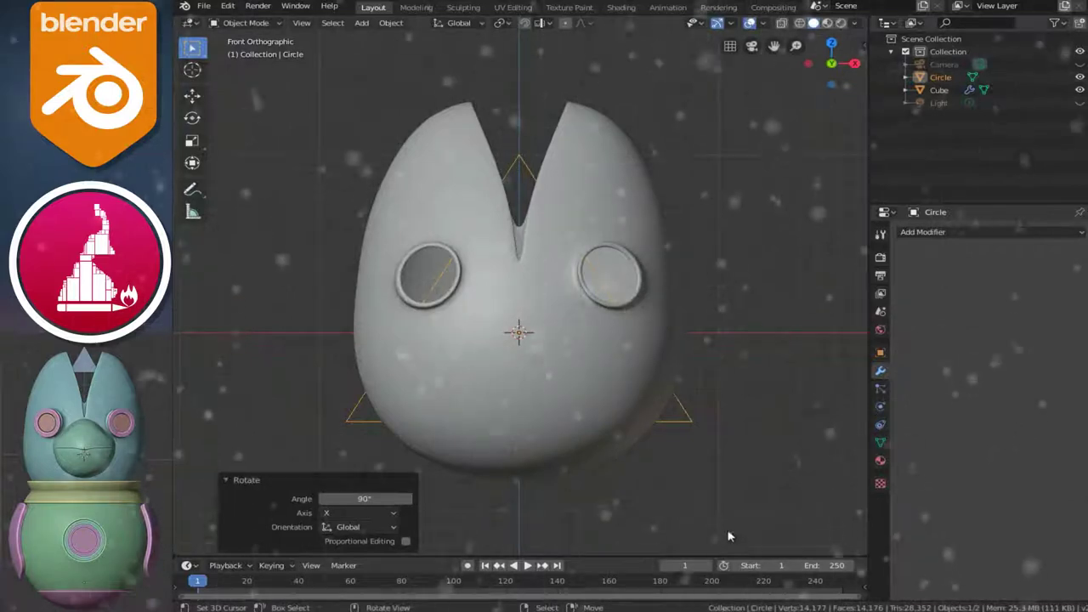
pyautogui.press('s')
pyautogui.click(522, 401)
pyautogui.scroll(3, 520, 402)
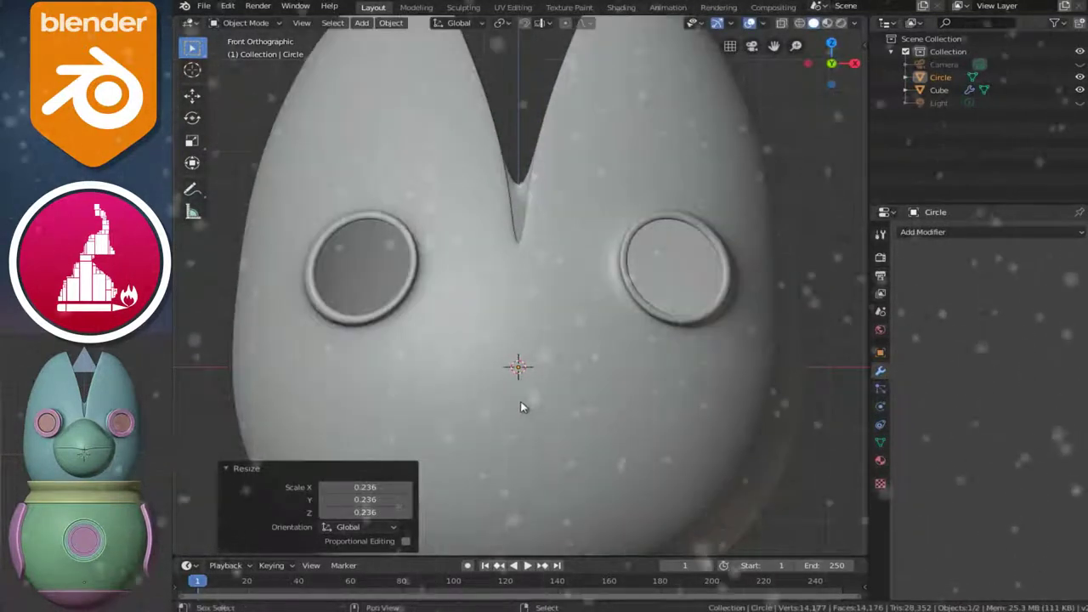
pyautogui.scroll(-3, 520, 402)
pyautogui.scroll(1, 521, 401)
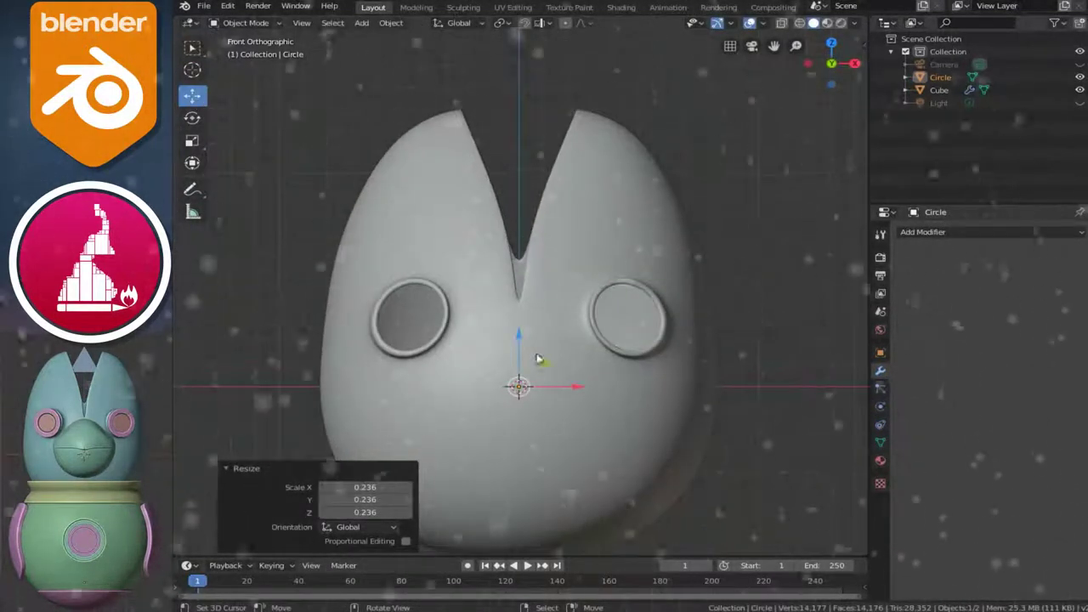
# Raise the triangle 1.13m into the head's notch and enter Edit Mode
pyautogui.moveTo(520, 333); pyautogui.dragTo(527, 221)
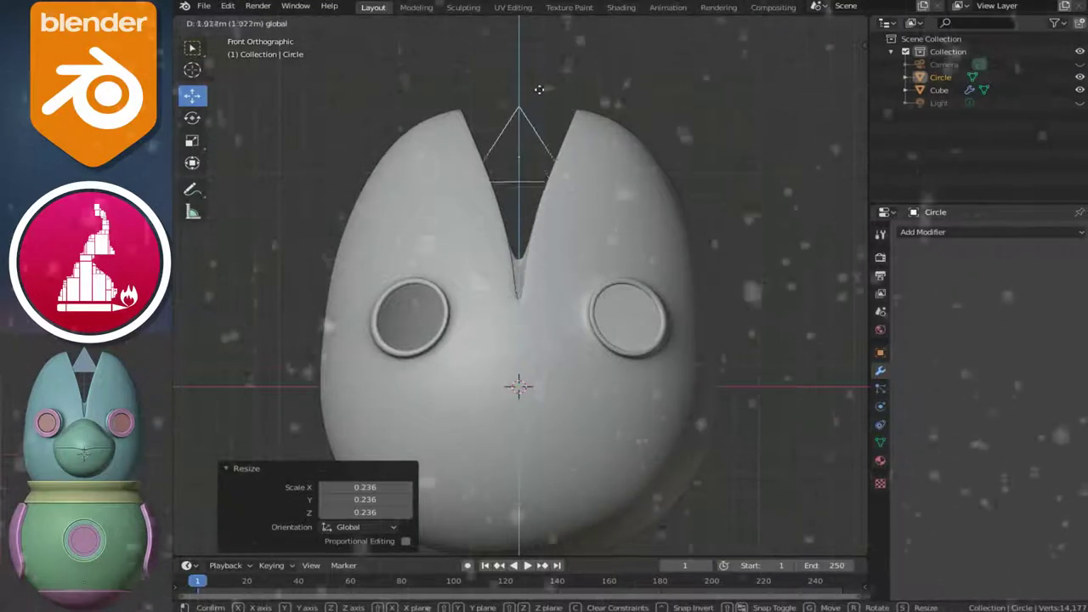
pyautogui.click(545, 97)
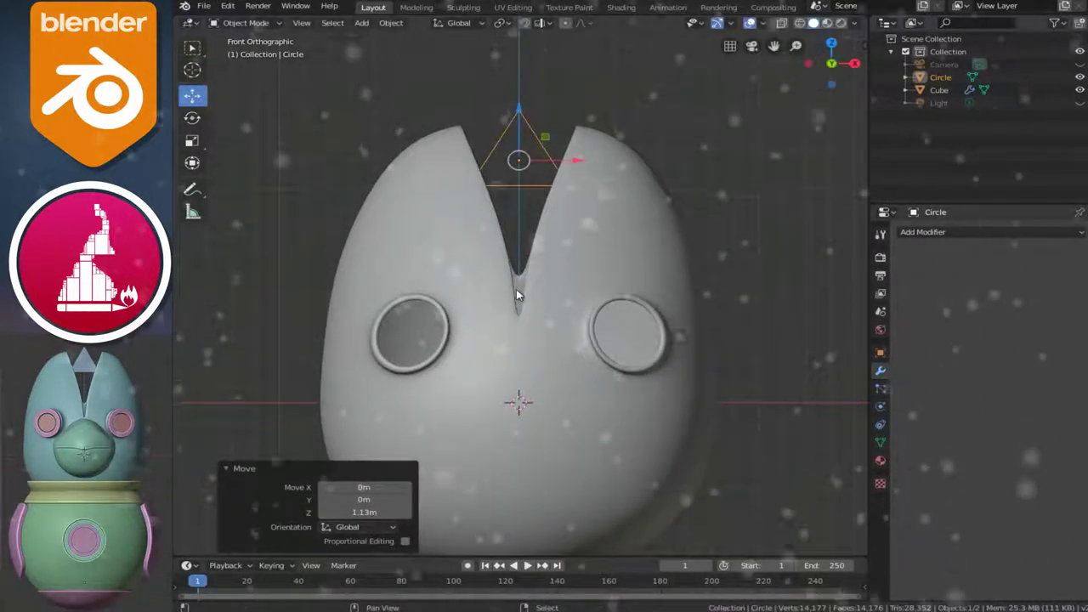
pyautogui.scroll(1, 515, 293)
pyautogui.scroll(2, 514, 327)
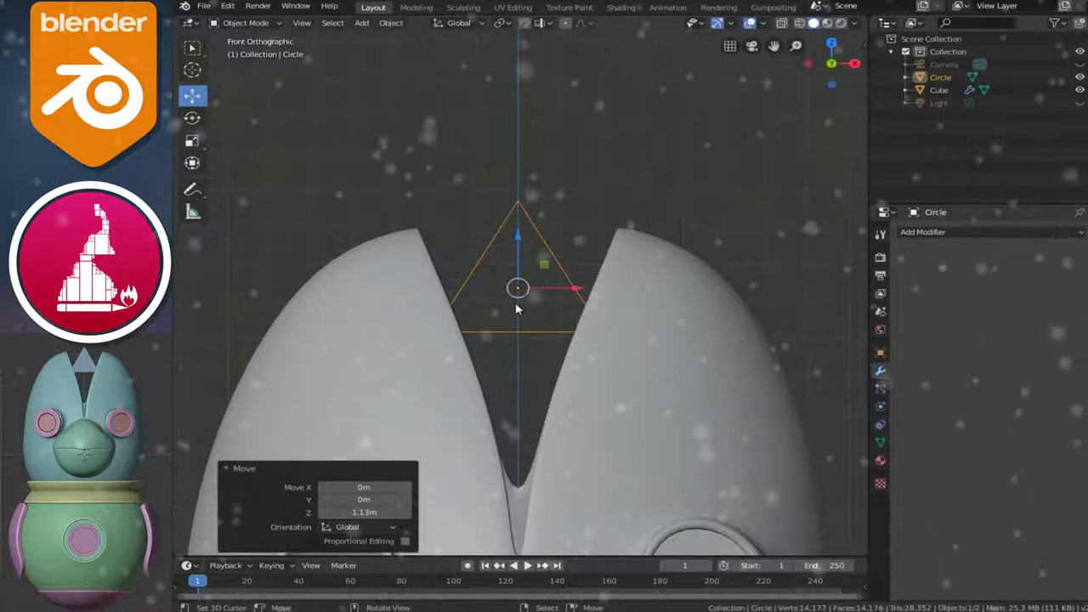
pyautogui.hotkey('shift', 'space')
pyautogui.press('s')
pyautogui.press('Tab')
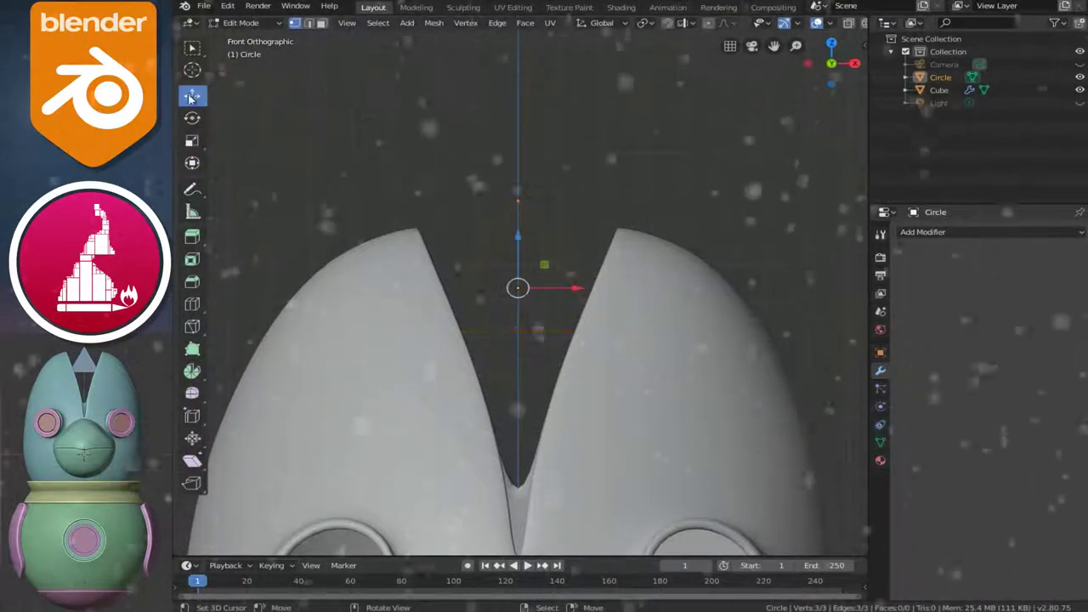
# Fill the triangle with a face and return to Object Mode
pyautogui.press('f')
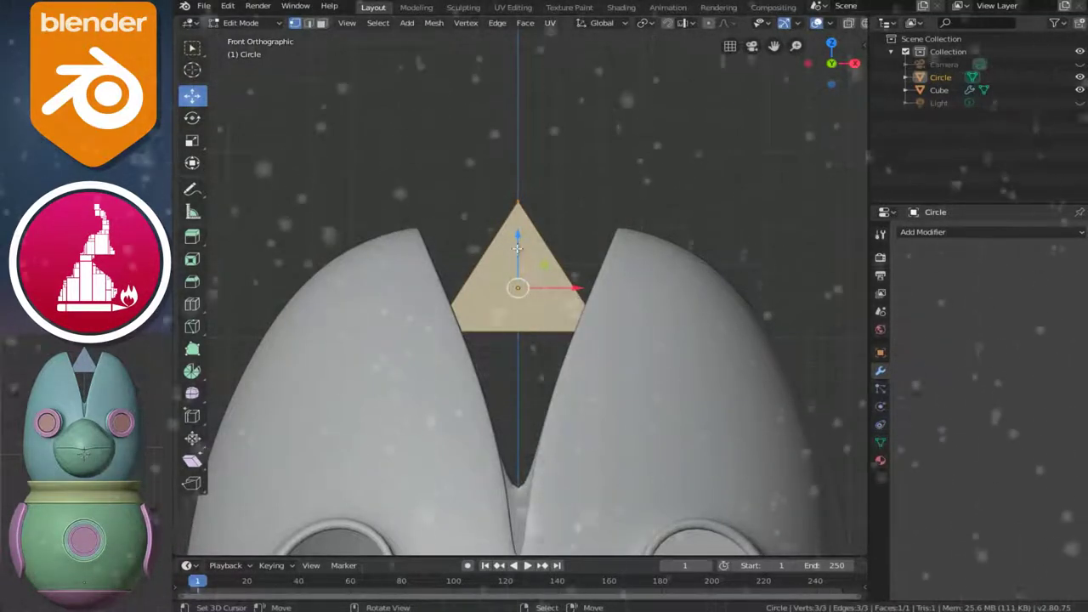
pyautogui.moveTo(646, 272); pyautogui.dragTo(566, 321, button='middle')
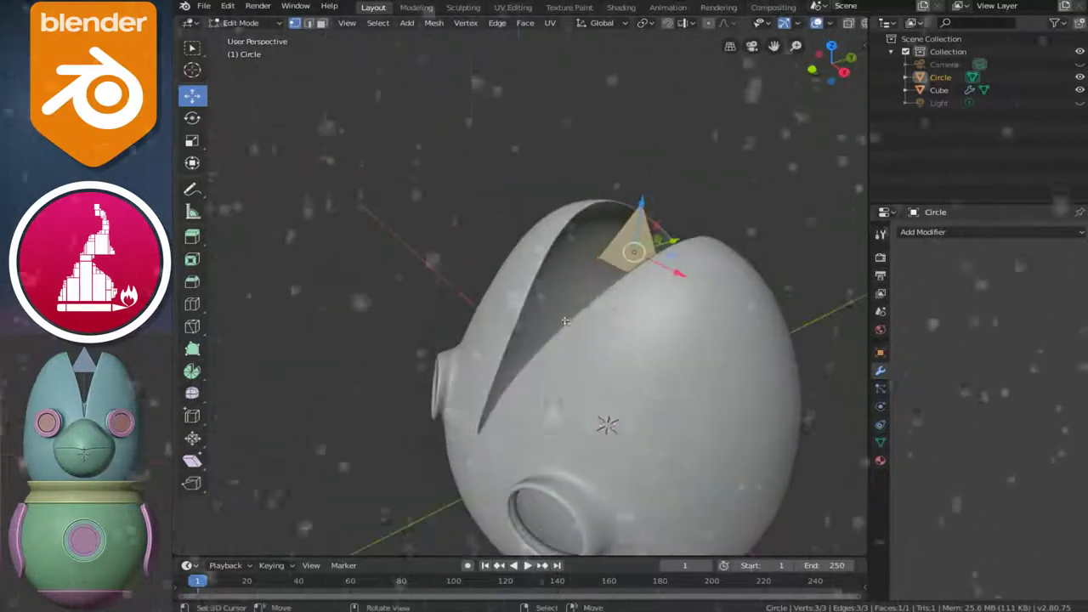
pyautogui.press('Tab')
pyautogui.moveTo(656, 264)
pyautogui.mouseDown(button='middle')
pyautogui.moveTo(663, 250)
pyautogui.moveTo(651, 317)
pyautogui.moveTo(571, 310)
pyautogui.mouseUp(button='middle')
pyautogui.scroll(3, 634, 316)
pyautogui.scroll(3, 654, 327)
# Add a Solidify modifier to the triangle and thicken it to about 0.16m
pyautogui.click(950, 232)
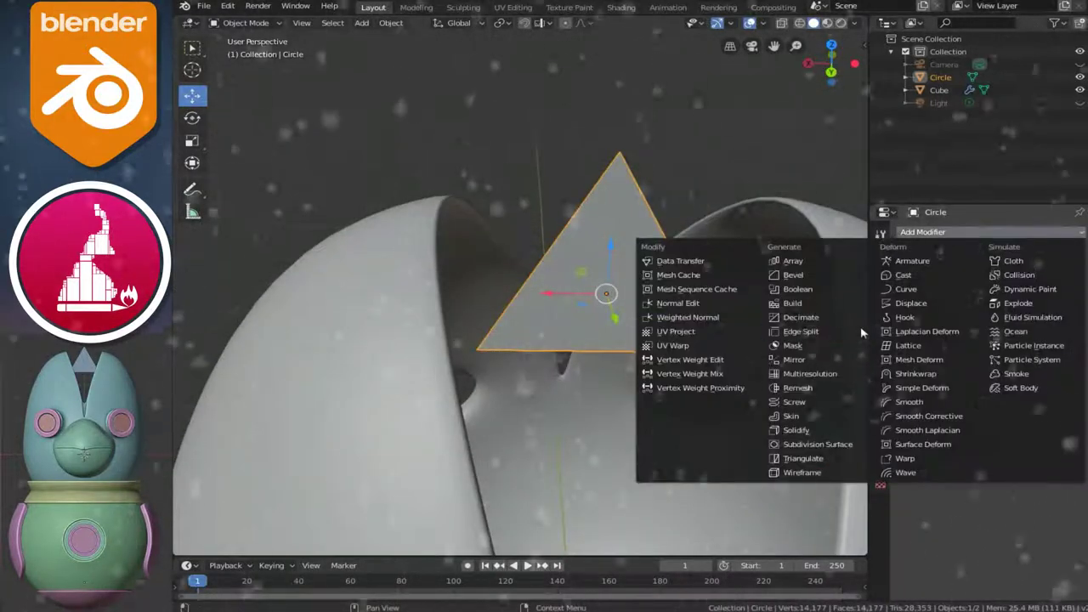
pyautogui.click(818, 430)
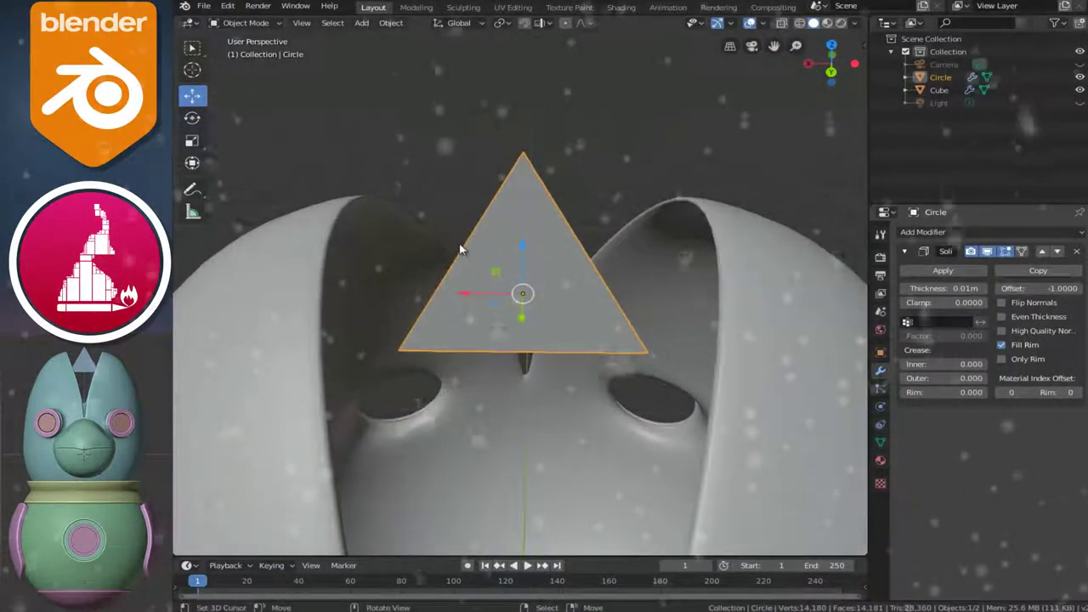
pyautogui.moveTo(462, 243); pyautogui.dragTo(546, 287, button='middle')
pyautogui.moveTo(938, 289); pyautogui.dragTo(939, 290)
pyautogui.moveTo(334, 222); pyautogui.dragTo(867, 276, button='middle')
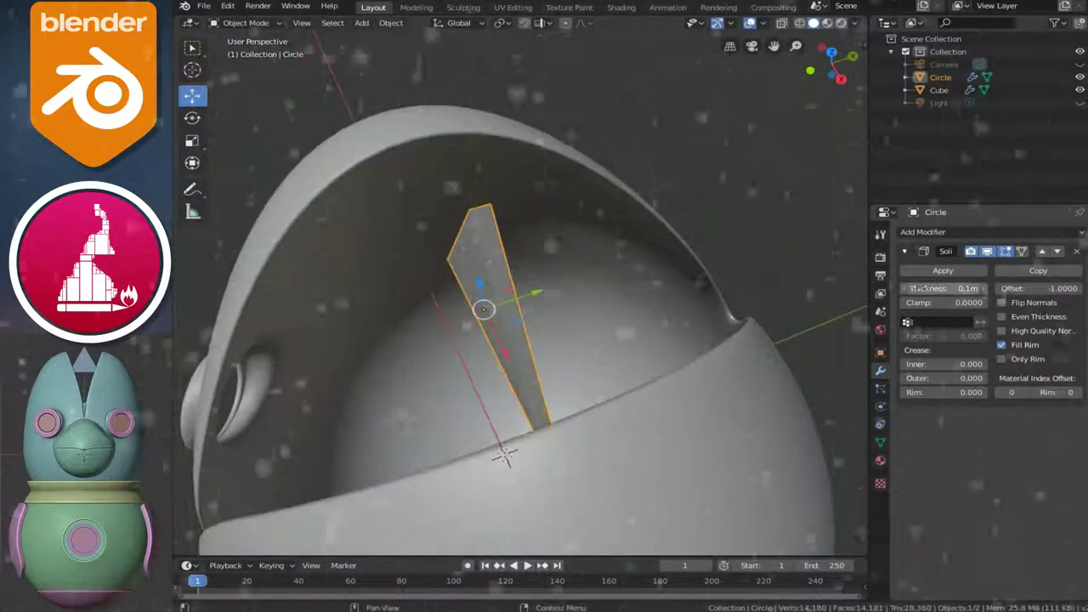
pyautogui.moveTo(928, 289); pyautogui.dragTo(932, 289)
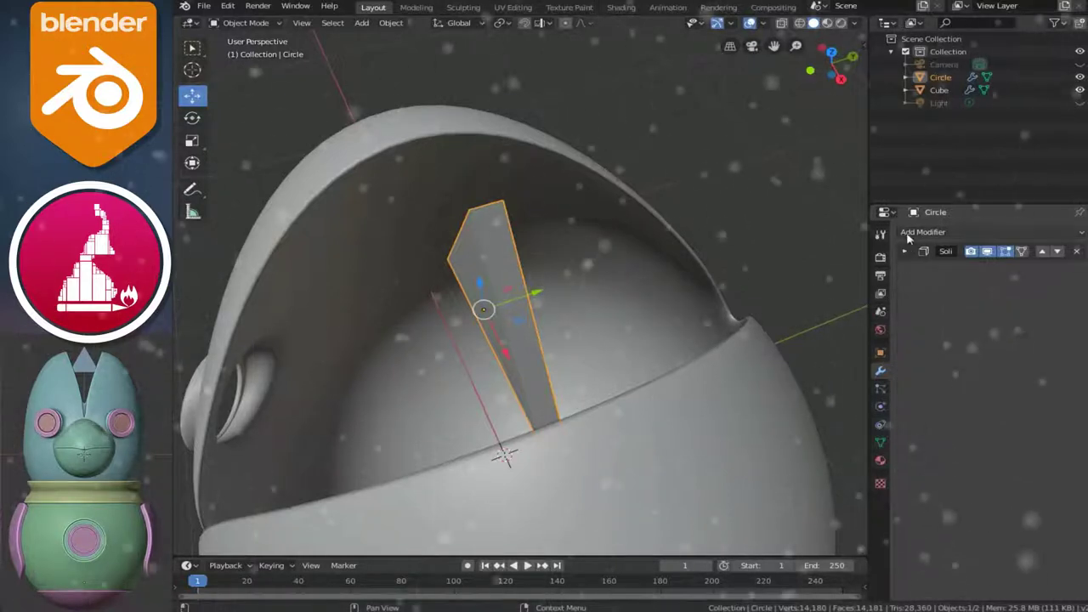
# Add a 7-segment Bevel modifier to the crest and narrow its width
pyautogui.click(914, 234)
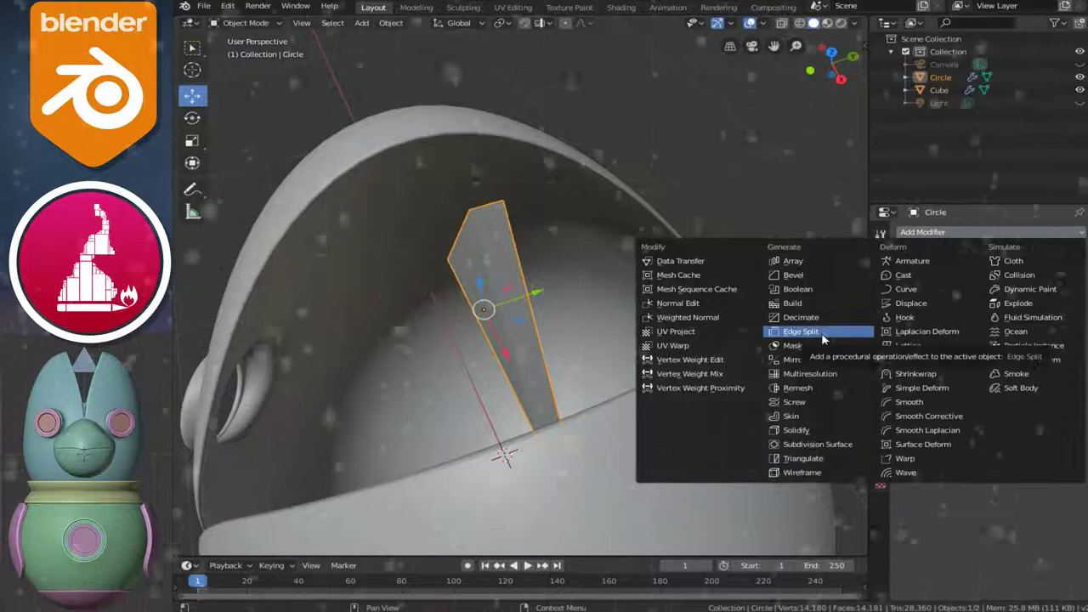
pyautogui.click(806, 276)
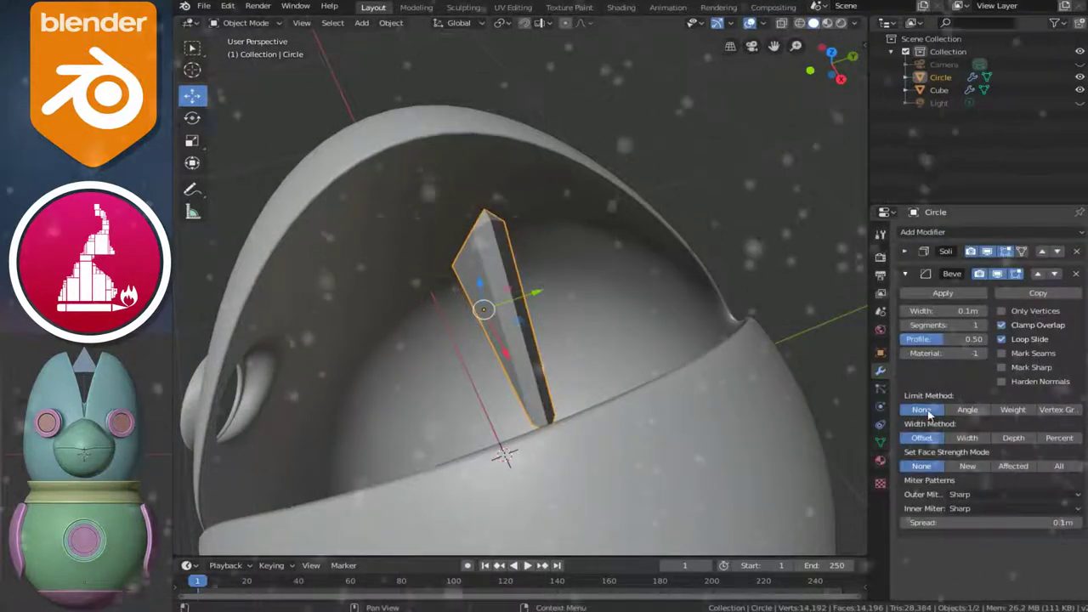
pyautogui.moveTo(935, 311); pyautogui.dragTo(882, 327)
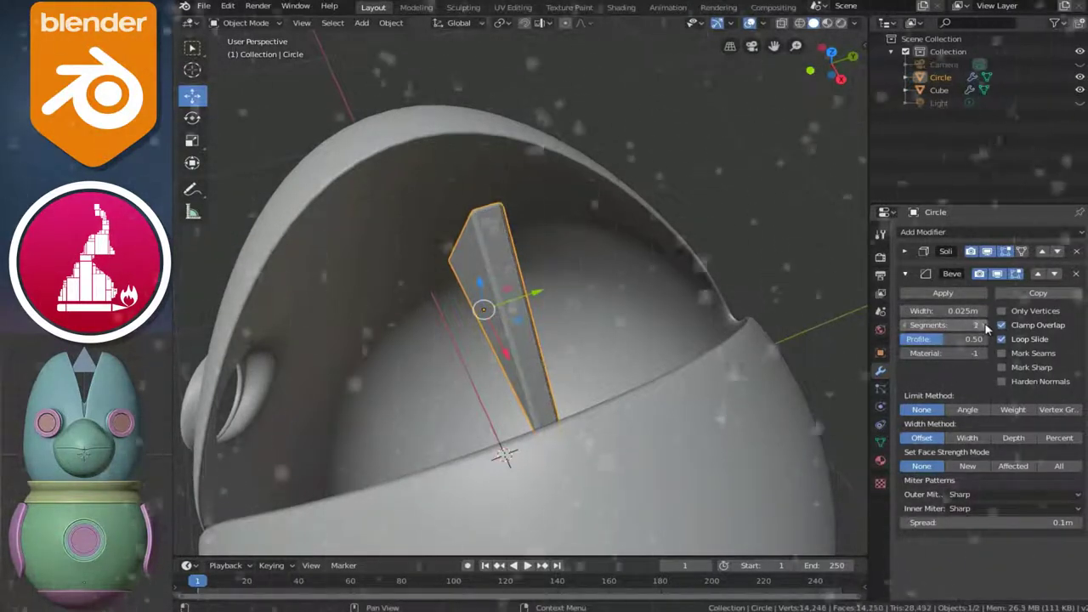
pyautogui.moveTo(541, 300)
pyautogui.mouseDown(button='middle')
pyautogui.moveTo(620, 275)
pyautogui.moveTo(507, 301)
pyautogui.moveTo(689, 117)
pyautogui.mouseUp(button='middle')
pyautogui.scroll(3, 577, 260)
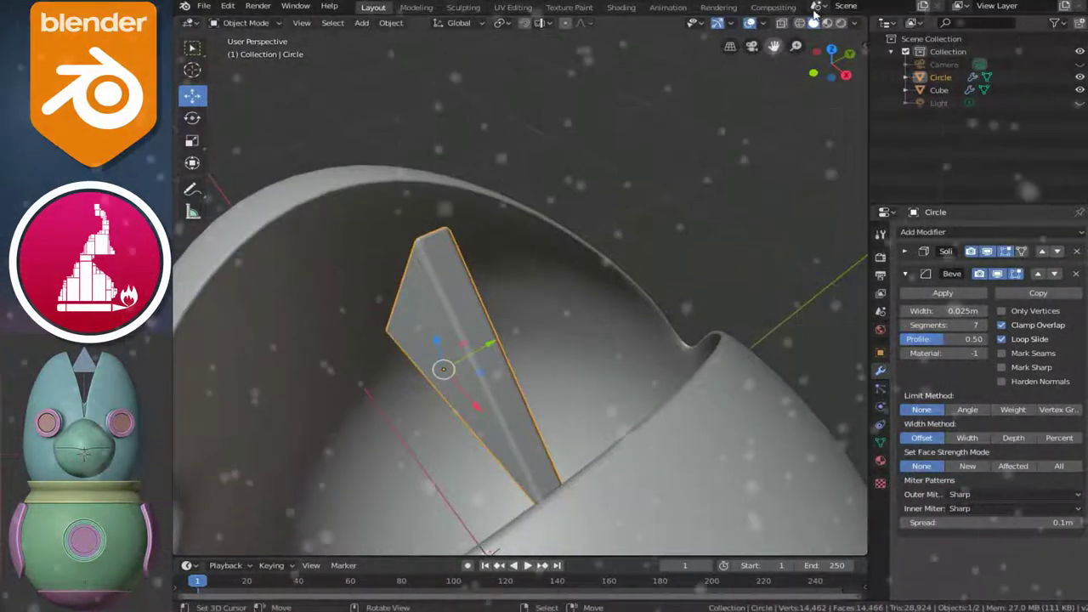
# Adjust the viewport shading and fine-tune the bevel width to 0.012m
pyautogui.click(855, 23)
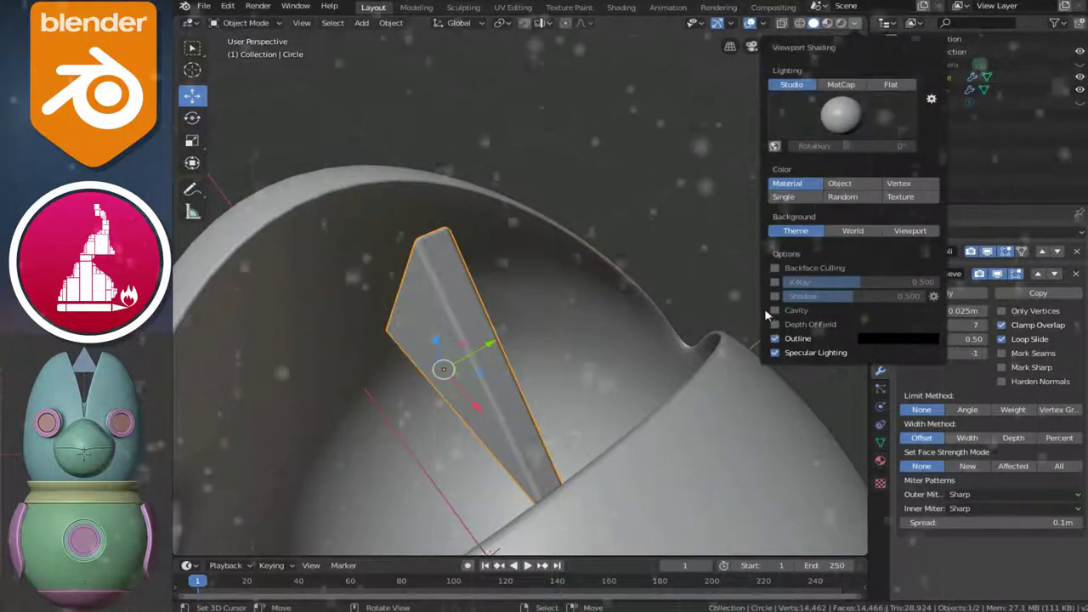
pyautogui.moveTo(585, 315); pyautogui.dragTo(589, 318, button='middle')
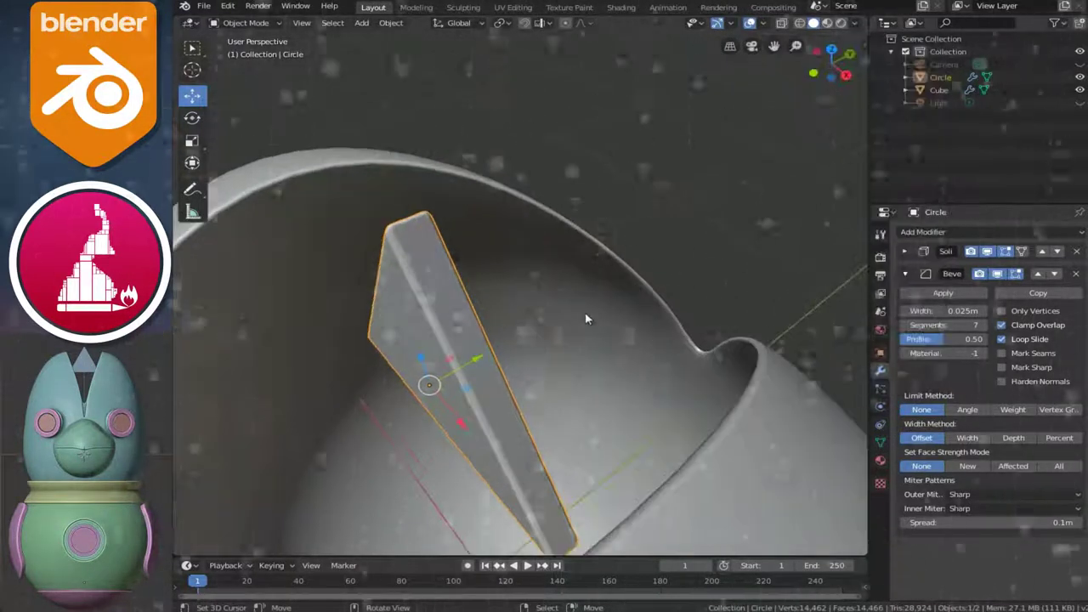
pyautogui.moveTo(950, 310); pyautogui.dragTo(938, 311)
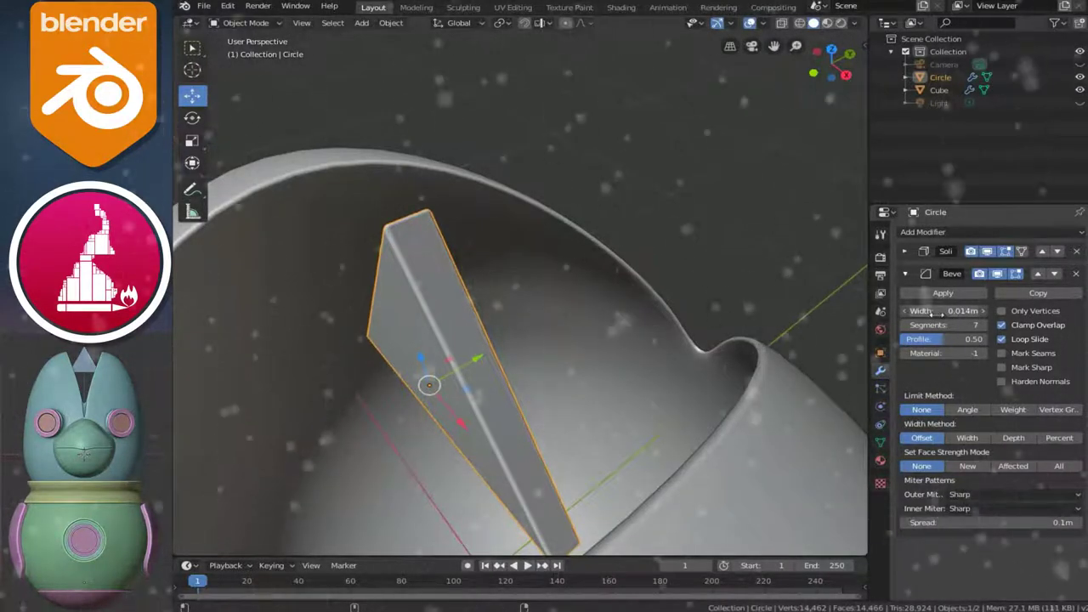
pyautogui.moveTo(431, 301); pyautogui.dragTo(560, 242, button='middle')
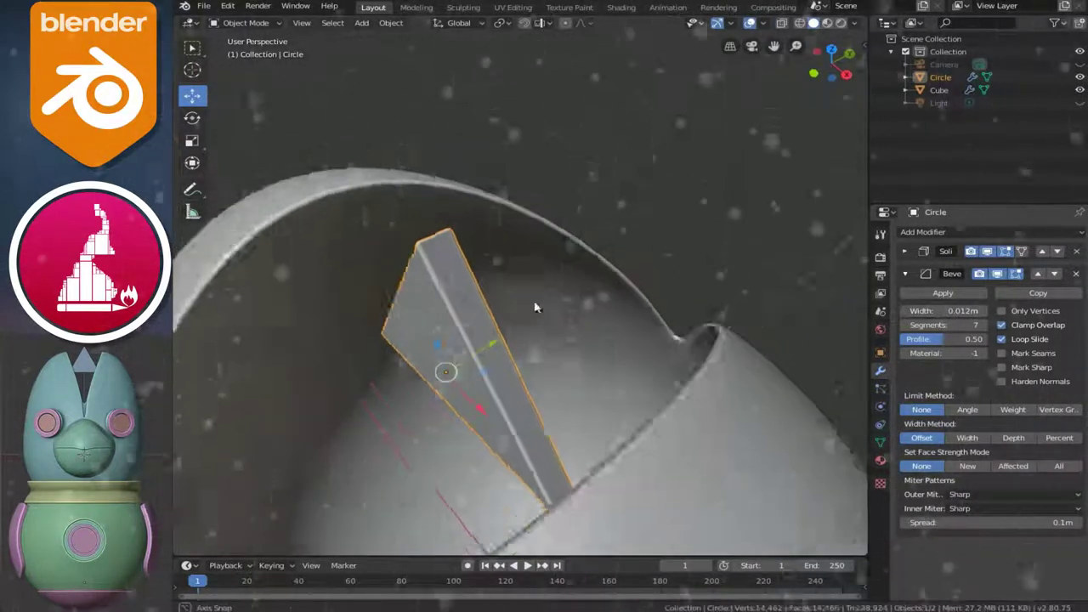
pyautogui.scroll(-5, 560, 242)
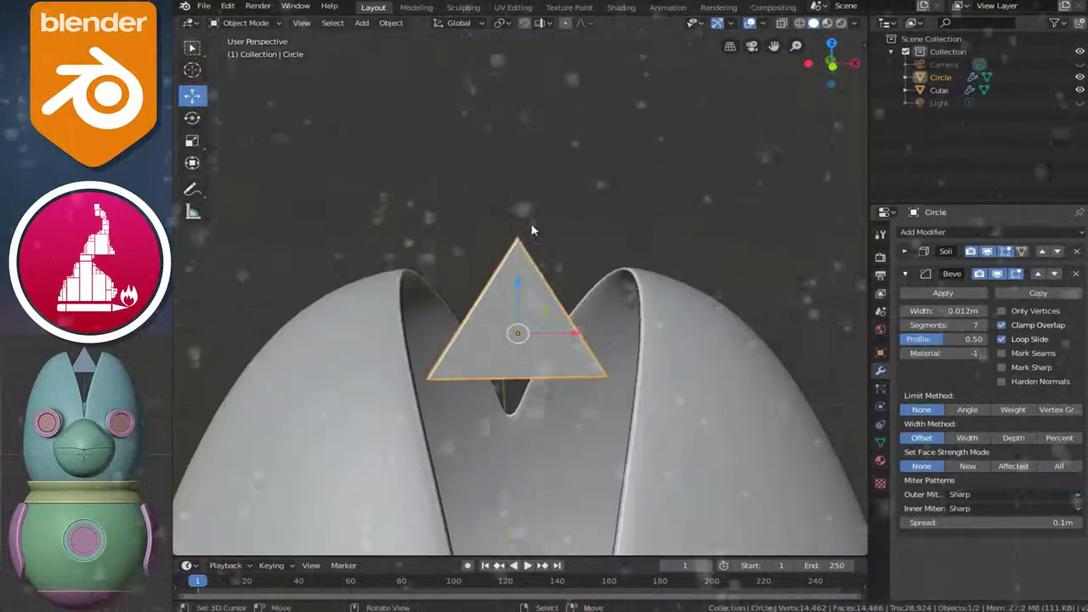
pyautogui.scroll(-4, 560, 242)
pyautogui.moveTo(560, 242)
pyautogui.mouseDown(button='middle')
pyautogui.moveTo(547, 364)
pyautogui.moveTo(330, 356)
pyautogui.moveTo(745, 347)
pyautogui.moveTo(700, 371)
pyautogui.moveTo(663, 374)
pyautogui.mouseUp(button='middle')
# Select the egg body, switch to Front Orthographic view, and pan the egg higher
pyautogui.click(547, 364)
pyautogui.moveTo(369, 427)
pyautogui.mouseDown(button='middle')
pyautogui.moveTo(612, 425)
pyautogui.moveTo(586, 447)
pyautogui.mouseUp(button='middle')
pyautogui.press('KP_1')
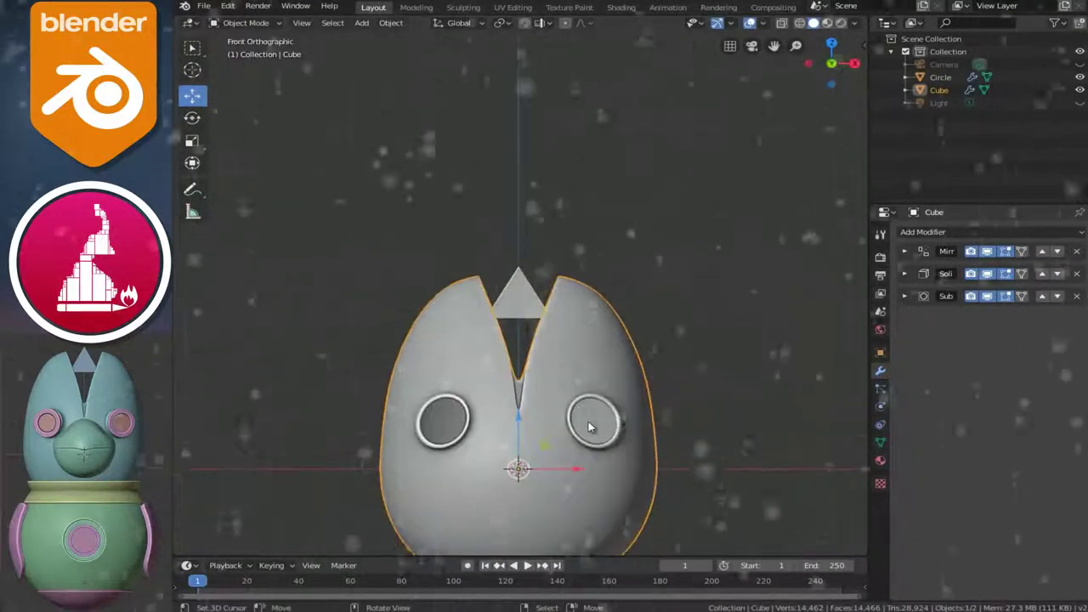
pyautogui.keyDown('shift'); pyautogui.moveTo(585, 491); pyautogui.dragTo(582, 410, button='middle'); pyautogui.keyUp('shift')
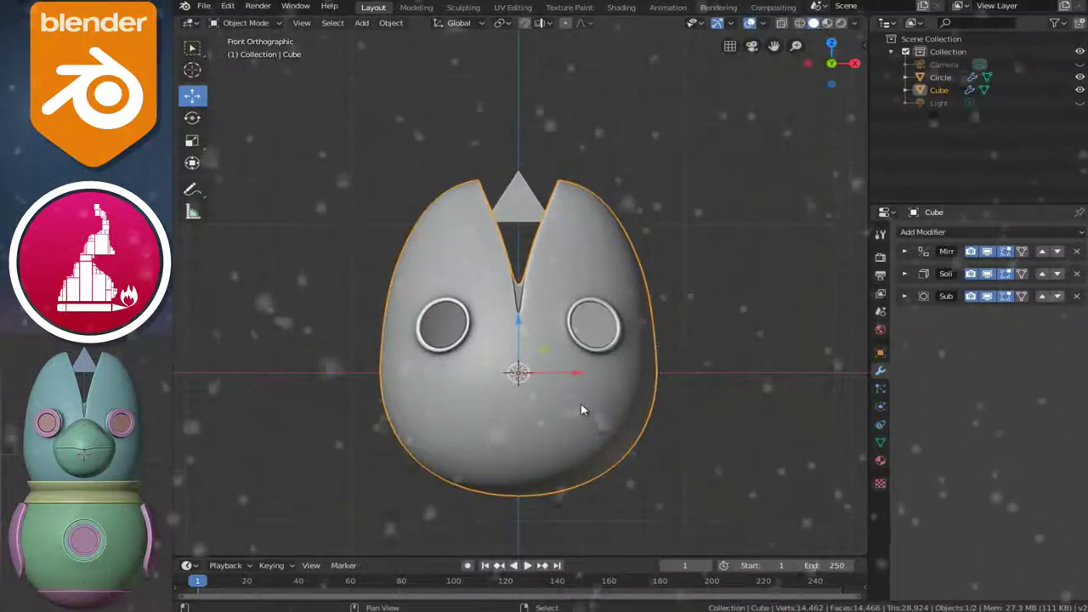
# Add a cylinder with 16 vertices and Cap Fill Type set to Nothing
pyautogui.hotkey('shift', 'a')
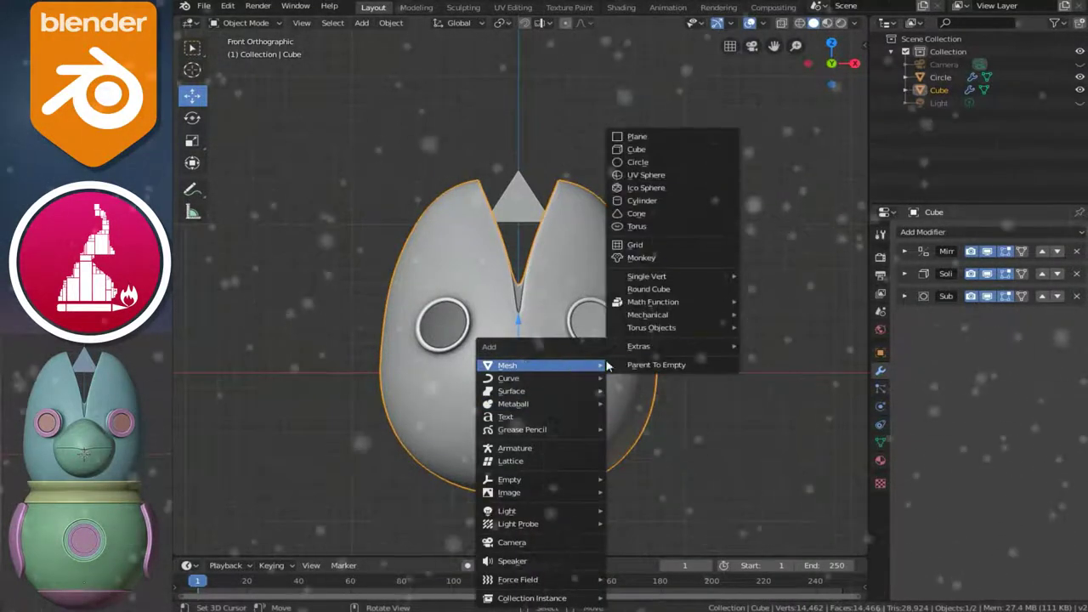
pyautogui.moveTo(540, 365)
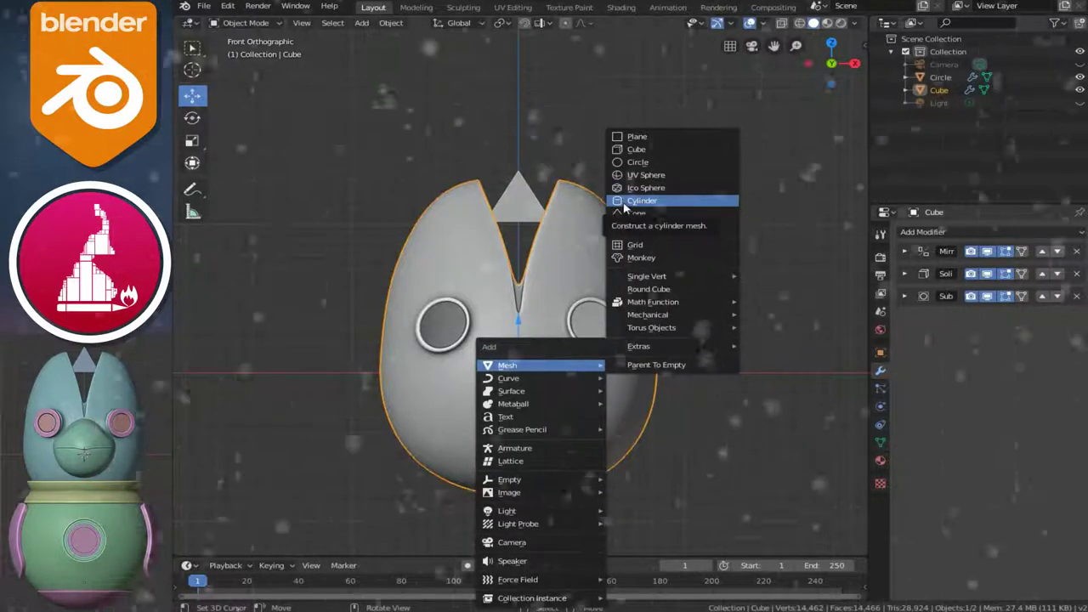
pyautogui.click(629, 202)
pyautogui.click(375, 391)
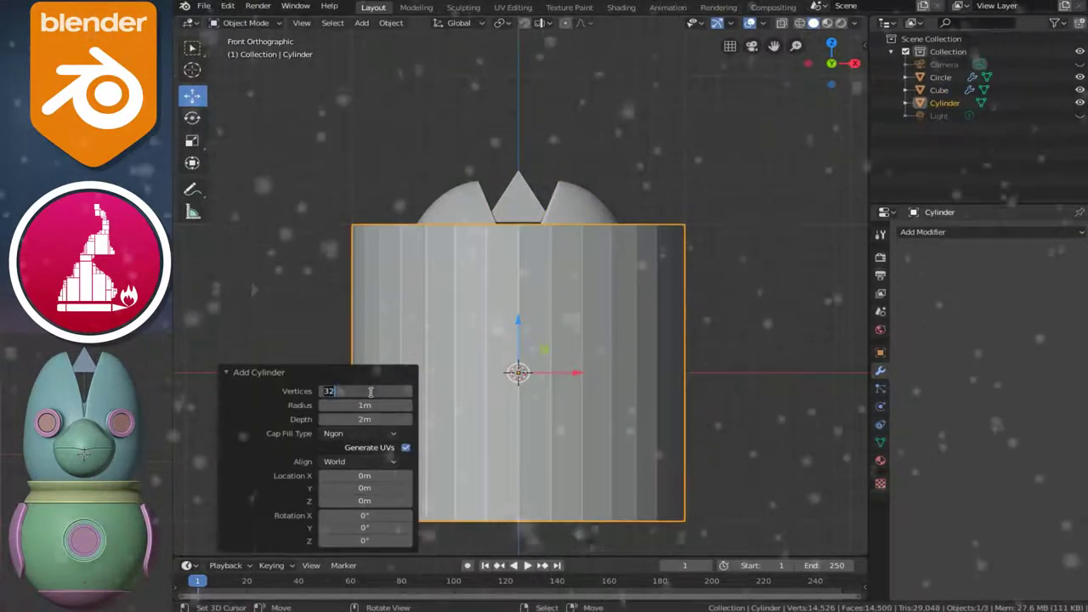
pyautogui.write('16')
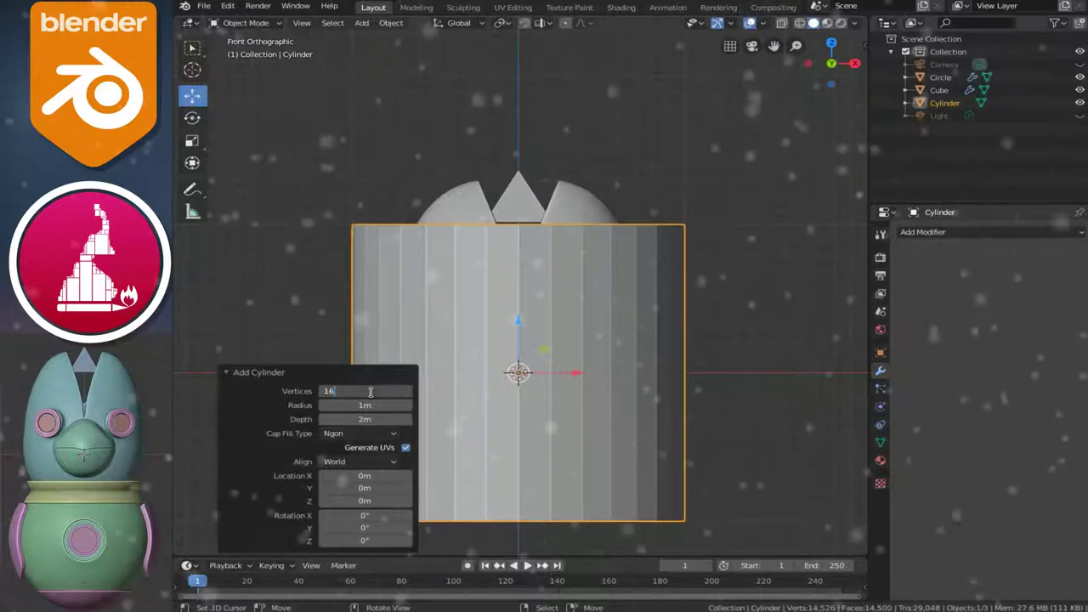
pyautogui.press('Return')
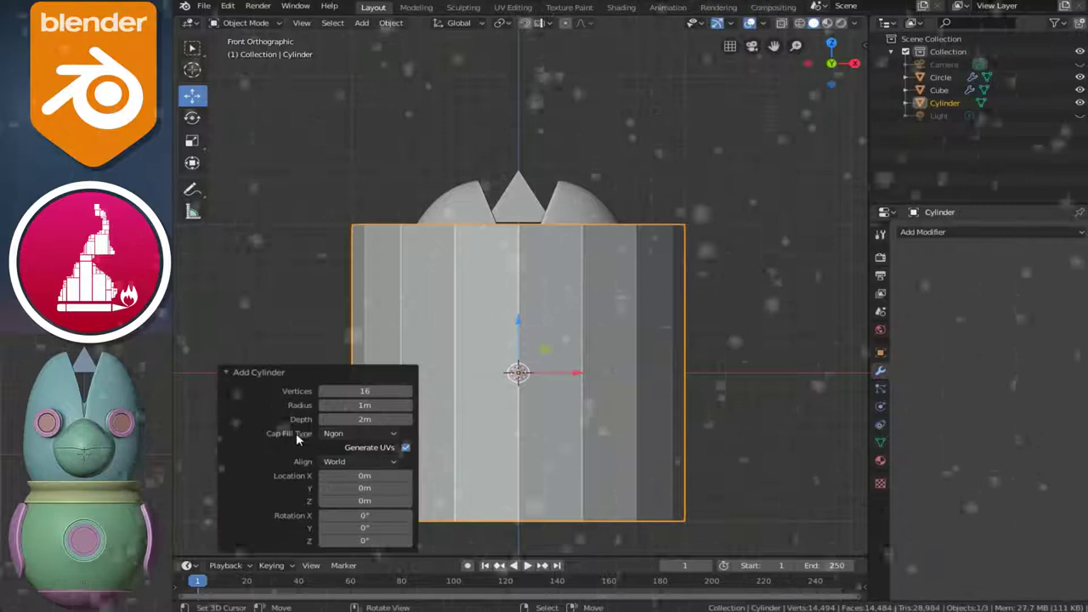
pyautogui.click(329, 435)
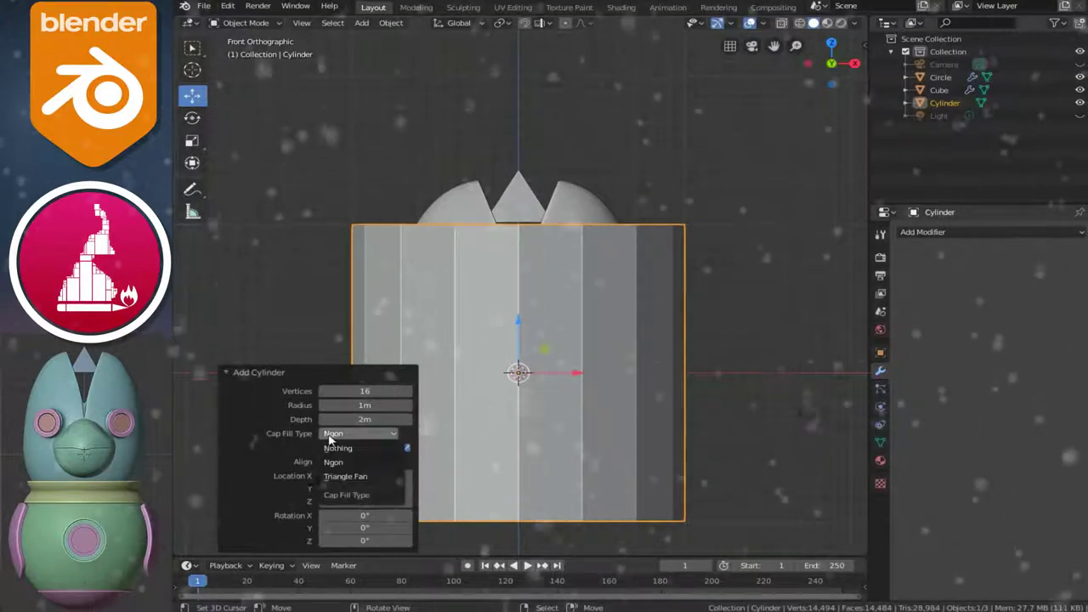
pyautogui.click(349, 434)
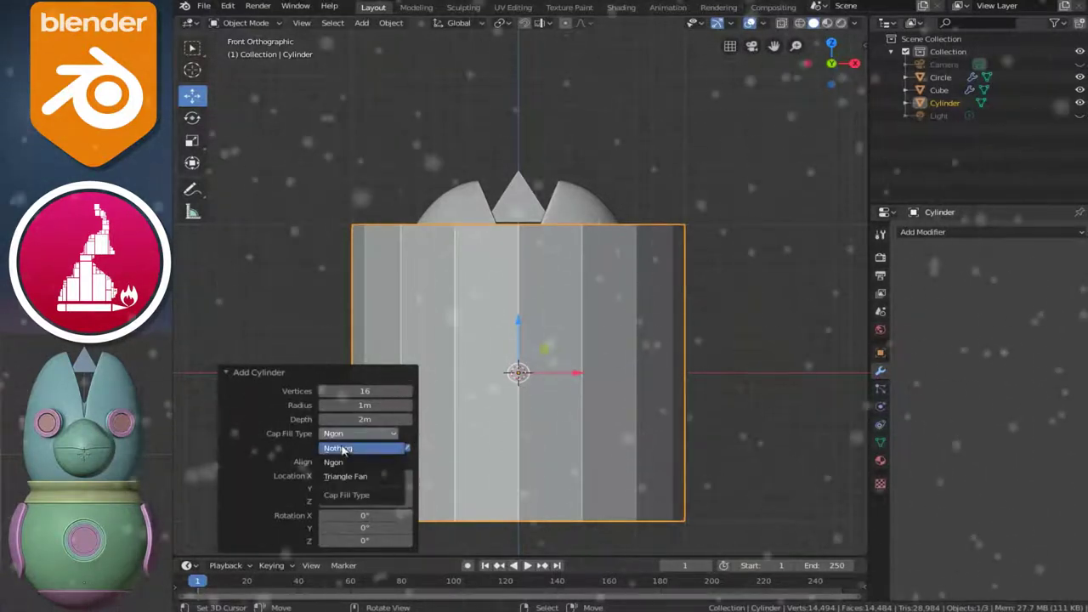
pyautogui.click(344, 452)
pyautogui.moveTo(570, 282)
pyautogui.mouseDown(button='middle')
pyautogui.moveTo(589, 354)
pyautogui.moveTo(612, 279)
pyautogui.mouseUp(button='middle')
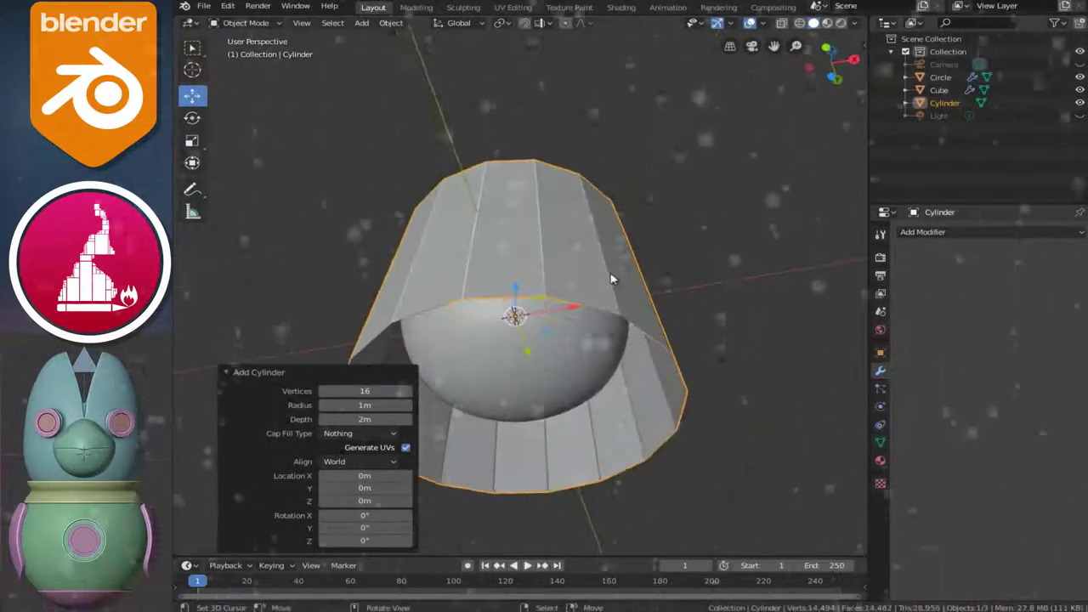
# Shrink the cylinder to about 0.084 scale and view it from the right in X-ray
pyautogui.press('s')
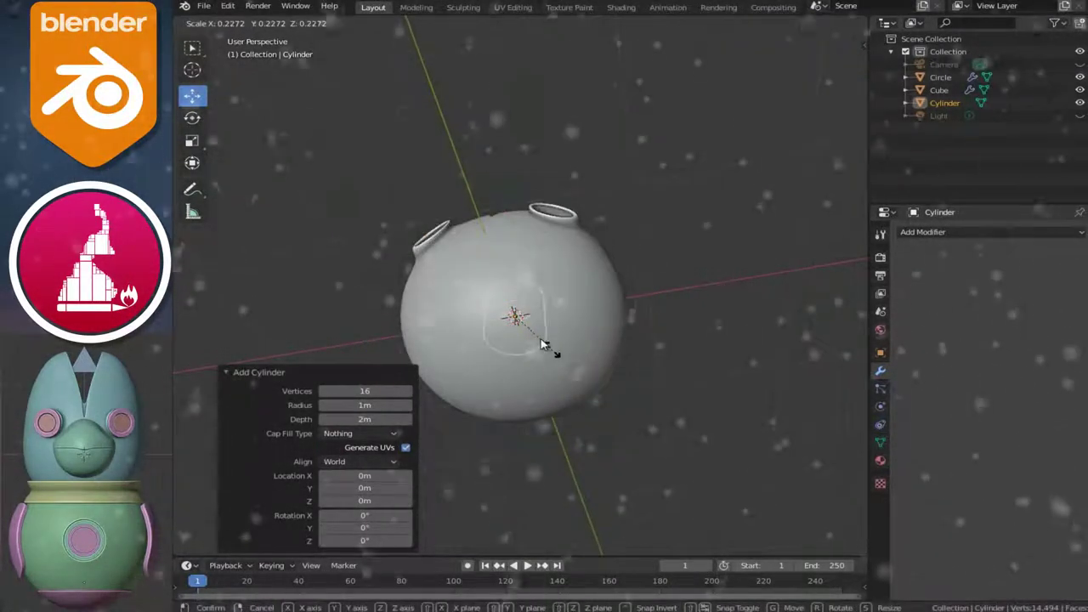
pyautogui.click(533, 330)
pyautogui.press('KP_3')
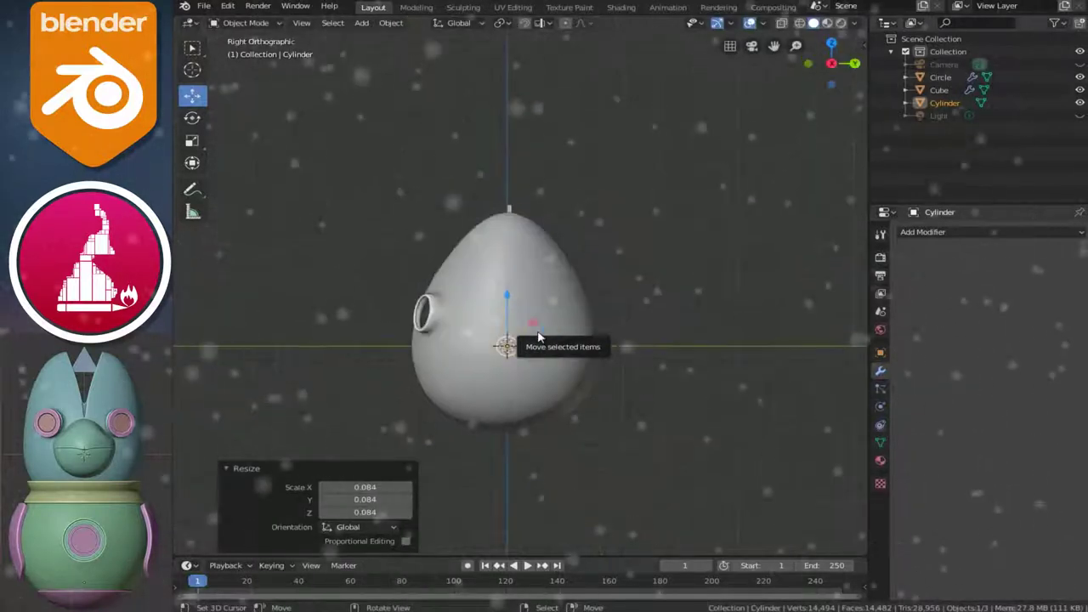
pyautogui.moveTo(564, 376)
pyautogui.keyDown('shift'); pyautogui.mouseDown(button='middle')
pyautogui.moveTo(605, 384)
pyautogui.moveTo(563, 394)
pyautogui.mouseUp(button='middle'); pyautogui.keyUp('shift')
pyautogui.scroll(2, 607, 388)
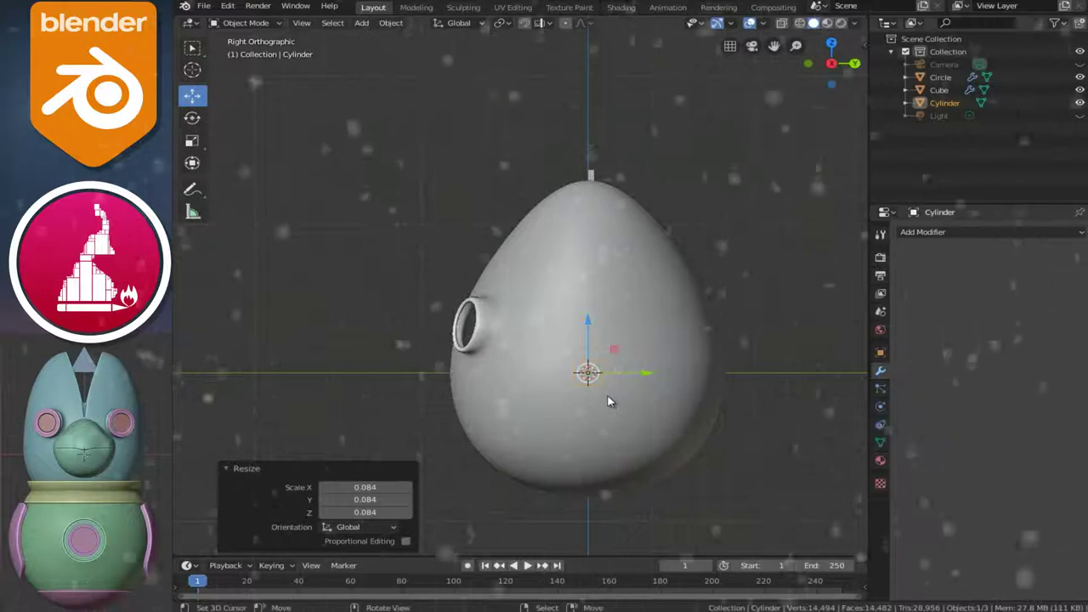
pyautogui.hotkey('shift', 'z')
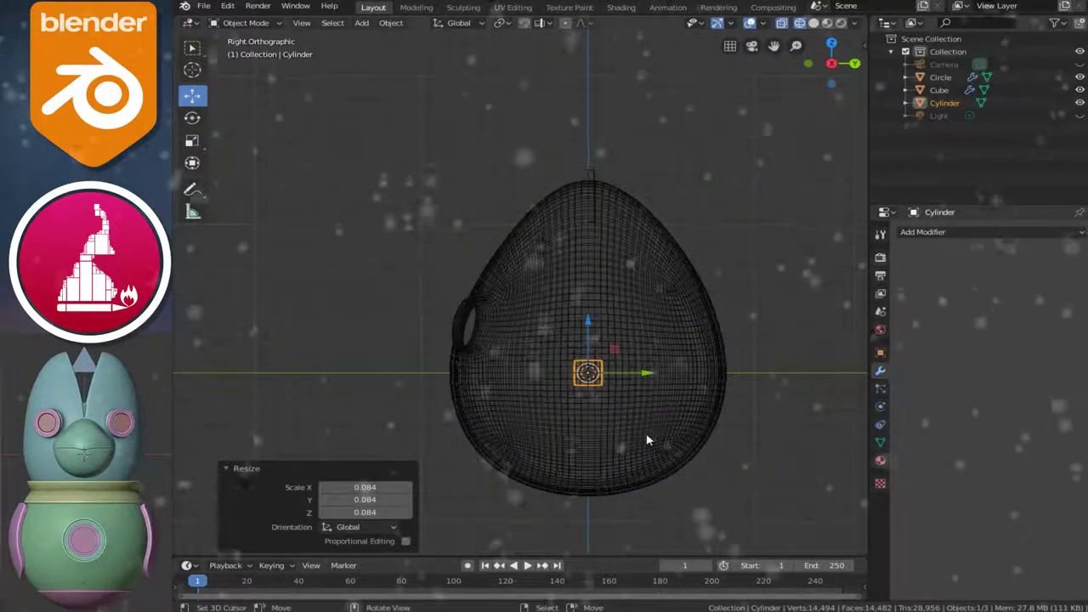
# Move the cylinder beside the eye socket, rotate it 90 degrees, and enlarge it about 1.35 times
pyautogui.press('g')
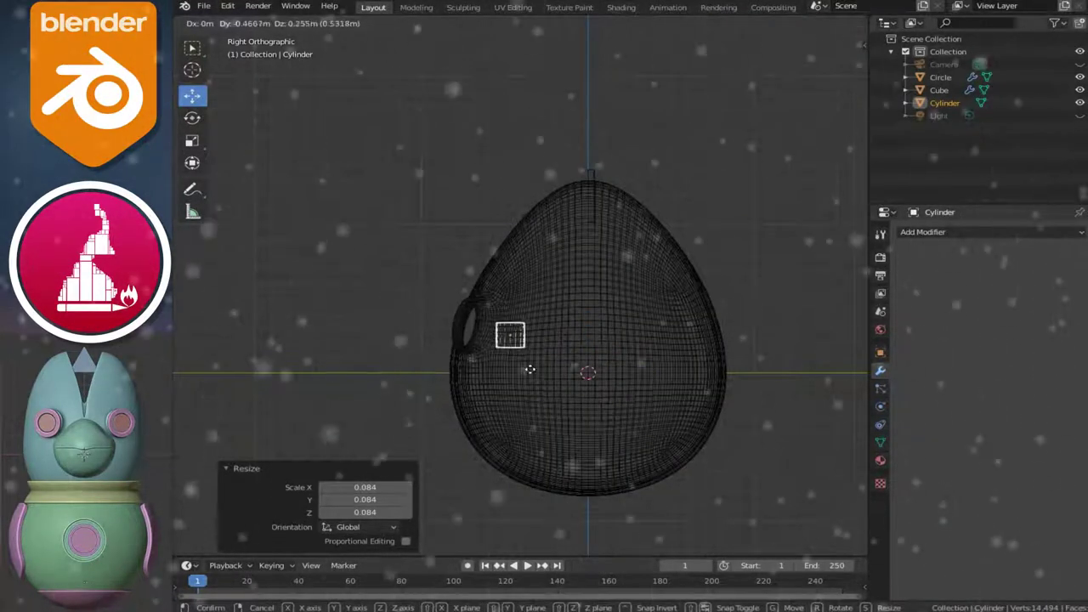
pyautogui.click(516, 361)
pyautogui.scroll(3, 516, 368)
pyautogui.keyDown('ctrl'); pyautogui.scroll(3, 544, 387); pyautogui.keyUp('ctrl')
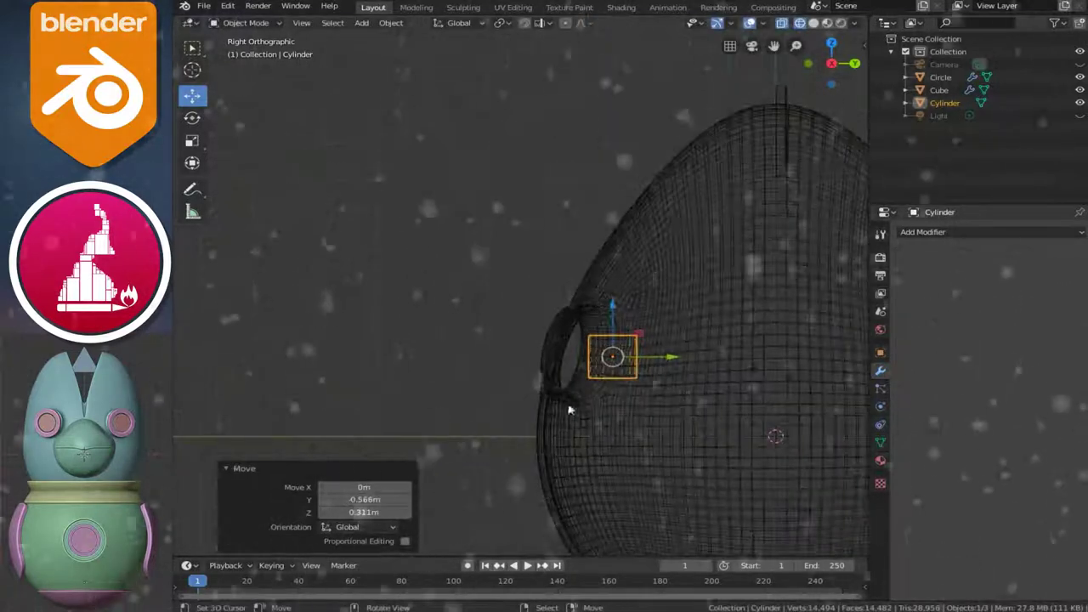
pyautogui.keyDown('ctrl'); pyautogui.scroll(-3, 634, 419); pyautogui.keyUp('ctrl')
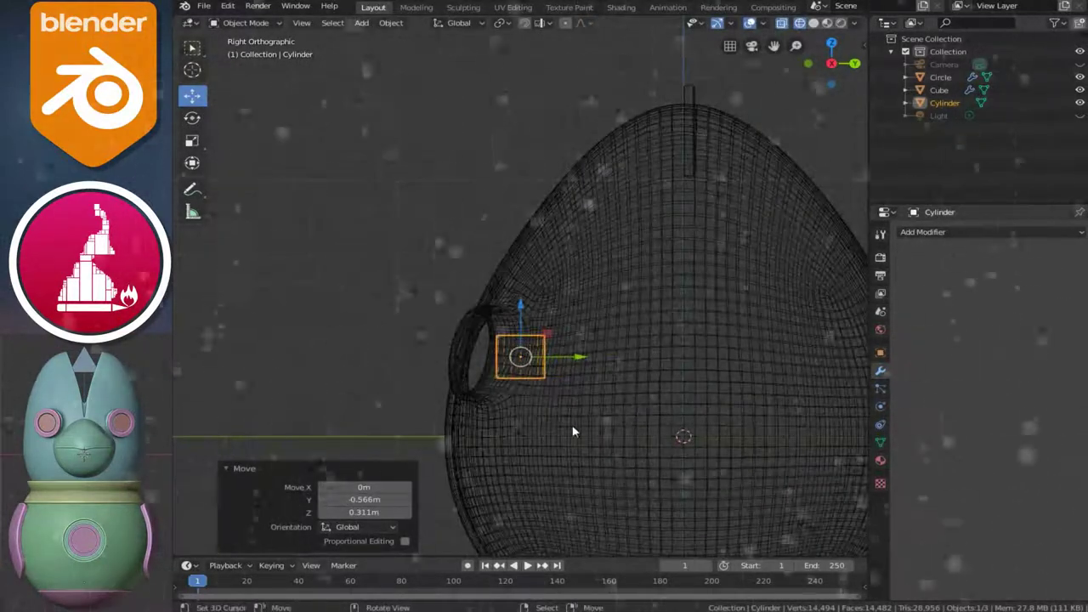
pyautogui.press('r')
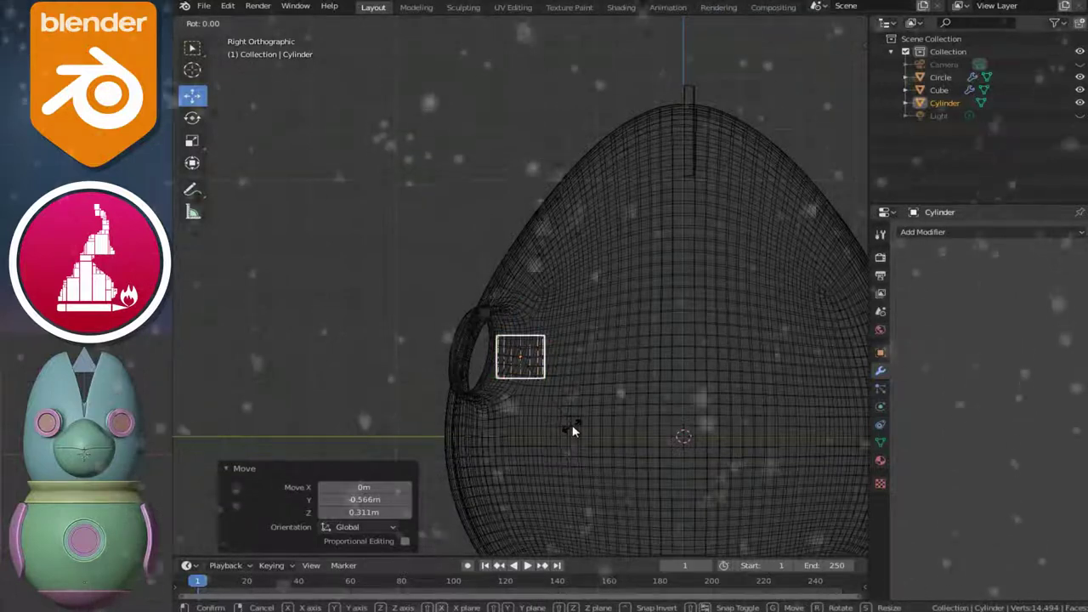
pyautogui.write('90')
pyautogui.press('Return')
pyautogui.press('s')
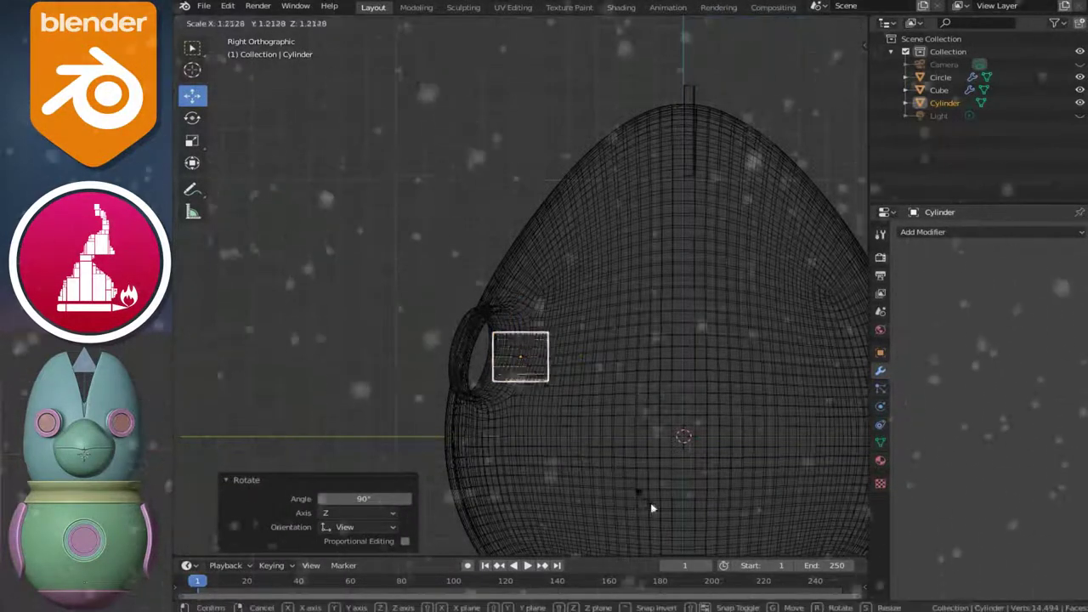
pyautogui.click(652, 488)
# Set the cylinder into the eye socket opening at the eye holes' height
pyautogui.press('g')
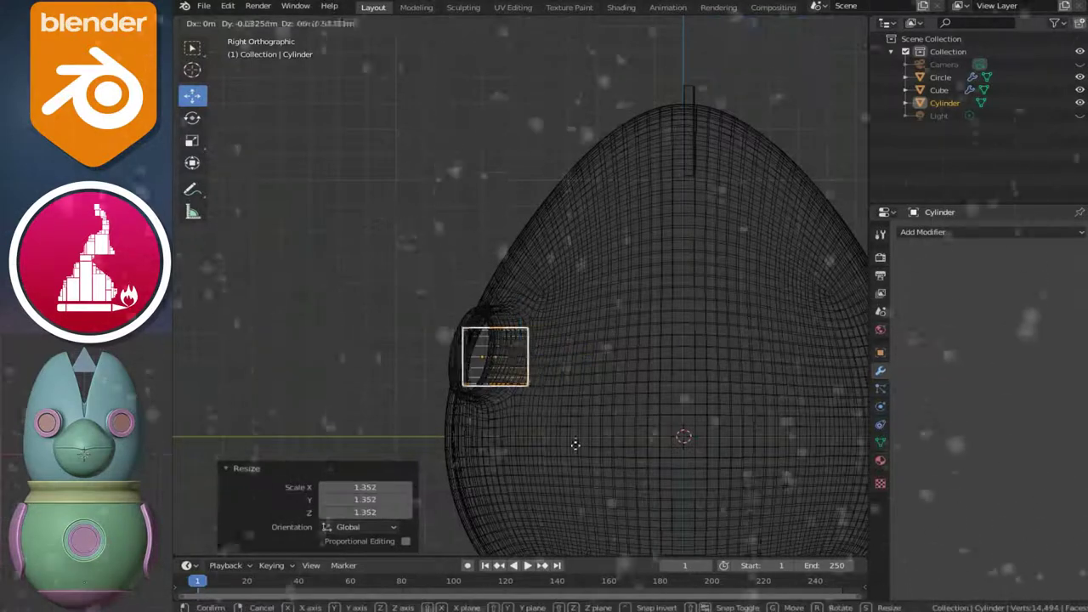
pyautogui.click(564, 444)
pyautogui.scroll(3, 515, 414)
pyautogui.moveTo(433, 406)
pyautogui.keyDown('shift'); pyautogui.mouseDown(button='middle')
pyautogui.moveTo(523, 403)
pyautogui.moveTo(525, 338)
pyautogui.mouseUp(button='middle'); pyautogui.keyUp('shift')
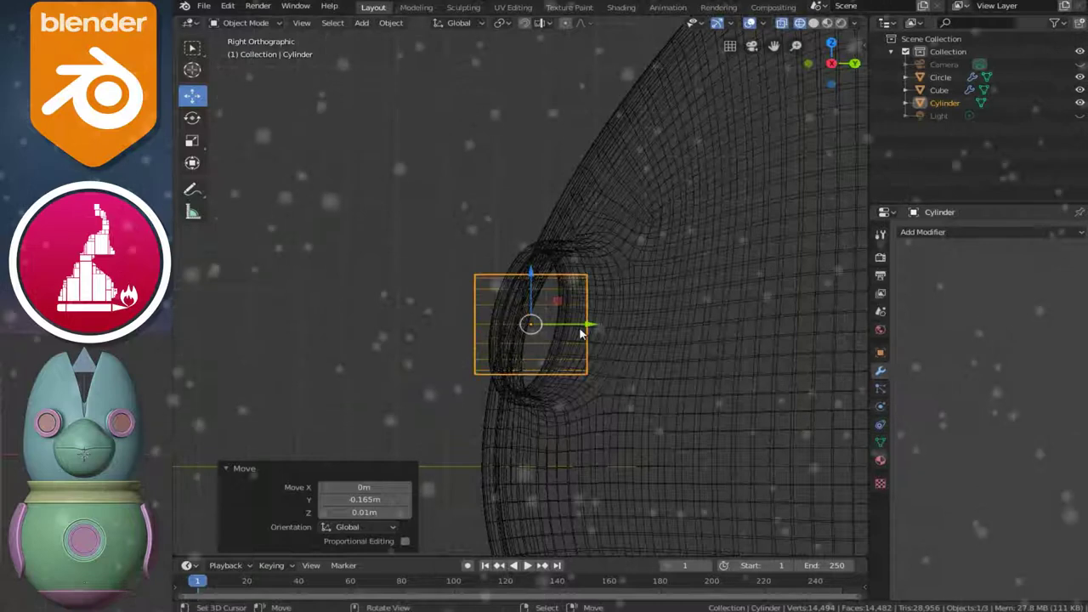
pyautogui.moveTo(583, 334); pyautogui.dragTo(583, 334)
# Stretch the tube to 1.48 along Y, then scale it evenly to 1.141
pyautogui.press('s')
pyautogui.press('y')
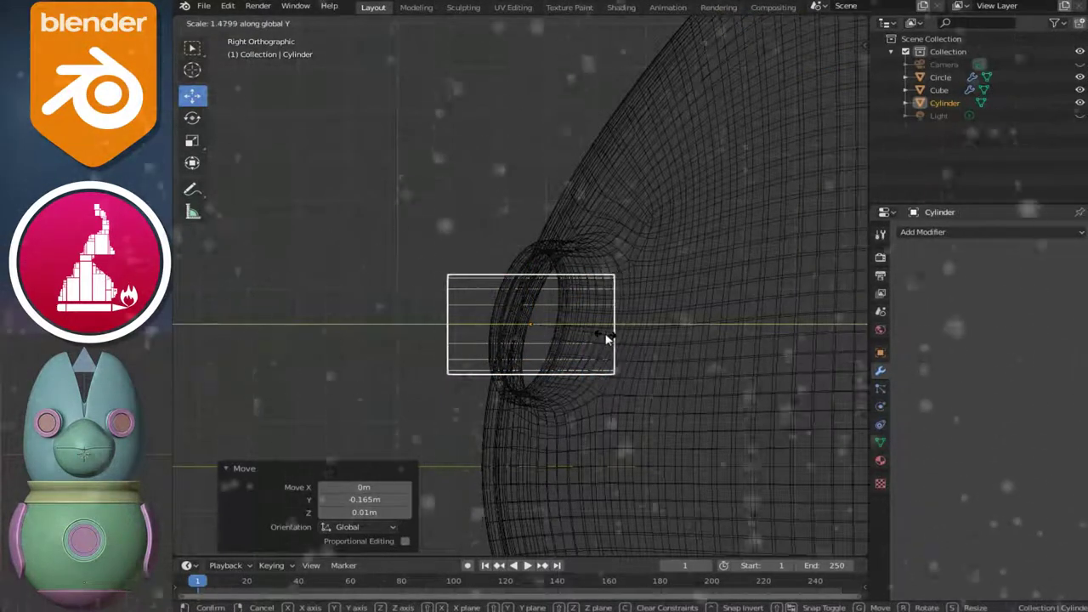
pyautogui.click(606, 339)
pyautogui.press('s')
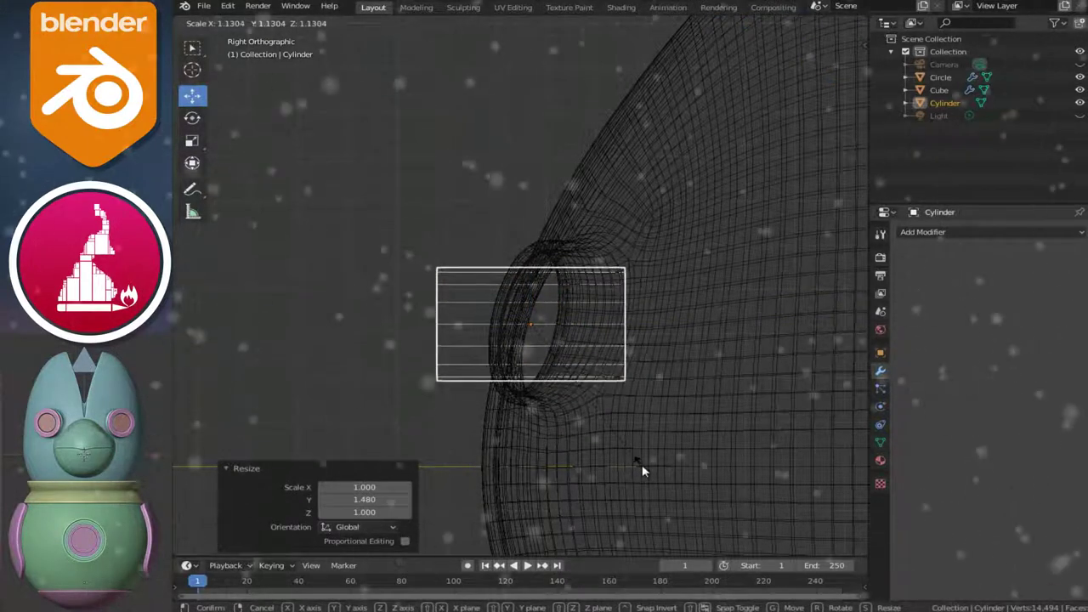
pyautogui.click(643, 466)
pyautogui.hotkey('shift', 'z')
pyautogui.scroll(-3, 603, 375)
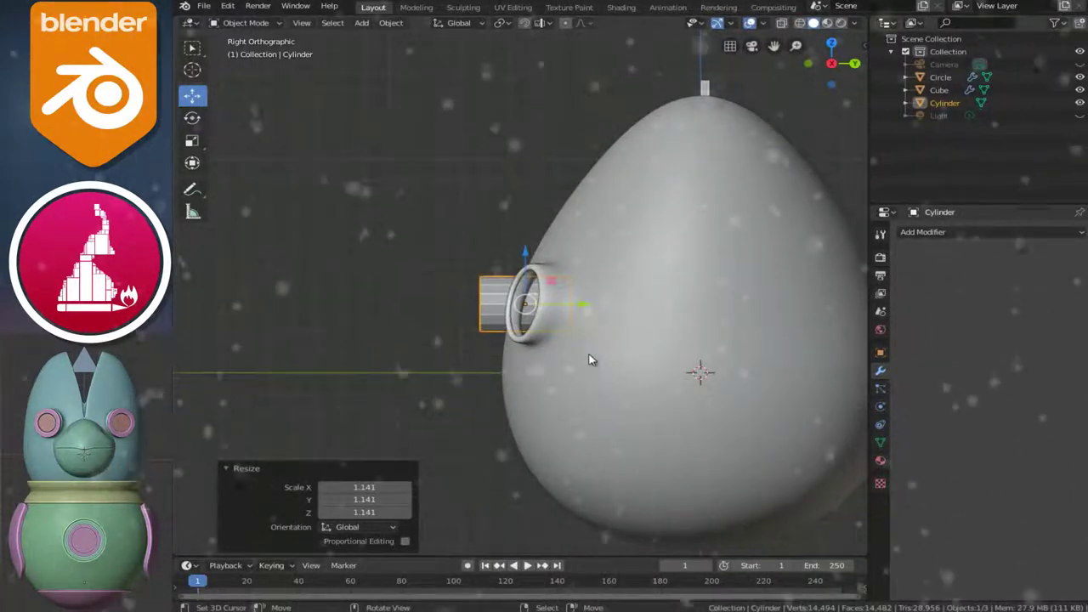
pyautogui.press('KP_1')
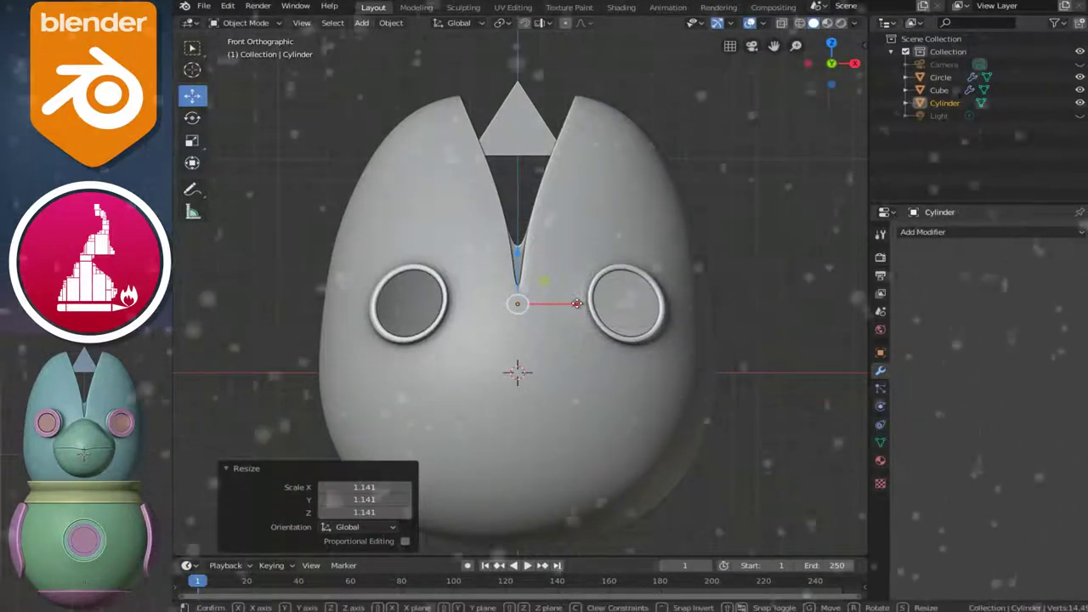
# Slide the tube 0.456 m along X into the right eye socket and check it in wireframe
pyautogui.moveTo(578, 308); pyautogui.dragTo(636, 315)
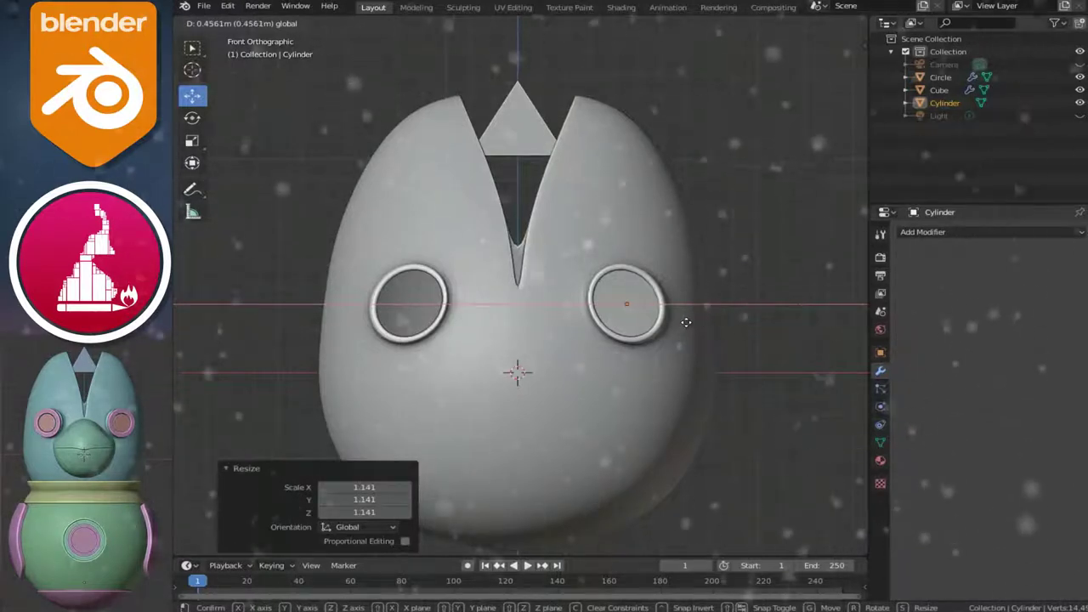
pyautogui.moveTo(686, 322); pyautogui.dragTo(686, 323)
pyautogui.scroll(1, 629, 363)
pyautogui.scroll(2, 597, 357)
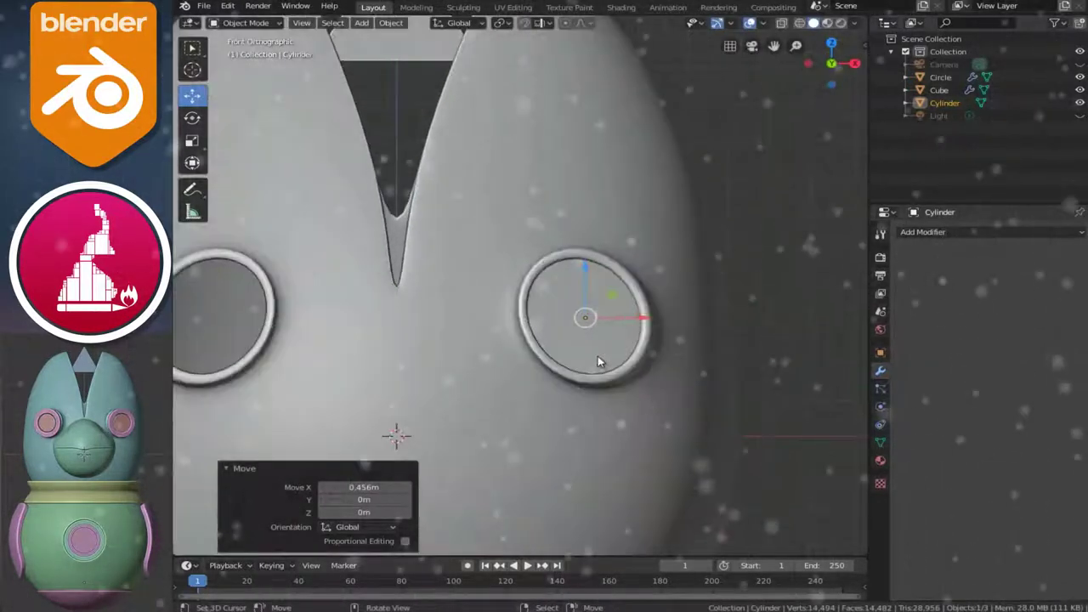
pyautogui.hotkey('shift', 'z')
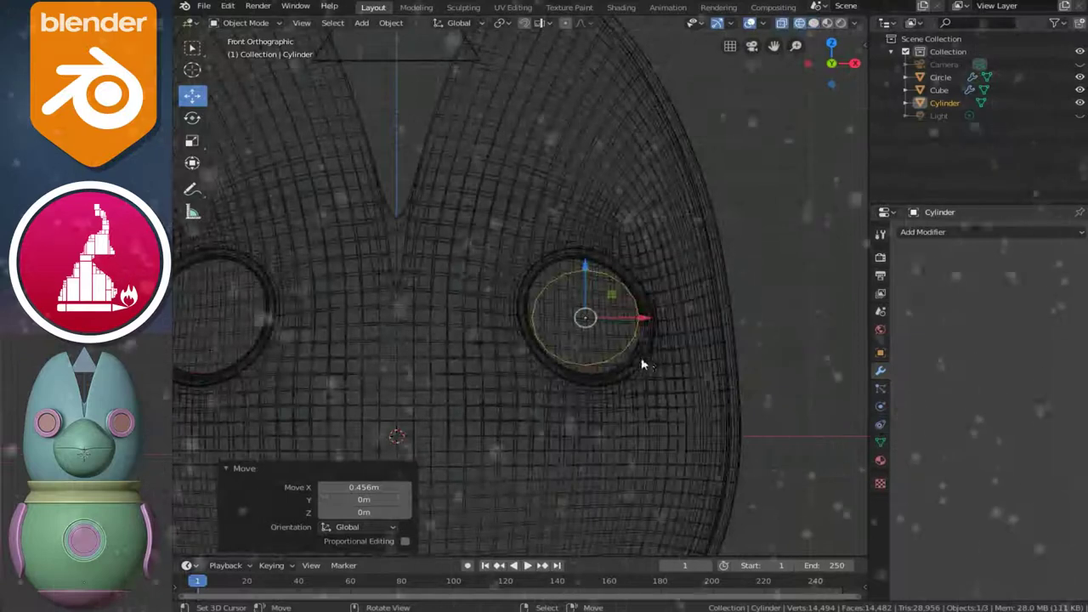
pyautogui.scroll(-2, 560, 342)
pyautogui.scroll(-2, 583, 340)
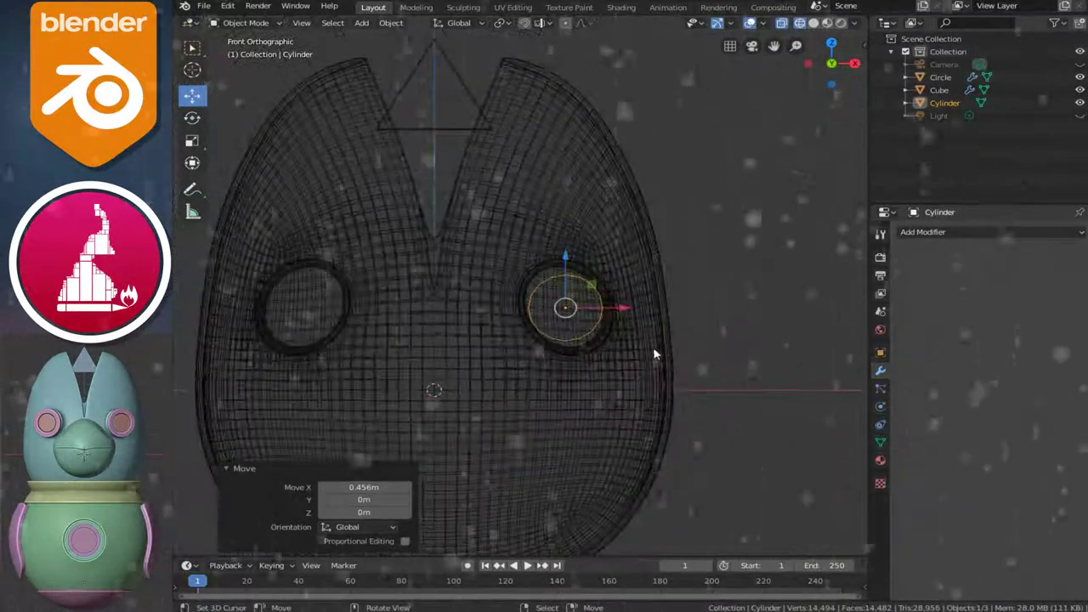
pyautogui.moveTo(660, 344); pyautogui.dragTo(671, 344, button='middle')
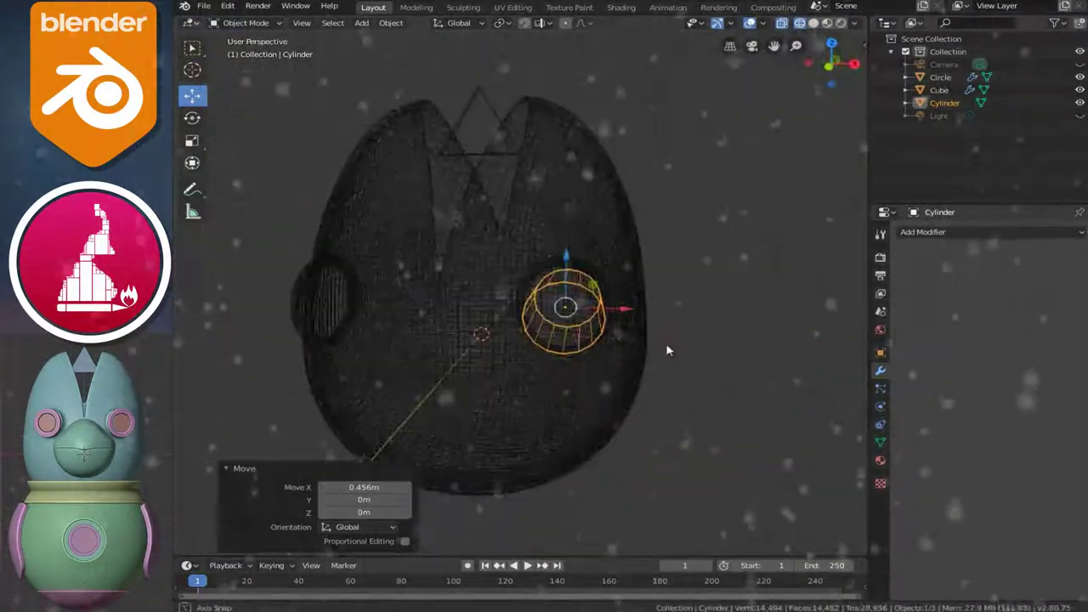
pyautogui.press('KP_1')
pyautogui.scroll(1, 670, 344)
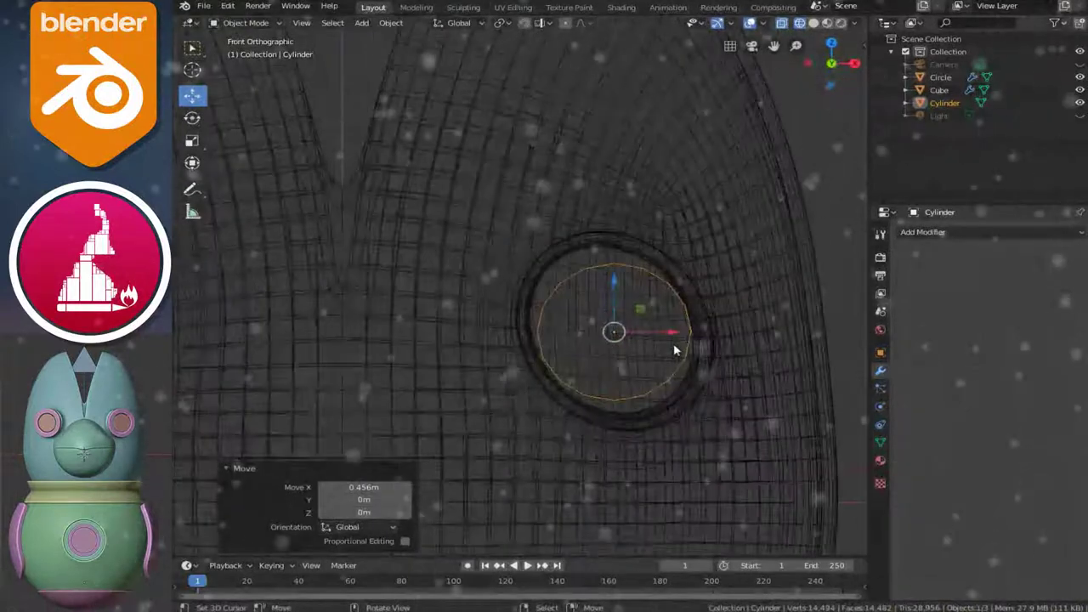
# Scale the tube up slightly to 1.009 so it fits inside the rim
pyautogui.press('s')
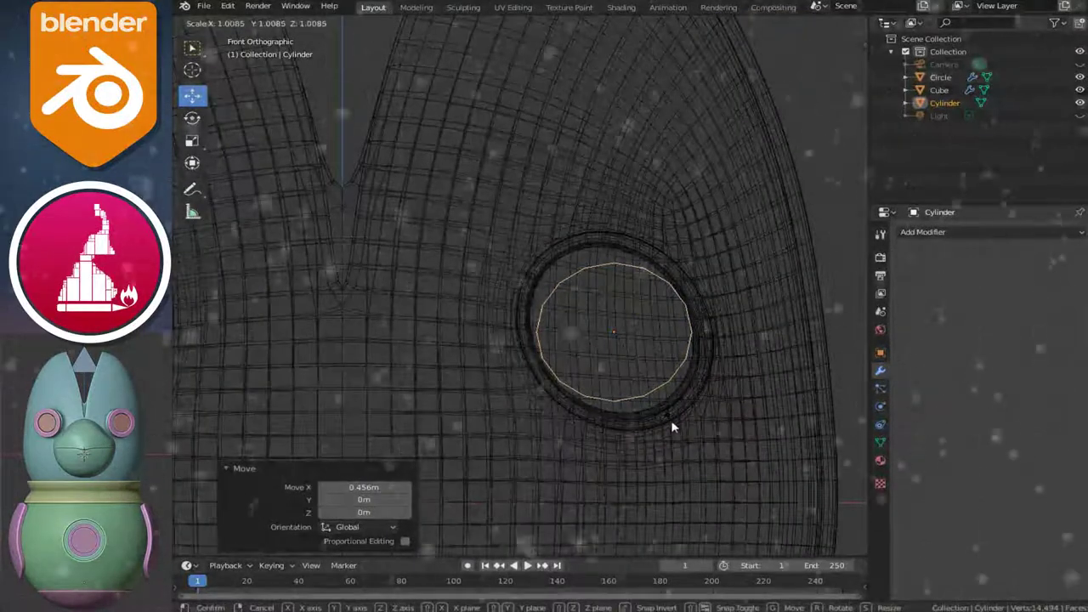
pyautogui.click(670, 421)
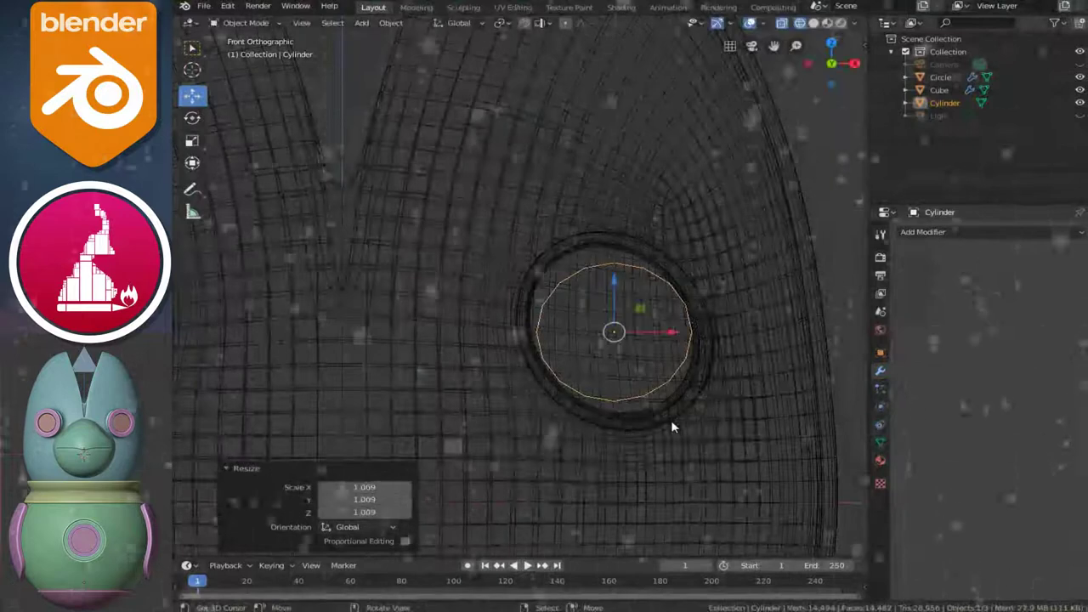
pyautogui.hotkey('shift', 'z')
pyautogui.scroll(-4, 648, 344)
pyautogui.moveTo(648, 344)
pyautogui.mouseDown(button='middle')
pyautogui.moveTo(472, 401)
pyautogui.moveTo(599, 323)
pyautogui.moveTo(550, 377)
pyautogui.mouseUp(button='middle')
pyautogui.scroll(2, 471, 402)
# Add centred edge loops around the tube's mesh
pyautogui.press('Tab')
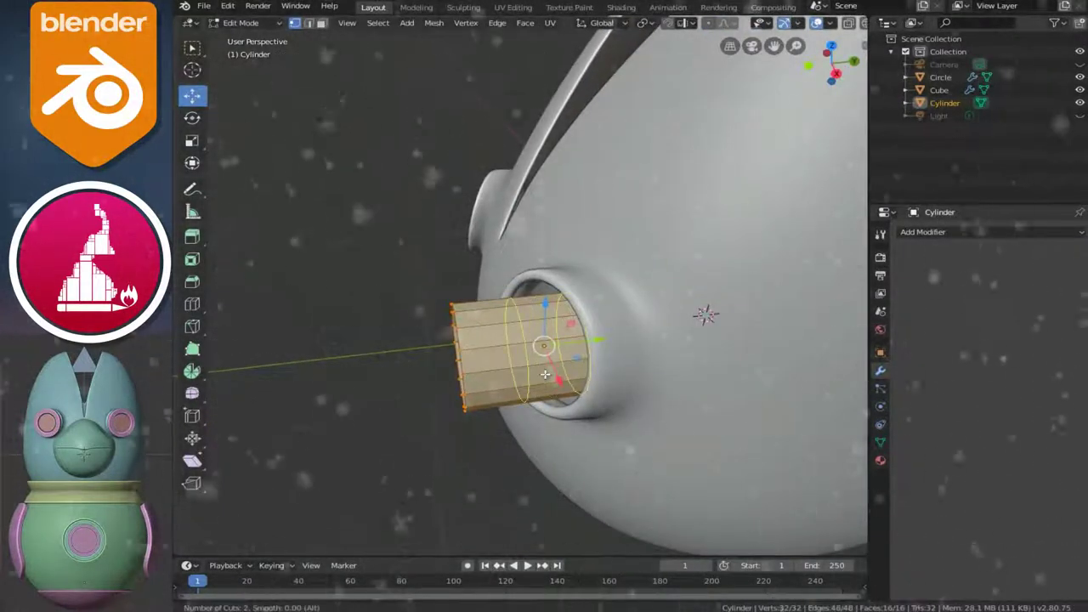
pyautogui.click(545, 374)
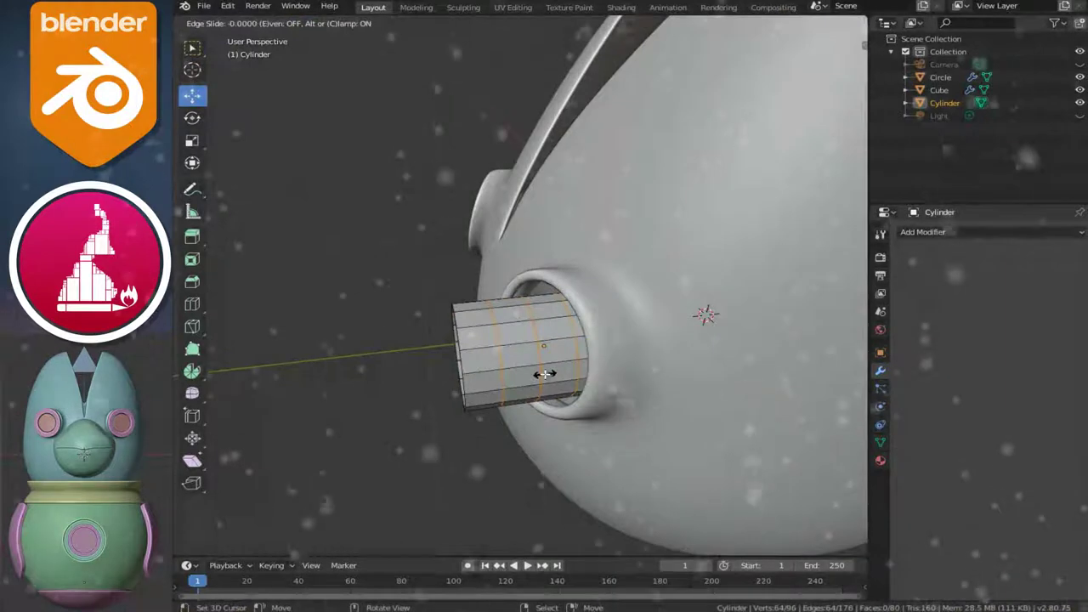
pyautogui.rightClick(545, 374)
pyautogui.moveTo(545, 374)
pyautogui.mouseDown(button='middle')
pyautogui.moveTo(692, 305)
pyautogui.moveTo(671, 317)
pyautogui.moveTo(704, 337)
pyautogui.moveTo(583, 315)
pyautogui.moveTo(501, 387)
pyautogui.moveTo(595, 342)
pyautogui.mouseUp(button='middle')
# Slide the tube 0.0598 m along Y, then return to Edit Mode with nothing selected
pyautogui.press('Tab')
pyautogui.moveTo(603, 338)
pyautogui.mouseDown()
pyautogui.moveTo(615, 333)
pyautogui.moveTo(592, 364)
pyautogui.mouseUp()
pyautogui.moveTo(592, 364)
pyautogui.mouseDown(button='middle')
pyautogui.moveTo(699, 340)
pyautogui.moveTo(634, 370)
pyautogui.mouseUp(button='middle')
pyautogui.press('Tab')
pyautogui.hotkey('alt', 'a')
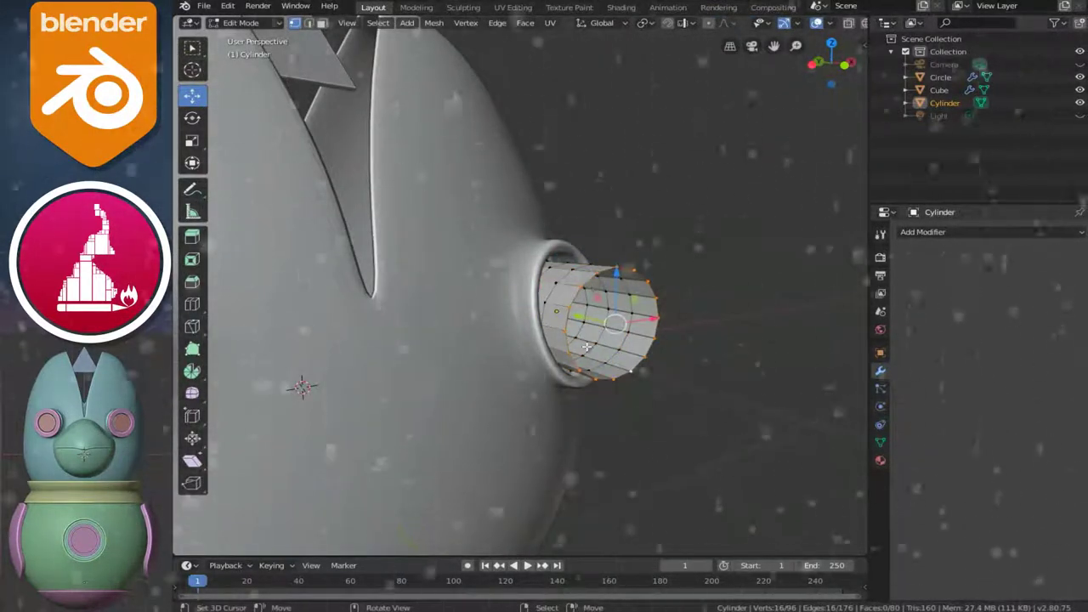
# Extrude the tube's end ring twice, enlarging it slightly then flaring it to 1.263
pyautogui.moveTo(666, 348); pyautogui.dragTo(611, 403, button='middle')
pyautogui.press('e')
pyautogui.rightClick(605, 410)
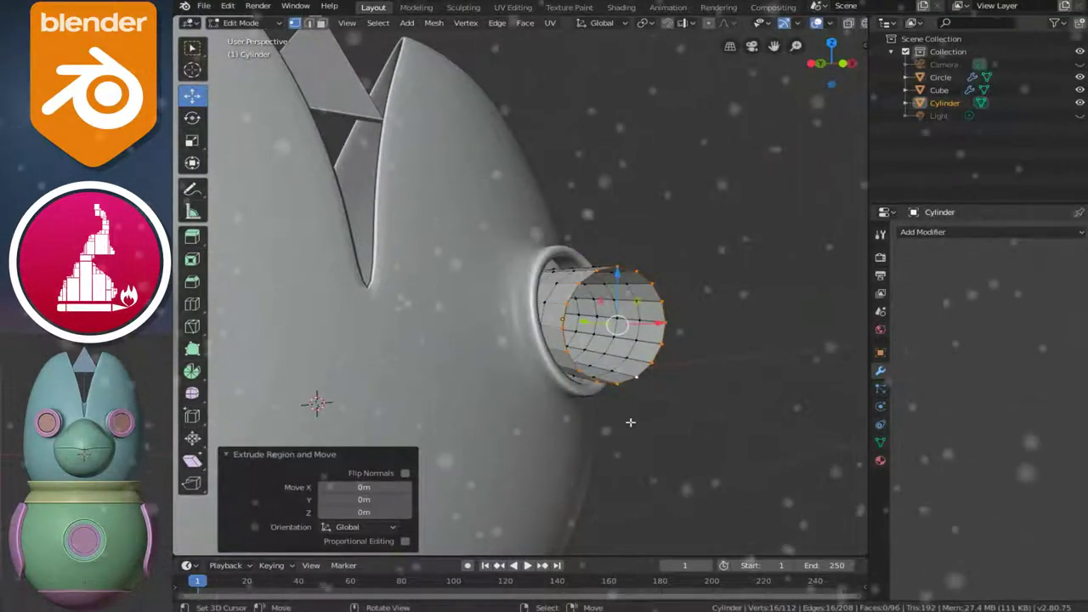
pyautogui.press('s')
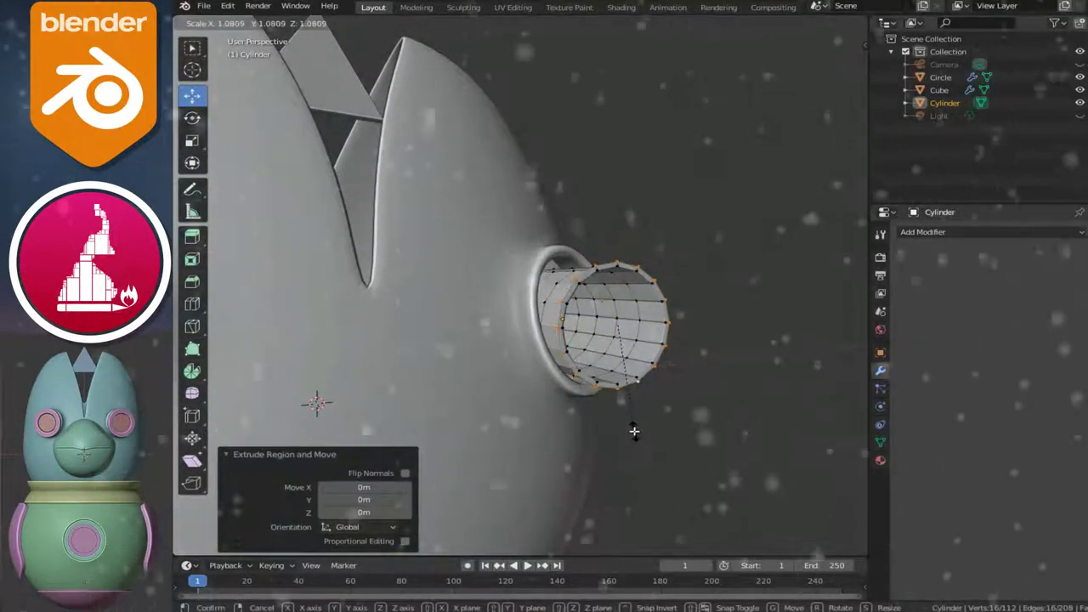
pyautogui.click(630, 431)
pyautogui.press('e')
pyautogui.rightClick(632, 433)
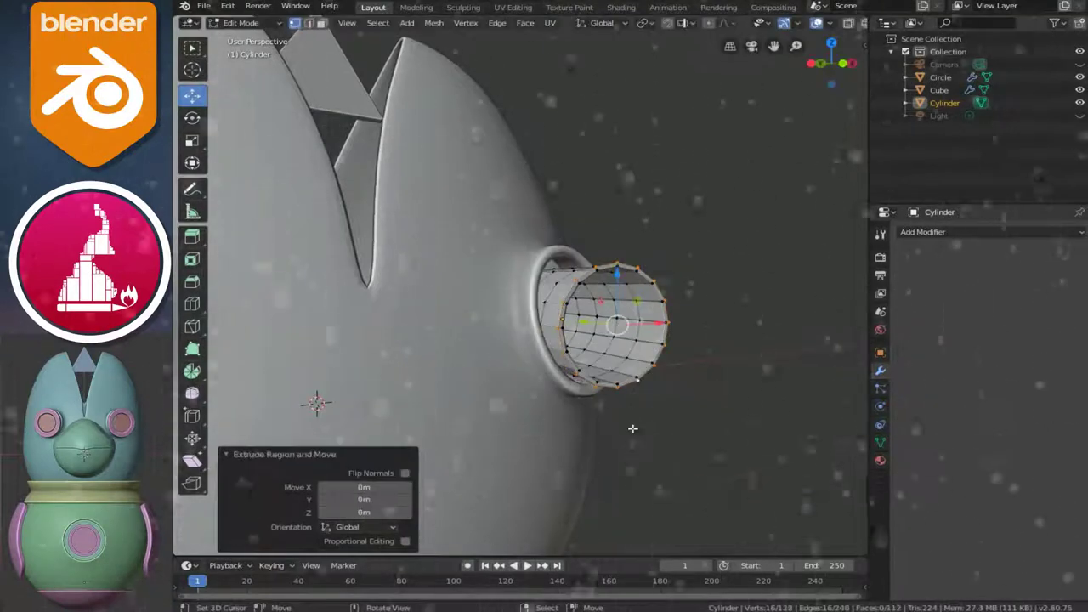
pyautogui.press('s')
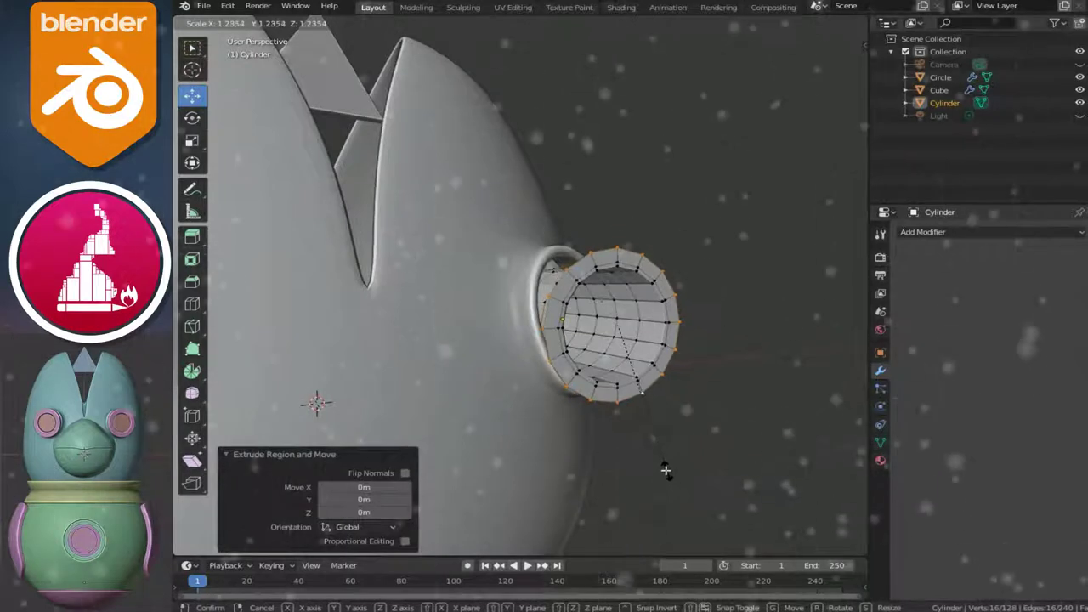
pyautogui.click(668, 475)
# Extrude another ring from the flared end and enlarge it slightly
pyautogui.moveTo(646, 432); pyautogui.dragTo(503, 413, button='middle')
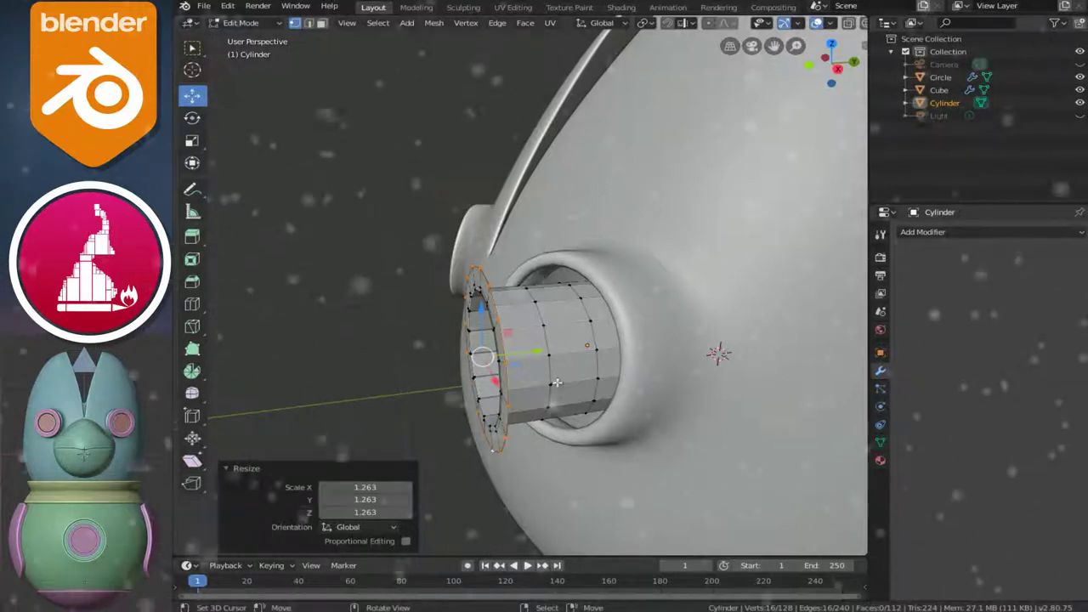
pyautogui.moveTo(557, 383); pyautogui.dragTo(554, 425)
pyautogui.press('e')
pyautogui.press('Escape')
pyautogui.moveTo(560, 409)
pyautogui.mouseDown(button='middle')
pyautogui.moveTo(625, 463)
pyautogui.moveTo(598, 430)
pyautogui.mouseUp(button='middle')
pyautogui.press('s')
pyautogui.click(625, 463)
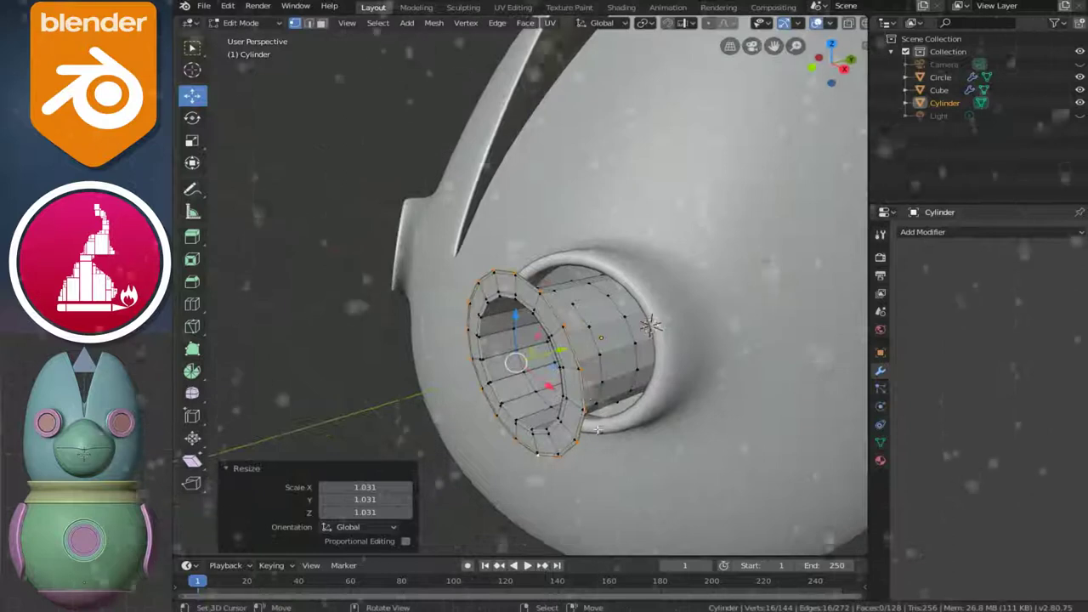
# Extrude a rim ring and sink it along Y by 0.0205 m, then 0.0102 m
pyautogui.press('e')
pyautogui.press('Escape')
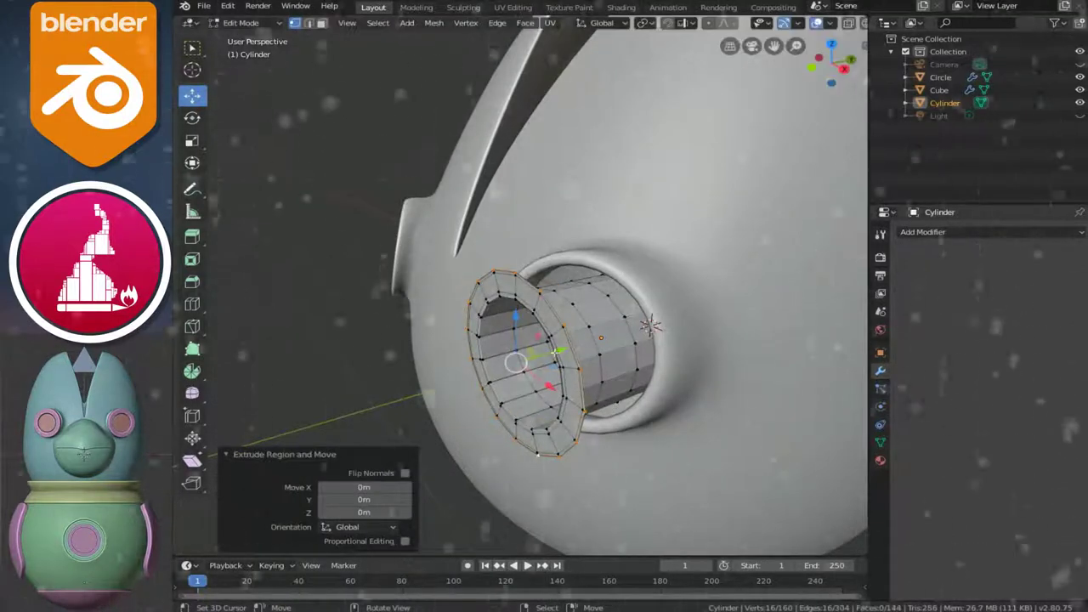
pyautogui.press('g')
pyautogui.press('y')
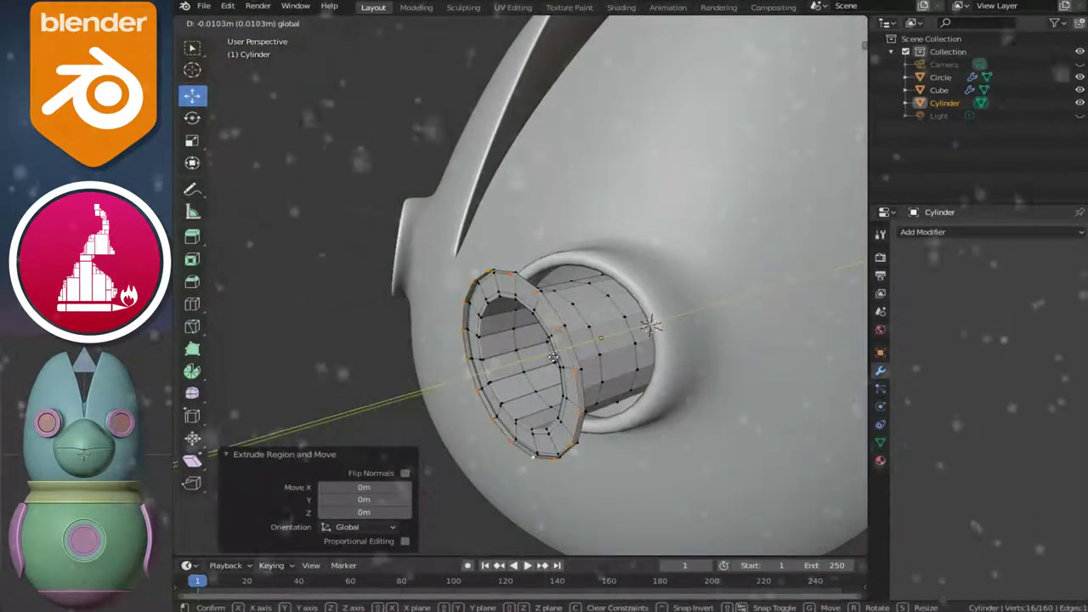
pyautogui.click(555, 358)
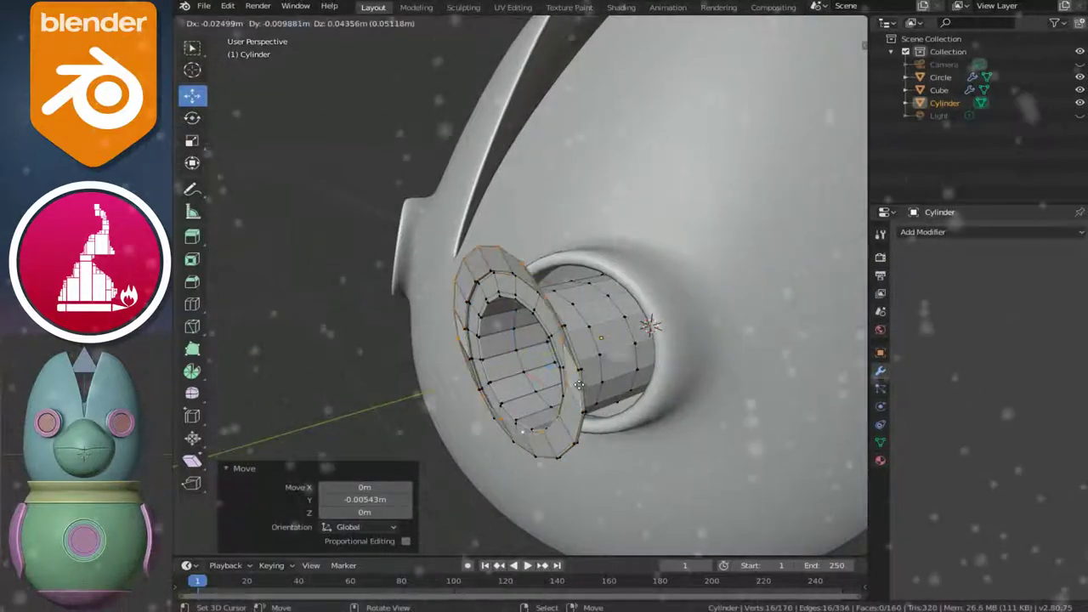
pyautogui.press('Escape')
pyautogui.press('g')
pyautogui.press('y')
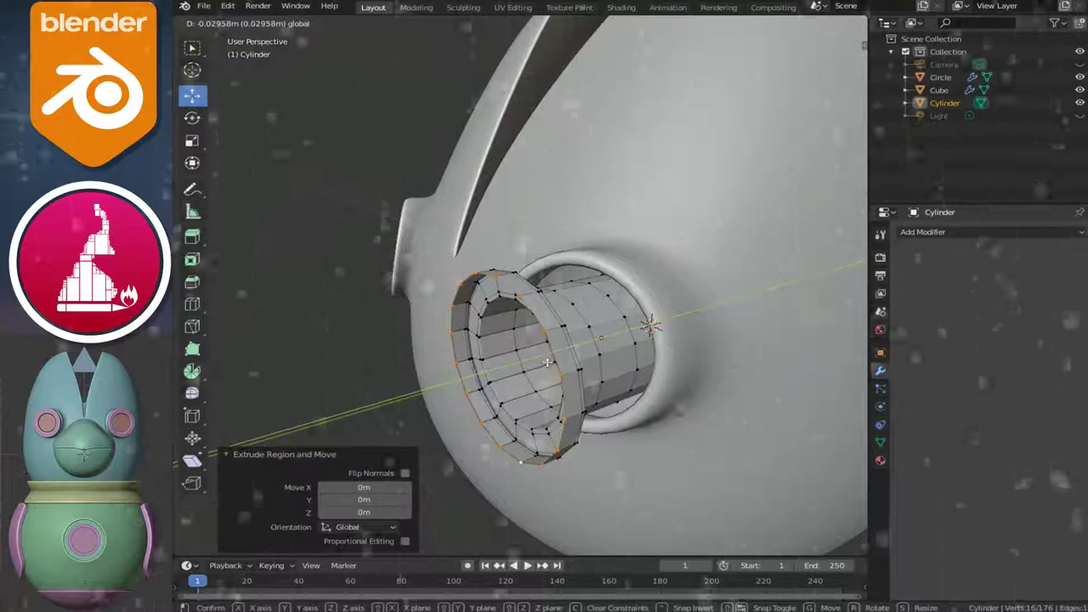
pyautogui.press('Escape')
pyautogui.press('g')
pyautogui.press('y')
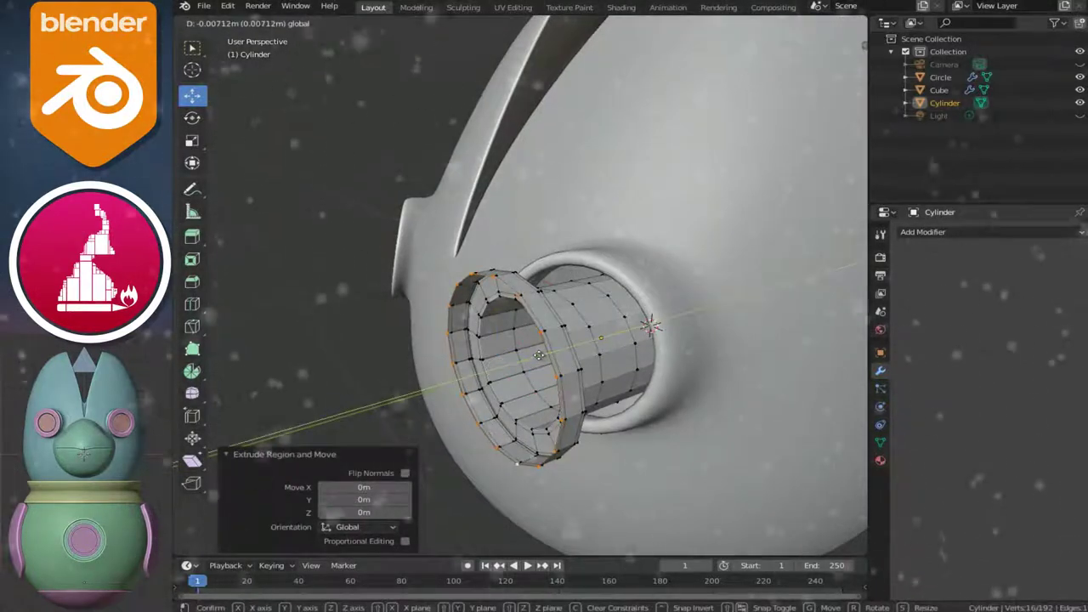
pyautogui.click(536, 357)
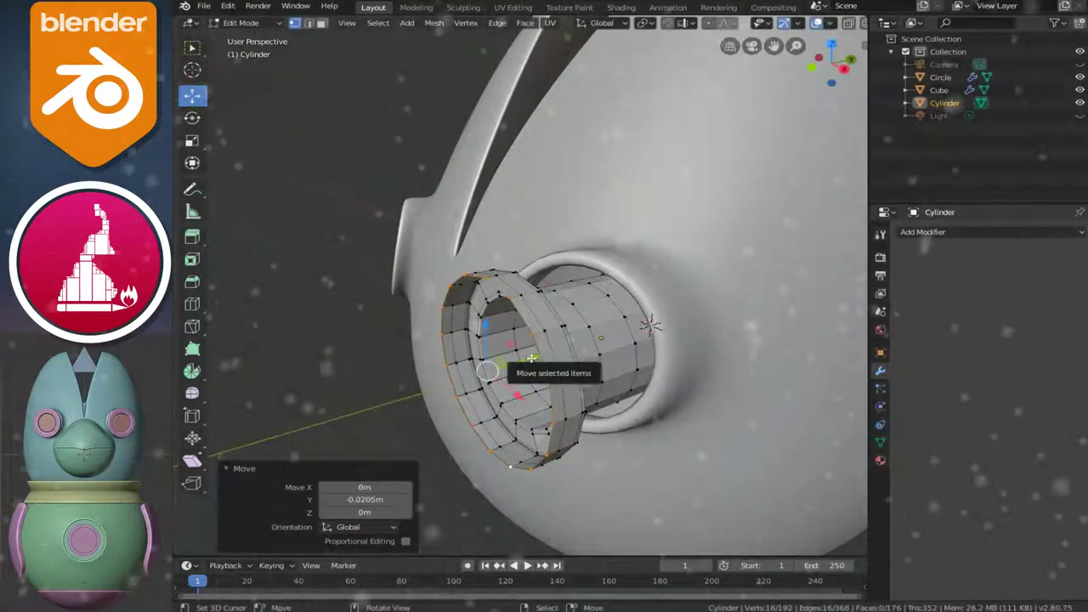
pyautogui.press('g')
pyautogui.press('y')
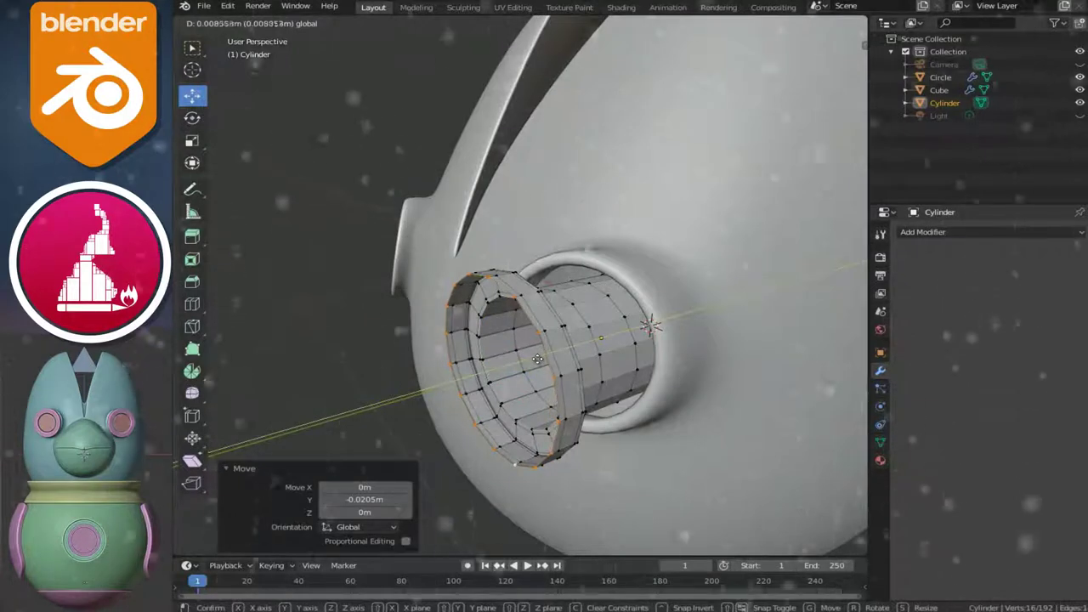
pyautogui.click(537, 359)
# Extrude the rim's inner edge and shrink it to 0.806 to form a lip
pyautogui.moveTo(538, 359); pyautogui.dragTo(629, 431, button='middle')
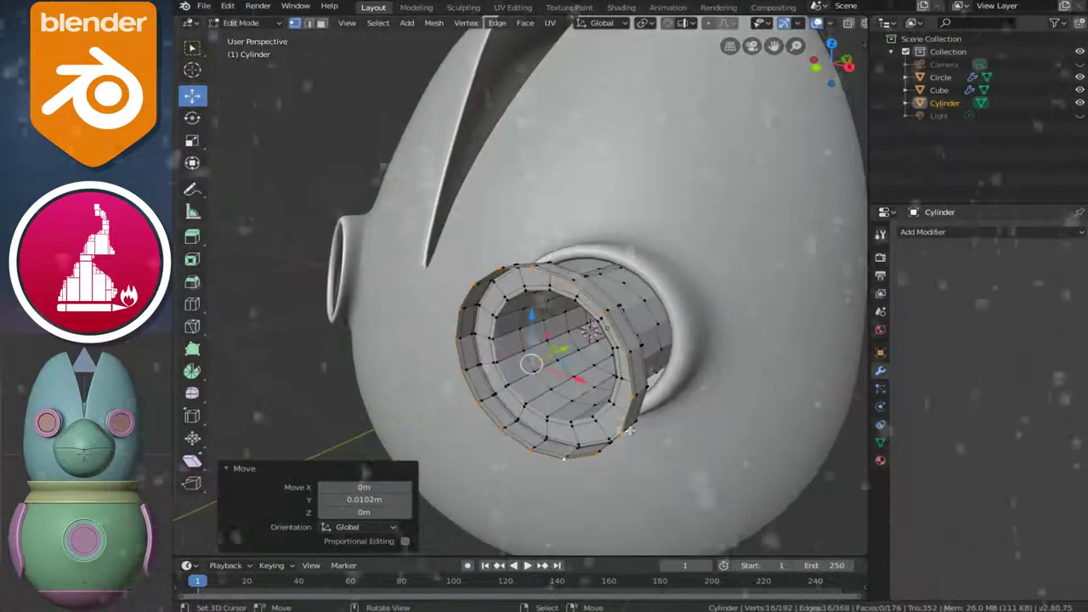
pyautogui.press('Escape')
pyautogui.press('e')
pyautogui.press('Escape')
pyautogui.press('s')
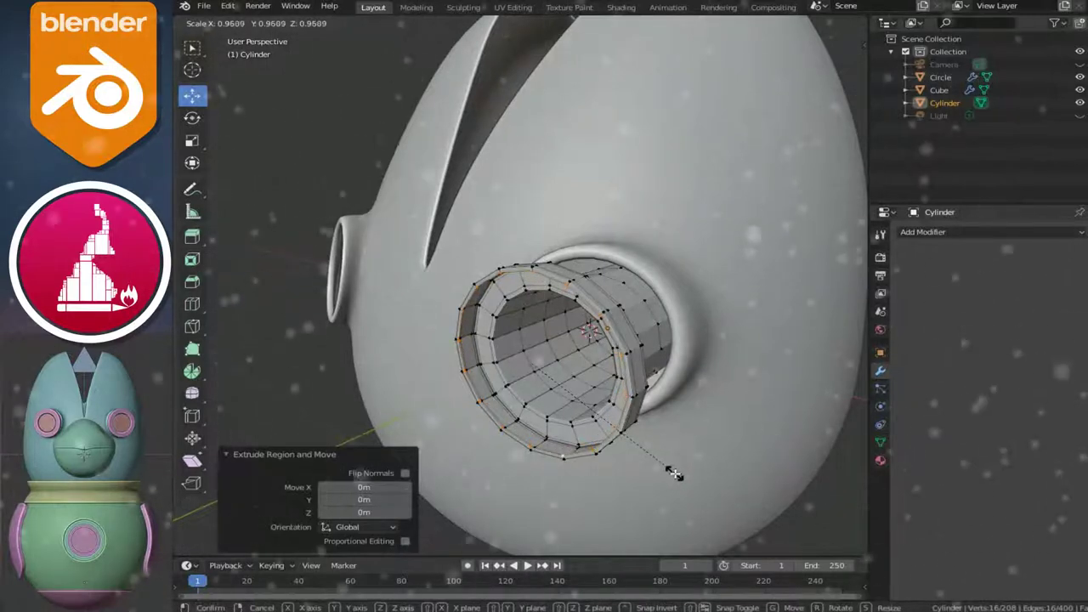
pyautogui.press('Escape')
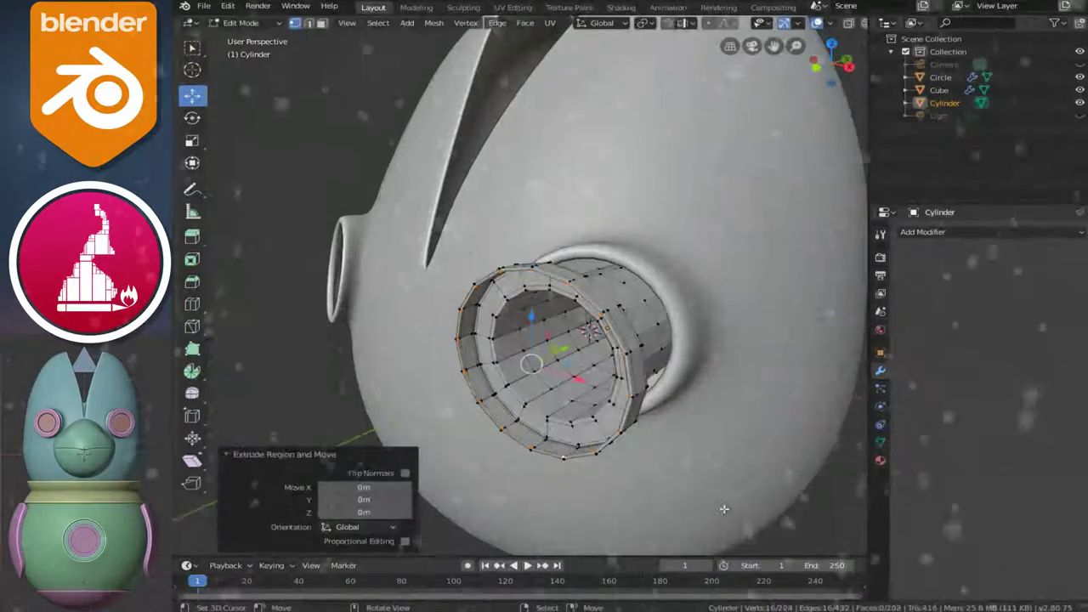
pyautogui.click(685, 480)
pyautogui.moveTo(685, 481)
pyautogui.mouseDown(button='middle')
pyautogui.moveTo(709, 422)
pyautogui.moveTo(573, 405)
pyautogui.moveTo(596, 404)
pyautogui.mouseUp(button='middle')
pyautogui.click(708, 419)
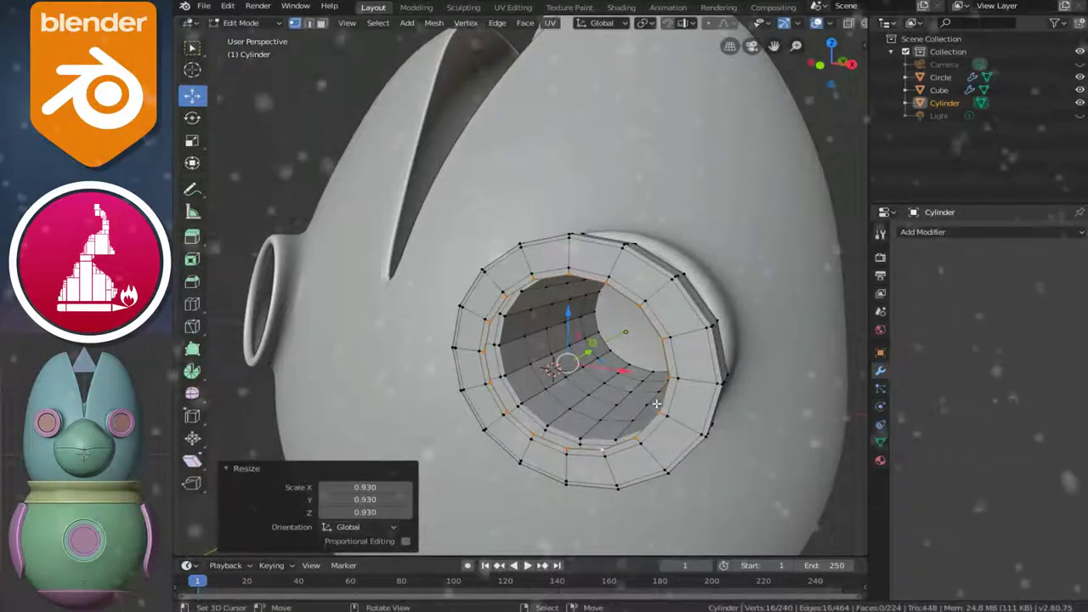
# Push the inner ring slightly deeper into the tube opening
pyautogui.rightClick(630, 403)
pyautogui.moveTo(630, 403); pyautogui.dragTo(537, 385, button='middle')
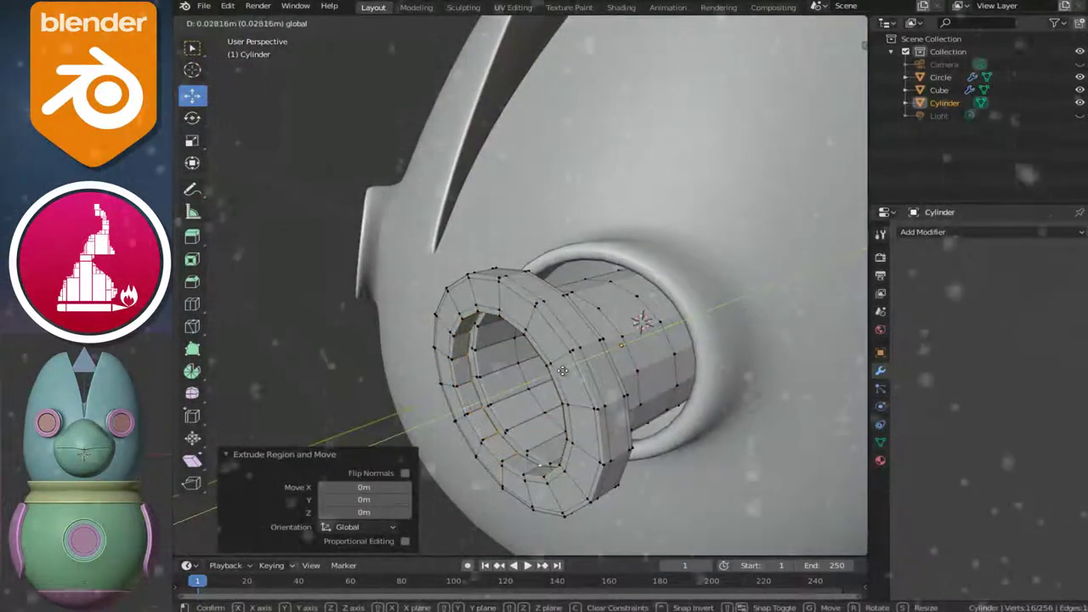
pyautogui.moveTo(595, 497)
pyautogui.mouseDown(button='middle')
pyautogui.moveTo(447, 413)
pyautogui.moveTo(417, 447)
pyautogui.moveTo(598, 398)
pyautogui.moveTo(748, 458)
pyautogui.mouseUp(button='middle')
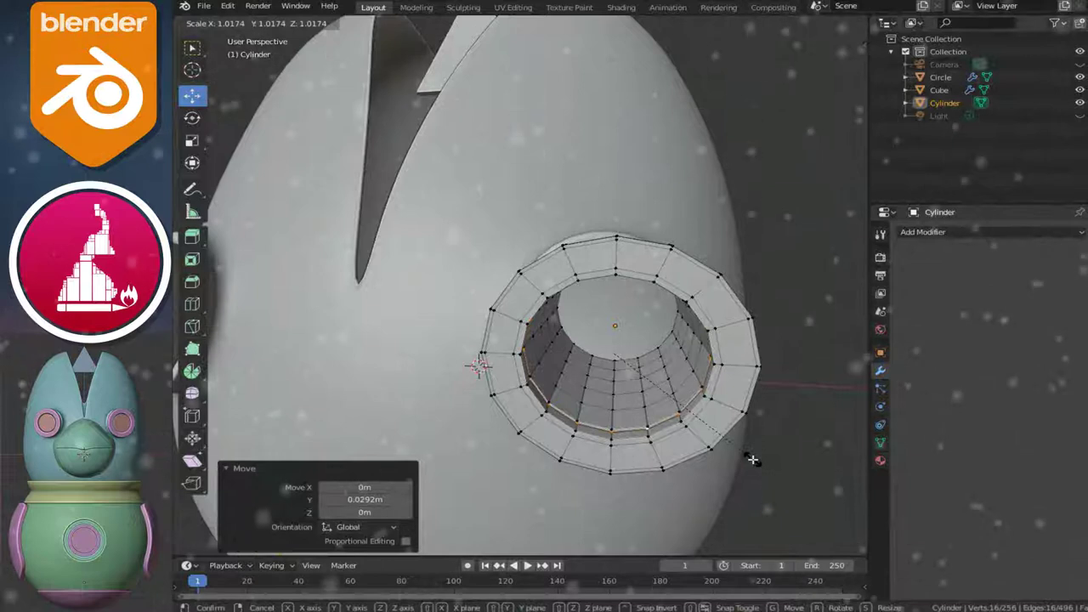
pyautogui.moveTo(654, 430)
pyautogui.mouseDown(button='middle')
pyautogui.moveTo(578, 422)
pyautogui.moveTo(619, 342)
pyautogui.mouseUp(button='middle')
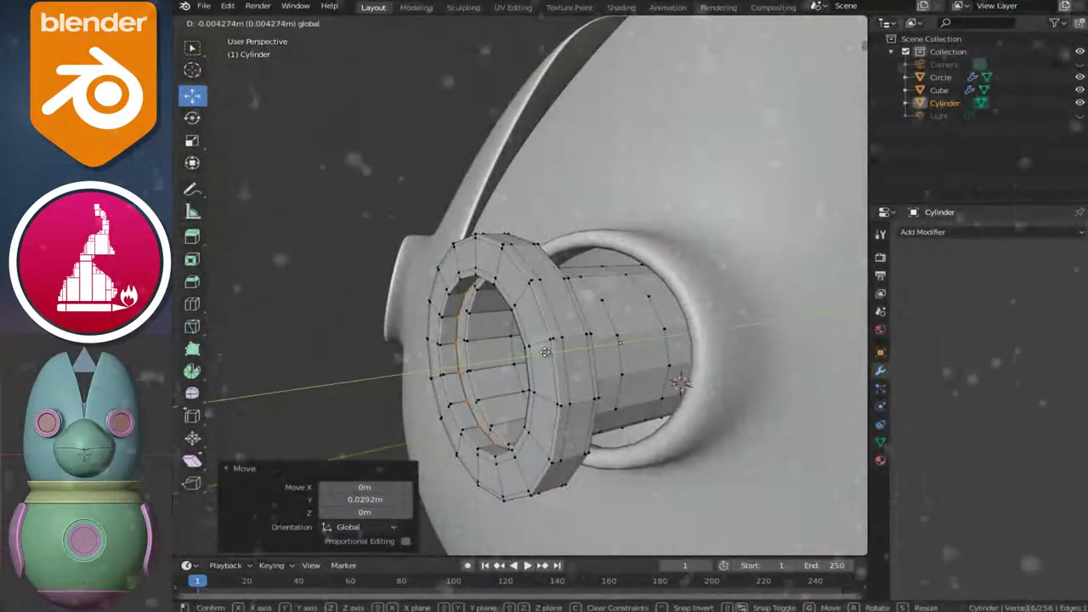
pyautogui.click(542, 353)
# Add a supporting edge loop around the flared rim
pyautogui.moveTo(543, 353); pyautogui.dragTo(531, 393, button='middle')
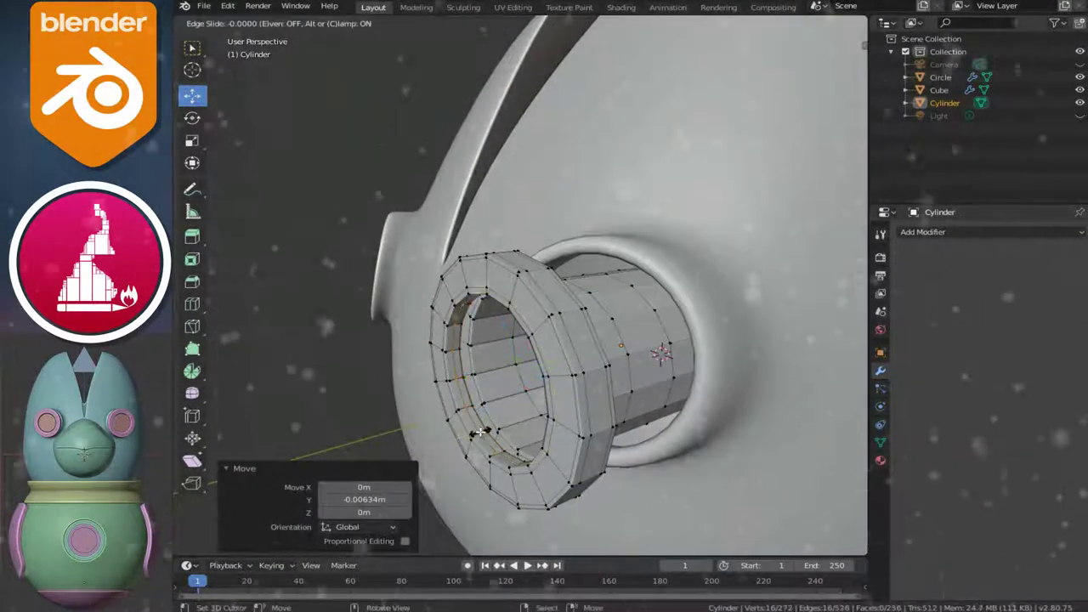
pyautogui.click(481, 432)
pyautogui.moveTo(480, 432); pyautogui.dragTo(459, 373, button='middle')
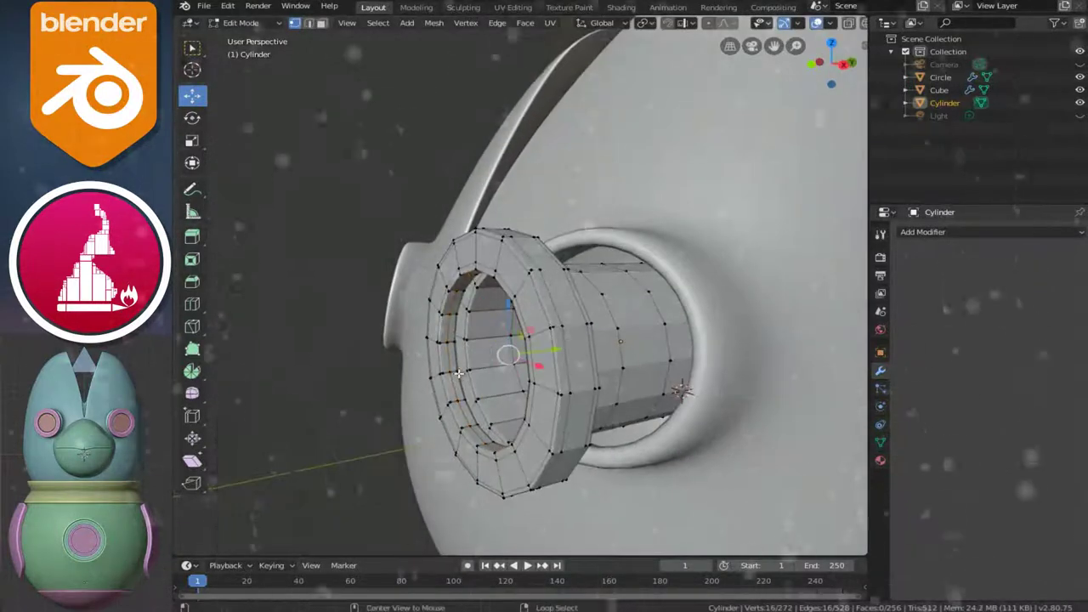
pyautogui.moveTo(480, 414)
pyautogui.mouseDown(button='middle')
pyautogui.moveTo(491, 431)
pyautogui.moveTo(542, 435)
pyautogui.mouseUp(button='middle')
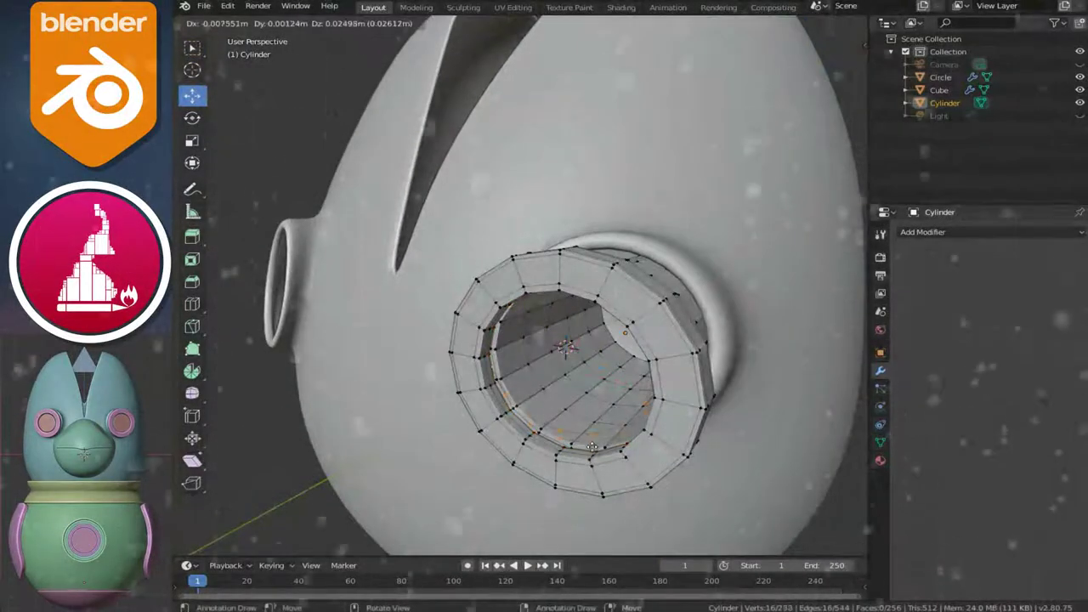
# Duplicate the inner ring of faces and shrink the copy to 0.930
pyautogui.rightClick(593, 437)
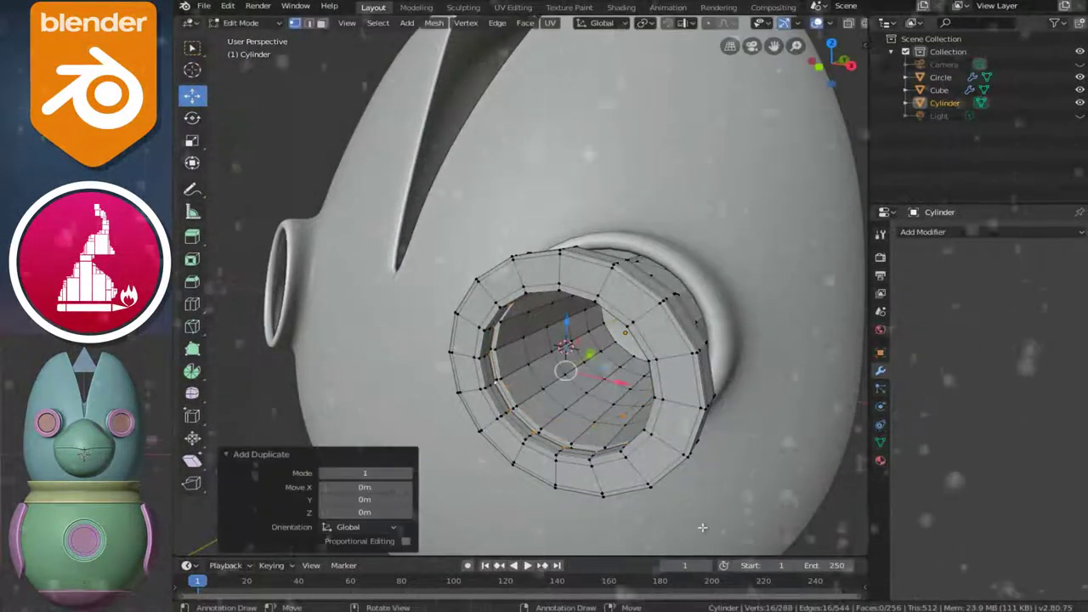
pyautogui.press('s')
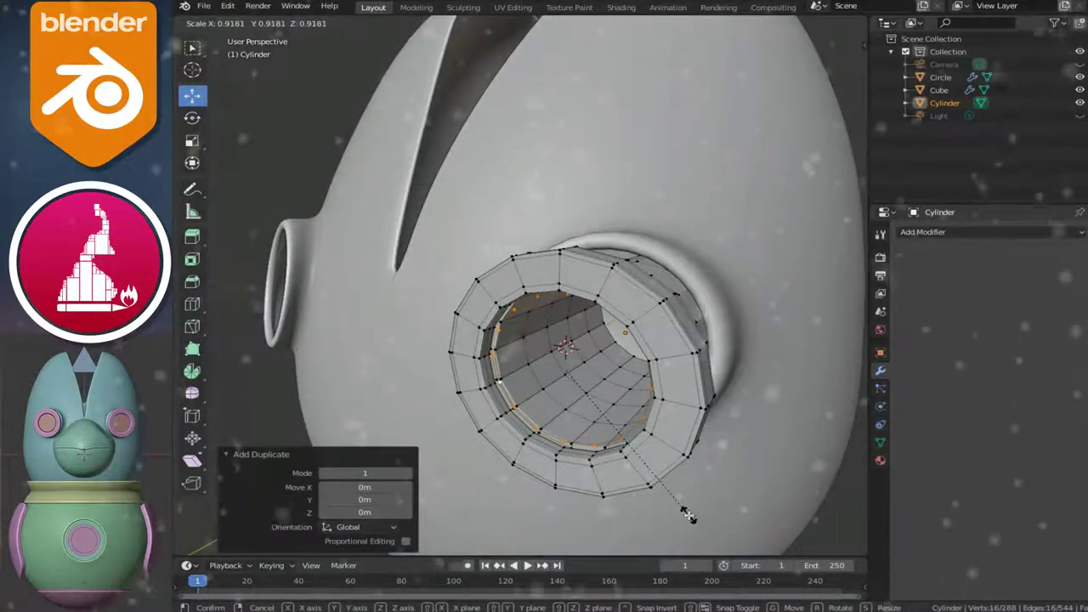
pyautogui.click(689, 517)
pyautogui.moveTo(690, 517); pyautogui.dragTo(638, 448, button='middle')
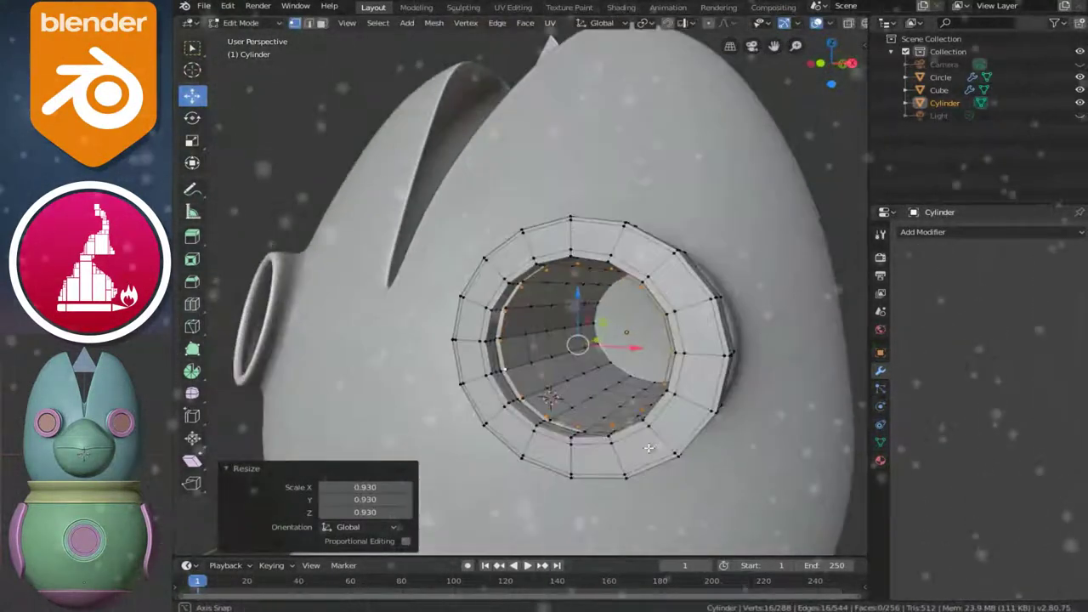
# Isolate the tube in Local View and separate it by loose parts
pyautogui.press('KP_Divide')
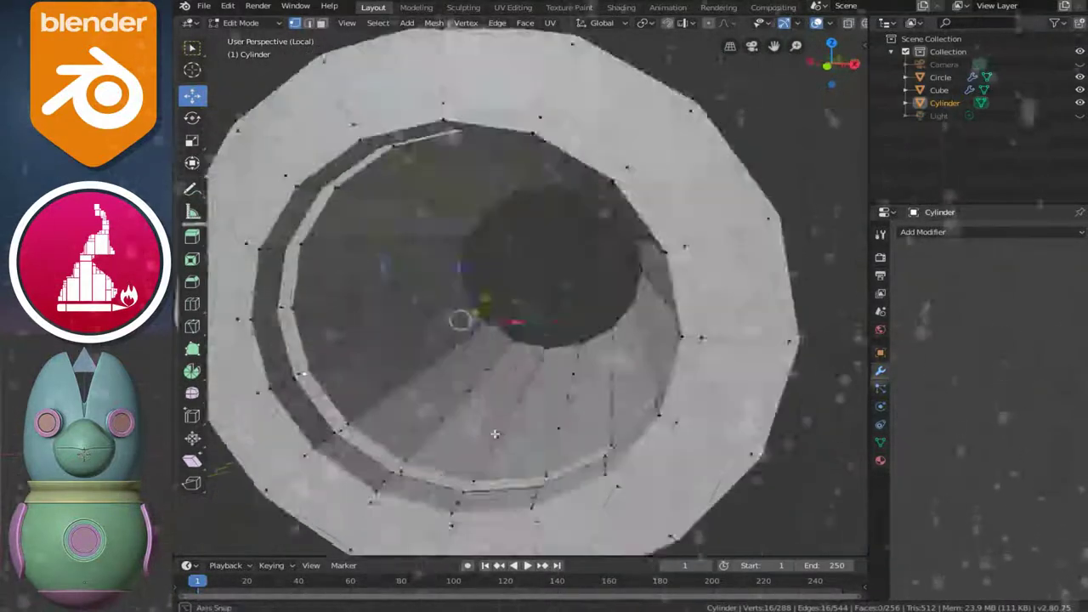
pyautogui.moveTo(525, 444)
pyautogui.keyDown('alt'); pyautogui.mouseDown(button='middle')
pyautogui.moveTo(516, 433)
pyautogui.moveTo(384, 453)
pyautogui.mouseUp(button='middle'); pyautogui.keyUp('alt')
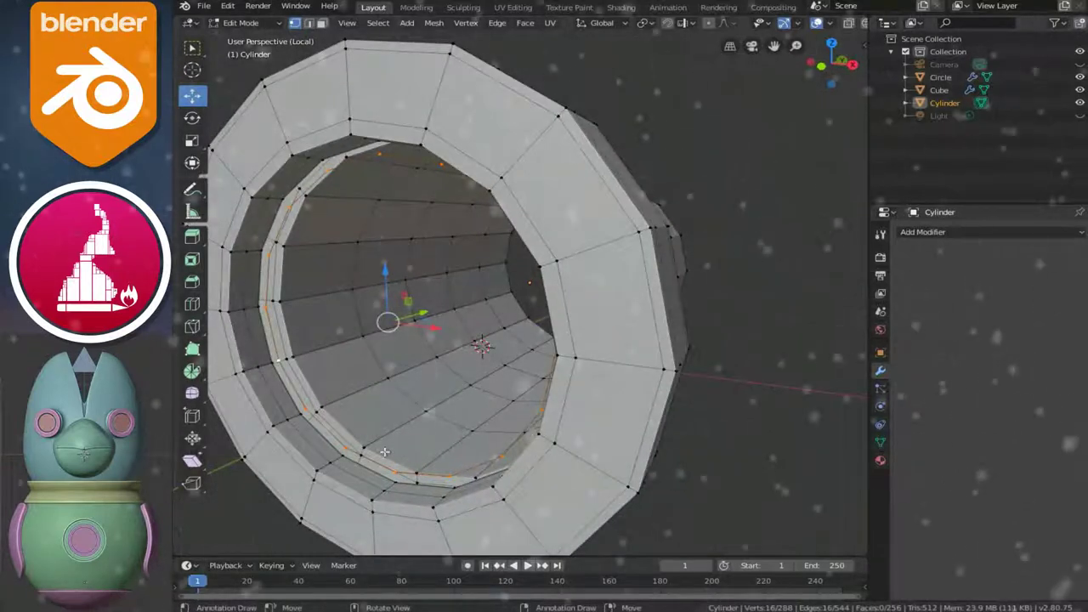
pyautogui.press('p')
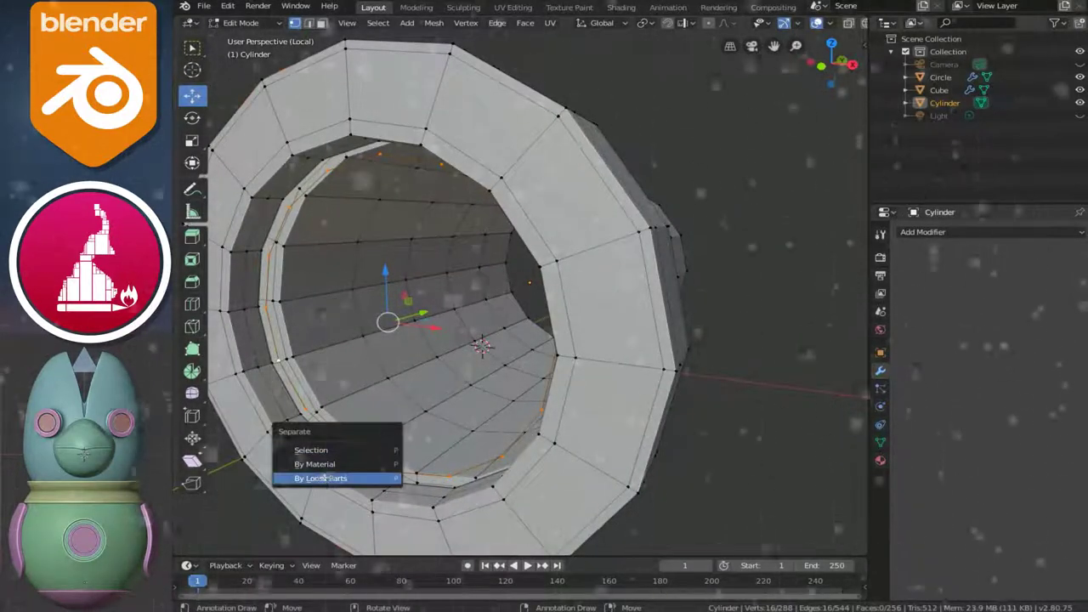
pyautogui.click(322, 478)
# Select the separated inner ring, Cylinder.001, and isolate it in Local View
pyautogui.press('Tab')
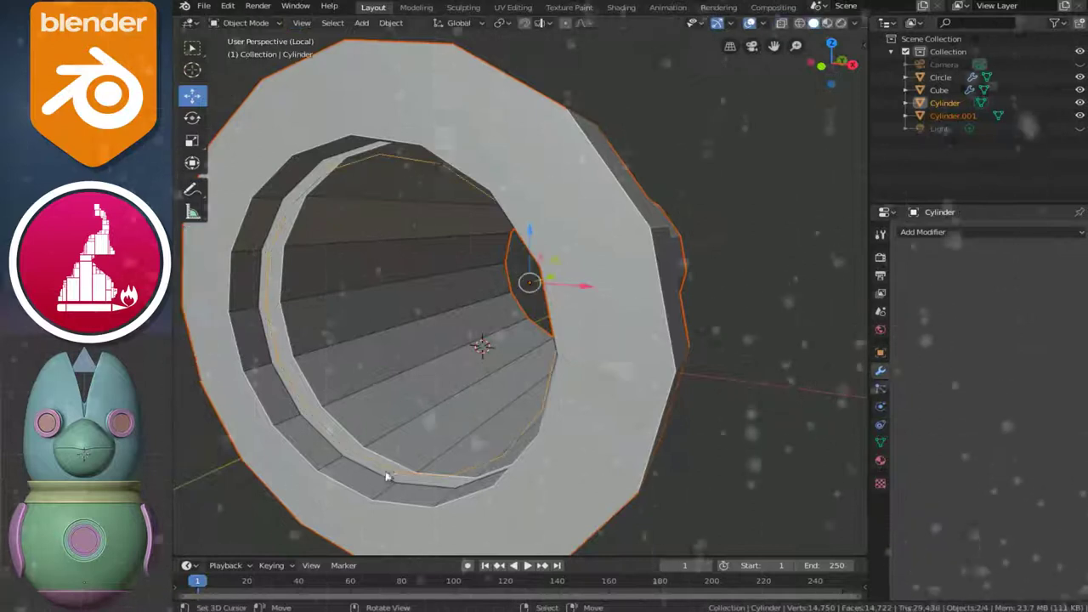
pyautogui.click(367, 461)
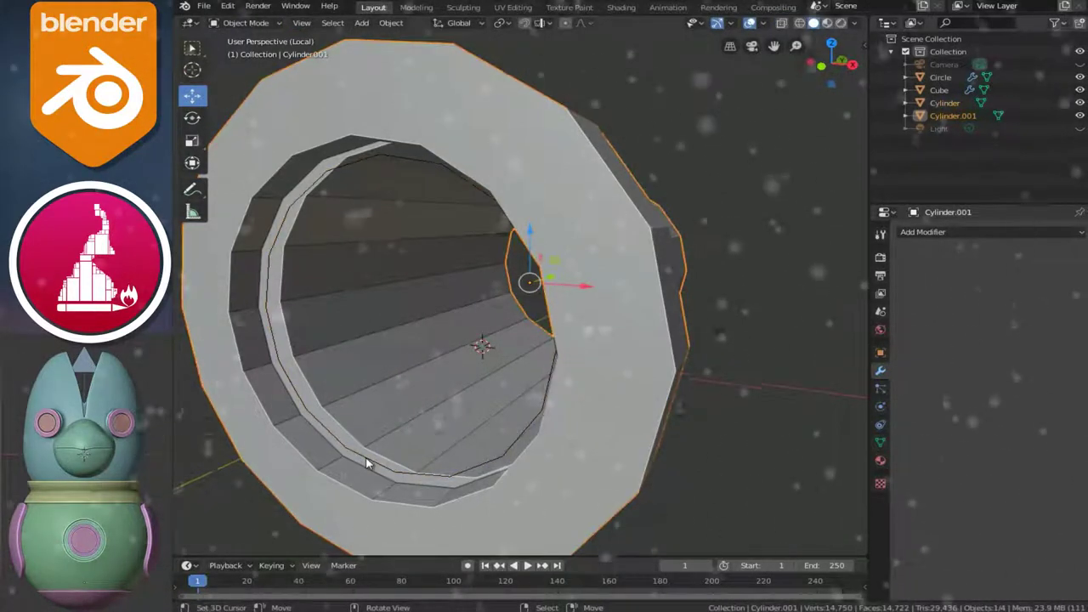
pyautogui.click(367, 461)
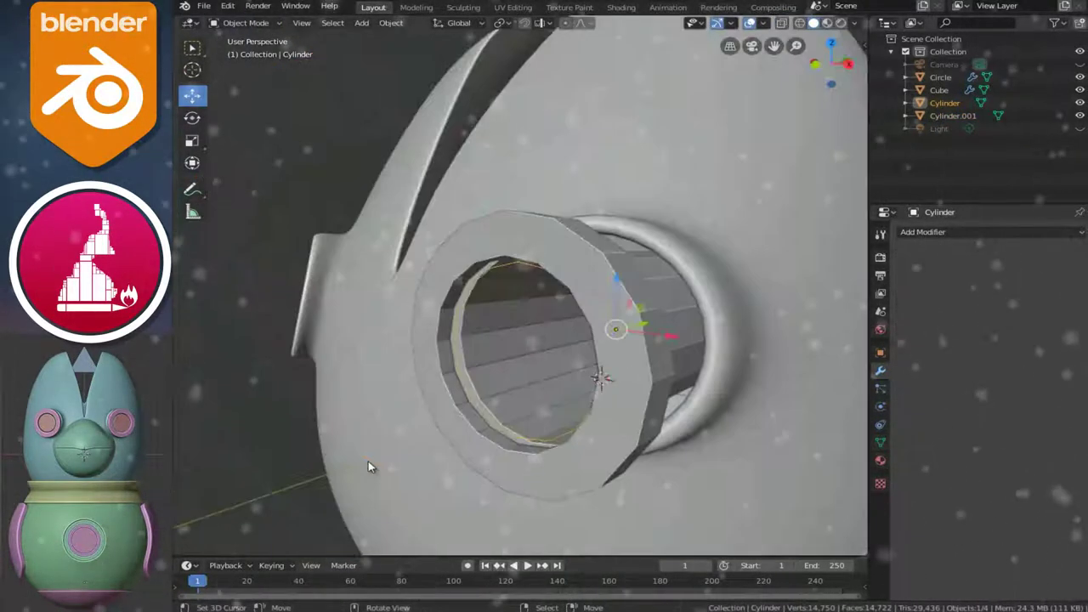
pyautogui.press('KP_Divide')
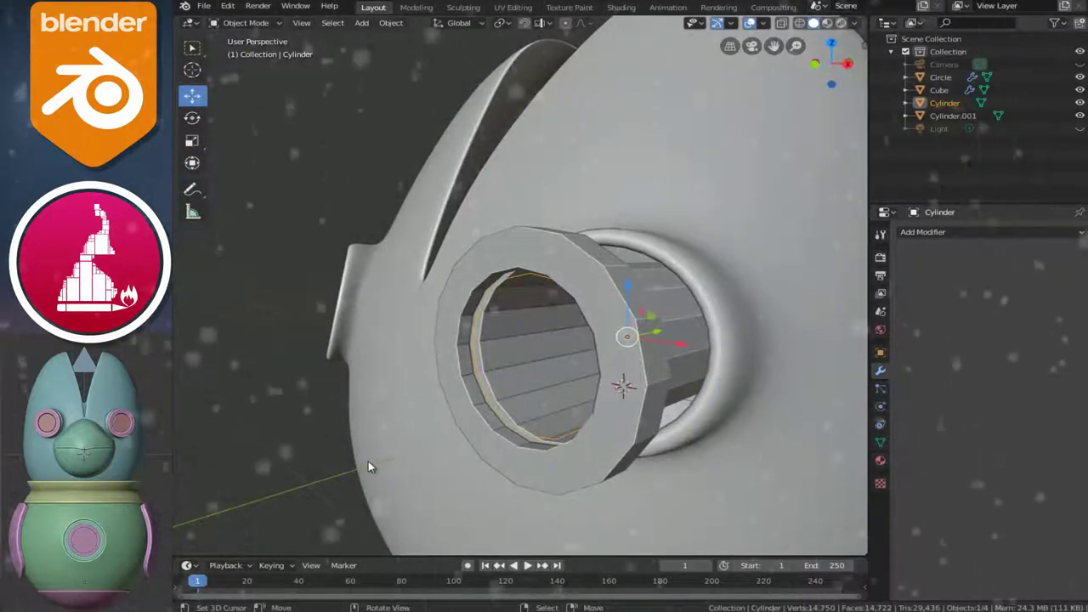
pyautogui.press('KP_Divide')
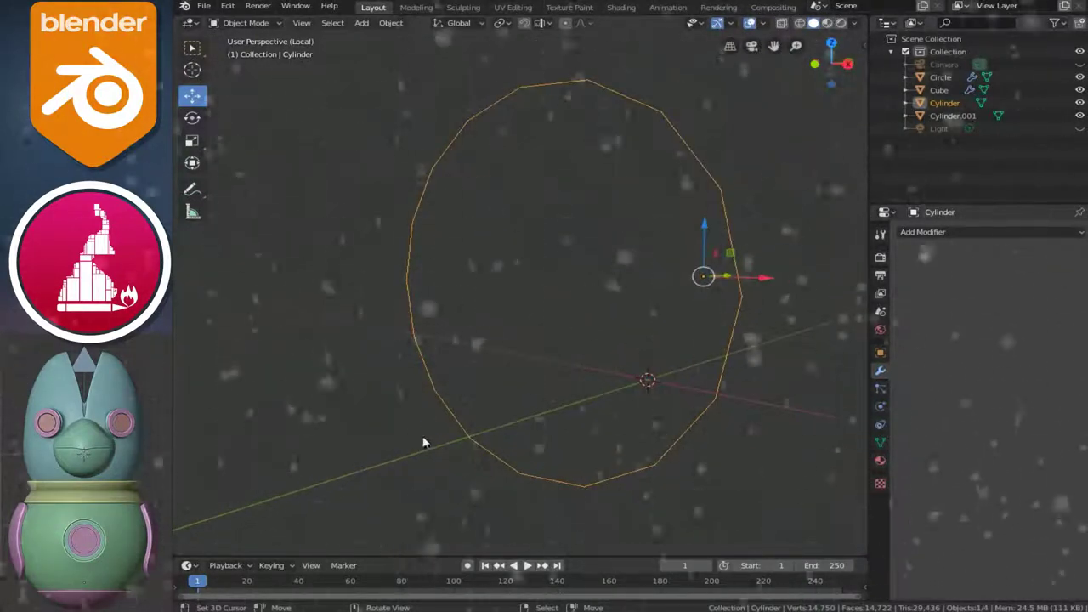
# Select all the ring's vertices in Edit Mode and extrude a first smaller ring inward
pyautogui.press('Tab')
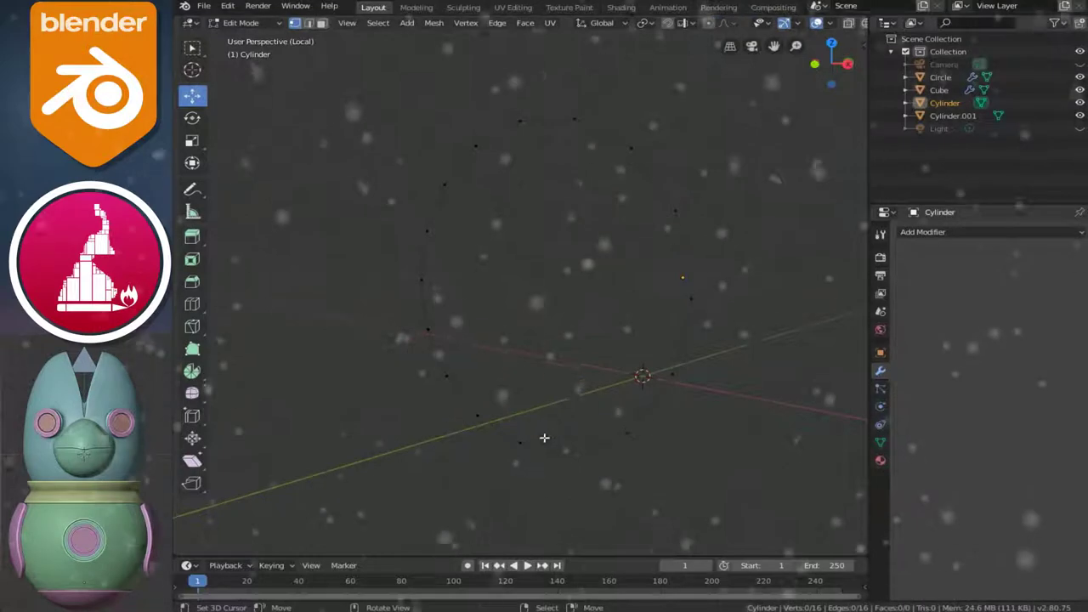
pyautogui.press('a')
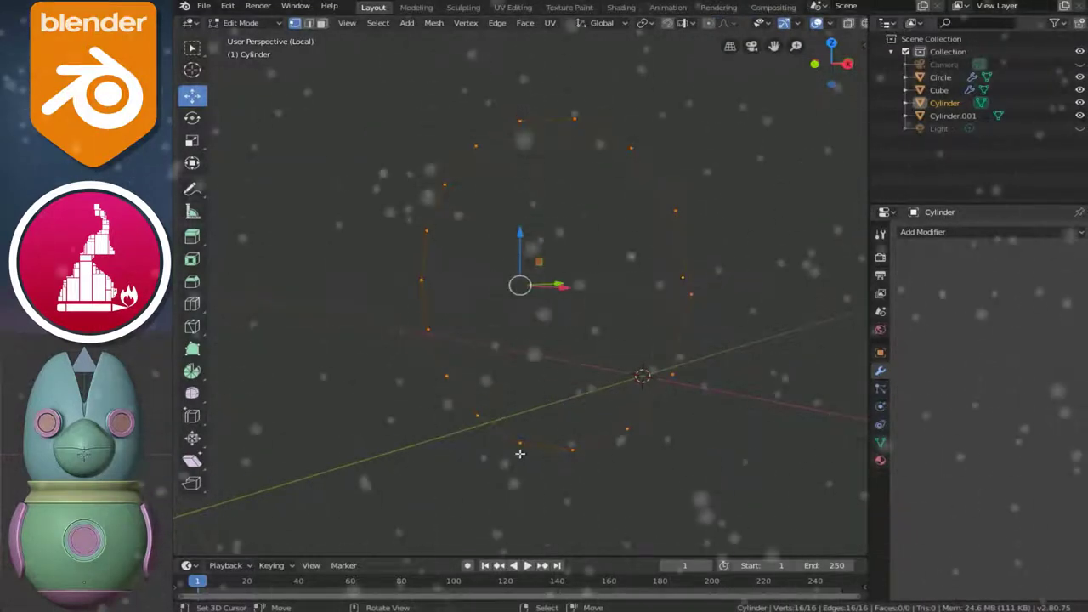
pyautogui.moveTo(494, 390)
pyautogui.mouseDown(button='middle')
pyautogui.moveTo(566, 407)
pyautogui.moveTo(580, 394)
pyautogui.moveTo(566, 395)
pyautogui.mouseUp(button='middle')
pyautogui.press('e')
pyautogui.rightClick(599, 430)
pyautogui.press('s')
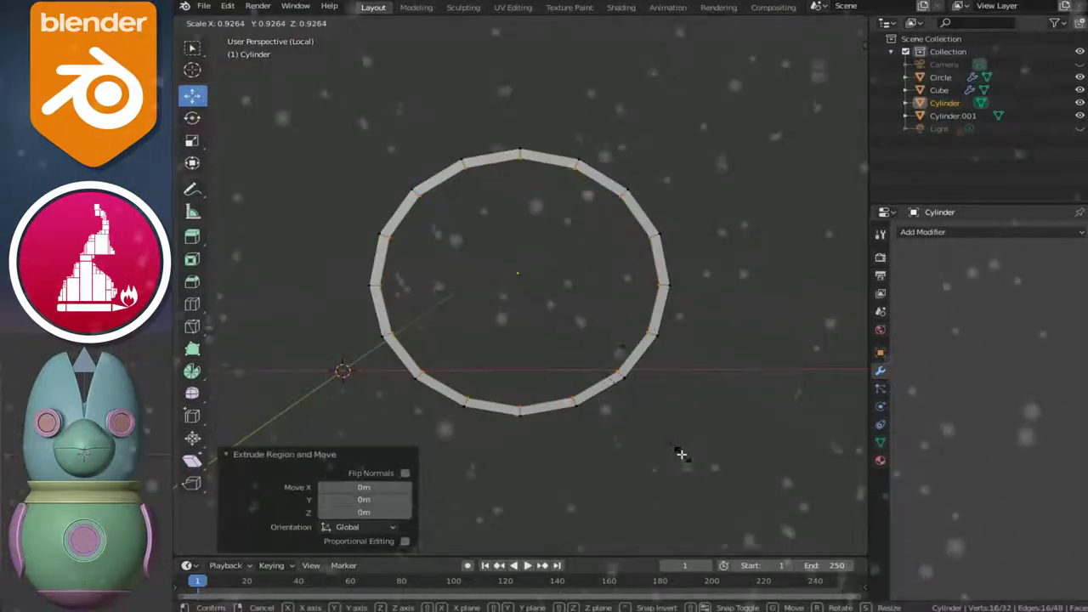
pyautogui.click(680, 452)
# Shrink several more concentric rings inward, ending with a tiny innermost ring
pyautogui.press('g')
pyautogui.press('Escape')
pyautogui.hotkey('ctrl', 'z')
pyautogui.press('s')
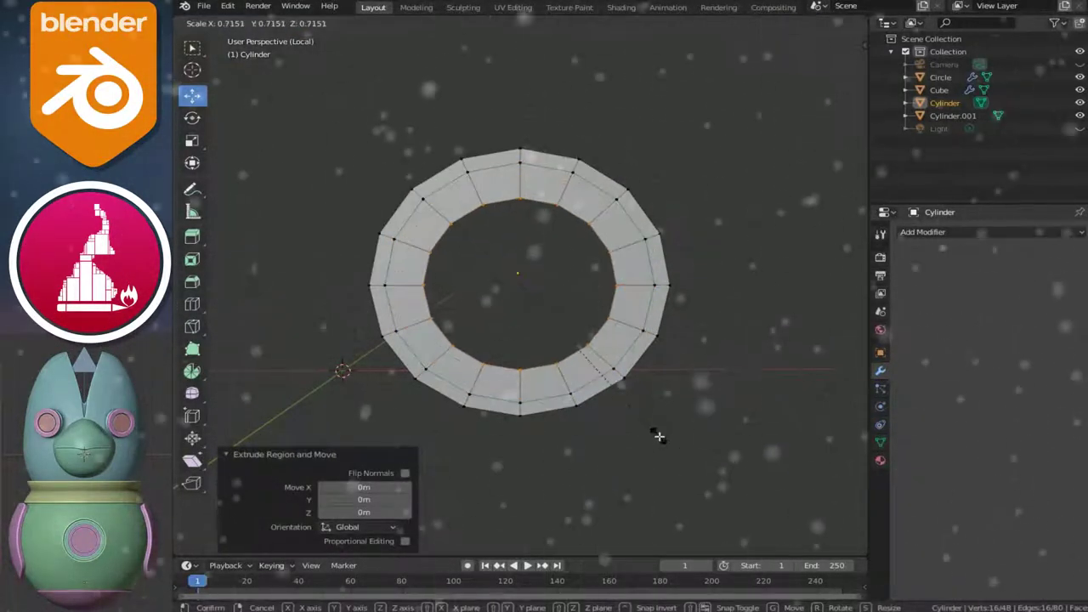
pyautogui.click(709, 476)
pyautogui.press('g')
pyautogui.press('Escape')
pyautogui.hotkey('ctrl', 'z')
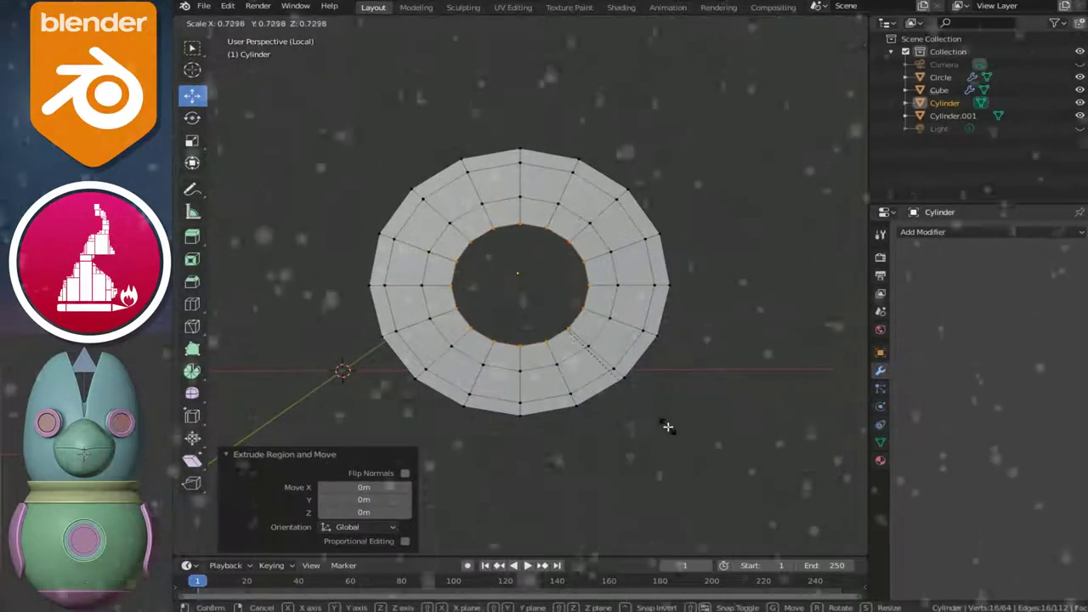
pyautogui.press('s')
pyautogui.click(733, 476)
pyautogui.hotkey('ctrl', 'z')
pyautogui.press('s')
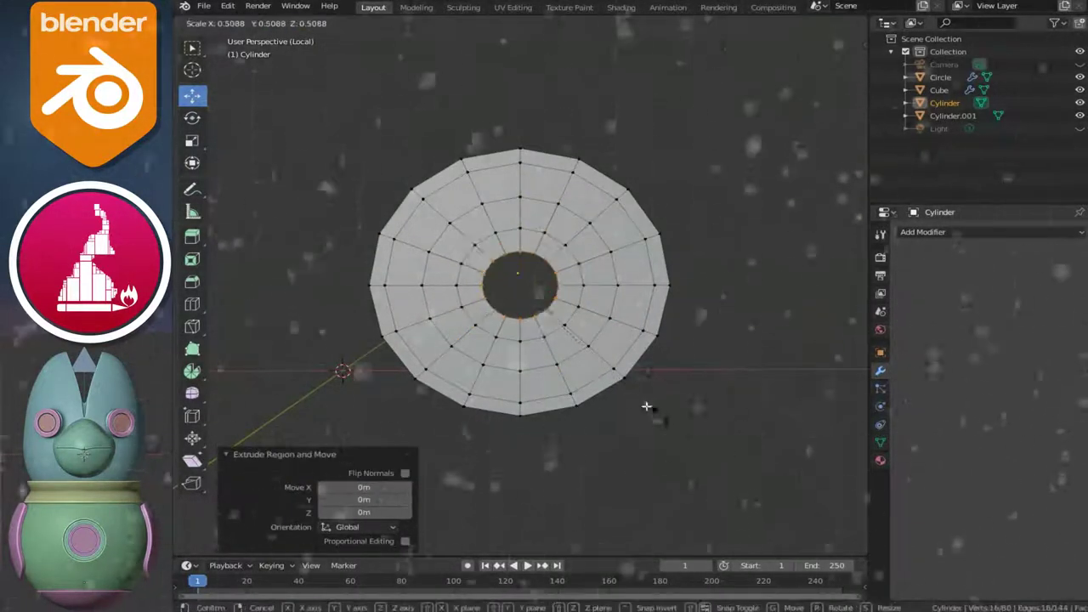
pyautogui.click(561, 341)
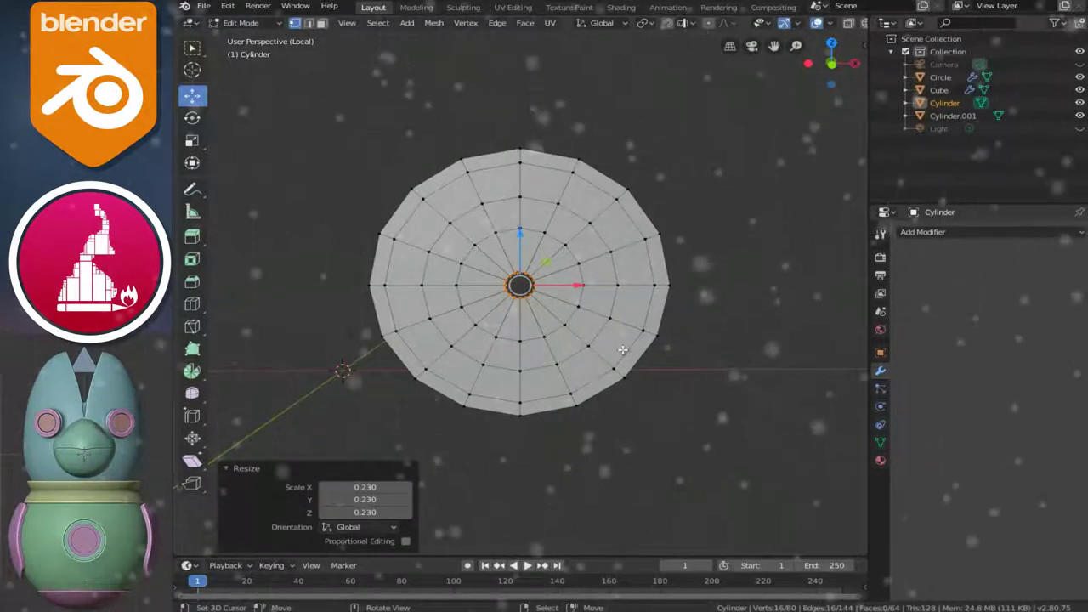
# Extrude the innermost ring, merge it at the centre, and scale the centre loop up by 2.059
pyautogui.press('e')
pyautogui.rightClick(557, 294)
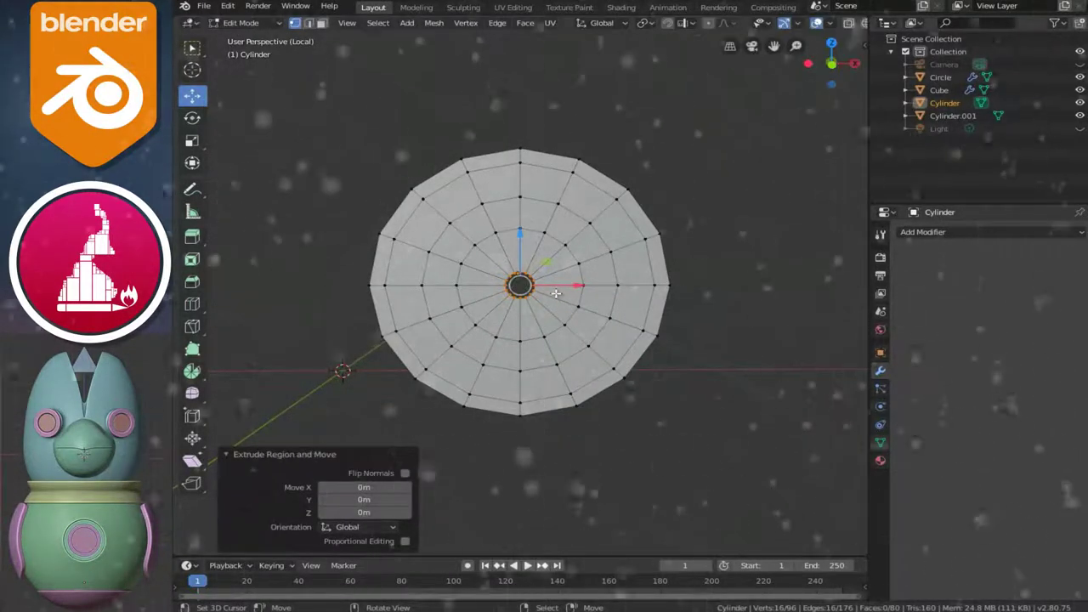
pyautogui.press('m')
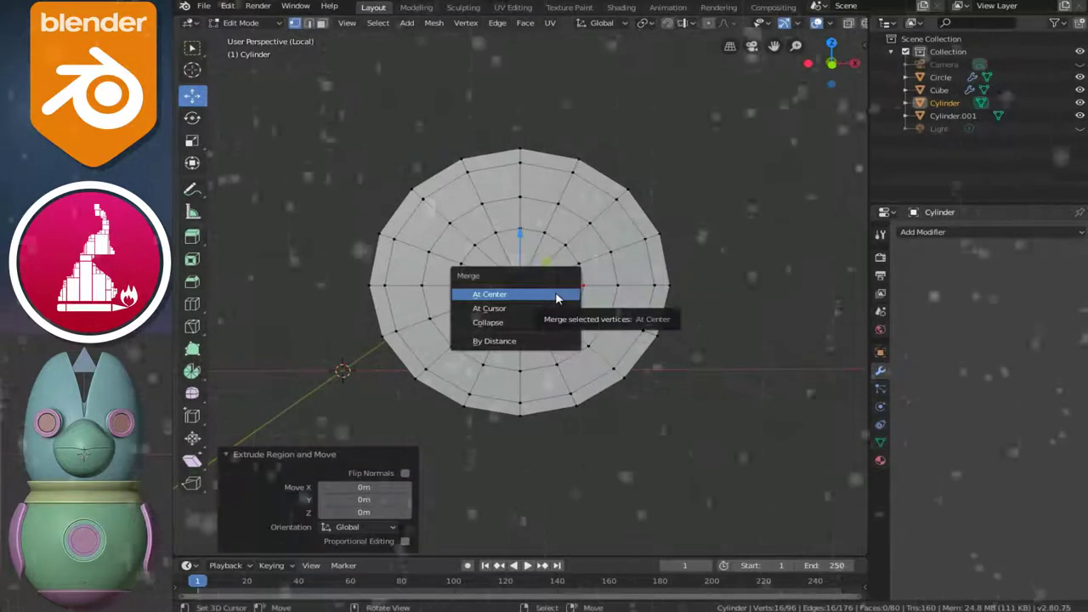
pyautogui.click(558, 294)
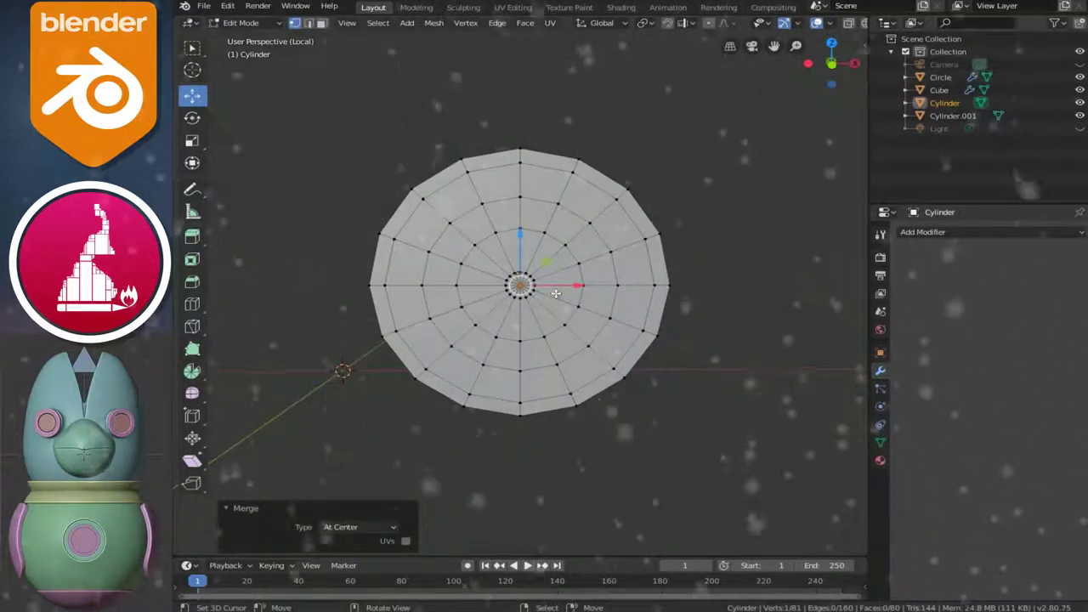
pyautogui.scroll(3, 558, 298)
pyautogui.keyDown('alt'); pyautogui.click(532, 306); pyautogui.keyUp('alt')
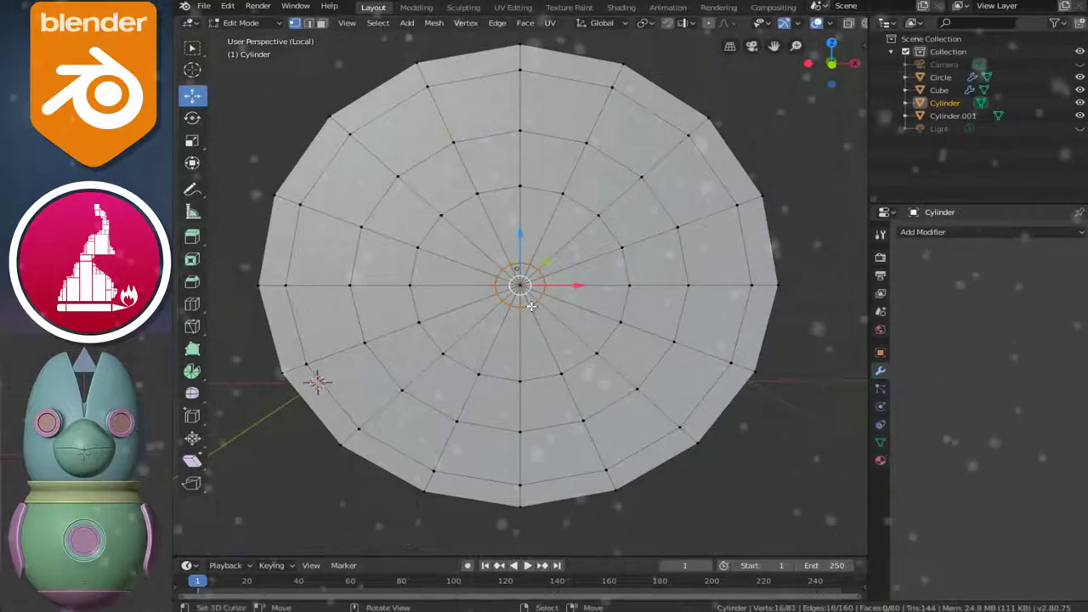
pyautogui.press('s')
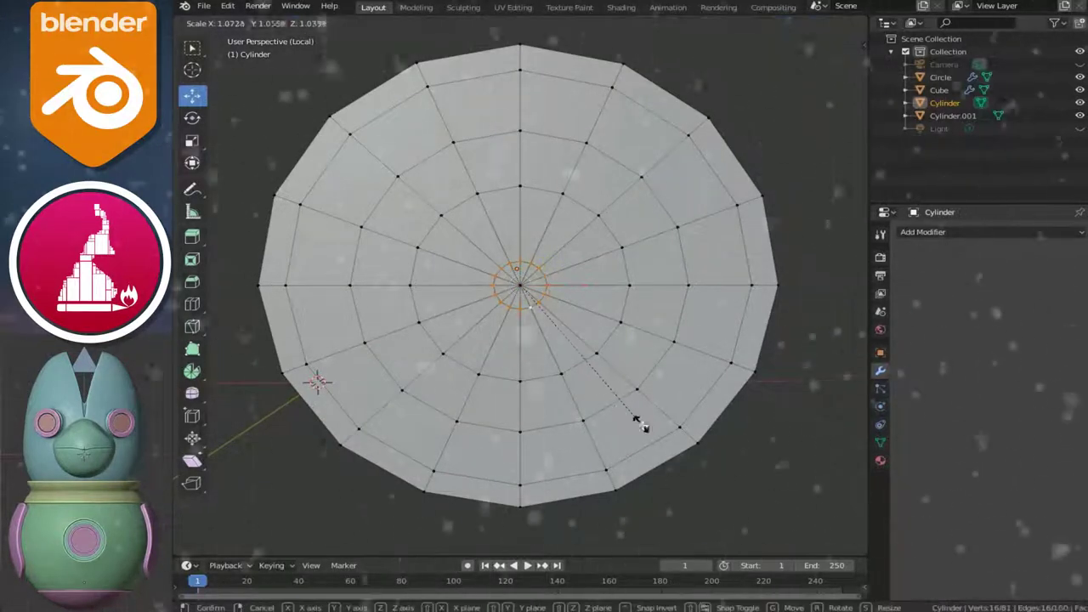
pyautogui.click(776, 537)
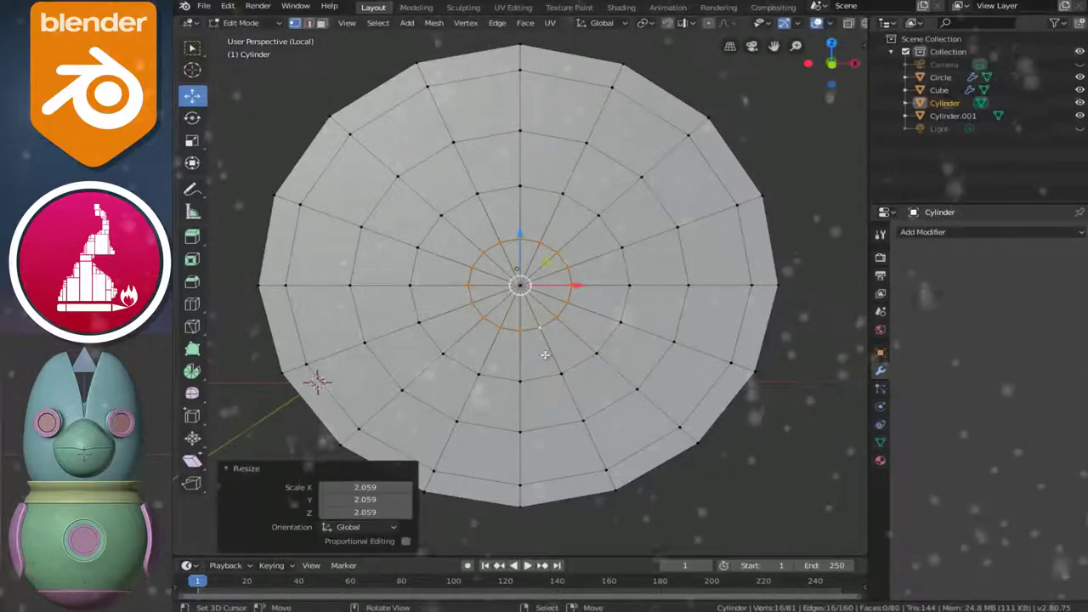
pyautogui.scroll(-4, 468, 287)
pyautogui.moveTo(468, 287)
pyautogui.mouseDown(button='middle')
pyautogui.moveTo(434, 308)
pyautogui.moveTo(552, 315)
pyautogui.mouseUp(button='middle')
# In Object Mode, add a Solidify modifier with 0.05m thickness to the disc and apply it
pyautogui.press('Tab')
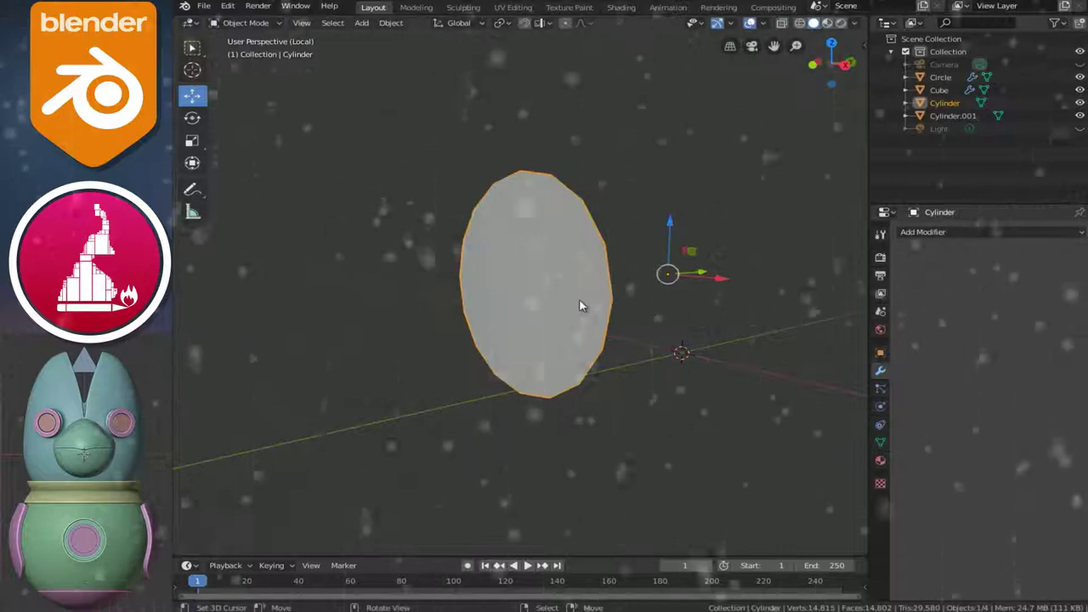
pyautogui.scroll(1, 582, 299)
pyautogui.click(922, 233)
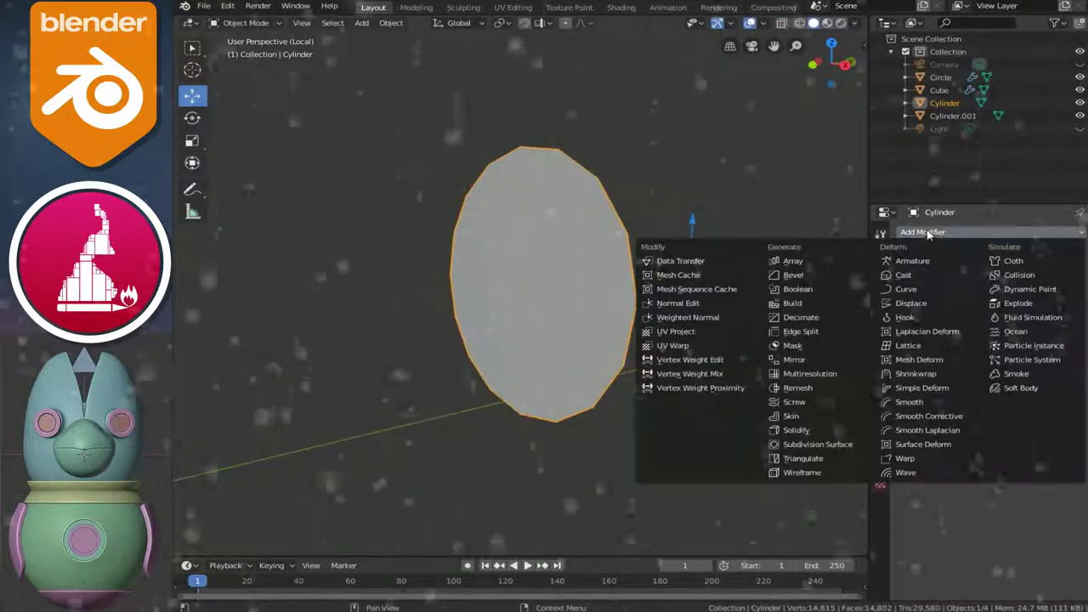
pyautogui.click(811, 431)
pyautogui.moveTo(702, 347); pyautogui.dragTo(636, 303, button='middle')
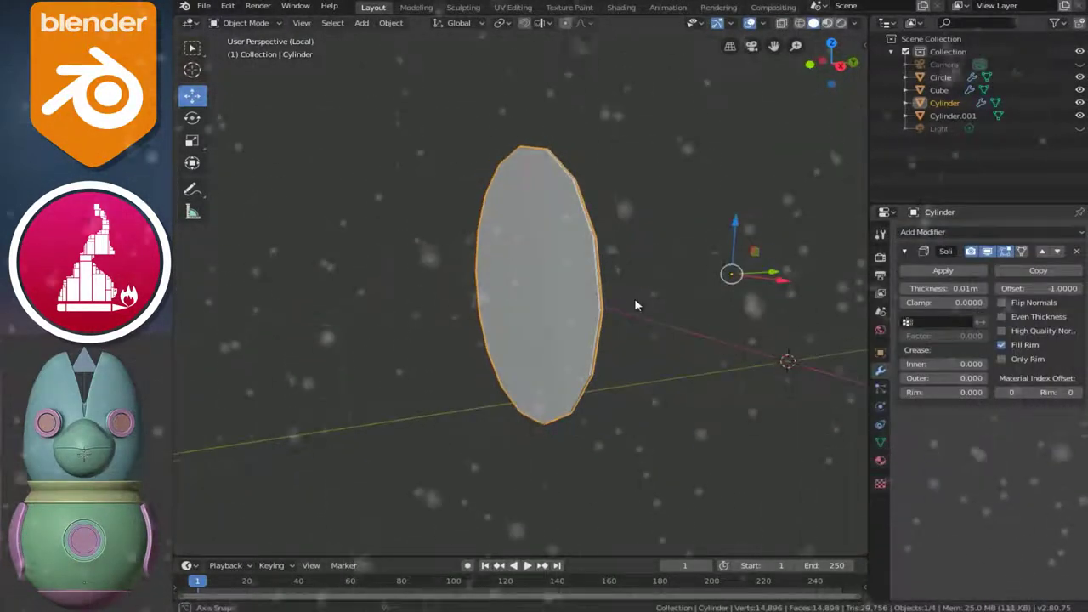
pyautogui.moveTo(932, 289); pyautogui.dragTo(929, 289)
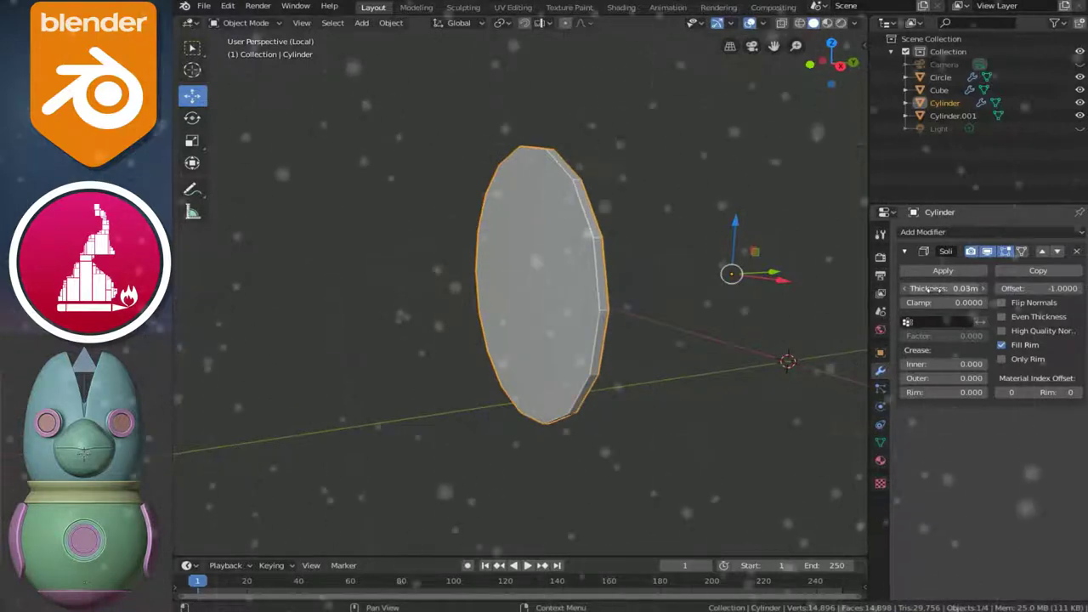
pyautogui.moveTo(775, 296); pyautogui.dragTo(708, 306, button='middle')
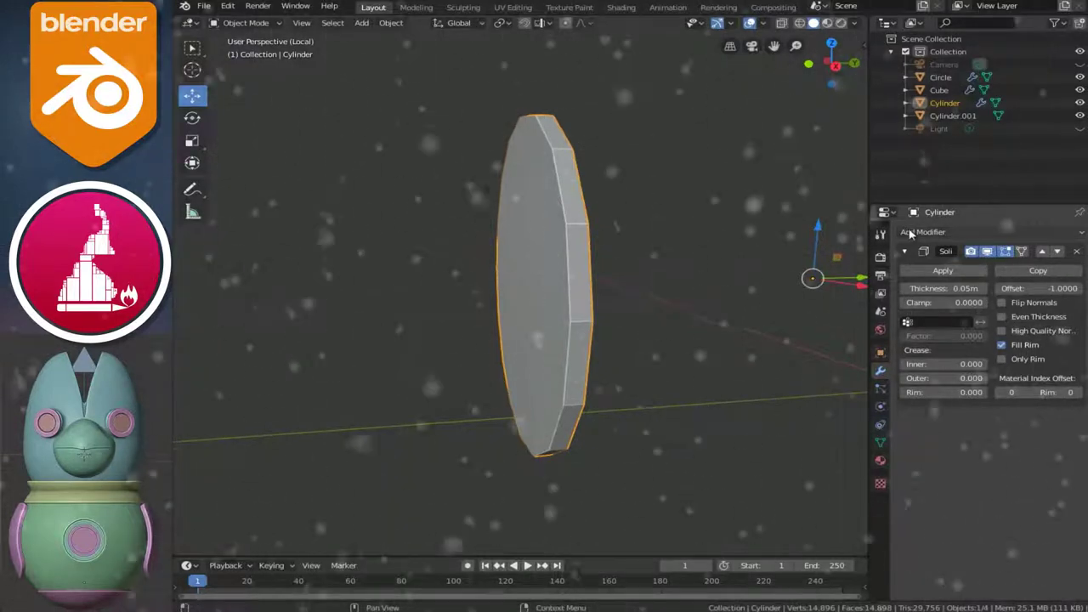
pyautogui.moveTo(583, 308)
pyautogui.mouseDown(button='middle')
pyautogui.moveTo(623, 316)
pyautogui.moveTo(524, 338)
pyautogui.moveTo(583, 406)
pyautogui.moveTo(563, 360)
pyautogui.mouseUp(button='middle')
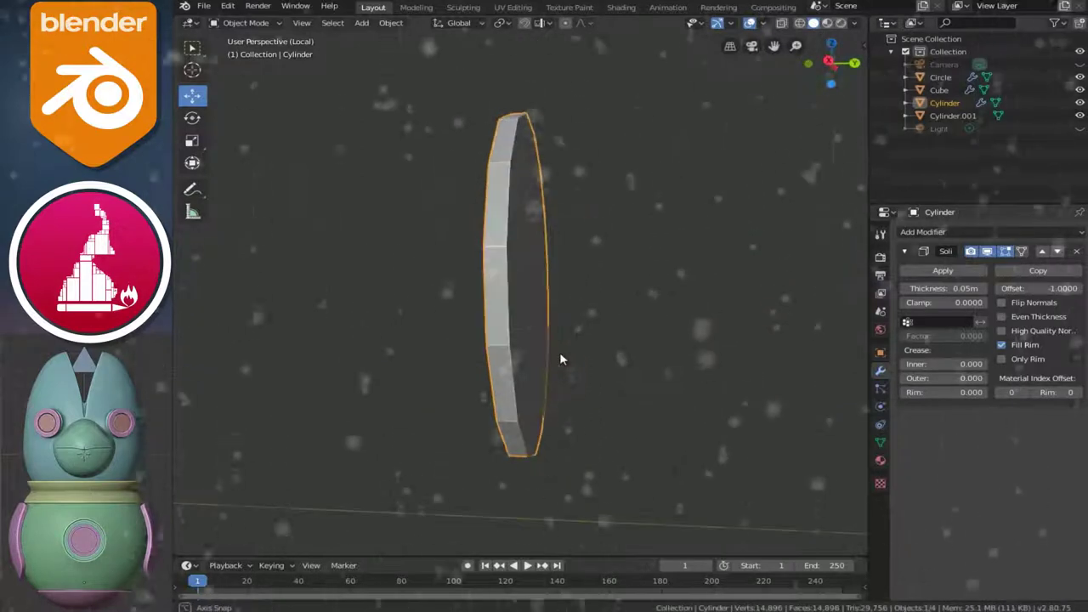
pyautogui.click(940, 272)
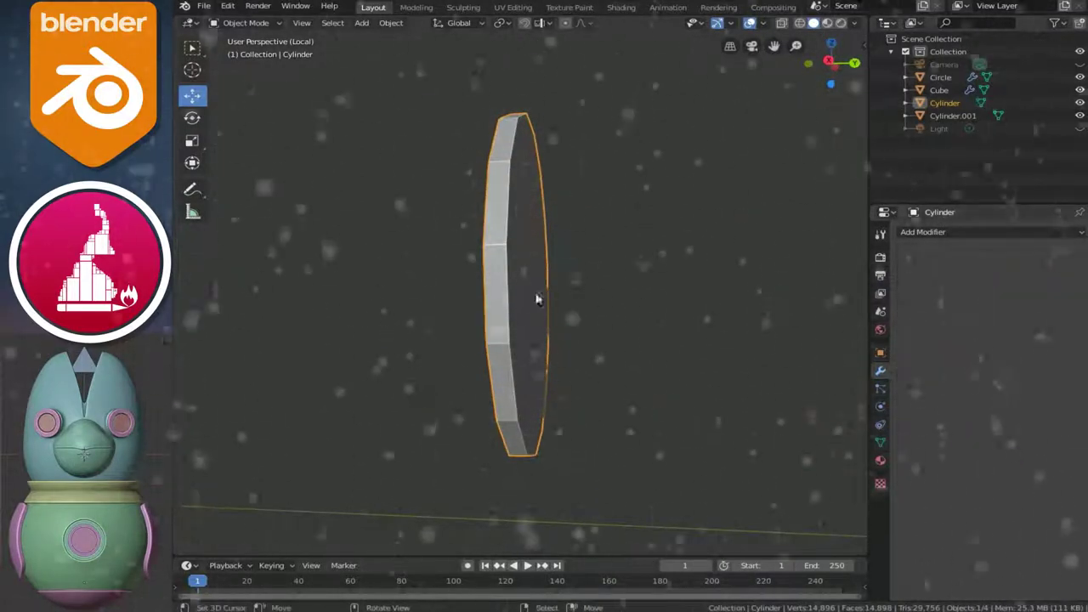
pyautogui.moveTo(536, 297); pyautogui.dragTo(553, 318, button='middle')
pyautogui.click(927, 231)
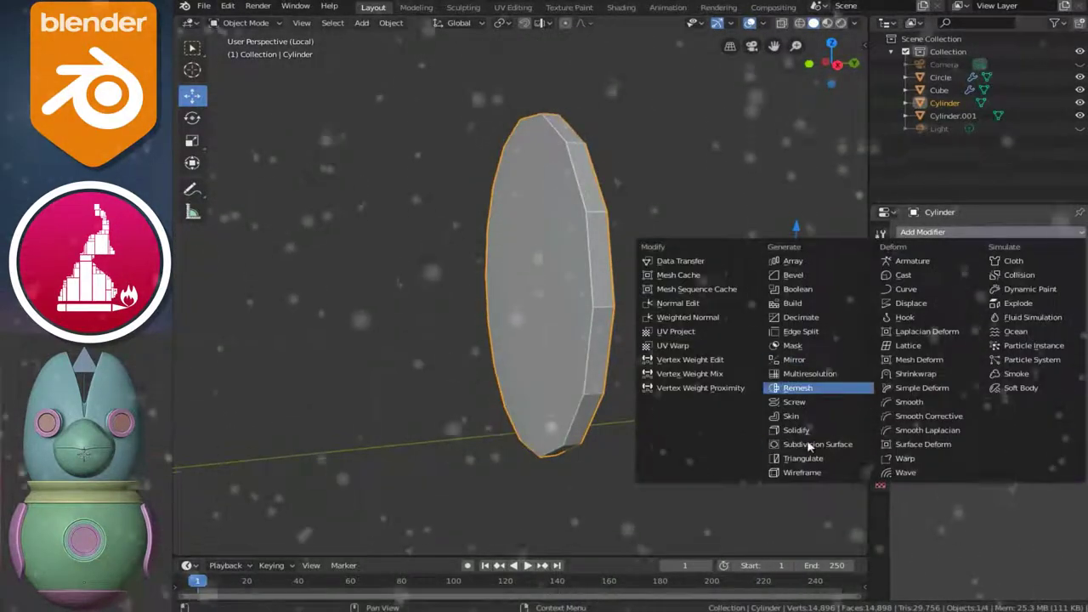
# Add a Subdivision Surface modifier and a loop cut slid toward one rim of the disc
pyautogui.click(821, 446)
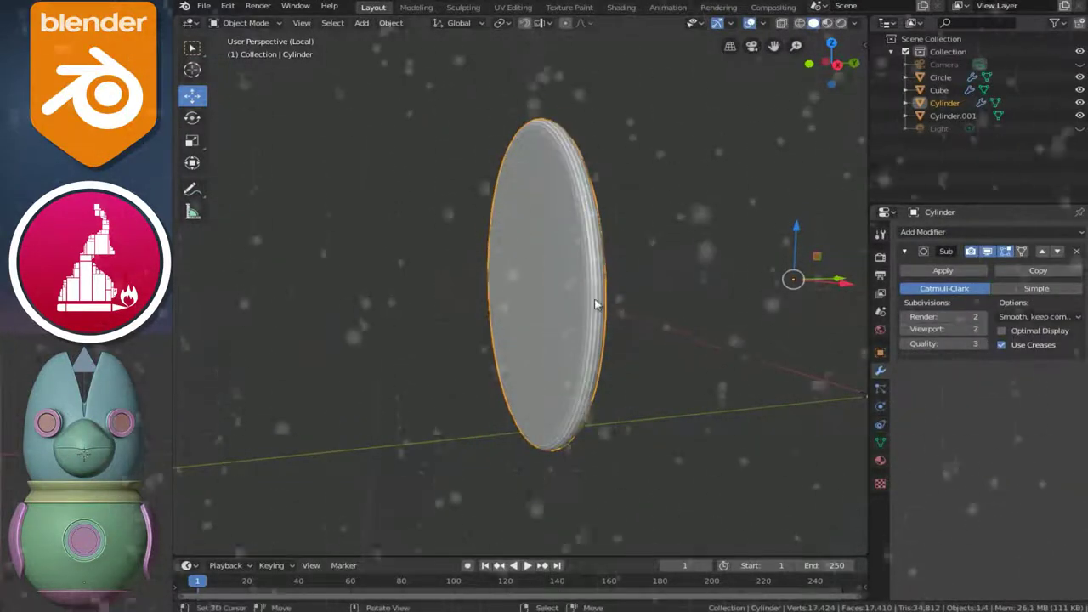
pyautogui.press('Tab')
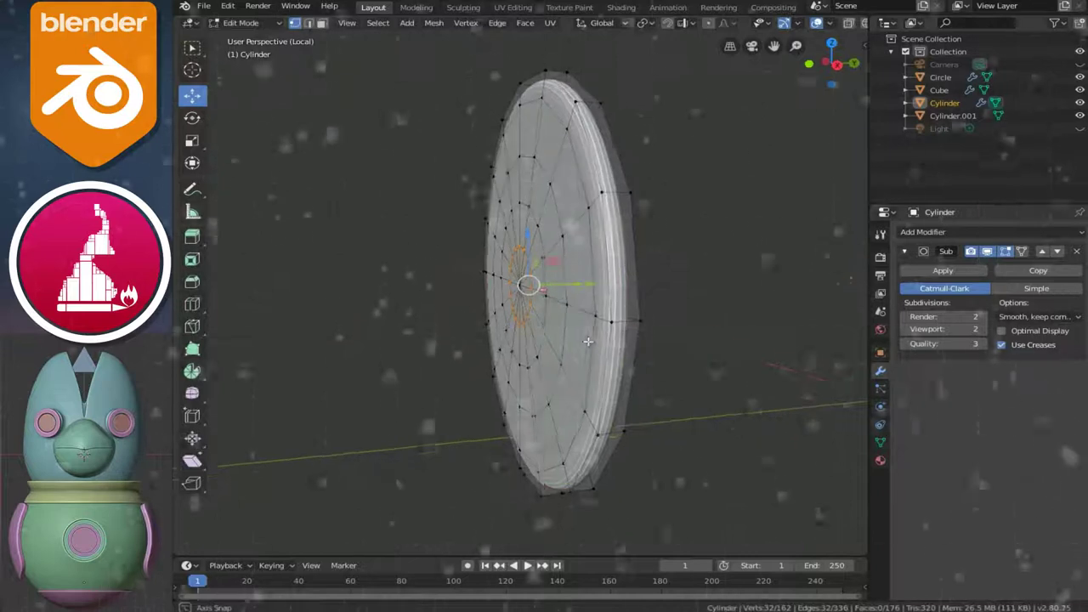
pyautogui.moveTo(587, 341); pyautogui.dragTo(557, 349, button='middle')
pyautogui.hotkey('ctrl', 'r')
pyautogui.click(580, 406)
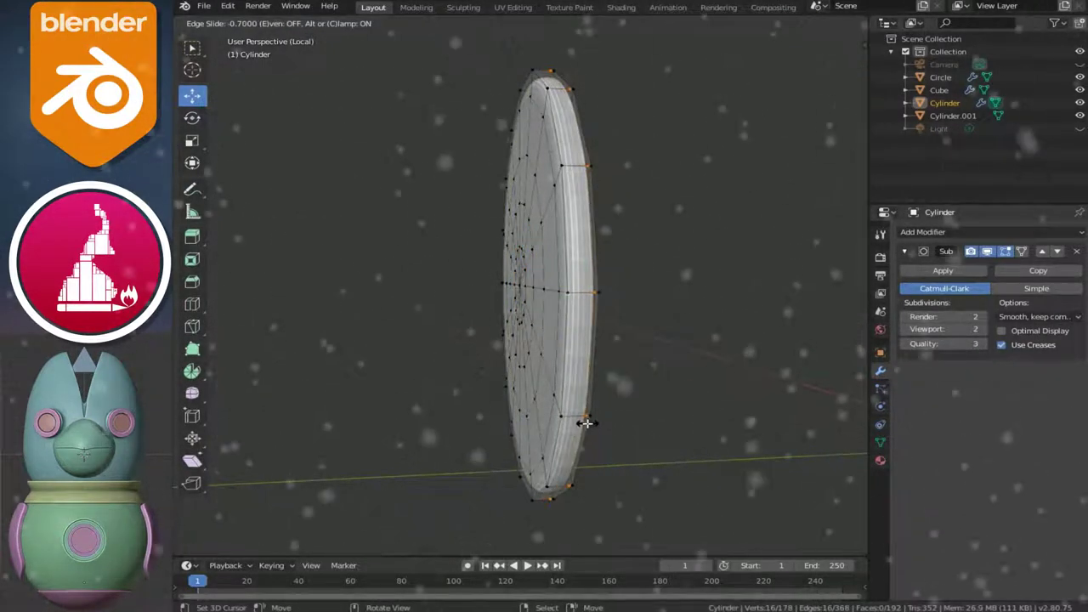
pyautogui.click(583, 420)
# Add a second loop cut near the other rim, then return to Object Mode
pyautogui.hotkey('ctrl', 'r')
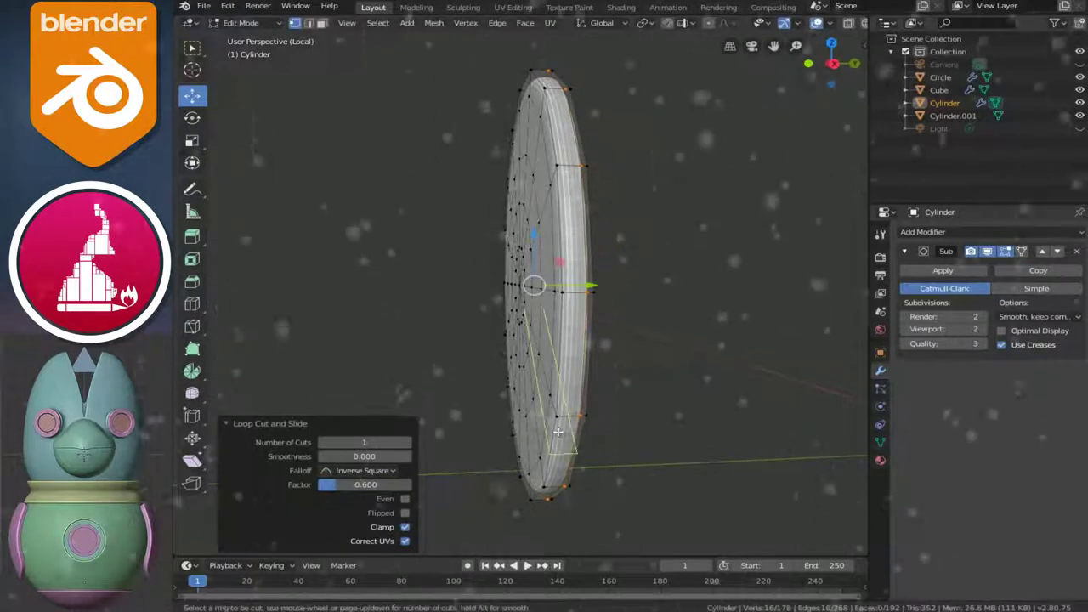
pyautogui.click(559, 424)
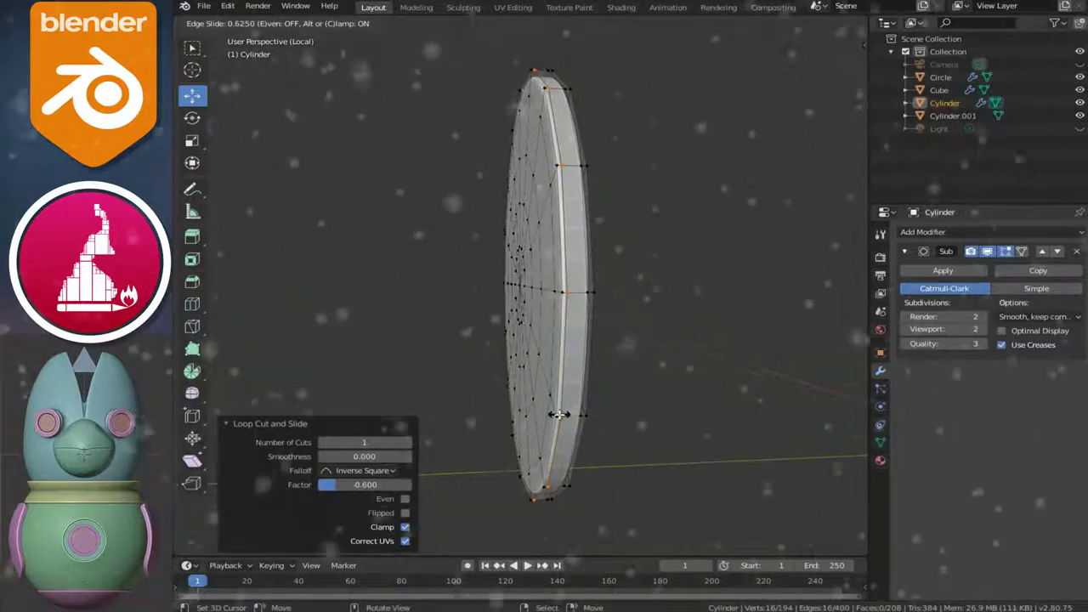
pyautogui.click(558, 414)
pyautogui.press('KP_1')
pyautogui.press('Tab')
pyautogui.moveTo(529, 323)
pyautogui.mouseDown(button='middle')
pyautogui.moveTo(532, 255)
pyautogui.moveTo(423, 292)
pyautogui.mouseUp(button='middle')
# Shade the eye disc smooth
pyautogui.rightClick(423, 291)
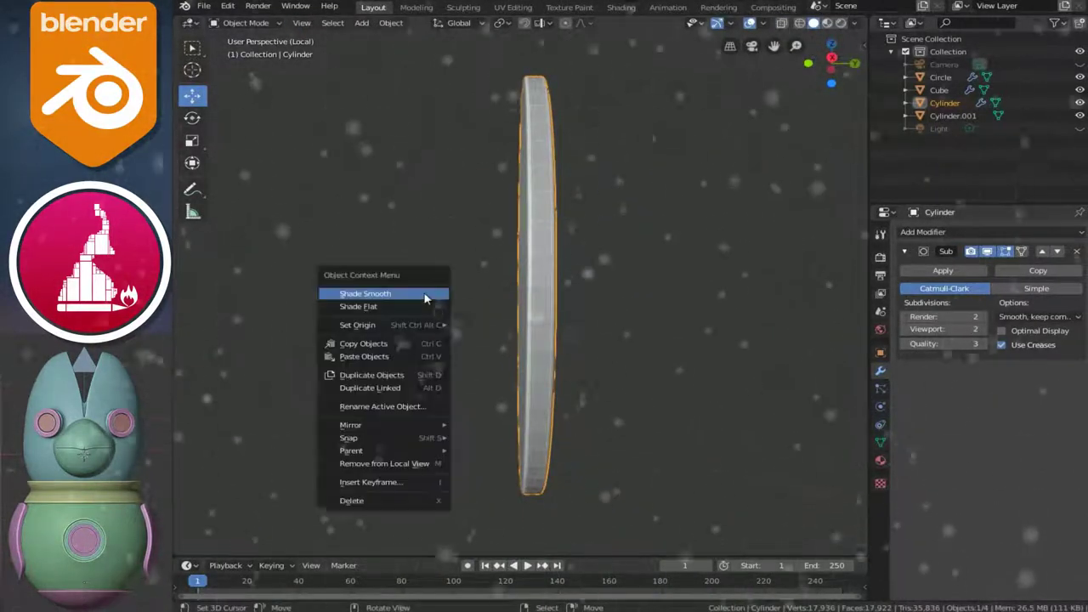
pyautogui.click(425, 296)
pyautogui.moveTo(579, 313)
pyautogui.mouseDown(button='middle')
pyautogui.moveTo(610, 351)
pyautogui.moveTo(726, 337)
pyautogui.moveTo(736, 358)
pyautogui.mouseUp(button='middle')
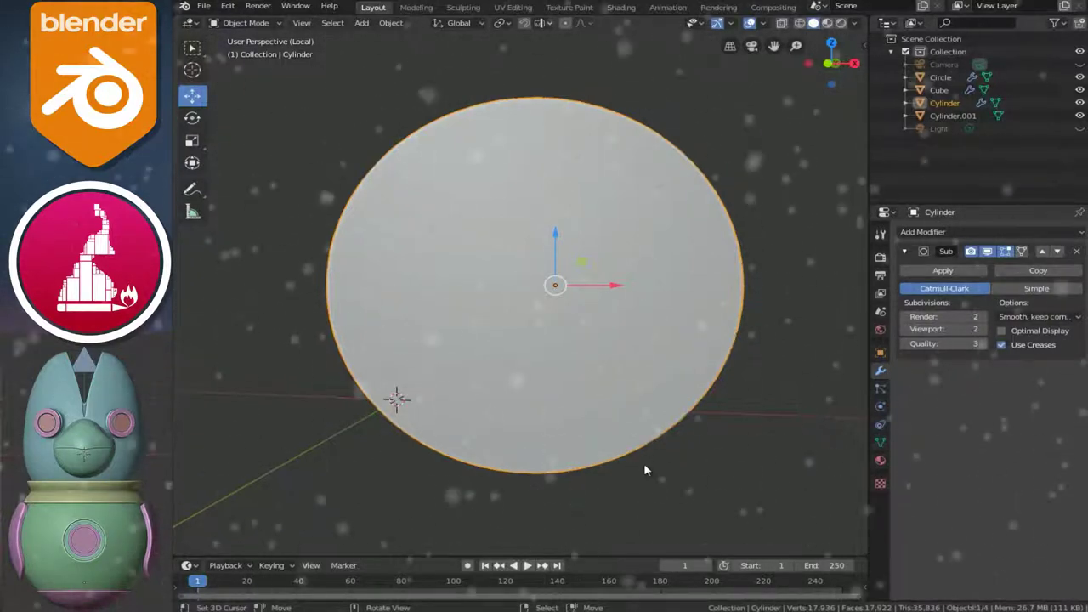
pyautogui.moveTo(625, 344); pyautogui.dragTo(538, 344, button='middle')
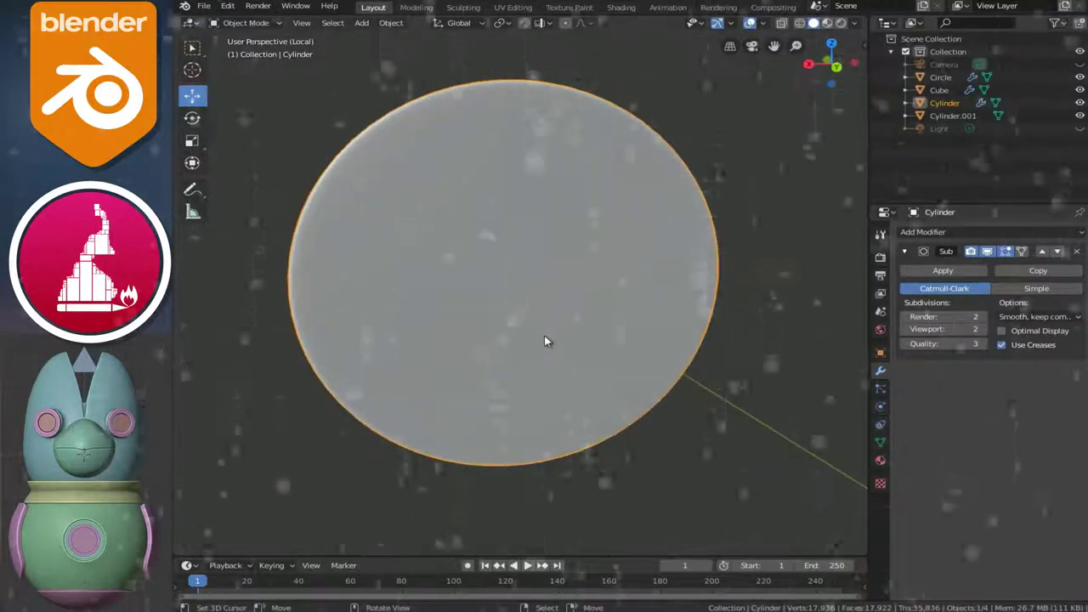
# Exit local view to show the whole head and select the eye tube Cylinder.001
pyautogui.press('KP_Divide')
pyautogui.moveTo(545, 341)
pyautogui.mouseDown(button='middle')
pyautogui.moveTo(630, 444)
pyautogui.moveTo(573, 427)
pyautogui.mouseUp(button='middle')
pyautogui.click(630, 443)
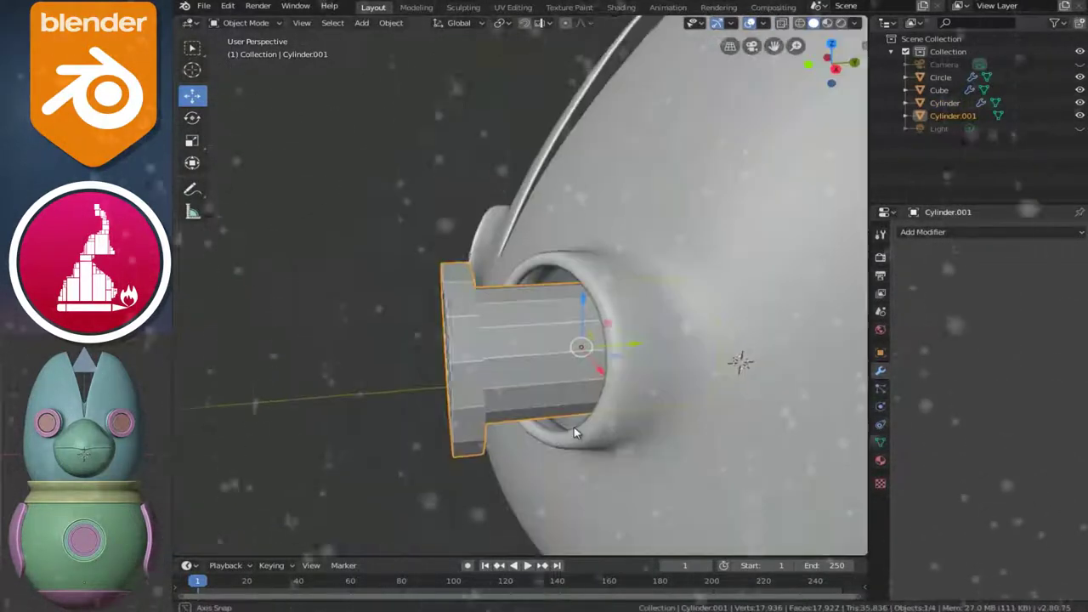
# Isolate Cylinder.001, add a level-2 Subdivision Surface modifier, and shade it smooth
pyautogui.press('KP_Divide')
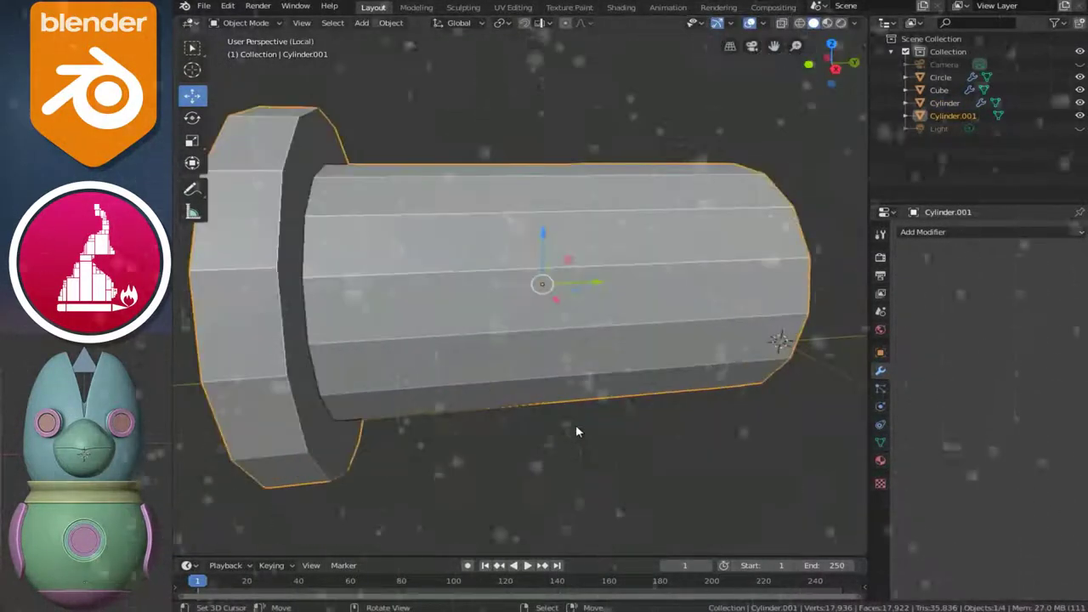
pyautogui.scroll(-2, 425, 351)
pyautogui.moveTo(401, 347)
pyautogui.mouseDown(button='middle')
pyautogui.moveTo(583, 367)
pyautogui.moveTo(545, 417)
pyautogui.moveTo(355, 386)
pyautogui.moveTo(469, 379)
pyautogui.mouseUp(button='middle')
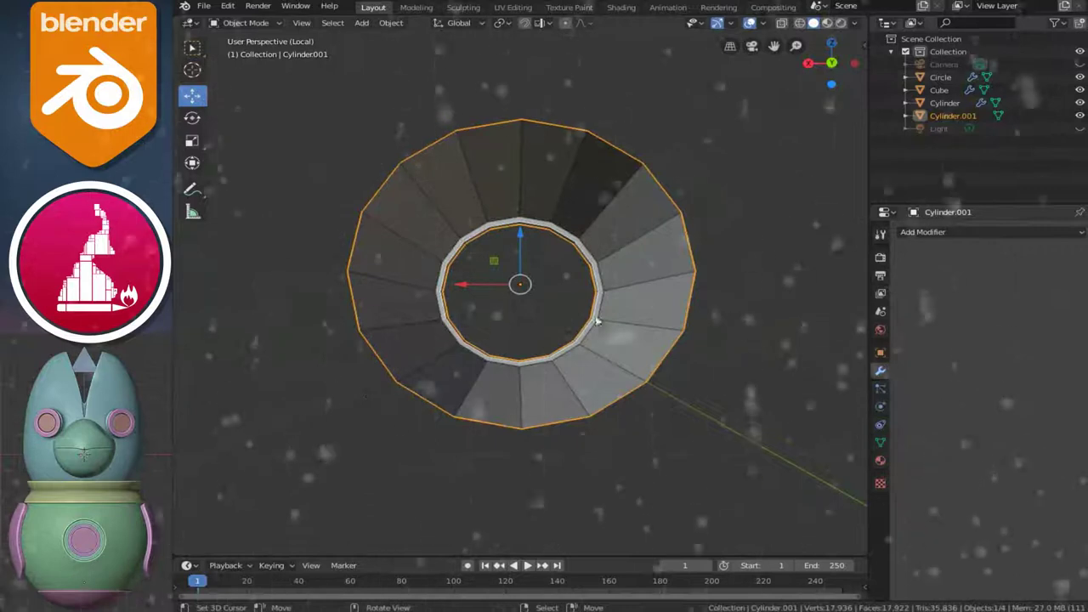
pyautogui.moveTo(427, 340); pyautogui.dragTo(557, 332, button='middle')
pyautogui.click(922, 232)
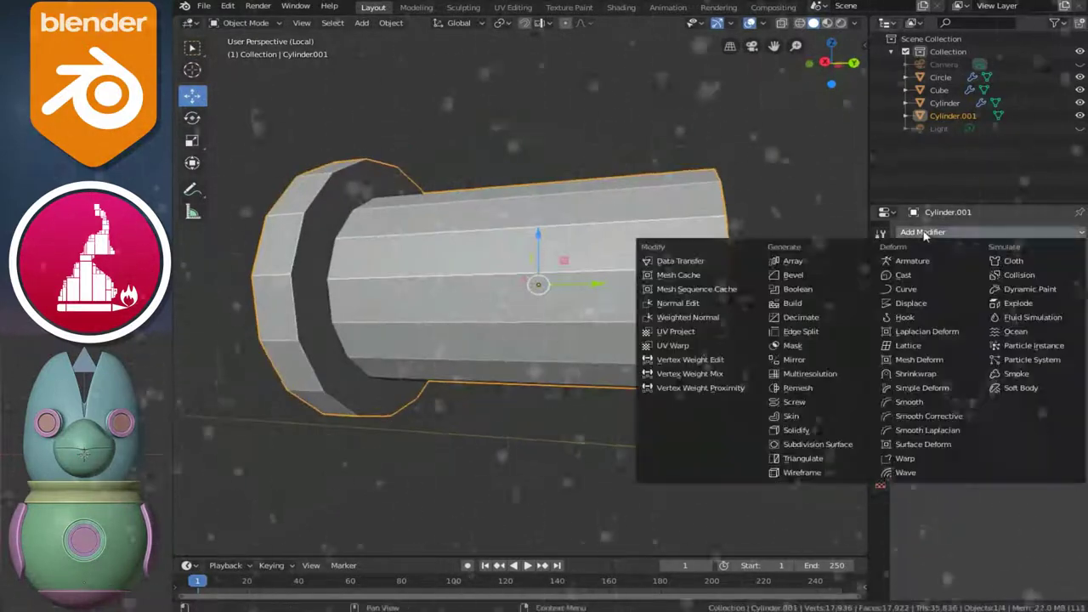
pyautogui.click(829, 443)
pyautogui.moveTo(298, 308)
pyautogui.mouseDown(button='middle')
pyautogui.moveTo(454, 318)
pyautogui.moveTo(342, 311)
pyautogui.mouseUp(button='middle')
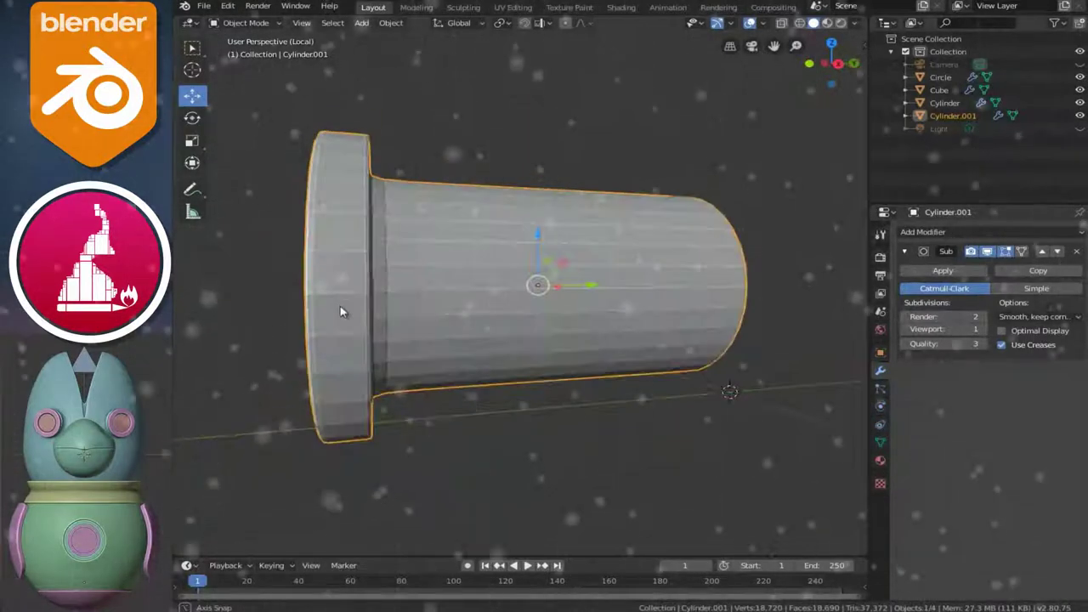
pyautogui.hotkey('ctrl', '2')
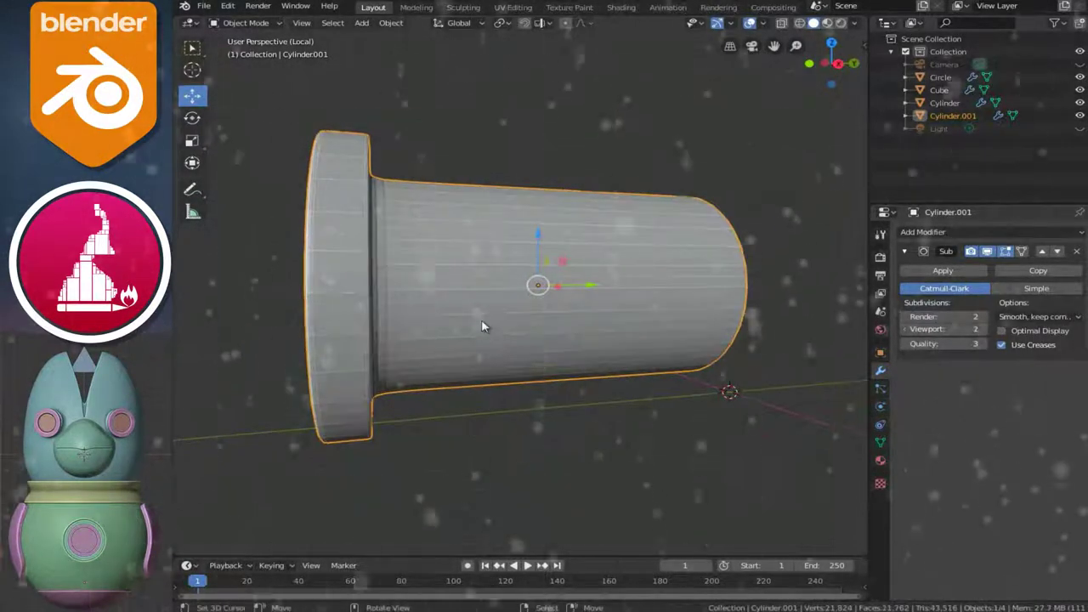
pyautogui.rightClick(497, 323)
pyautogui.click(496, 320)
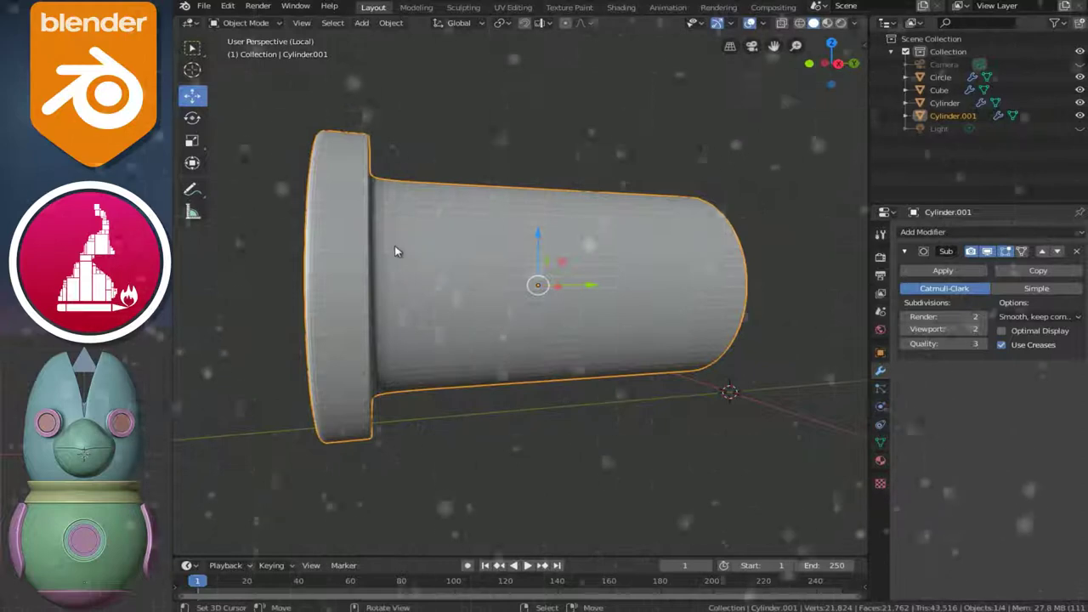
pyautogui.moveTo(434, 247)
pyautogui.mouseDown(button='middle')
pyautogui.moveTo(352, 264)
pyautogui.moveTo(238, 262)
pyautogui.moveTo(425, 243)
pyautogui.moveTo(382, 259)
pyautogui.mouseUp(button='middle')
# Add an edge loop near the eye tube's flange and slide it into position
pyautogui.press('Tab')
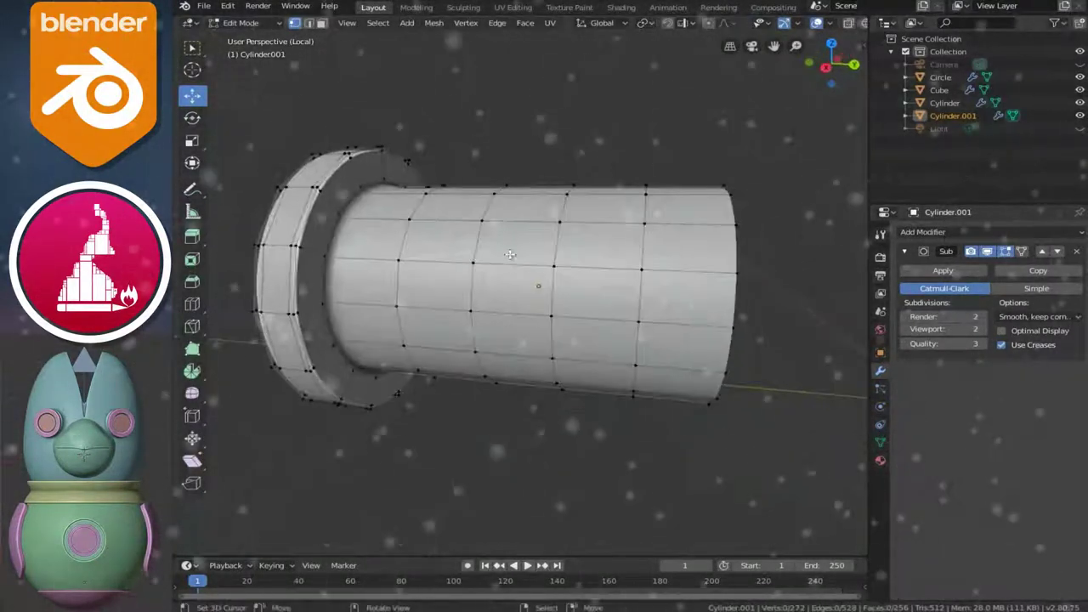
pyautogui.scroll(2, 381, 259)
pyautogui.scroll(1, 399, 270)
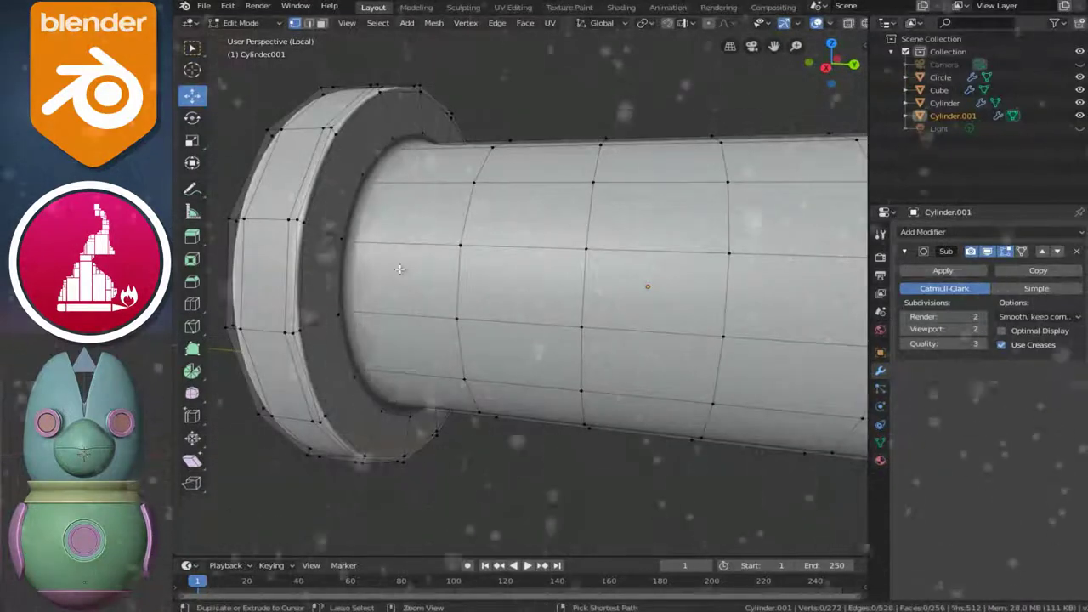
pyautogui.click(410, 291)
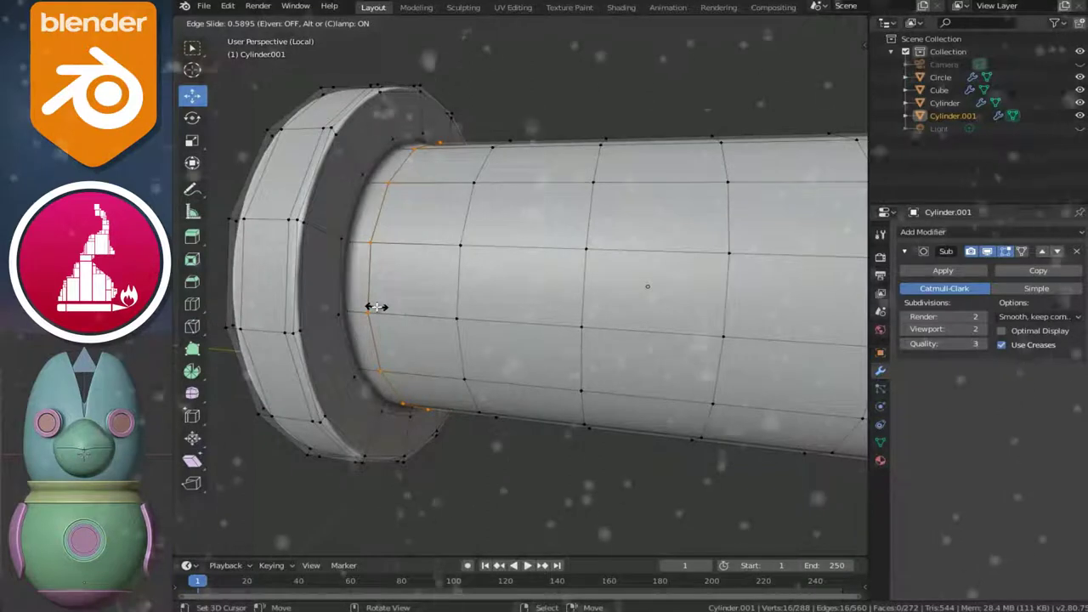
pyautogui.click(373, 307)
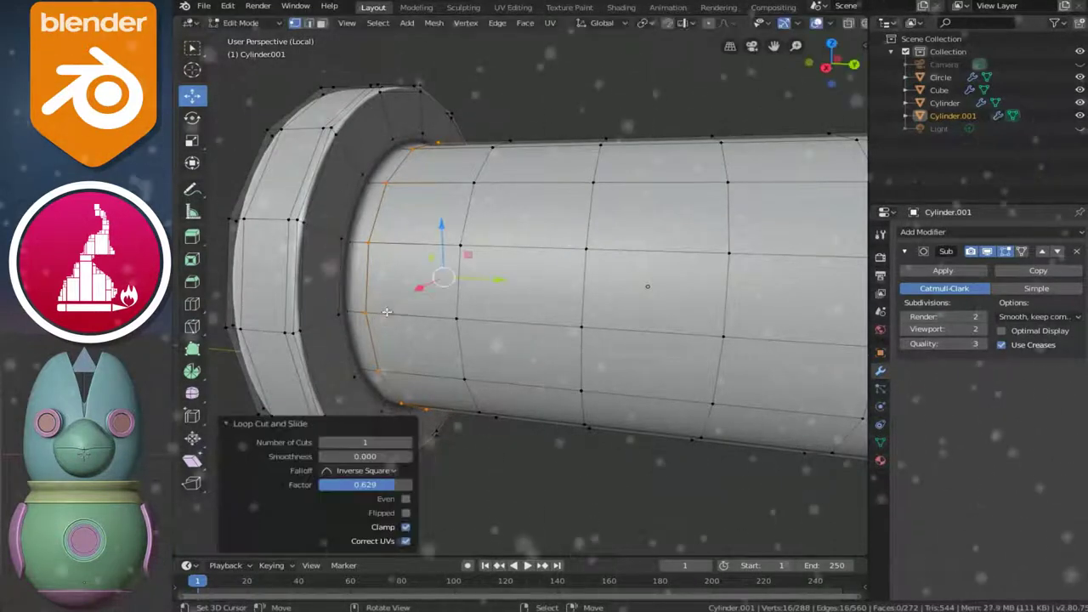
pyautogui.press('Tab')
# Enable On Cage to view the smoothed surface while editing the rim, then return to Object Mode
pyautogui.scroll(-1, 437, 315)
pyautogui.moveTo(432, 308)
pyautogui.mouseDown(button='middle')
pyautogui.moveTo(545, 298)
pyautogui.moveTo(400, 335)
pyautogui.moveTo(498, 309)
pyautogui.moveTo(518, 275)
pyautogui.moveTo(586, 281)
pyautogui.mouseUp(button='middle')
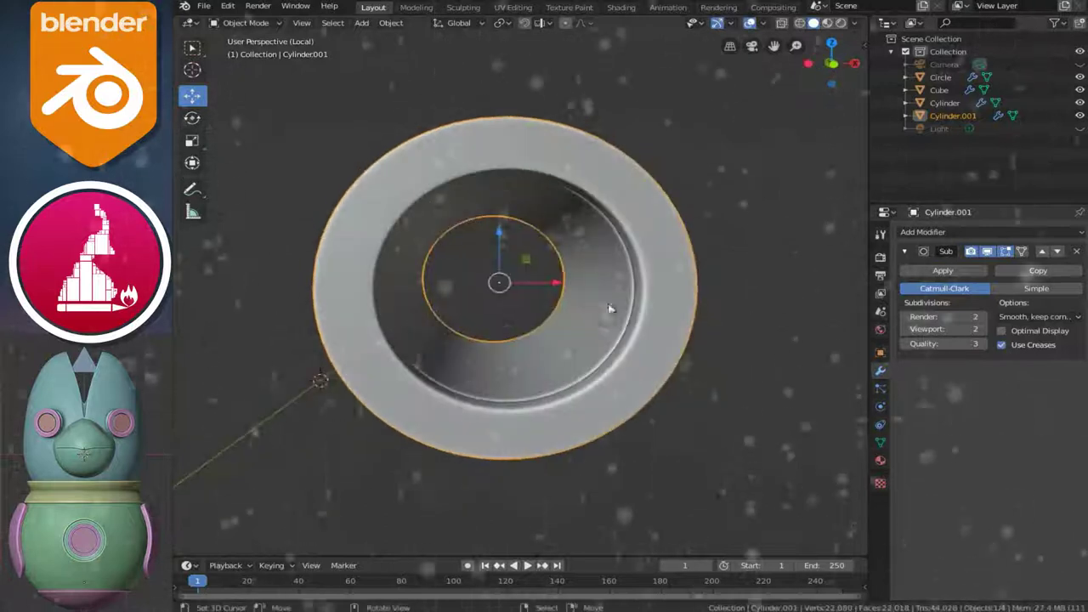
pyautogui.scroll(1, 609, 309)
pyautogui.moveTo(515, 377); pyautogui.dragTo(445, 376, button='middle')
pyautogui.press('Tab')
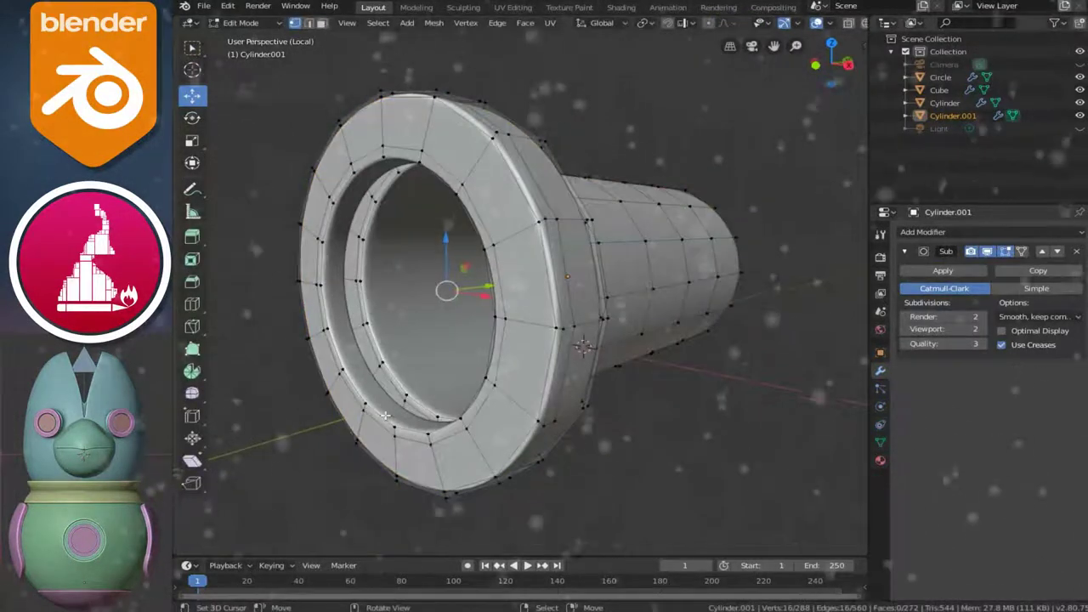
pyautogui.moveTo(389, 402); pyautogui.dragTo(425, 395, button='middle')
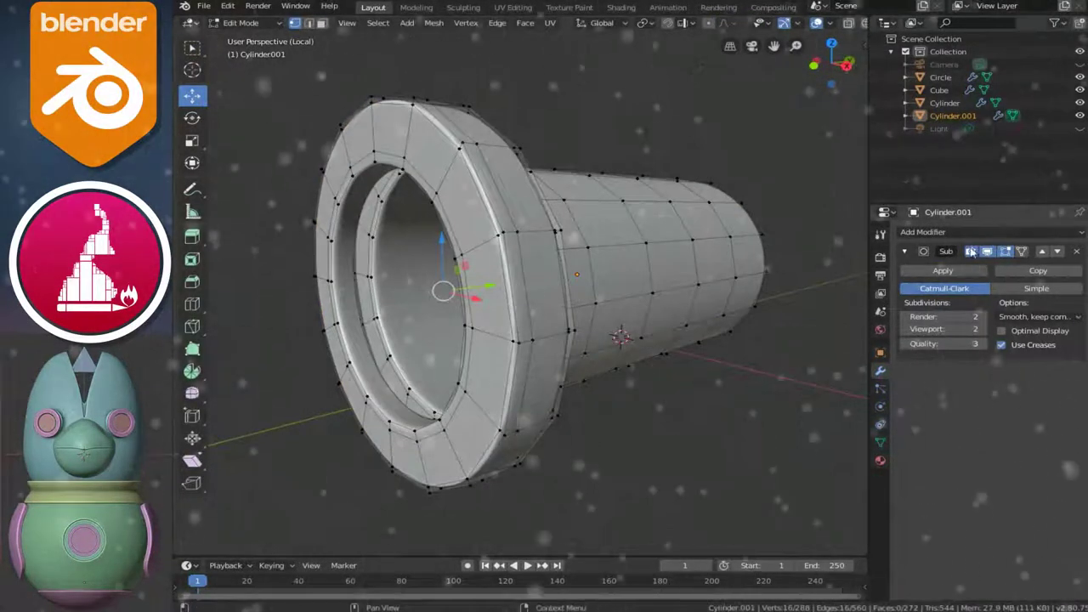
pyautogui.click(1021, 252)
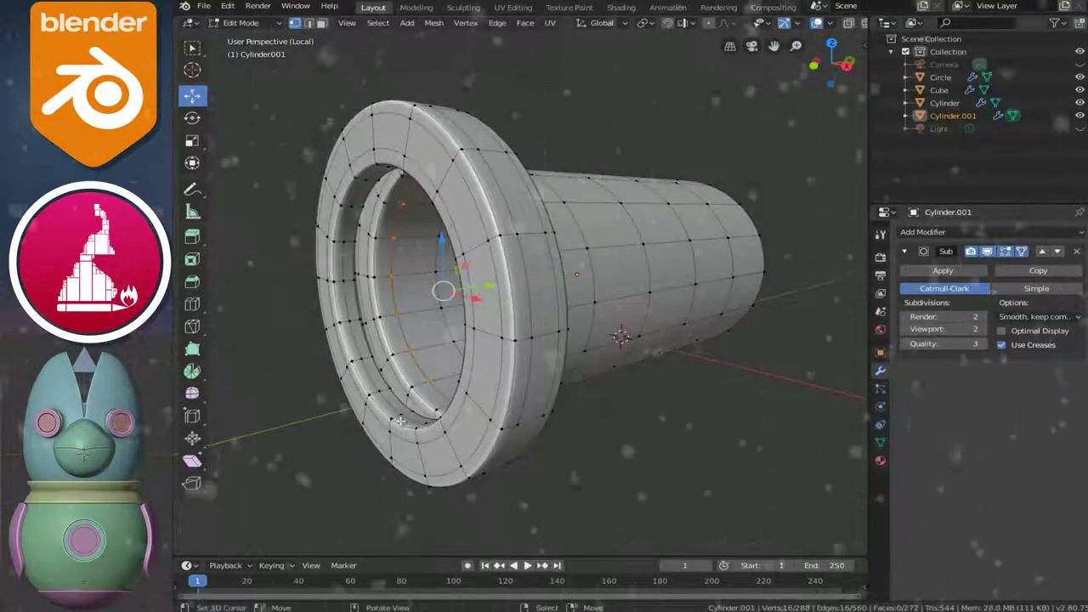
pyautogui.moveTo(399, 420)
pyautogui.mouseDown(button='middle')
pyautogui.moveTo(462, 388)
pyautogui.moveTo(363, 453)
pyautogui.mouseUp(button='middle')
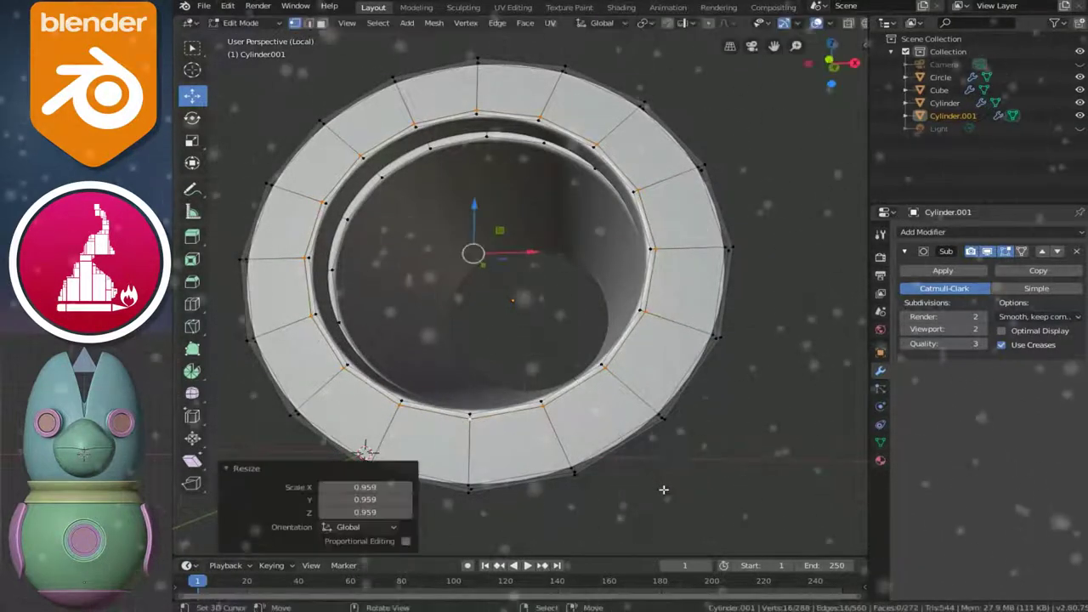
pyautogui.press('Tab')
pyautogui.moveTo(467, 387)
pyautogui.mouseDown(button='middle')
pyautogui.moveTo(491, 417)
pyautogui.moveTo(532, 374)
pyautogui.moveTo(465, 379)
pyautogui.moveTo(535, 359)
pyautogui.mouseUp(button='middle')
# Exit local view and nudge the eye tube along Y back into the socket (-0.0125 m)
pyautogui.scroll(2, 595, 354)
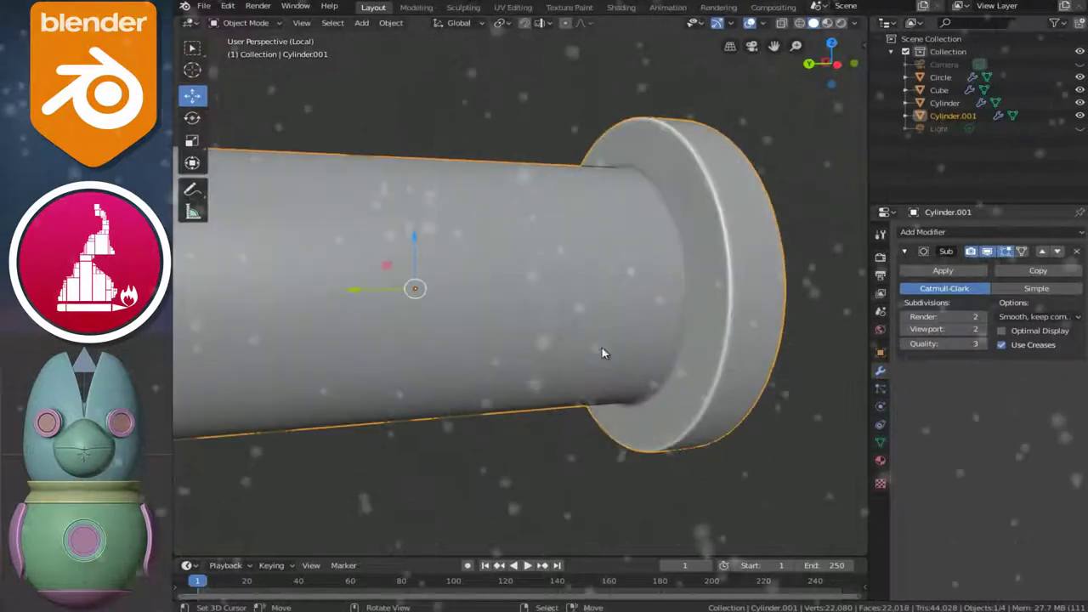
pyautogui.moveTo(611, 341)
pyautogui.mouseDown(button='middle')
pyautogui.moveTo(557, 357)
pyautogui.moveTo(696, 337)
pyautogui.moveTo(598, 368)
pyautogui.mouseUp(button='middle')
pyautogui.press('KP_Divide')
pyautogui.moveTo(629, 358); pyautogui.dragTo(671, 367)
pyautogui.moveTo(672, 368); pyautogui.dragTo(690, 369, button='middle')
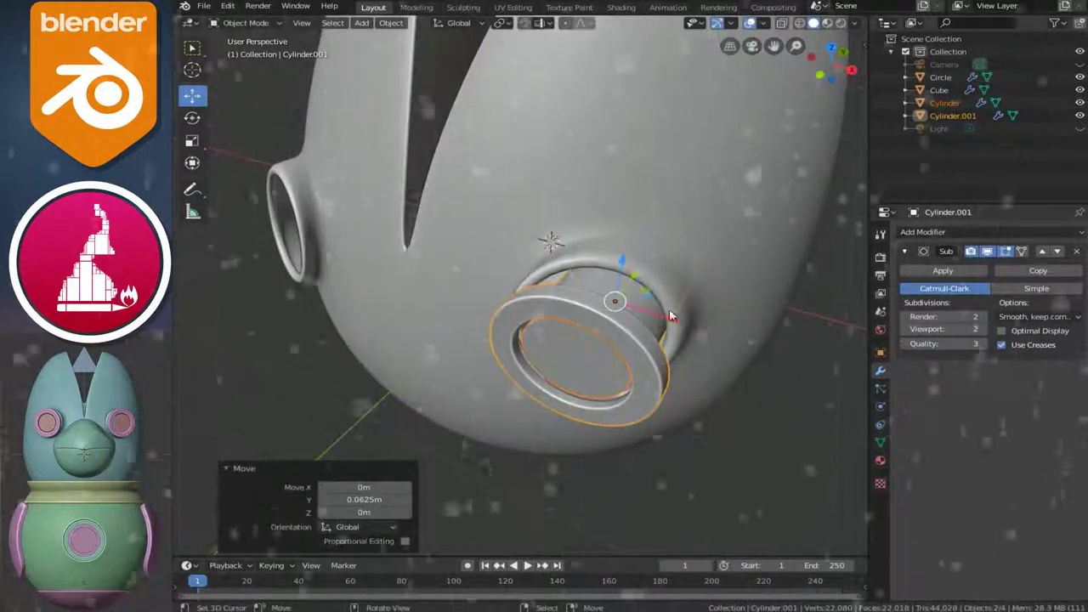
pyautogui.moveTo(633, 396)
pyautogui.mouseDown(button='middle')
pyautogui.moveTo(665, 405)
pyautogui.moveTo(670, 318)
pyautogui.mouseUp(button='middle')
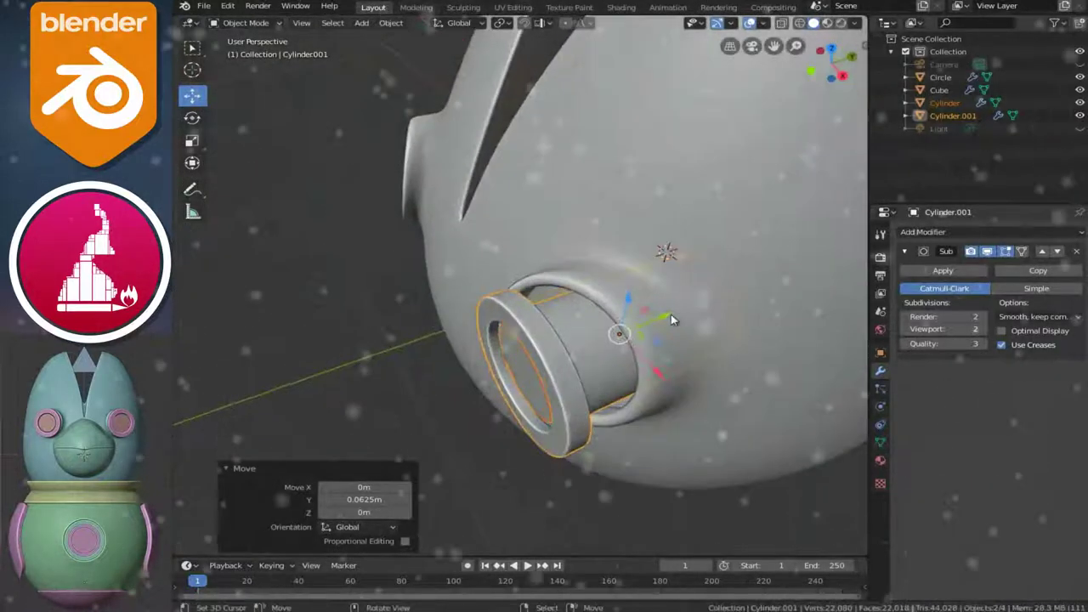
pyautogui.moveTo(666, 322); pyautogui.dragTo(650, 327)
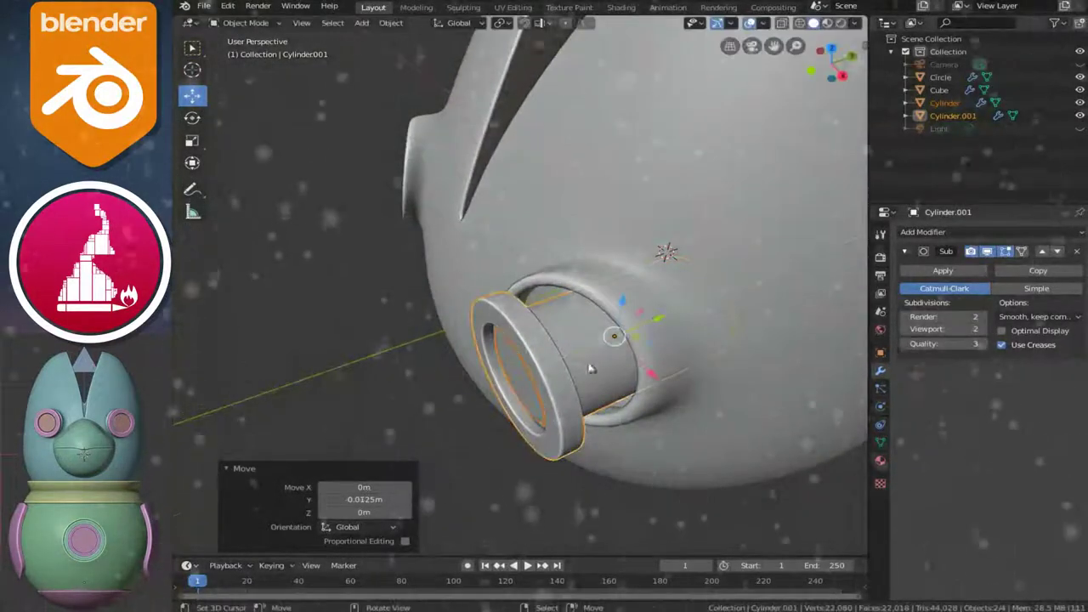
pyautogui.moveTo(651, 327); pyautogui.dragTo(702, 340, button='middle')
# Select the eye disc and view the body from a tilted angle
pyautogui.click(600, 372)
pyautogui.moveTo(538, 441)
pyautogui.mouseDown(button='middle')
pyautogui.moveTo(492, 408)
pyautogui.moveTo(442, 408)
pyautogui.moveTo(505, 422)
pyautogui.moveTo(649, 336)
pyautogui.moveTo(650, 355)
pyautogui.moveTo(604, 354)
pyautogui.moveTo(608, 327)
pyautogui.mouseUp(button='middle')
pyautogui.scroll(4, 649, 336)
pyautogui.scroll(-3, 649, 355)
pyautogui.scroll(2, 609, 327)
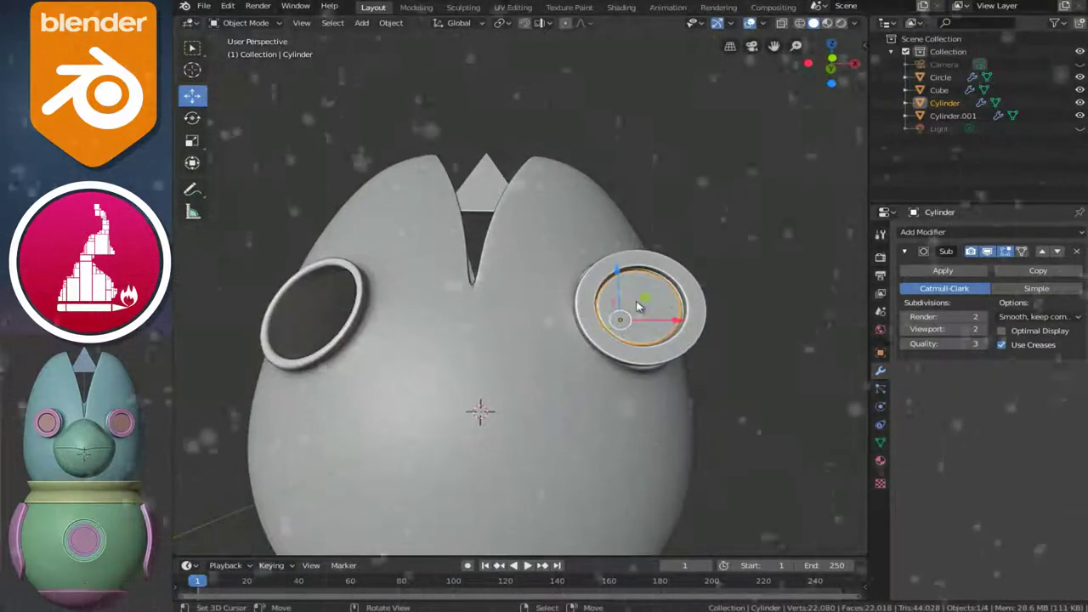
# Set the origins of the eye disc and the eye tube to the 3D cursor
pyautogui.click(393, 23)
pyautogui.moveTo(413, 50)
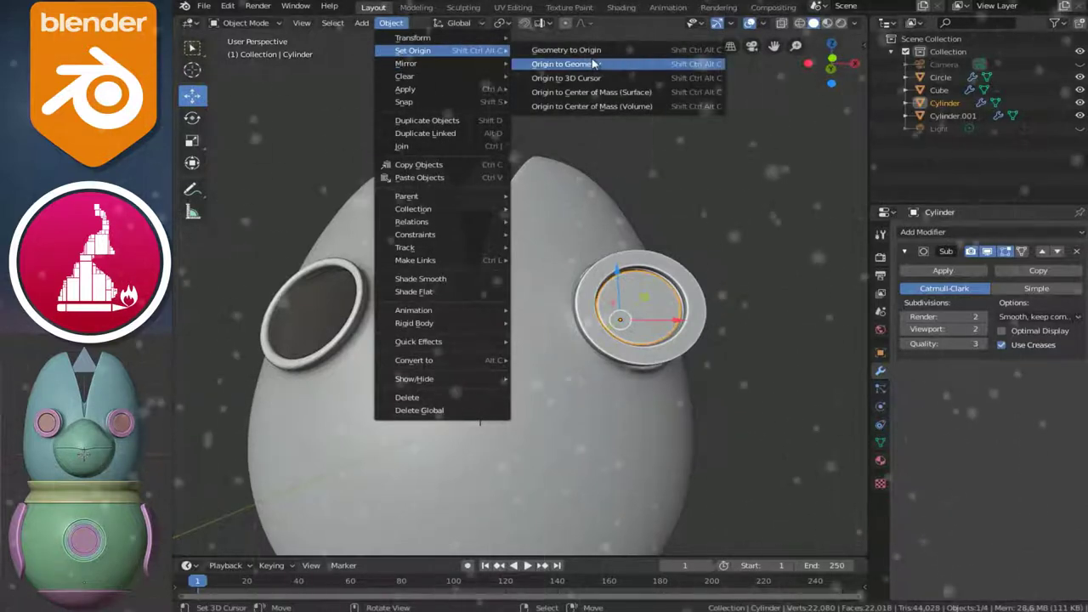
pyautogui.click(578, 79)
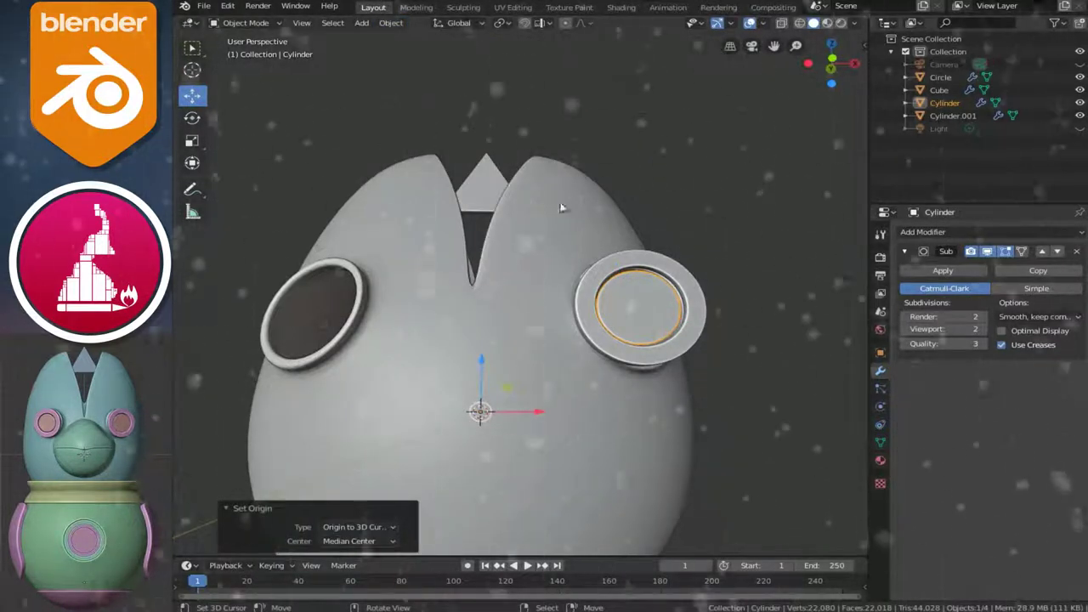
pyautogui.click(685, 350)
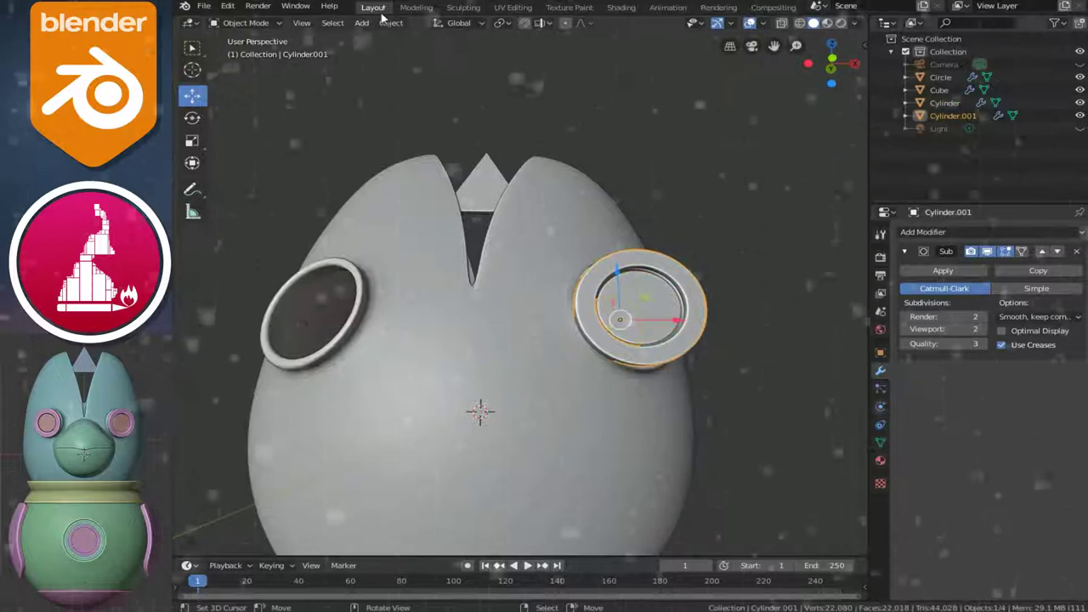
pyautogui.click(390, 22)
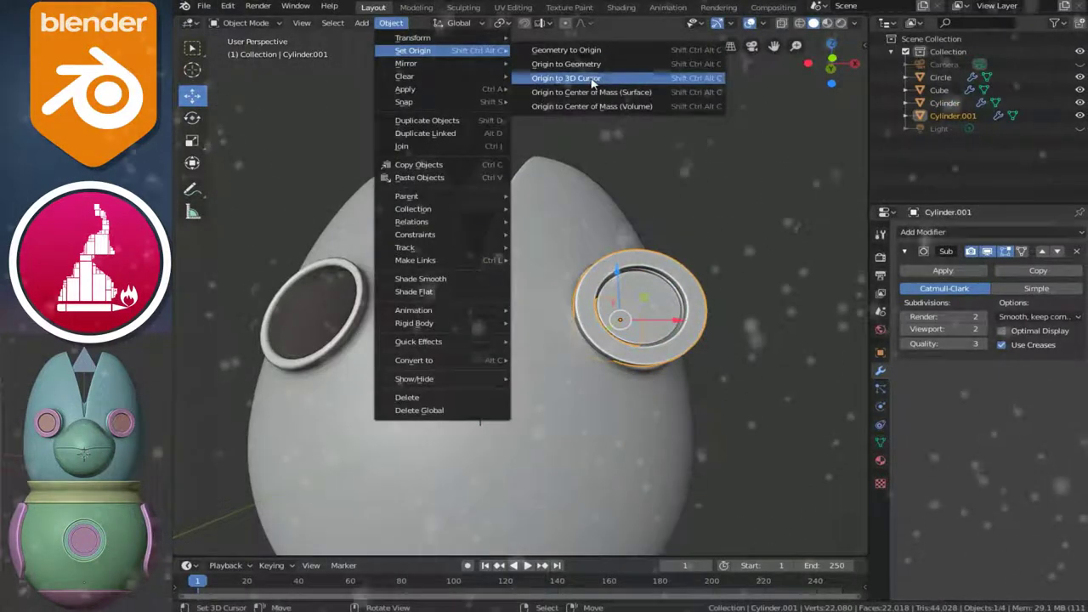
pyautogui.click(592, 79)
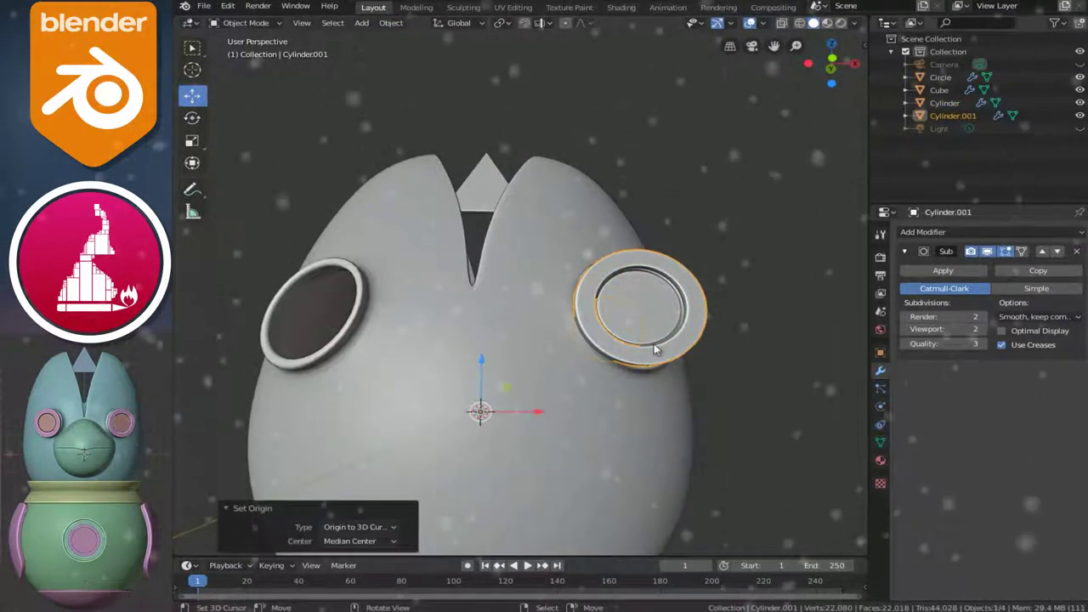
pyautogui.click(986, 231)
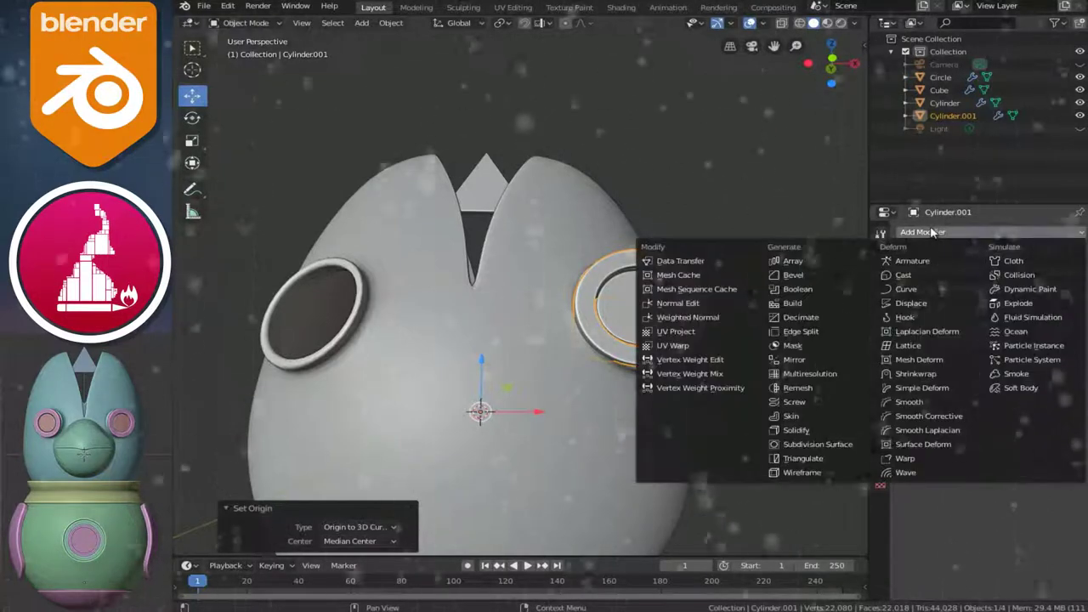
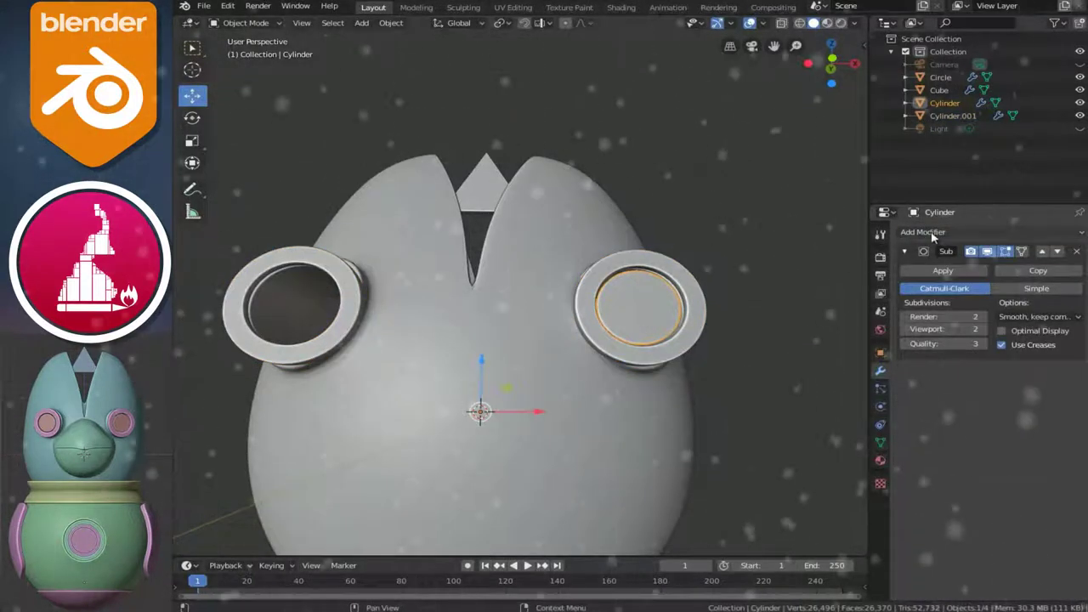
# Add an X-axis Mirror modifier to the inner eye ring, then select both eye-ring objects from below
pyautogui.click(933, 233)
pyautogui.click(795, 360)
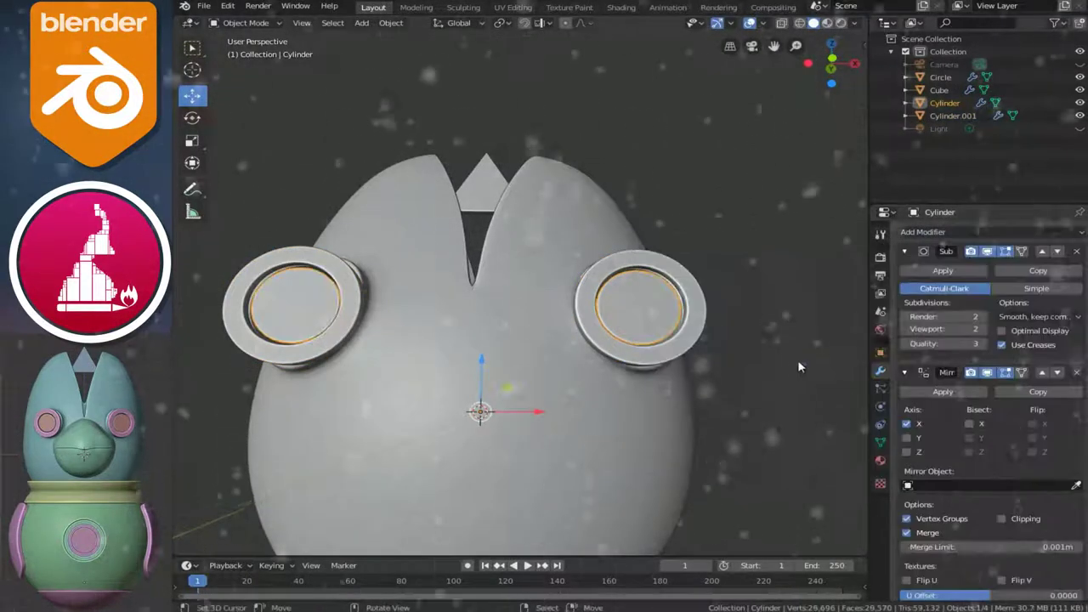
pyautogui.scroll(-2, 697, 179)
pyautogui.moveTo(697, 179); pyautogui.dragTo(612, 308, button='middle')
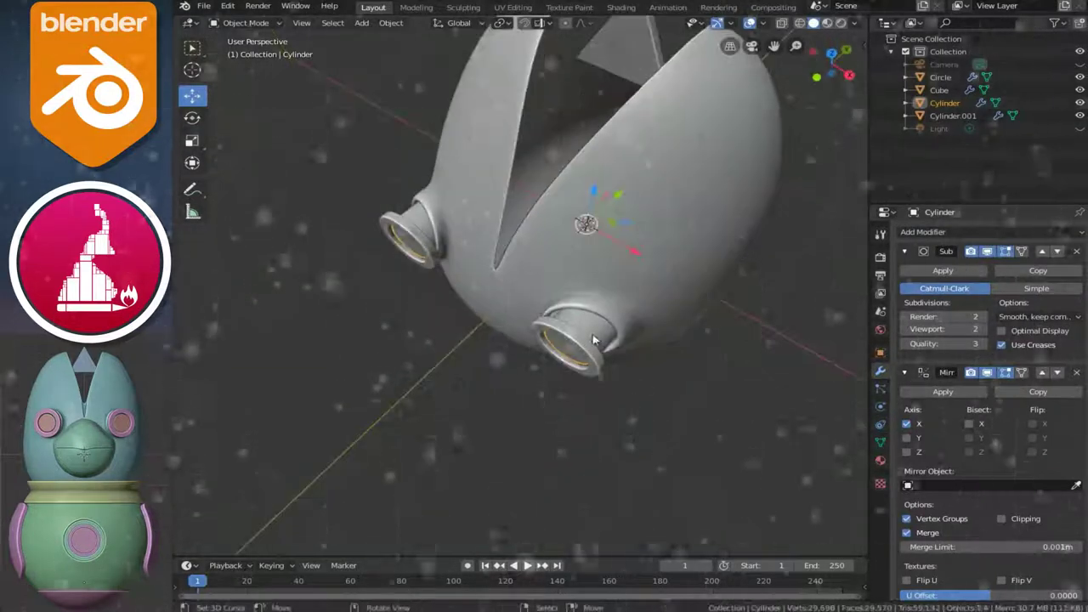
pyautogui.scroll(2, 654, 383)
pyautogui.click(646, 393)
pyautogui.keyDown('shift'); pyautogui.click(623, 395); pyautogui.keyUp('shift')
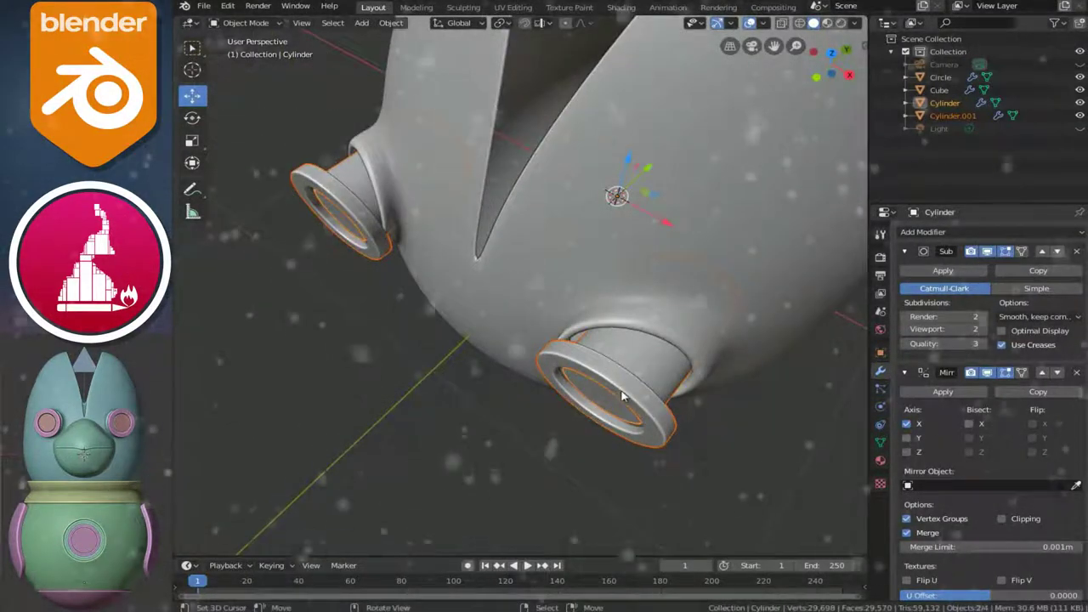
# Select all the eye-ring geometry in Edit Mode and tilt it -14.3° from top view
pyautogui.press('Tab')
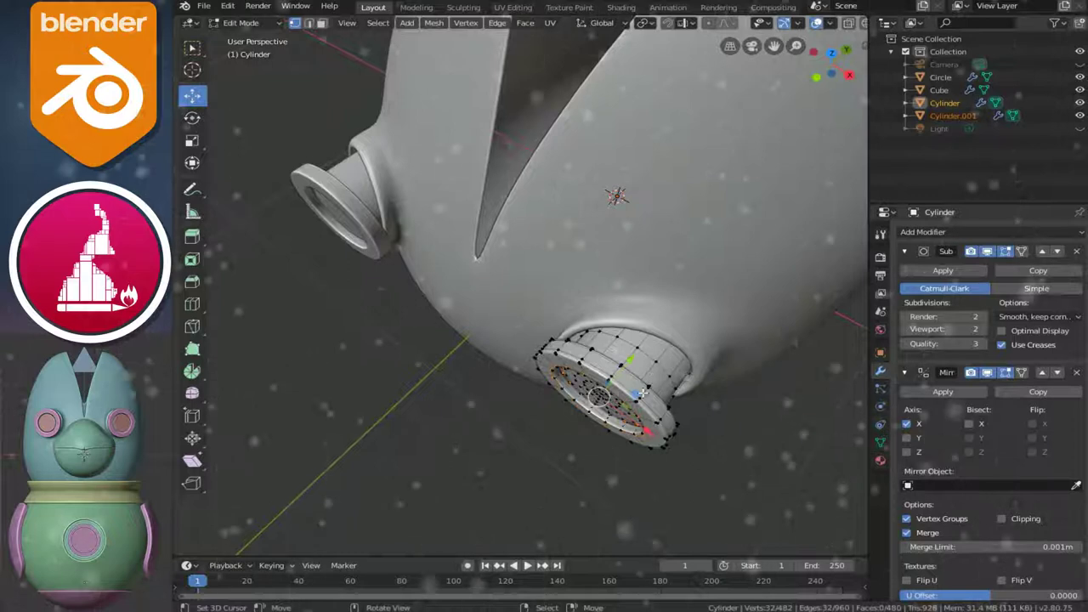
pyautogui.press('l')
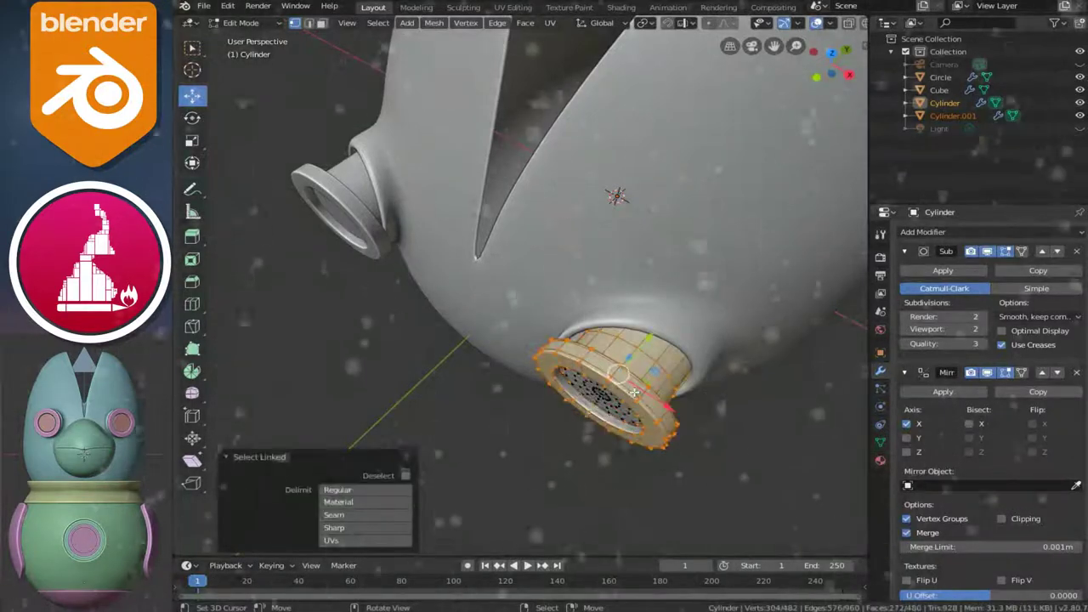
pyautogui.moveTo(634, 392); pyautogui.dragTo(639, 393, button='middle')
pyautogui.hotkey('alt', 'a')
pyautogui.press('a')
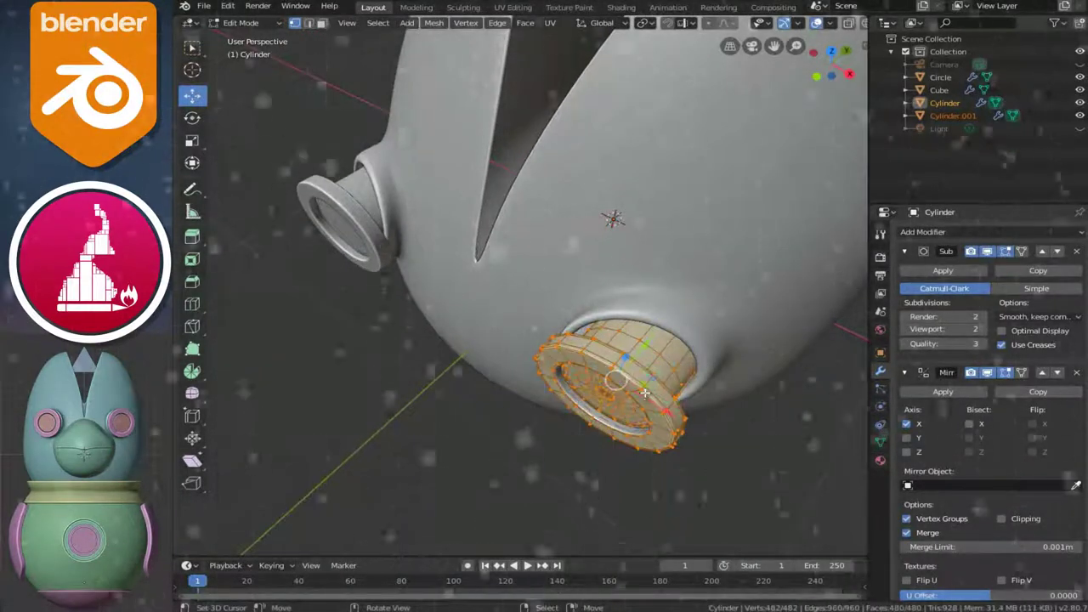
pyautogui.press('KP_7')
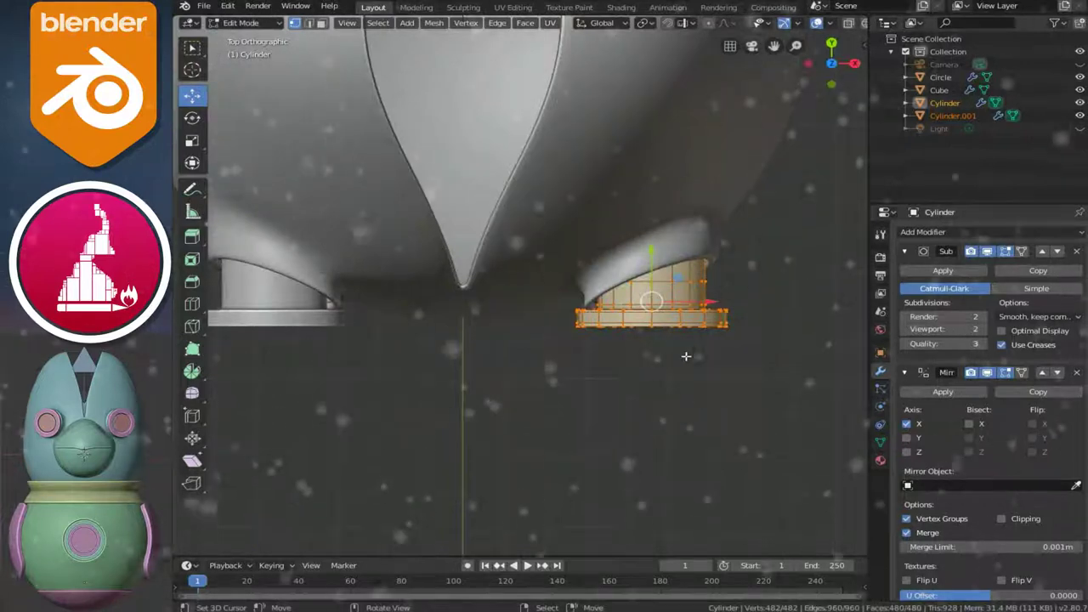
pyautogui.press('r')
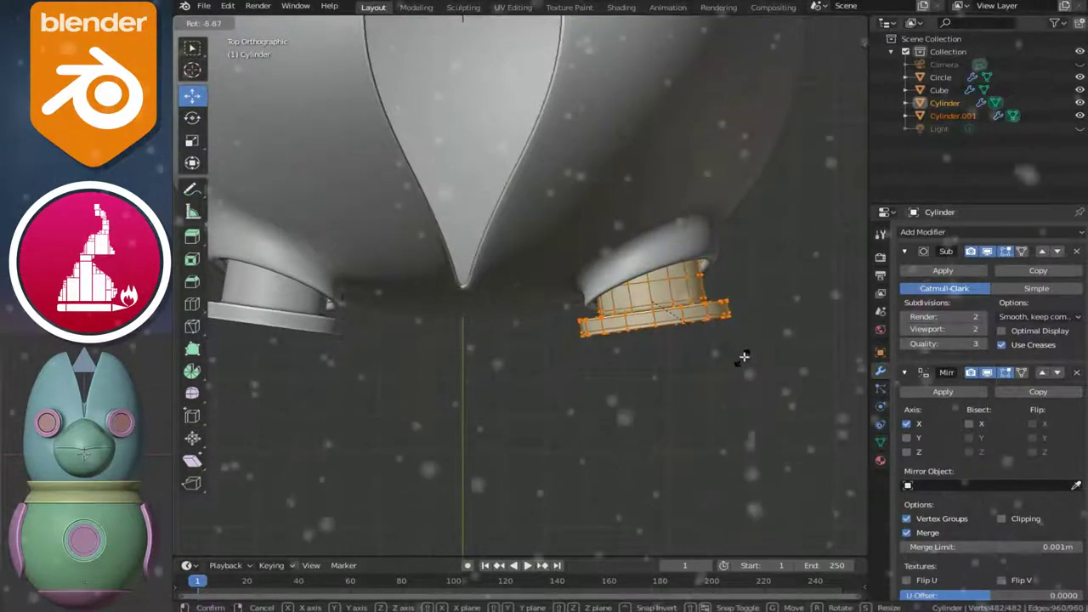
pyautogui.click(749, 351)
# Shift the tilted eye ring into place and rotate it slightly more, about -2.11°
pyautogui.press('g')
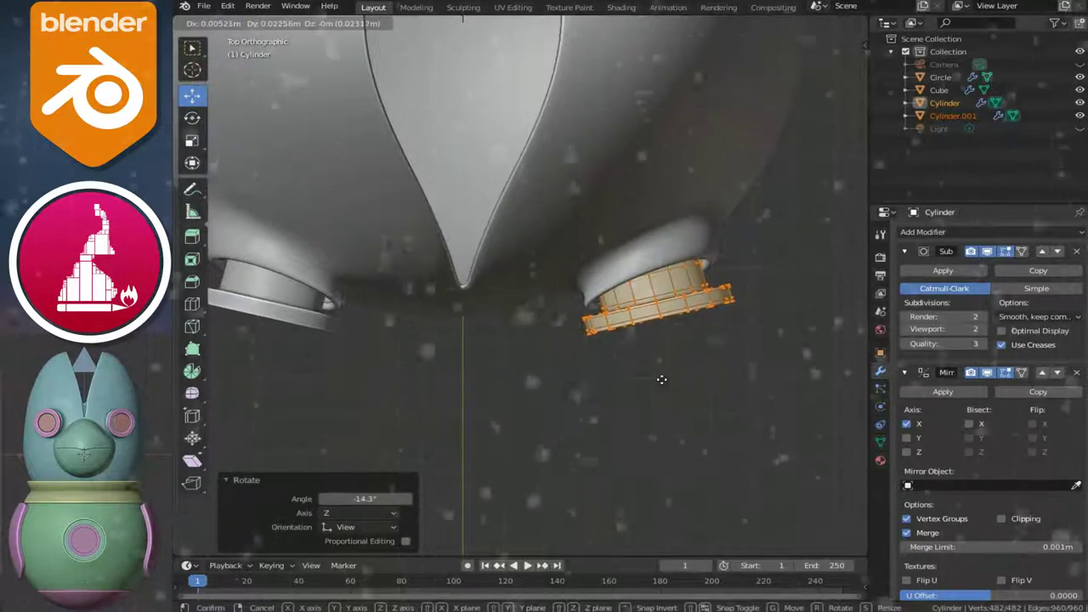
pyautogui.click(661, 379)
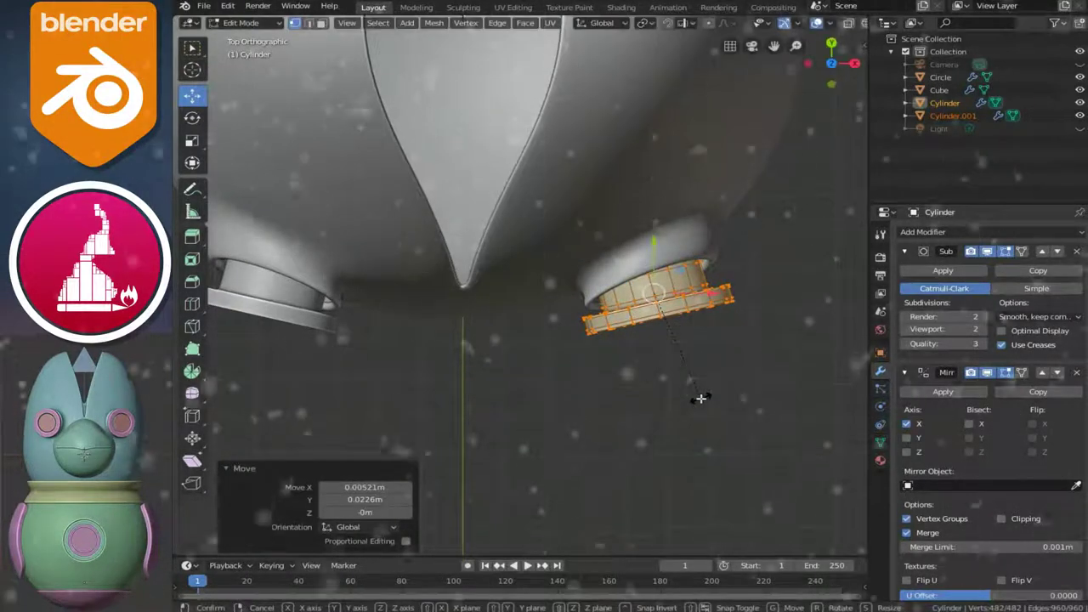
pyautogui.press('r')
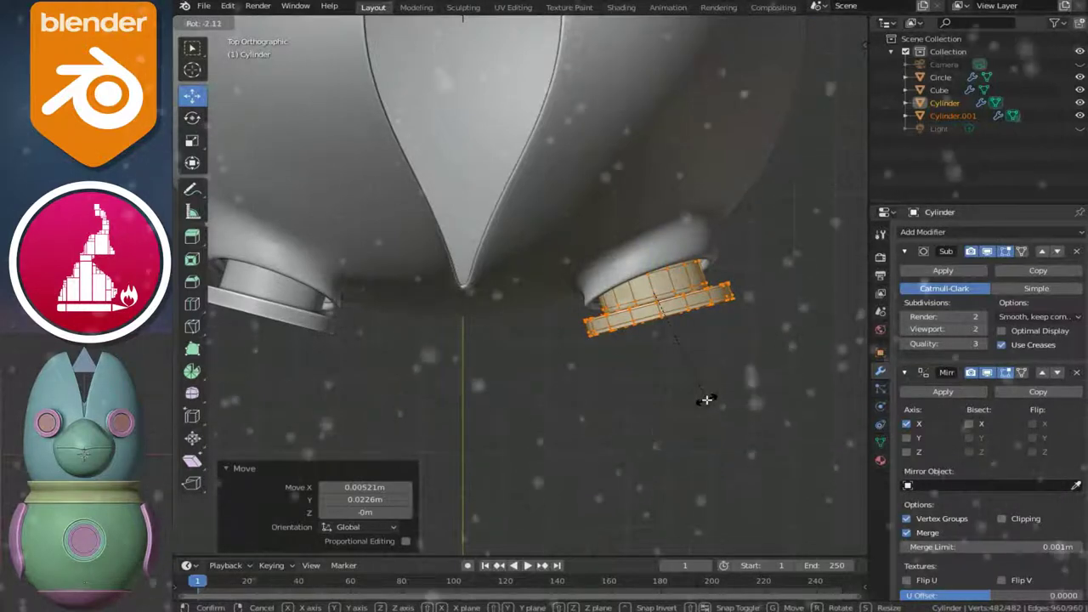
pyautogui.click(706, 399)
pyautogui.moveTo(682, 357); pyautogui.dragTo(667, 252, button='middle')
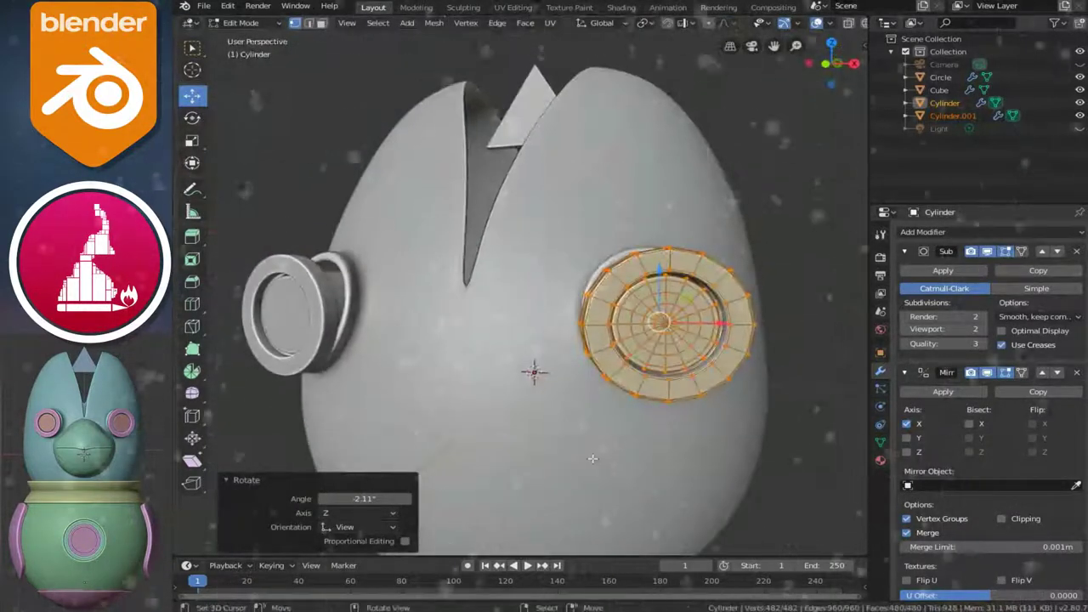
pyautogui.press('Tab')
# Select the egg head and open its mesh for editing
pyautogui.click(657, 353)
pyautogui.moveTo(656, 353)
pyautogui.mouseDown(button='middle')
pyautogui.moveTo(569, 388)
pyautogui.moveTo(558, 375)
pyautogui.moveTo(629, 364)
pyautogui.moveTo(674, 375)
pyautogui.mouseUp(button='middle')
pyautogui.scroll(3, 558, 376)
pyautogui.press('Tab')
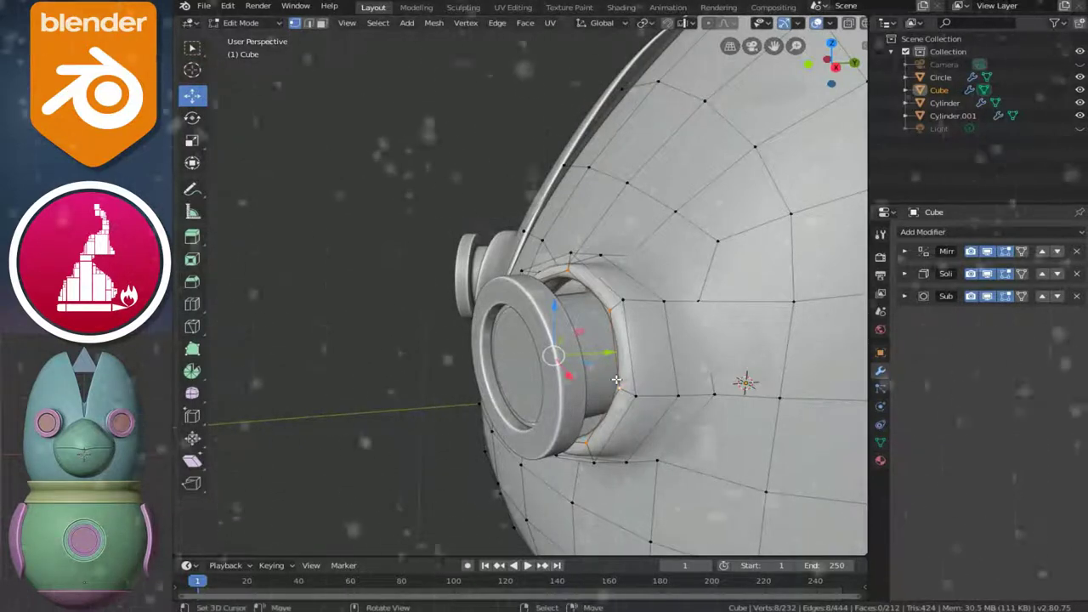
# Shrink the head's socket edge loop to 0.742 and view the egg from the front
pyautogui.press('s')
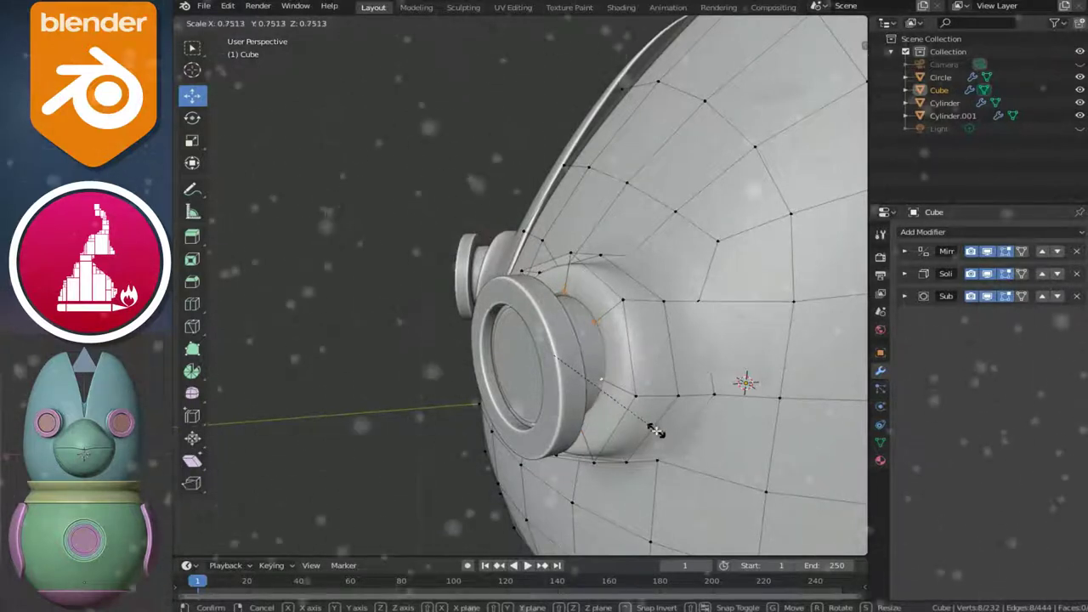
pyautogui.click(653, 430)
pyautogui.scroll(-3, 650, 417)
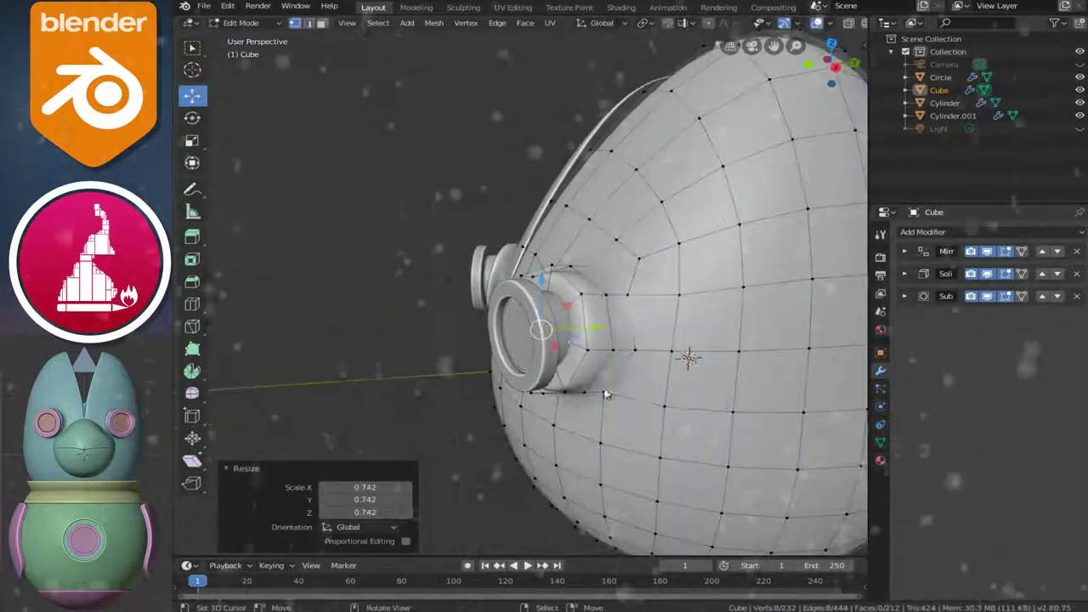
pyautogui.press('Tab')
pyautogui.scroll(-2, 650, 416)
pyautogui.scroll(-2, 466, 295)
pyautogui.moveTo(465, 295)
pyautogui.mouseDown(button='middle')
pyautogui.moveTo(613, 309)
pyautogui.moveTo(612, 357)
pyautogui.mouseUp(button='middle')
pyautogui.scroll(1, 644, 273)
pyautogui.scroll(1, 647, 277)
pyautogui.scroll(3, 654, 289)
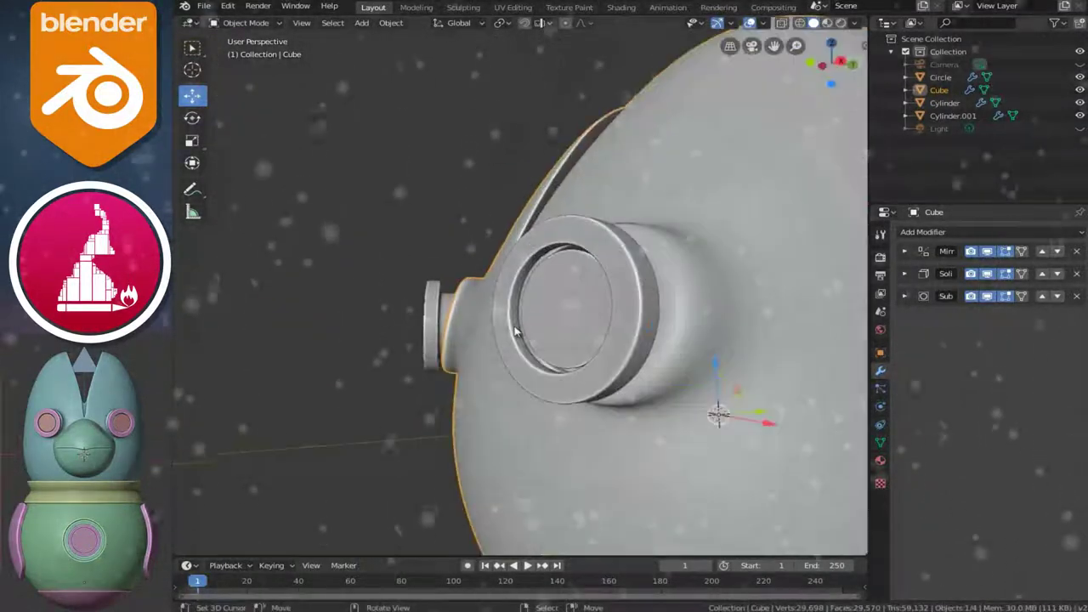
pyautogui.scroll(1, 619, 365)
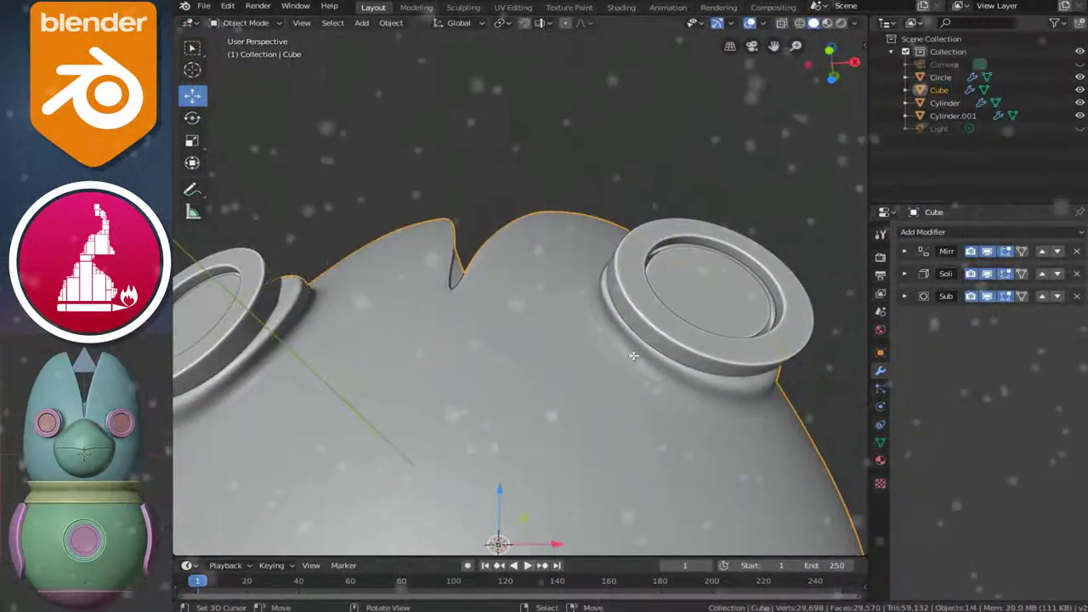
# Enable On Cage on the Subdivision modifier and slide the socket vertices -0.033 m along X
pyautogui.press('Tab')
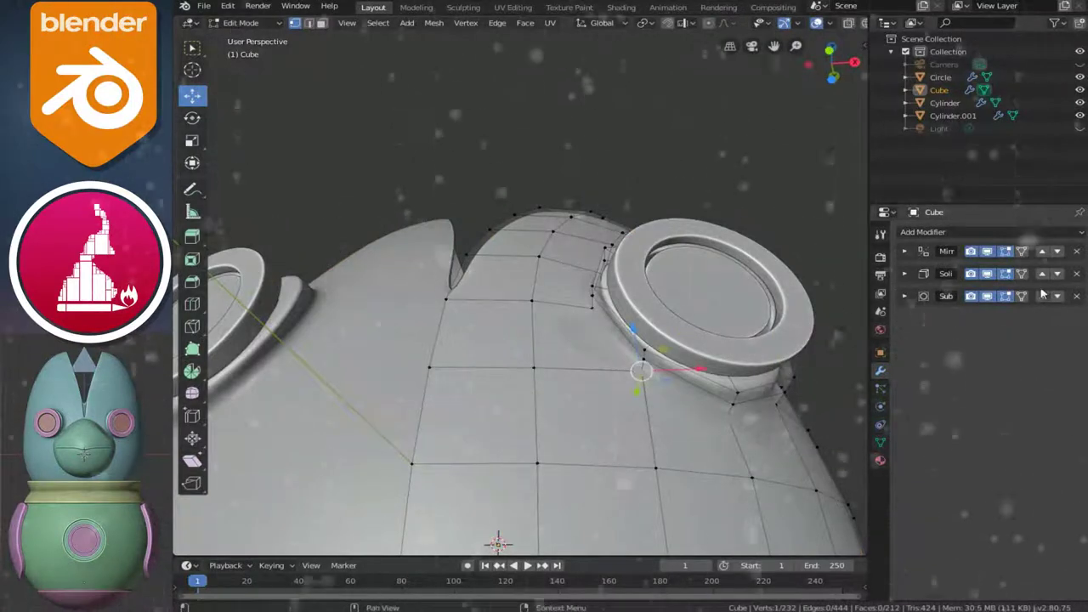
pyautogui.click(1023, 296)
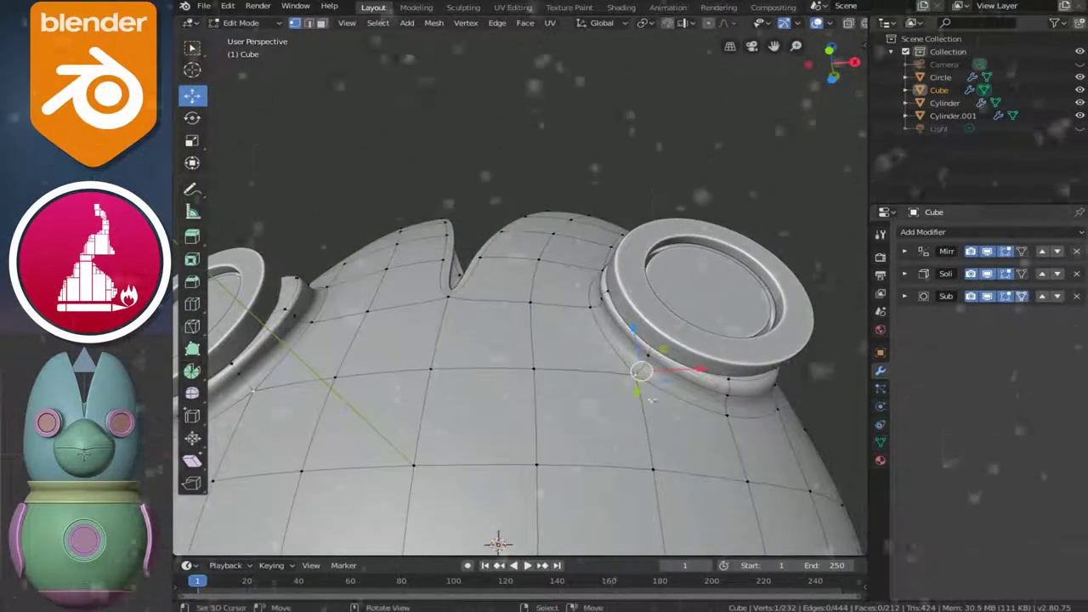
pyautogui.moveTo(650, 399); pyautogui.dragTo(684, 380, button='middle')
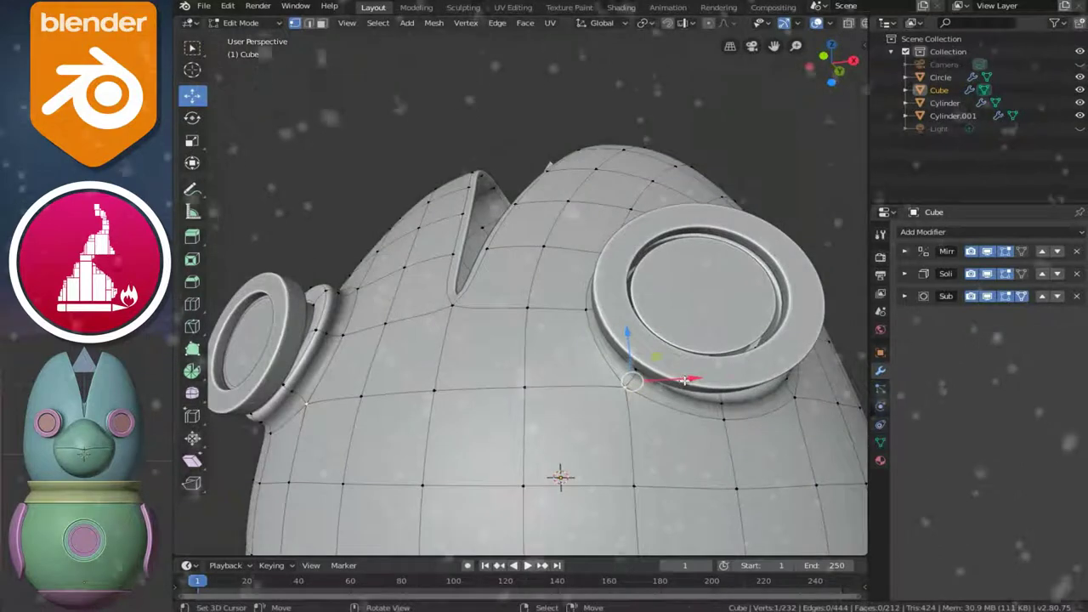
pyautogui.moveTo(684, 380); pyautogui.dragTo(671, 383)
pyautogui.moveTo(595, 348)
pyautogui.mouseDown(button='middle')
pyautogui.moveTo(623, 301)
pyautogui.moveTo(625, 327)
pyautogui.mouseUp(button='middle')
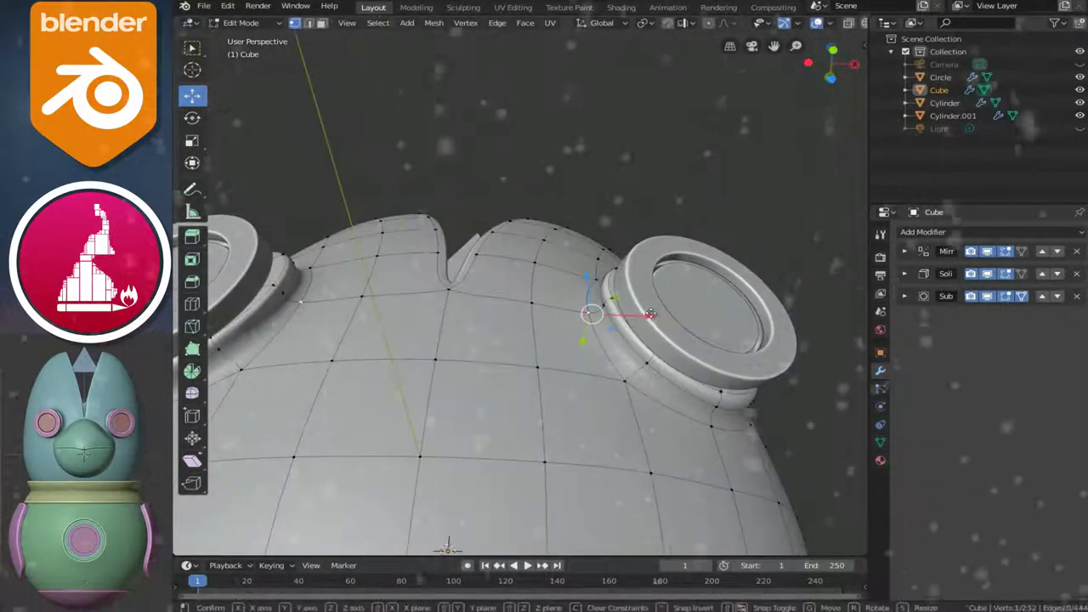
pyautogui.click(639, 311)
pyautogui.press('Tab')
pyautogui.moveTo(634, 369)
pyautogui.mouseDown(button='middle')
pyautogui.moveTo(649, 448)
pyautogui.moveTo(663, 371)
pyautogui.moveTo(624, 439)
pyautogui.moveTo(494, 466)
pyautogui.mouseUp(button='middle')
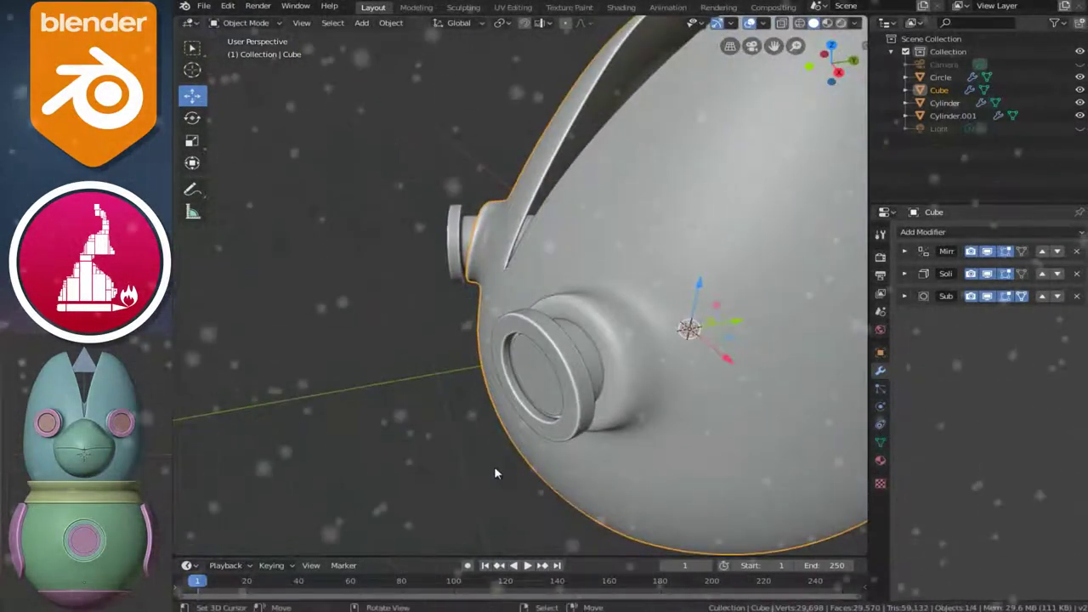
# Enlarge the socket loop to 1.175 and shift it about 0.015 m around the eye ring
pyautogui.scroll(2, 637, 371)
pyautogui.press('Tab')
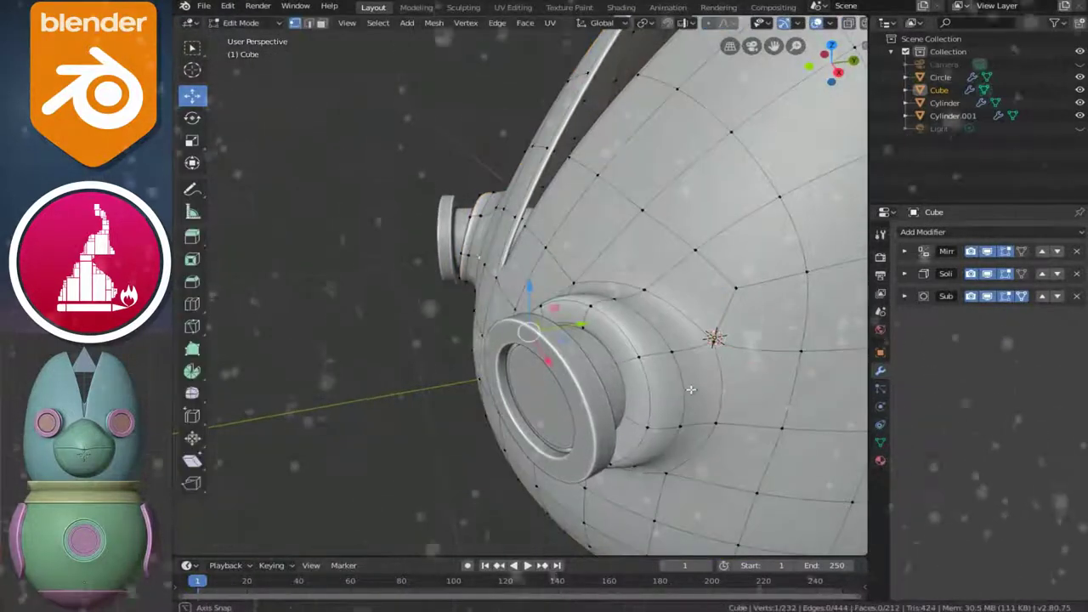
pyautogui.click(663, 461)
pyautogui.moveTo(663, 461); pyautogui.dragTo(630, 450, button='middle')
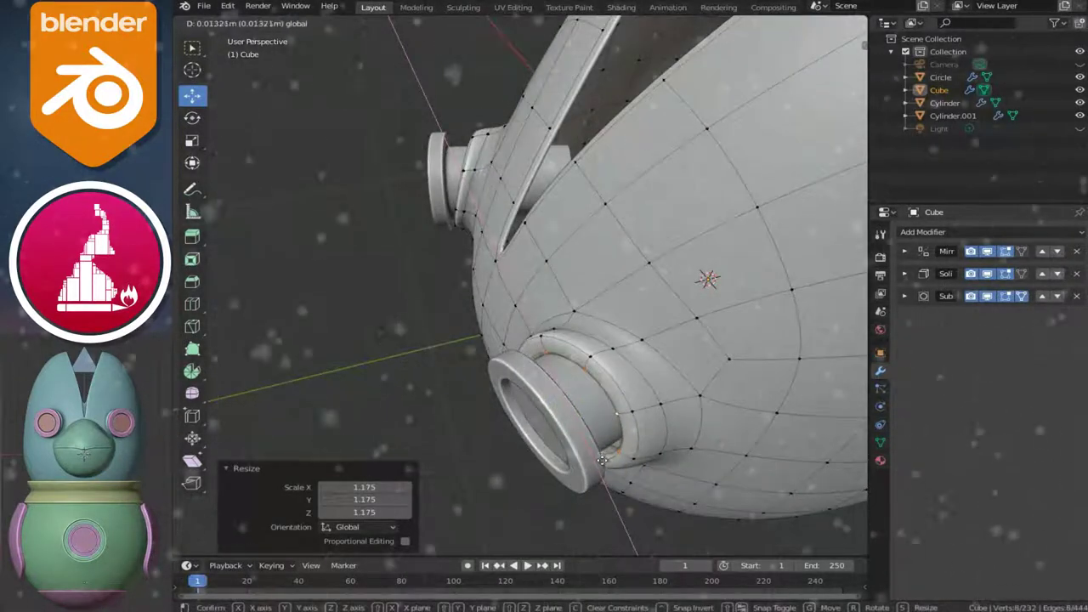
pyautogui.click(599, 459)
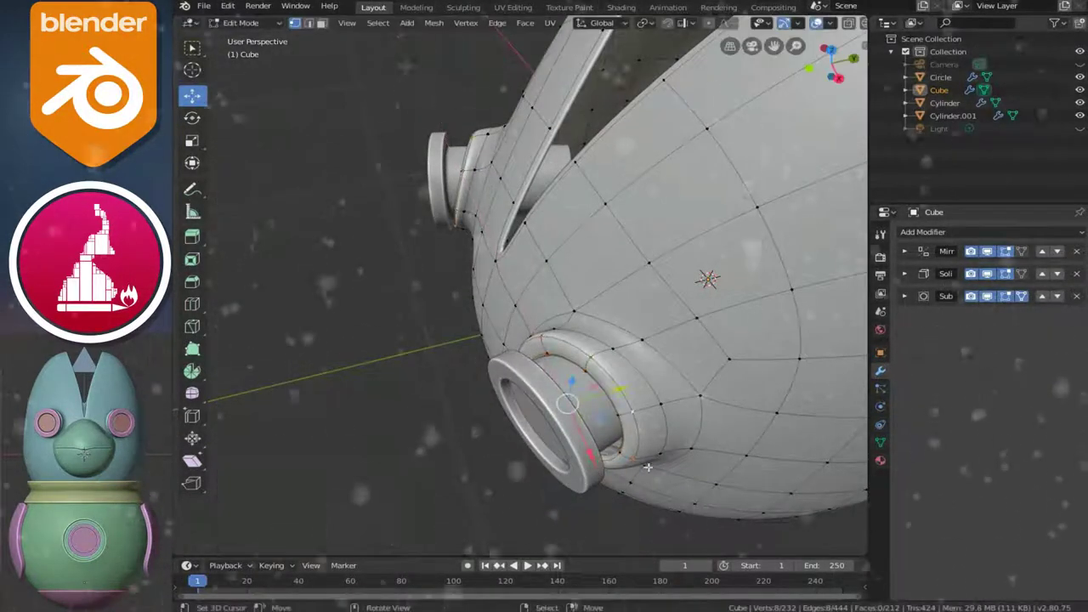
pyautogui.click(598, 466)
pyautogui.moveTo(598, 466)
pyautogui.mouseDown(button='middle')
pyautogui.moveTo(509, 346)
pyautogui.moveTo(470, 317)
pyautogui.mouseUp(button='middle')
pyautogui.press('Tab')
# Inspect both eye rings from the side and below, then select the right outer eye ring
pyautogui.scroll(-3, 552, 415)
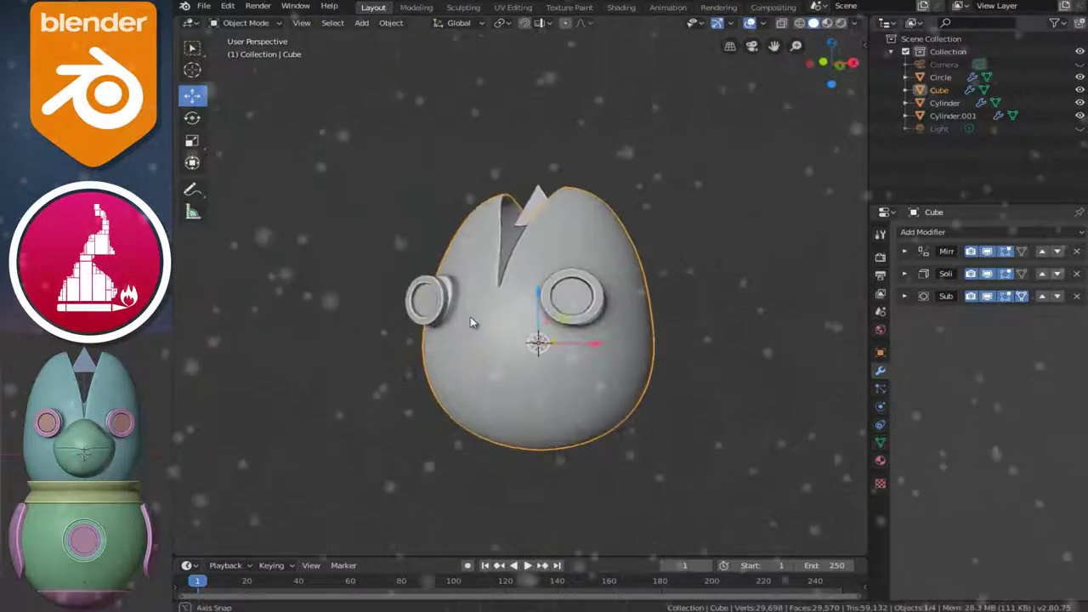
pyautogui.scroll(2, 553, 335)
pyautogui.moveTo(553, 335); pyautogui.dragTo(676, 308, button='middle')
pyautogui.scroll(2, 676, 308)
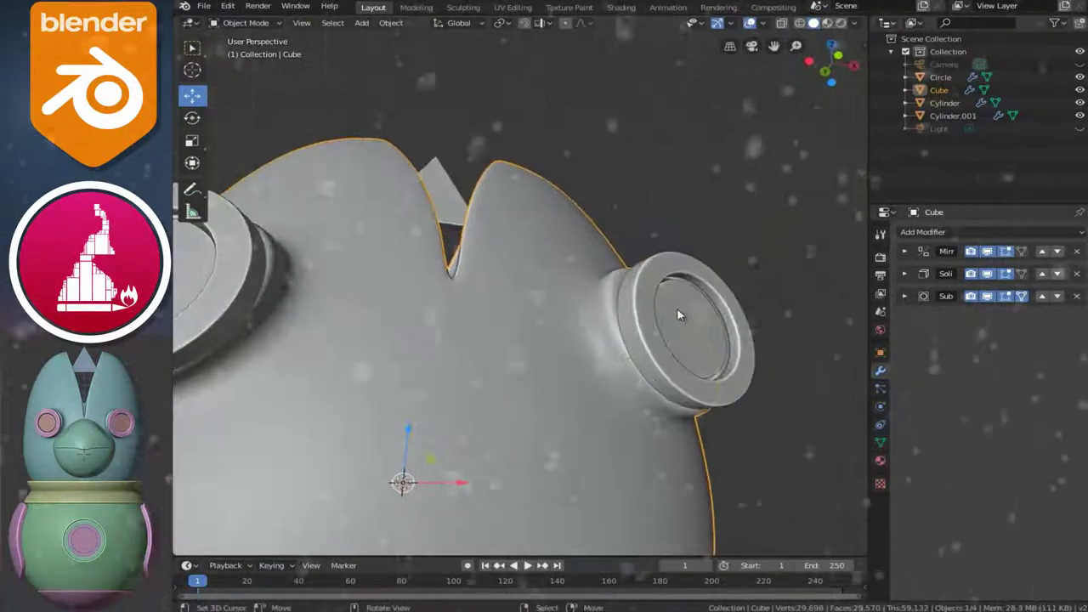
pyautogui.scroll(2, 658, 379)
pyautogui.moveTo(659, 379); pyautogui.dragTo(612, 408, button='middle')
pyautogui.scroll(-2, 612, 408)
pyautogui.click(608, 352)
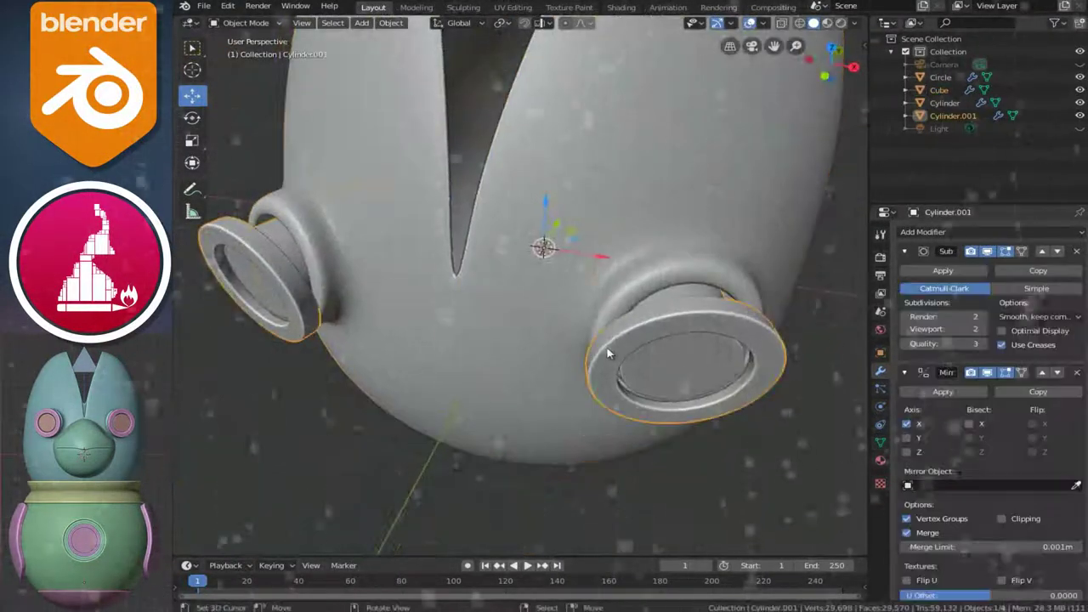
# In top view, rotate both eye rings 6.15° and move them into a new tilt
pyautogui.click(683, 375)
pyautogui.moveTo(682, 375); pyautogui.dragTo(612, 352, button='middle')
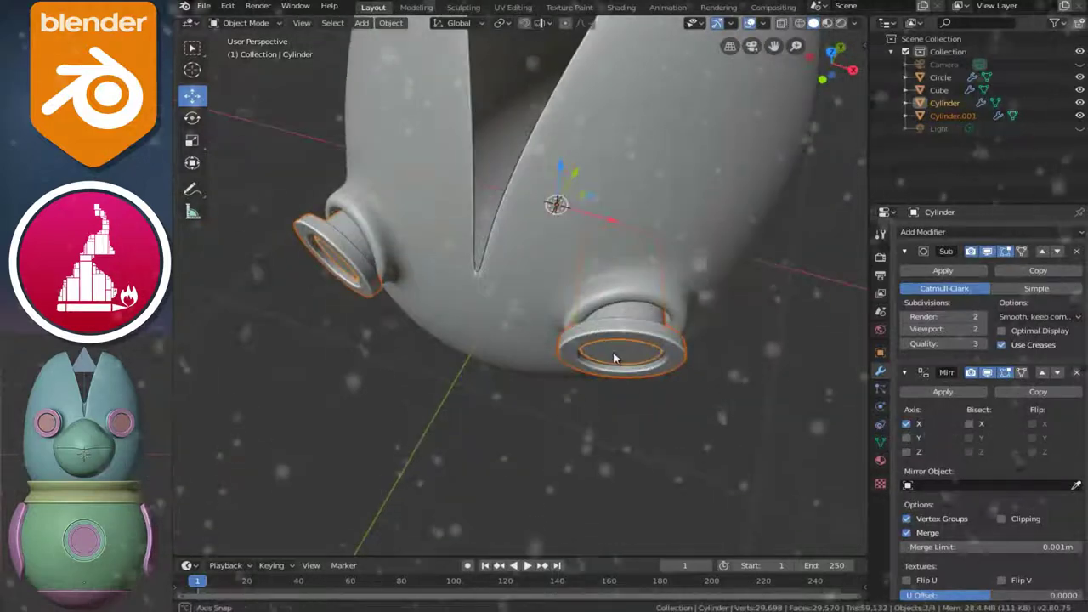
pyautogui.press('Tab')
pyautogui.press('KP_7')
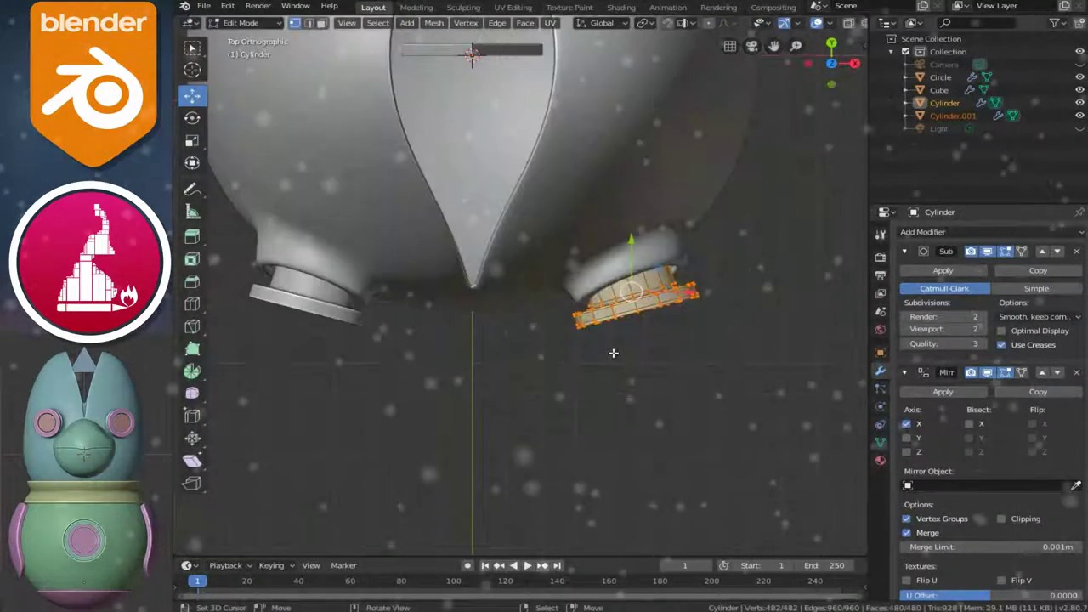
pyautogui.press('r')
pyautogui.click(702, 347)
pyautogui.press('g')
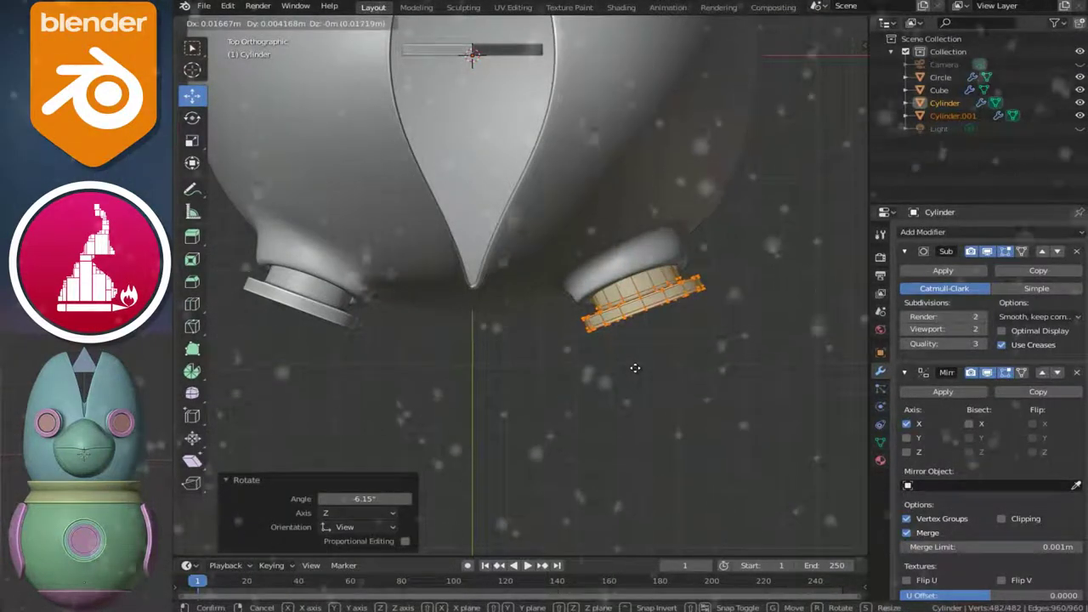
pyautogui.click(628, 372)
pyautogui.press('Tab')
# Select the head body and inspect both rings from side and front angles
pyautogui.moveTo(616, 376); pyautogui.dragTo(500, 301, button='middle')
pyautogui.click(499, 295)
pyautogui.moveTo(529, 341)
pyautogui.mouseDown(button='middle')
pyautogui.moveTo(522, 214)
pyautogui.moveTo(600, 192)
pyautogui.moveTo(600, 153)
pyautogui.mouseUp(button='middle')
pyautogui.moveTo(588, 340)
pyautogui.mouseDown(button='middle')
pyautogui.moveTo(572, 370)
pyautogui.moveTo(458, 397)
pyautogui.moveTo(426, 427)
pyautogui.mouseUp(button='middle')
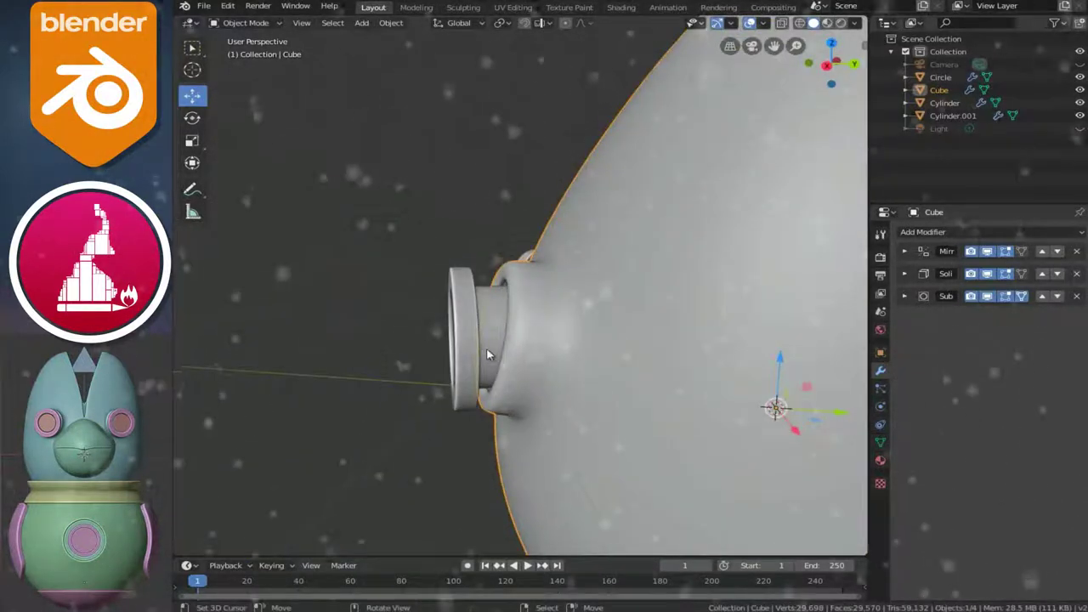
# Move the outer eye ring 0.0146 m along X and -0.0333 m along Y into the socket
pyautogui.click(486, 347)
pyautogui.moveTo(499, 328)
pyautogui.mouseDown(button='middle')
pyautogui.moveTo(561, 352)
pyautogui.moveTo(557, 397)
pyautogui.mouseUp(button='middle')
pyautogui.press('KP_7')
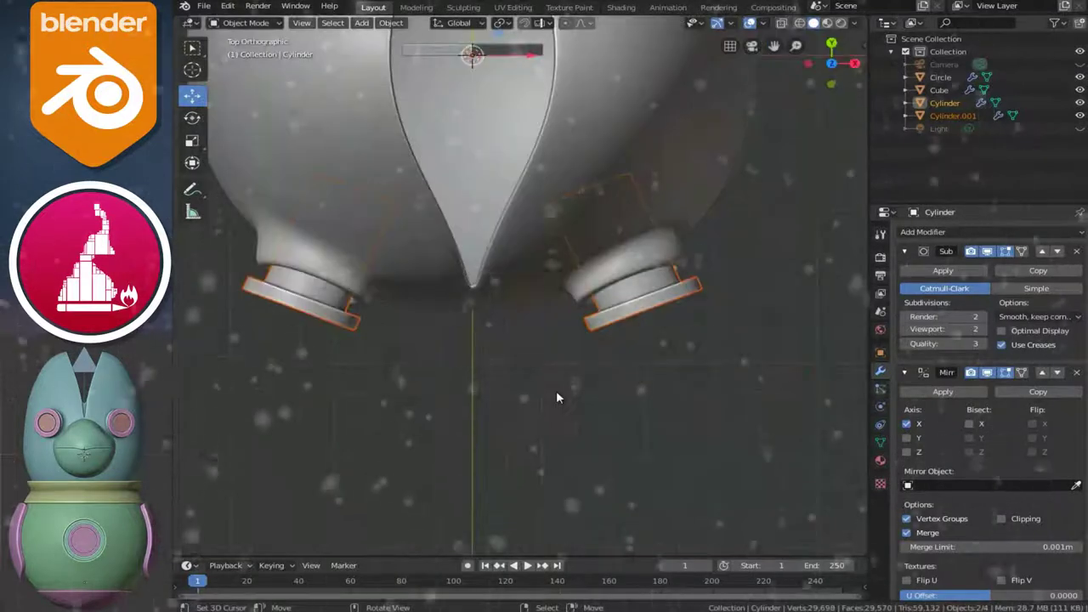
pyautogui.press('Tab')
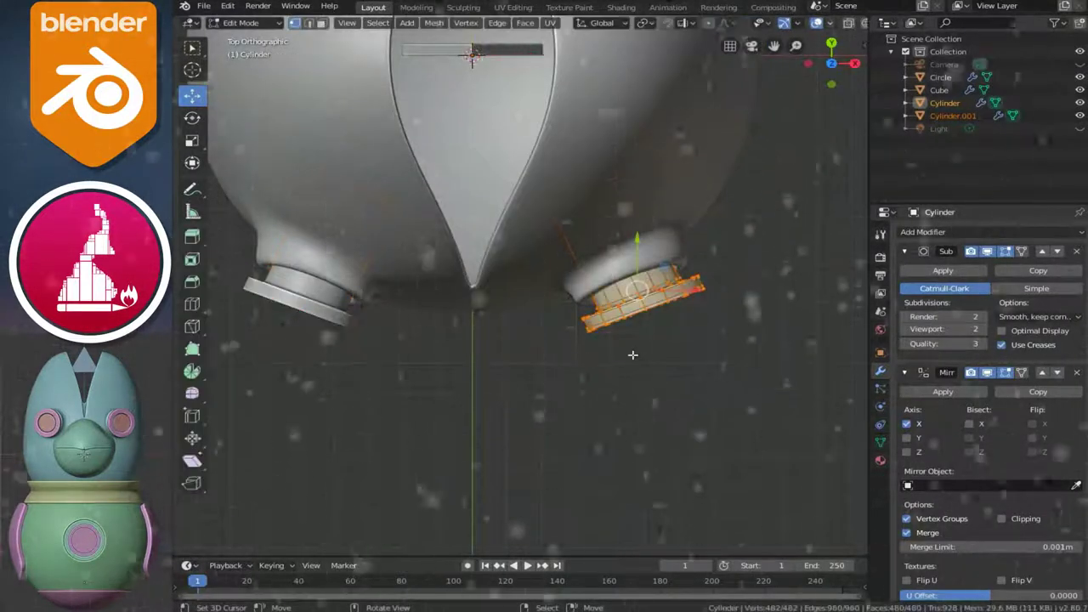
pyautogui.press('g')
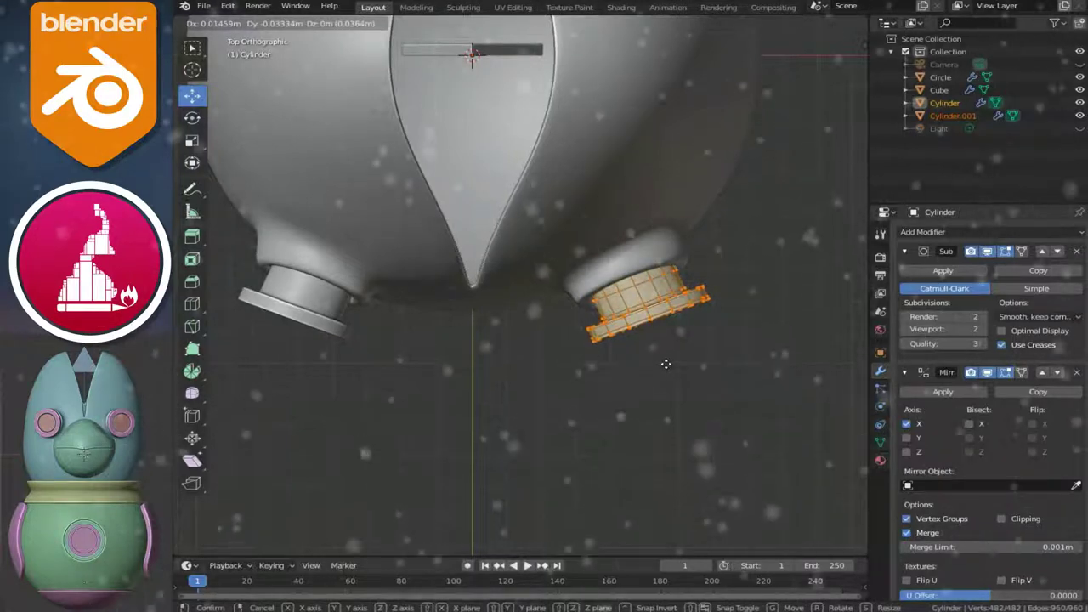
pyautogui.click(665, 364)
pyautogui.moveTo(666, 364); pyautogui.dragTo(640, 304, button='middle')
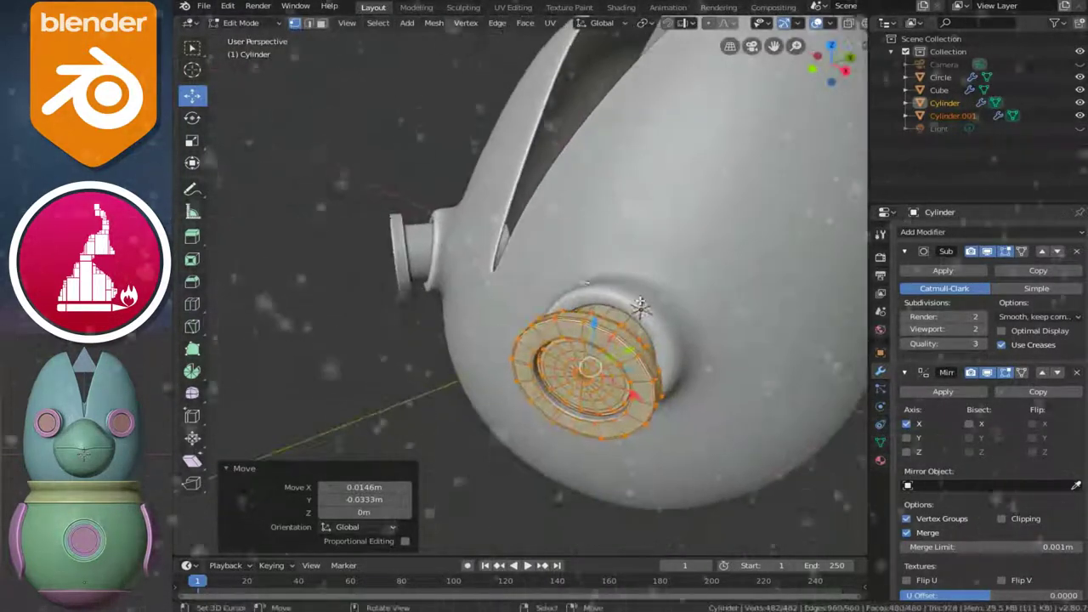
pyautogui.press('Tab')
pyautogui.click(699, 301)
pyautogui.moveTo(733, 364)
pyautogui.mouseDown(button='middle')
pyautogui.moveTo(665, 343)
pyautogui.moveTo(692, 315)
pyautogui.moveTo(745, 294)
pyautogui.moveTo(595, 301)
pyautogui.moveTo(687, 387)
pyautogui.moveTo(691, 344)
pyautogui.mouseUp(button='middle')
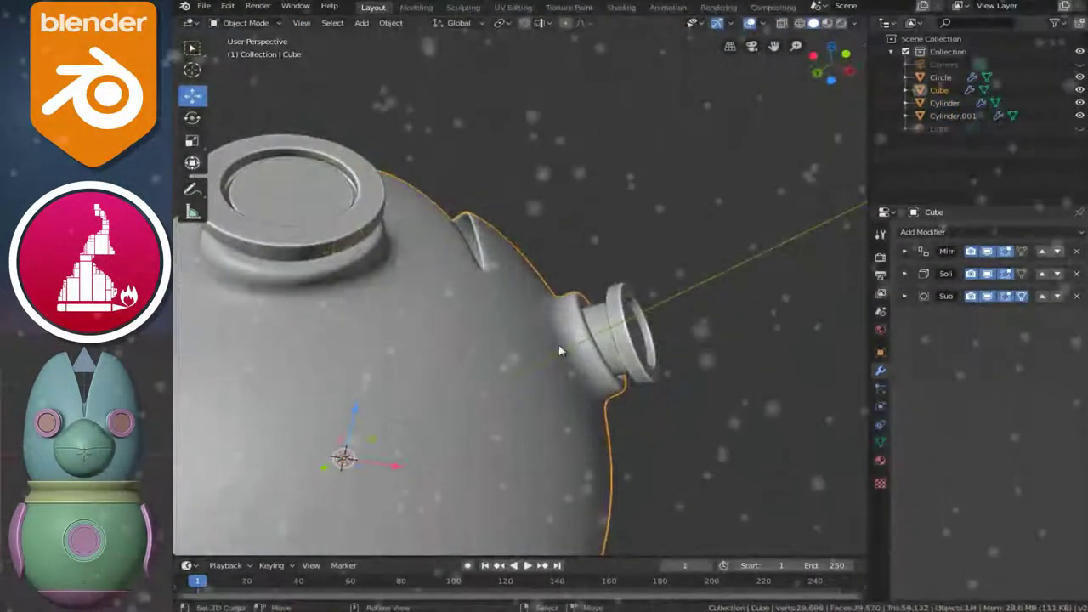
pyautogui.click(481, 377)
pyautogui.scroll(-3, 481, 377)
pyautogui.moveTo(481, 376)
pyautogui.mouseDown(button='middle')
pyautogui.moveTo(483, 388)
pyautogui.moveTo(418, 400)
pyautogui.mouseUp(button='middle')
pyautogui.scroll(3, 502, 377)
pyautogui.moveTo(502, 376)
pyautogui.mouseDown(button='middle')
pyautogui.moveTo(343, 365)
pyautogui.moveTo(546, 388)
pyautogui.moveTo(711, 385)
pyautogui.mouseUp(button='middle')
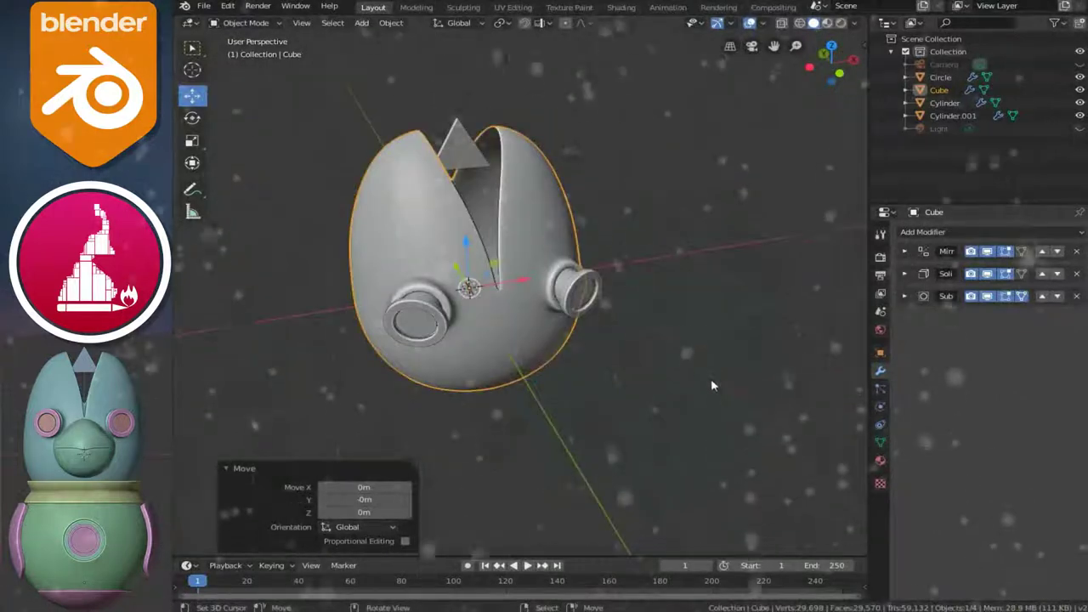
pyautogui.keyDown('shift'); pyautogui.moveTo(524, 315); pyautogui.dragTo(528, 307, button='middle'); pyautogui.keyUp('shift')
pyautogui.press('KP_1')
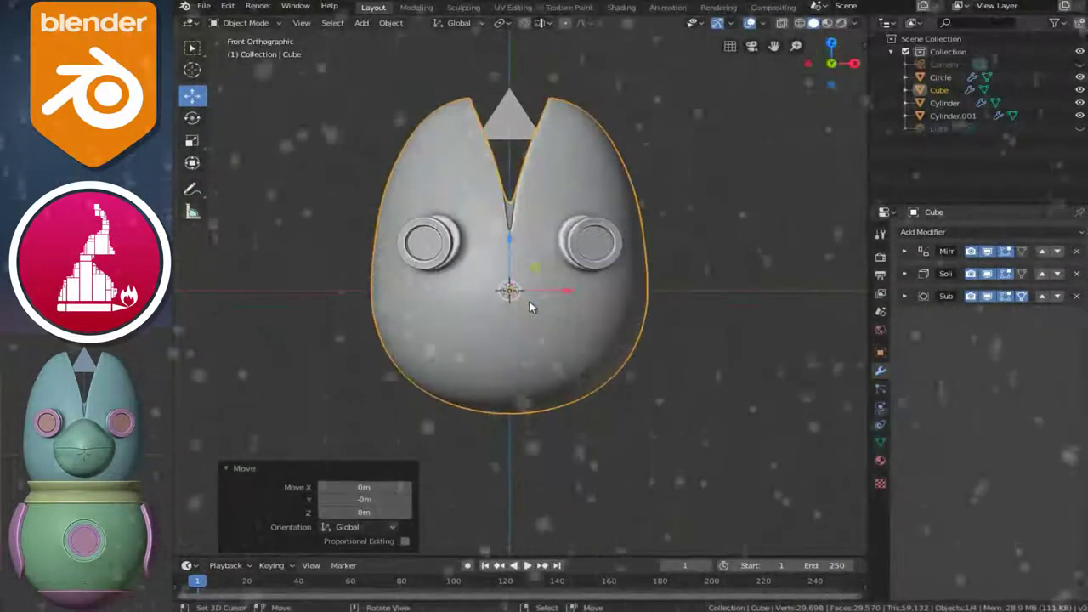
pyautogui.scroll(1, 590, 292)
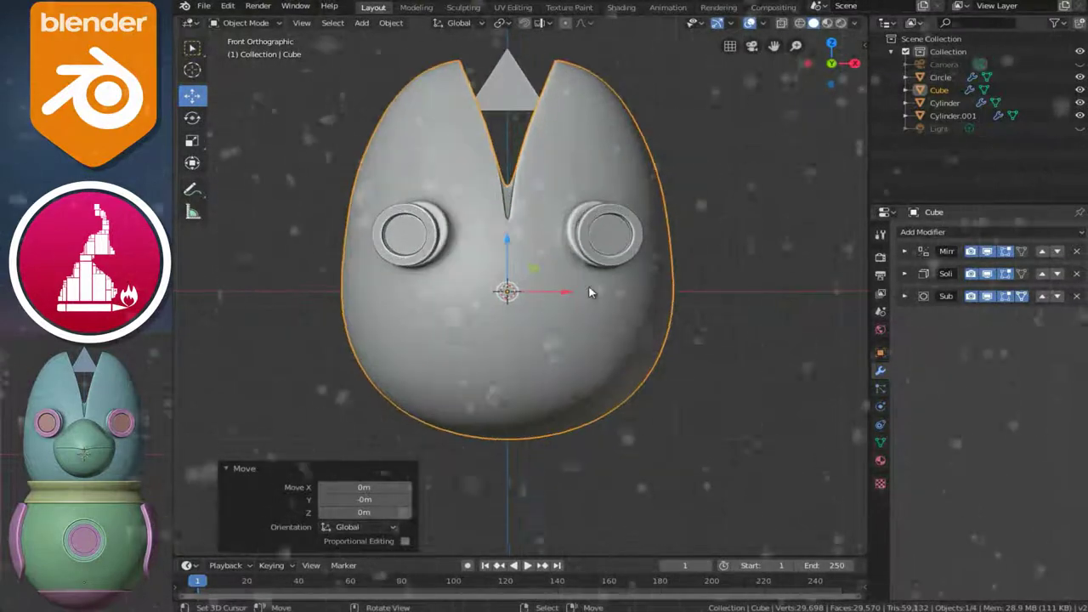
pyautogui.scroll(1, 591, 292)
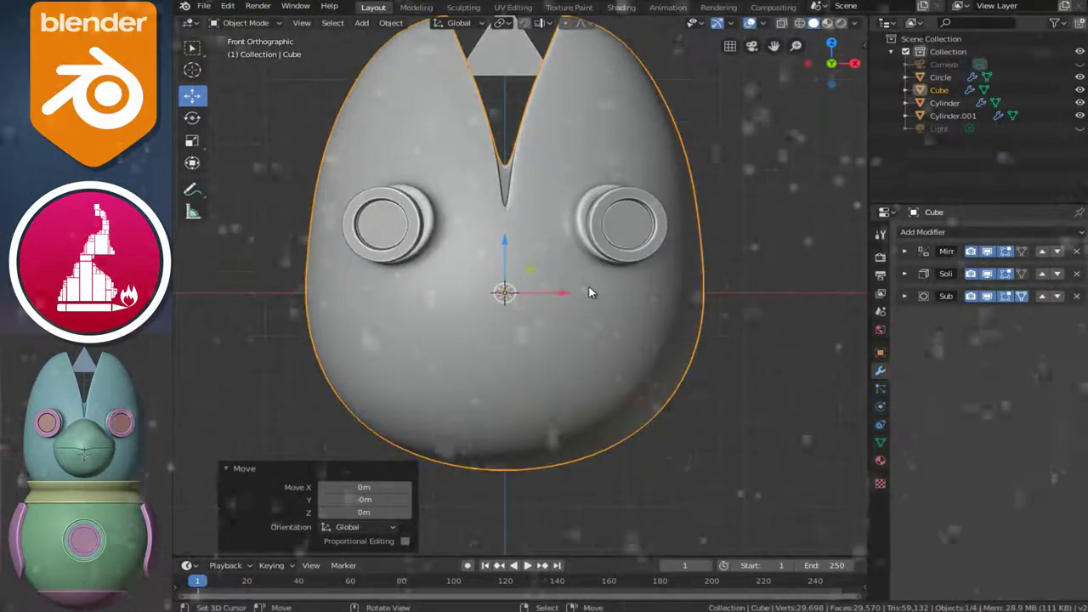
# Scale the outer eye ring slightly larger in Edit Mode, cancelling a stray resize and move
pyautogui.click(628, 233)
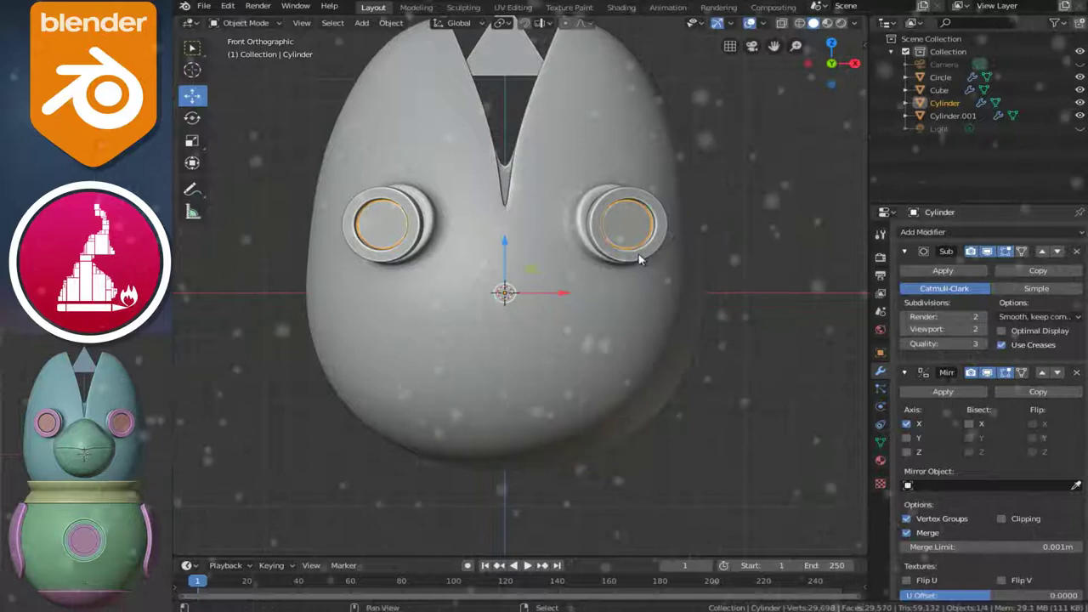
pyautogui.press('s')
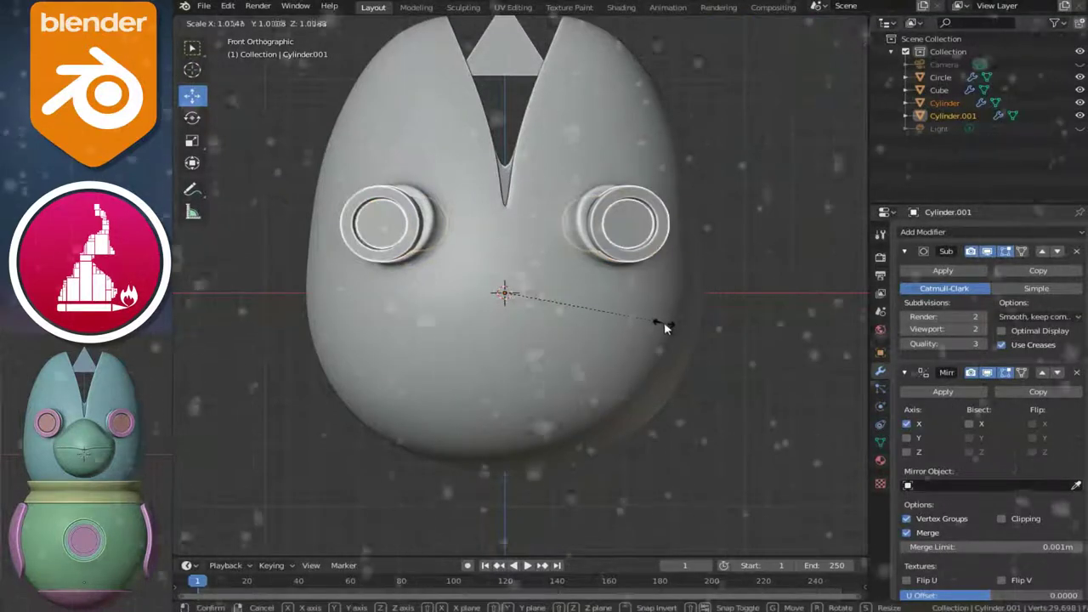
pyautogui.press('Escape')
pyautogui.press('Tab')
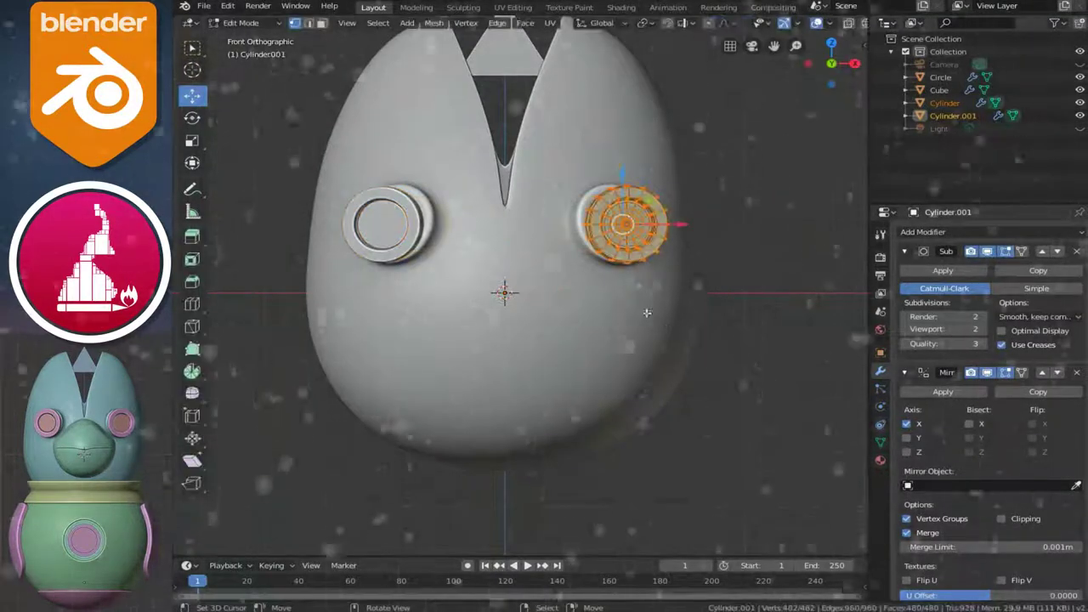
pyautogui.press('s')
pyautogui.click(673, 349)
pyautogui.press('g')
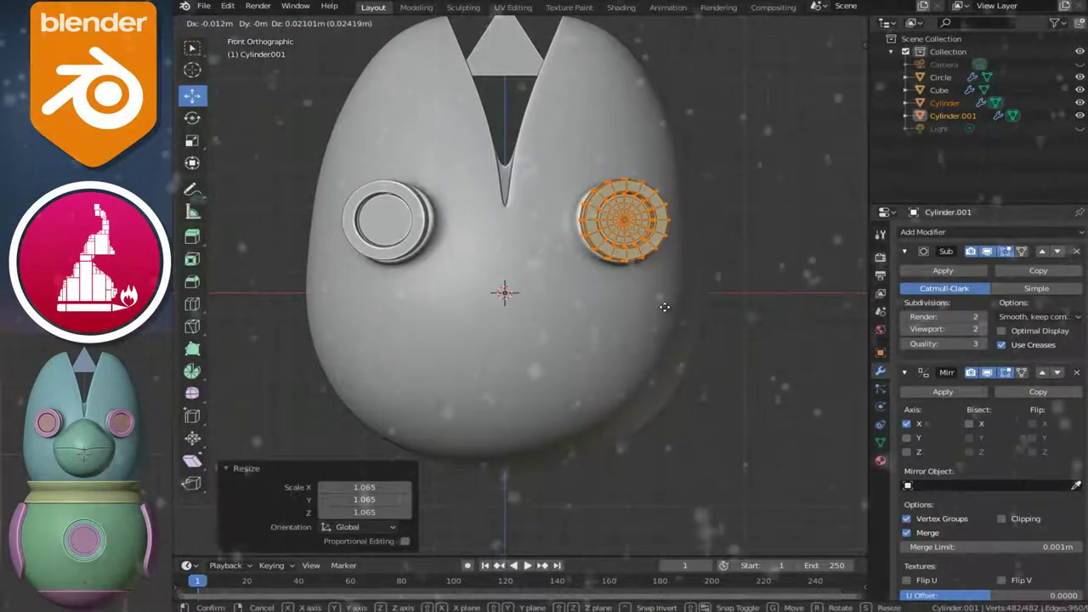
pyautogui.press('Escape')
pyautogui.press('Tab')
# Reselect the outer eye ring from a side view and scale it up by 1.037
pyautogui.click(588, 330)
pyautogui.scroll(-4, 641, 293)
pyautogui.moveTo(641, 293)
pyautogui.mouseDown(button='middle')
pyautogui.moveTo(688, 279)
pyautogui.moveTo(530, 315)
pyautogui.moveTo(592, 297)
pyautogui.moveTo(590, 283)
pyautogui.mouseUp(button='middle')
pyautogui.scroll(3, 529, 315)
pyautogui.click(570, 269)
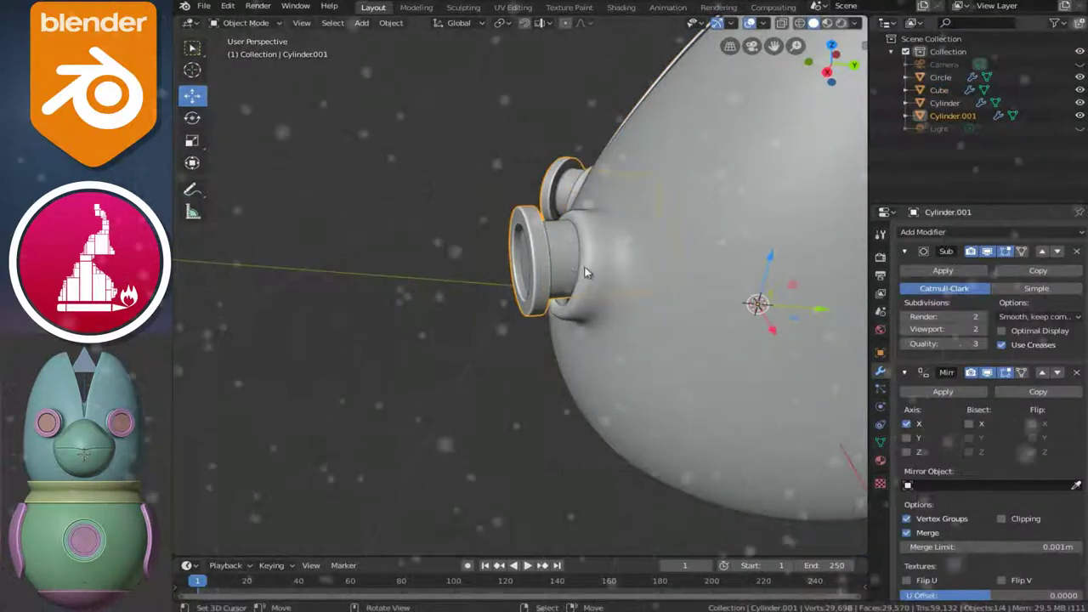
pyautogui.press('Tab')
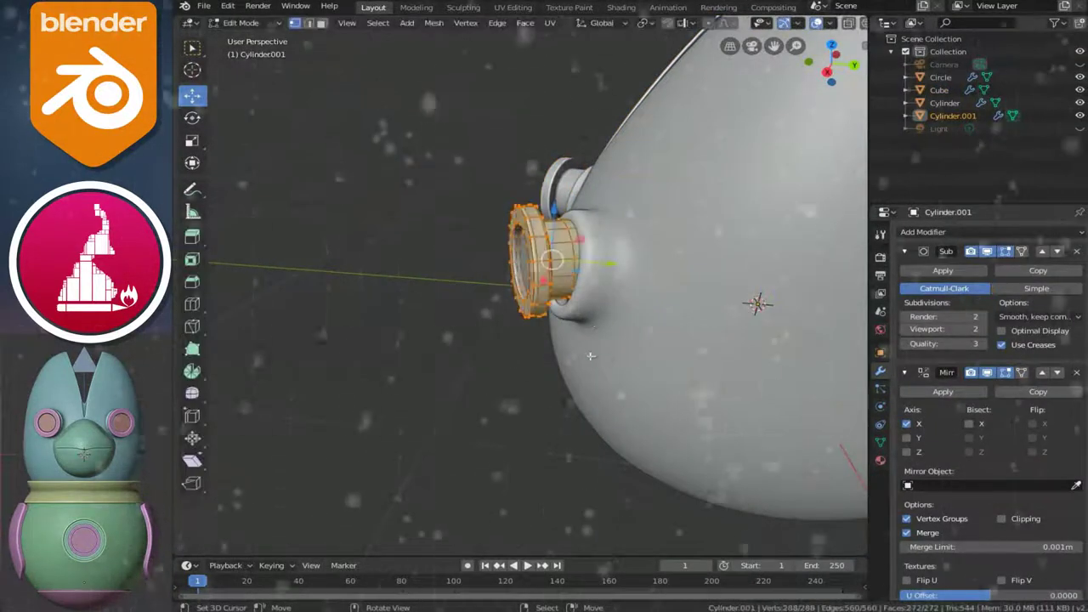
pyautogui.press('s')
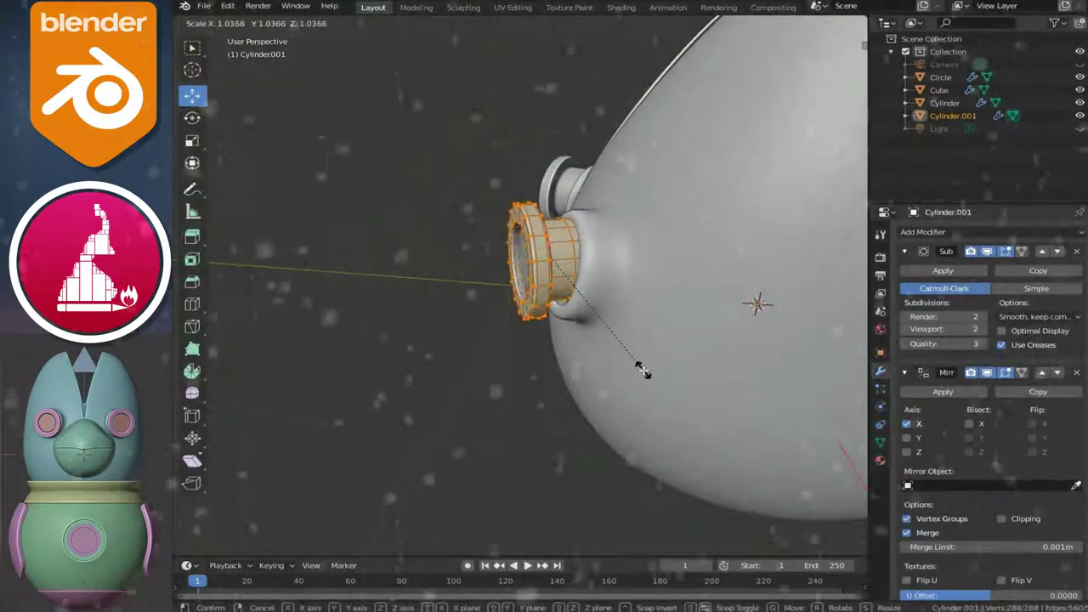
pyautogui.click(642, 369)
pyautogui.press('KP_3')
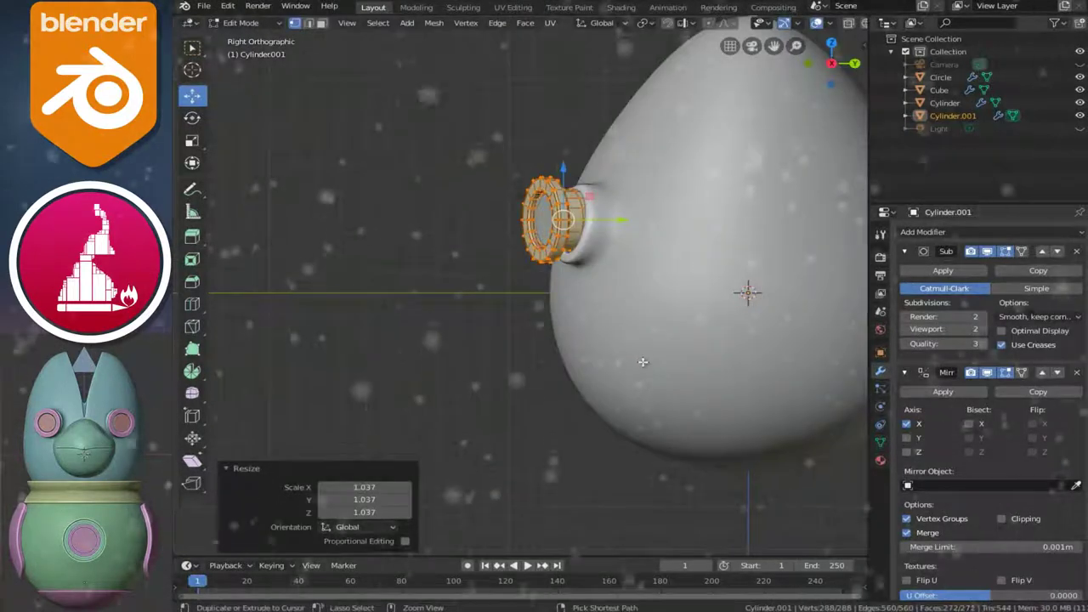
pyautogui.scroll(5, 634, 336)
pyautogui.scroll(-1, 634, 338)
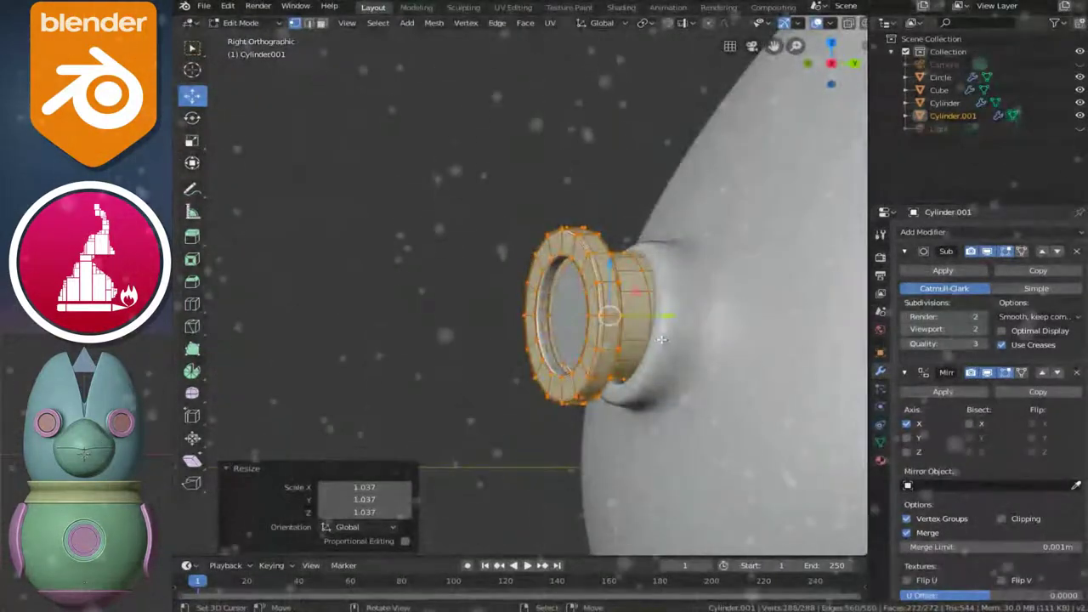
pyautogui.press('Escape')
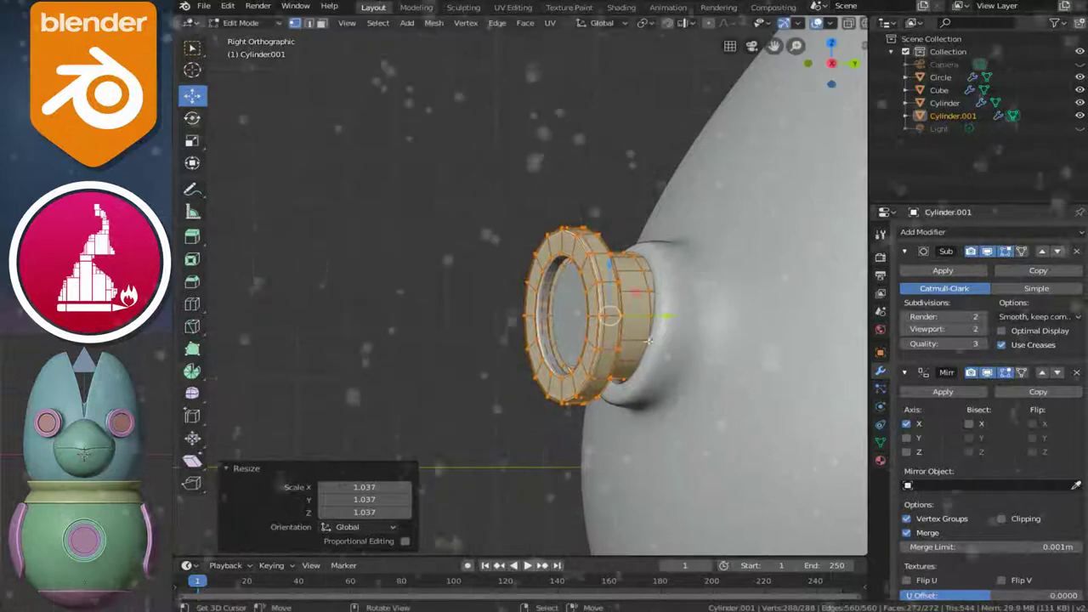
pyautogui.press('Tab')
# Lower the inner disc and outer ring together about 0.012 m against the head's socket
pyautogui.click(584, 320)
pyautogui.keyDown('shift'); pyautogui.click(628, 310); pyautogui.keyUp('shift')
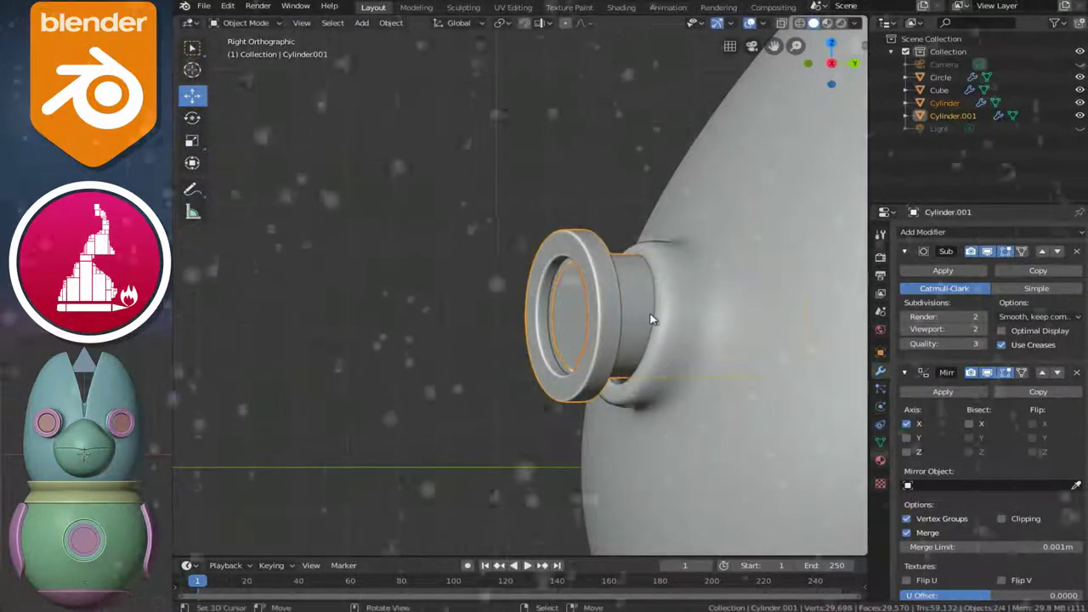
pyautogui.press('Tab')
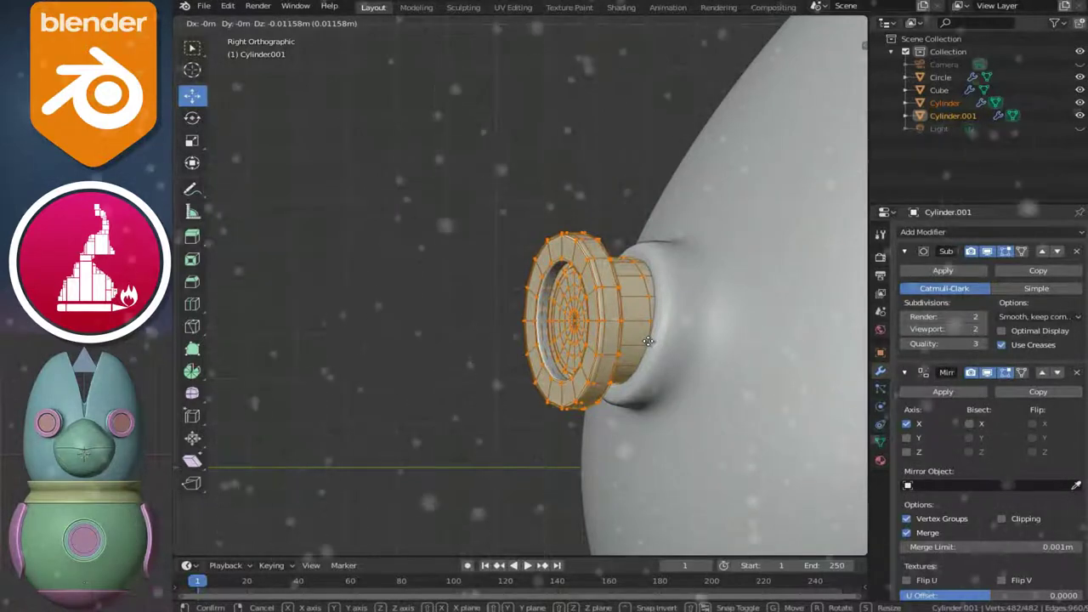
pyautogui.click(647, 341)
pyautogui.press('Tab')
# Select the head and switch to a flat front orthographic view
pyautogui.click(690, 427)
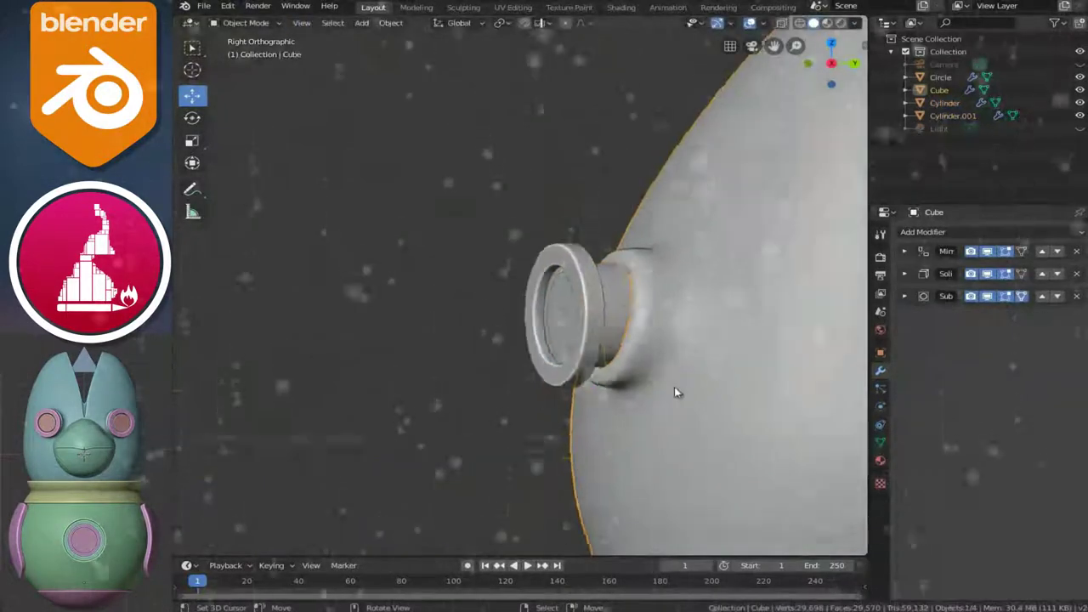
pyautogui.moveTo(674, 387); pyautogui.dragTo(709, 380, button='middle')
pyautogui.press('KP_1')
pyautogui.press('KP_5')
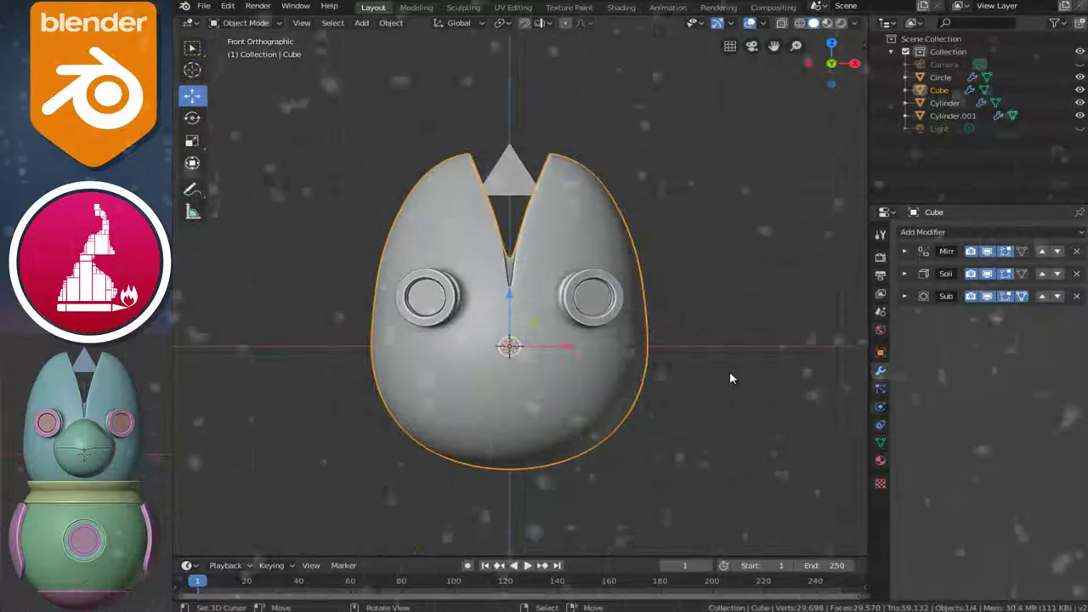
pyautogui.scroll(4, 742, 362)
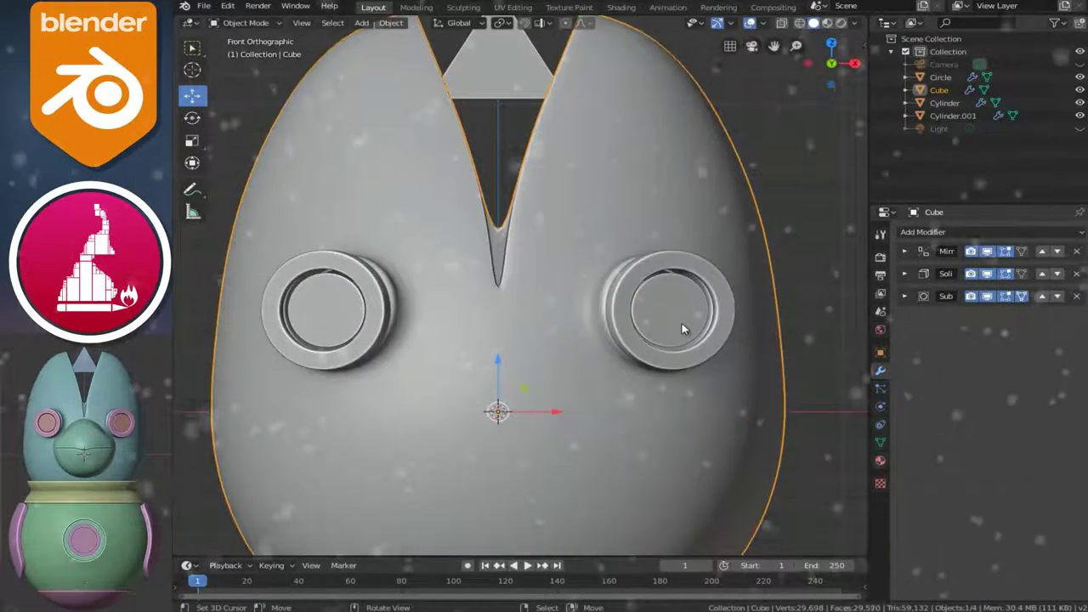
# Nudge the inner eye disc about 0.003 m along X to centre it in the outer ring
pyautogui.click(682, 329)
pyautogui.scroll(2, 604, 359)
pyautogui.scroll(1, 610, 363)
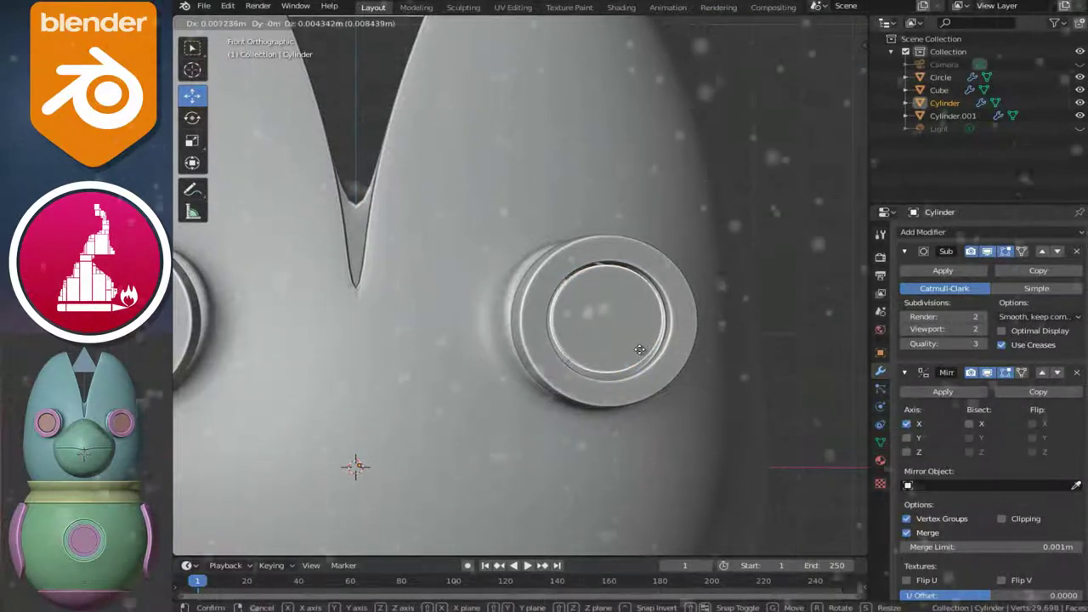
pyautogui.click(639, 349)
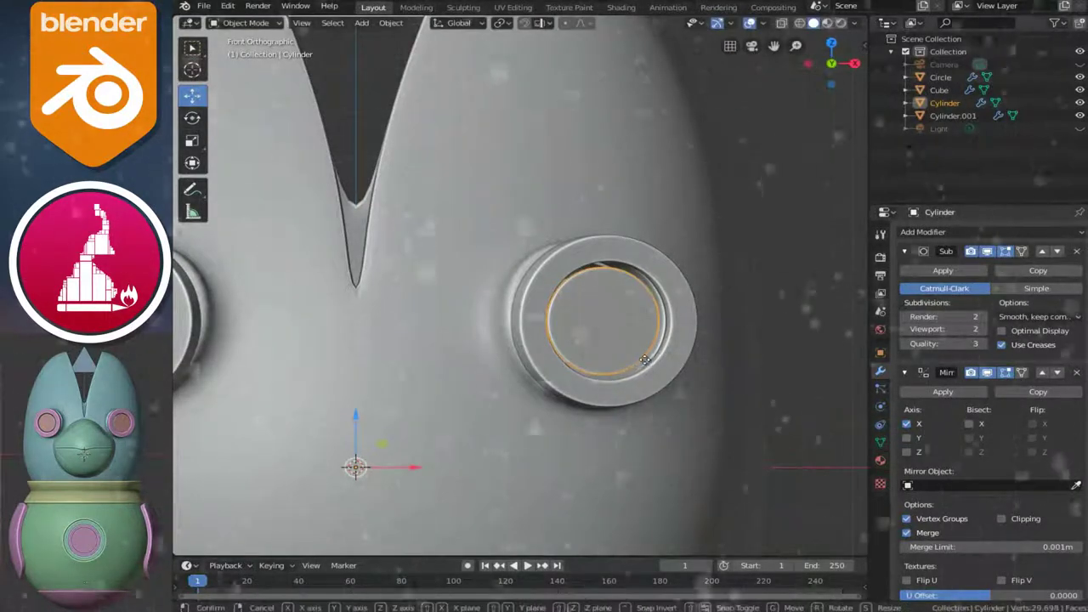
pyautogui.click(646, 360)
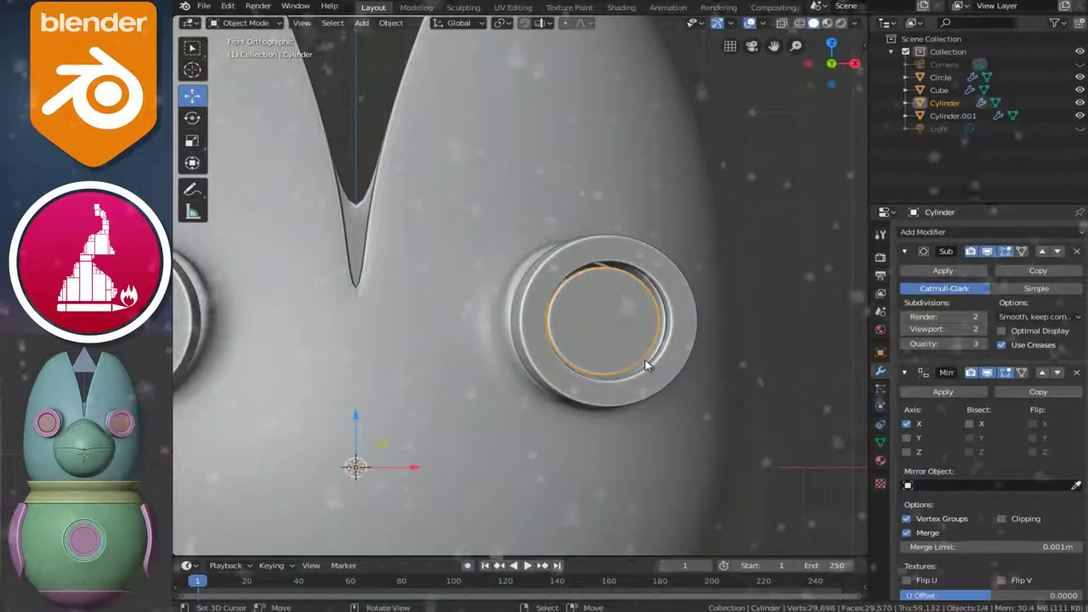
pyautogui.press('Tab')
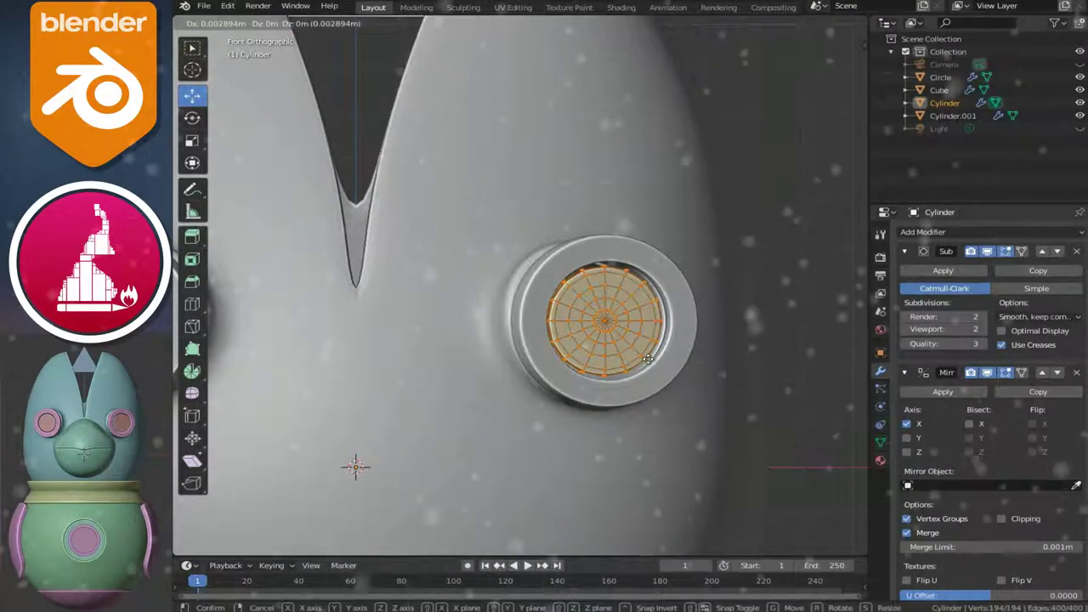
pyautogui.click(648, 359)
pyautogui.press('Tab')
# Frame the head, select the triangular Circle piece above it, and bring up the Add menu
pyautogui.click(447, 391)
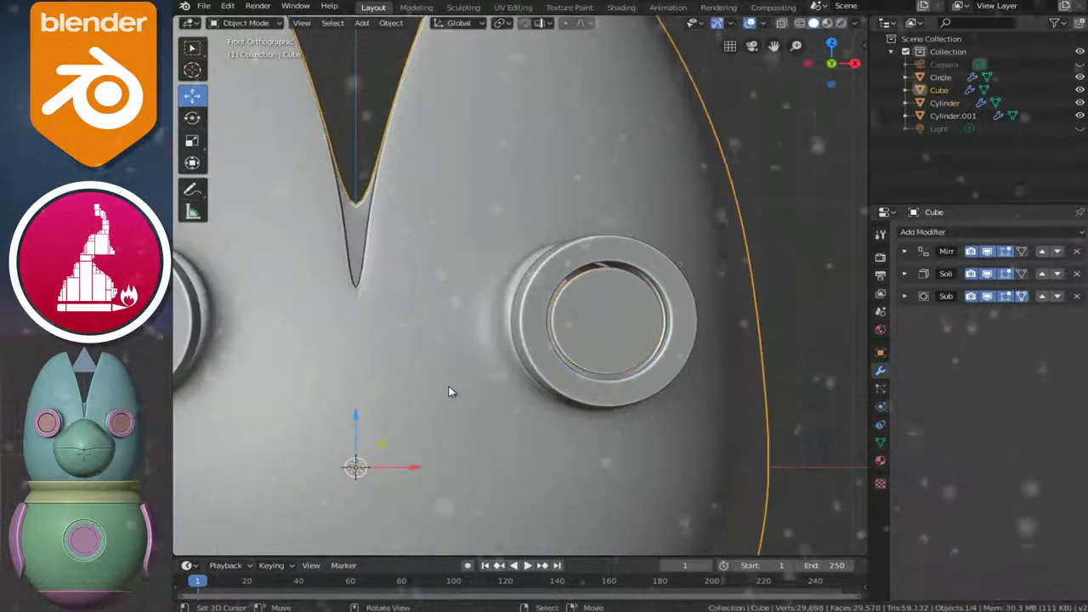
pyautogui.press('KP_Decimal')
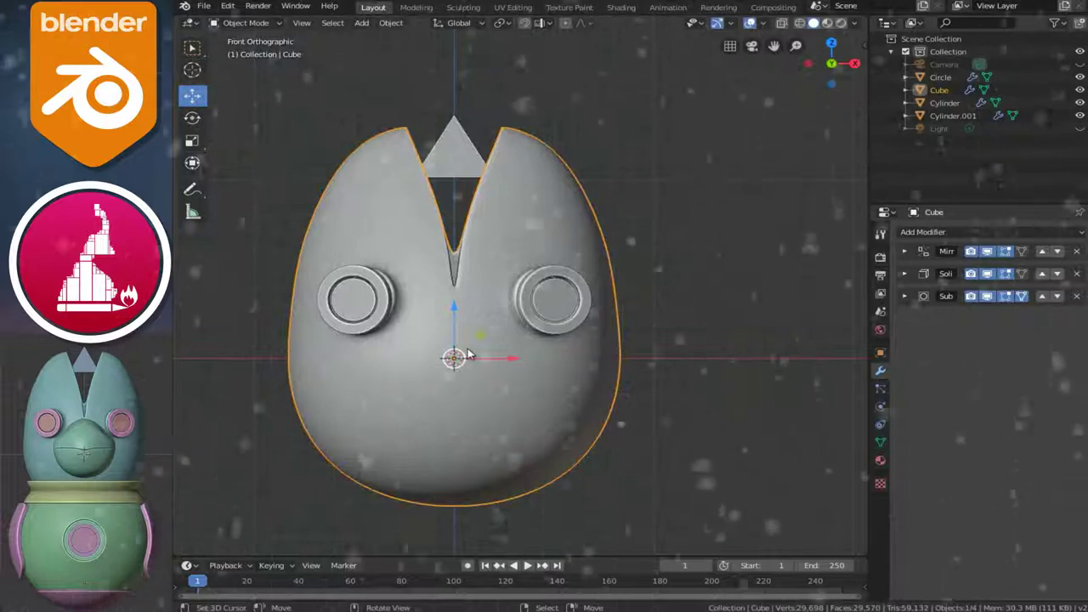
pyautogui.scroll(-2, 467, 425)
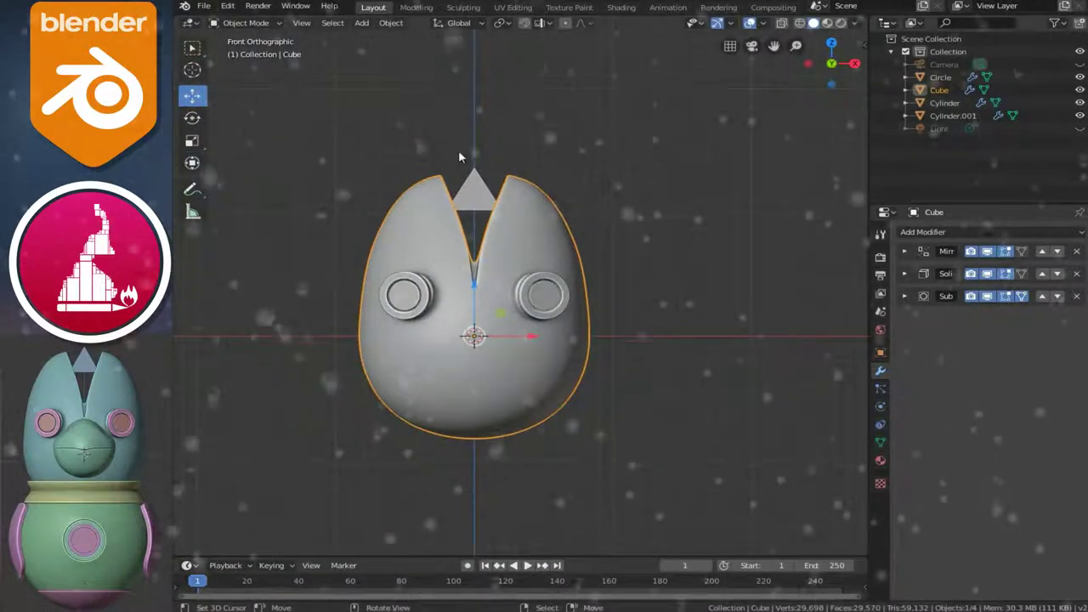
pyautogui.click(462, 213)
pyautogui.hotkey('shift', 'a')
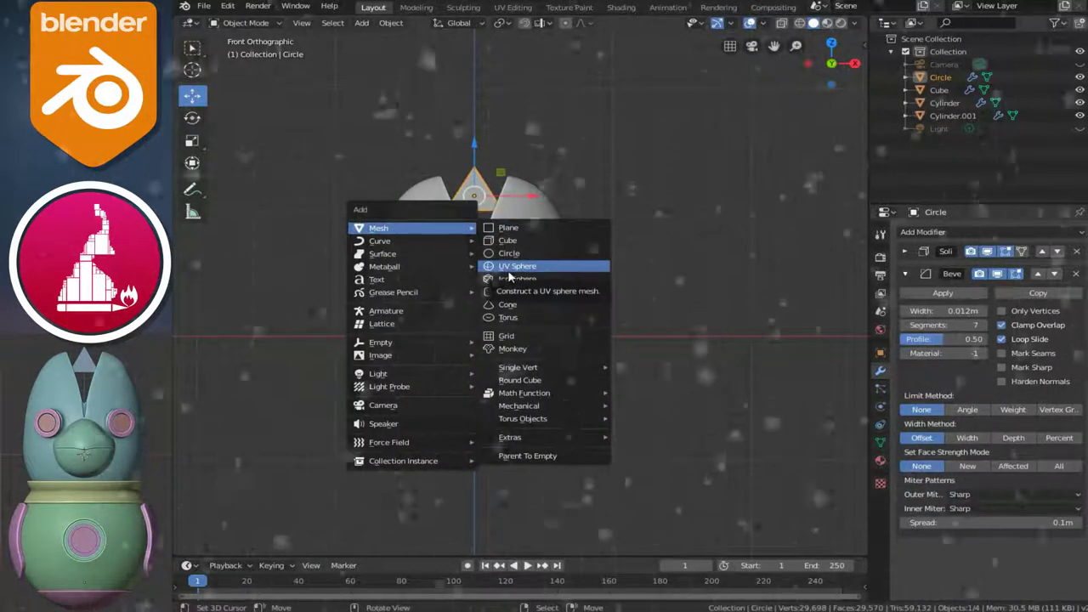
# Add a UV sphere at the centre with 16 segments
pyautogui.click(508, 269)
pyautogui.click(357, 405)
pyautogui.write('1')
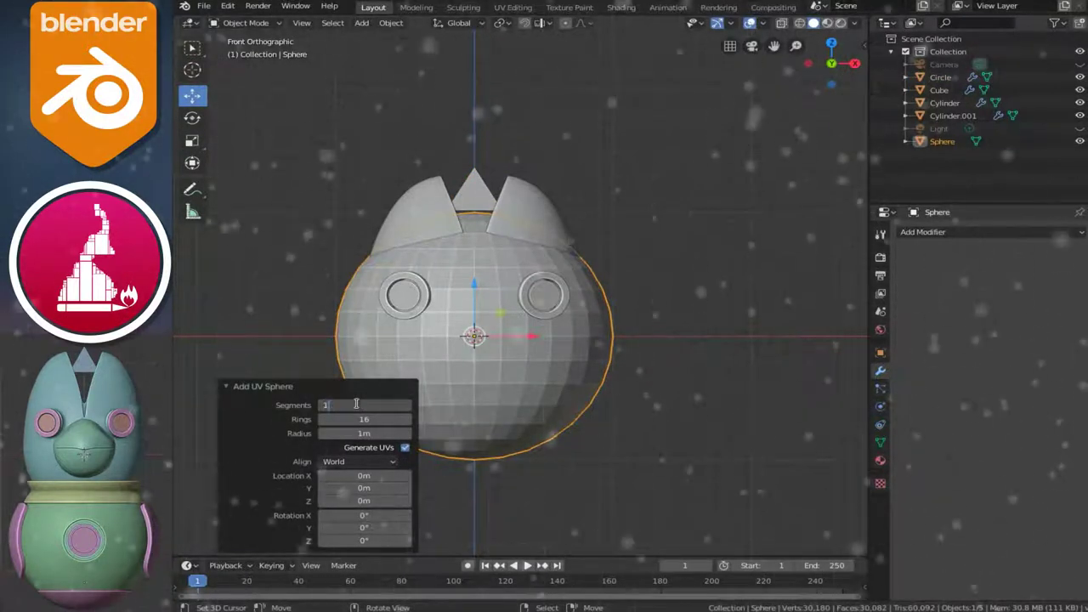
pyautogui.write('6')
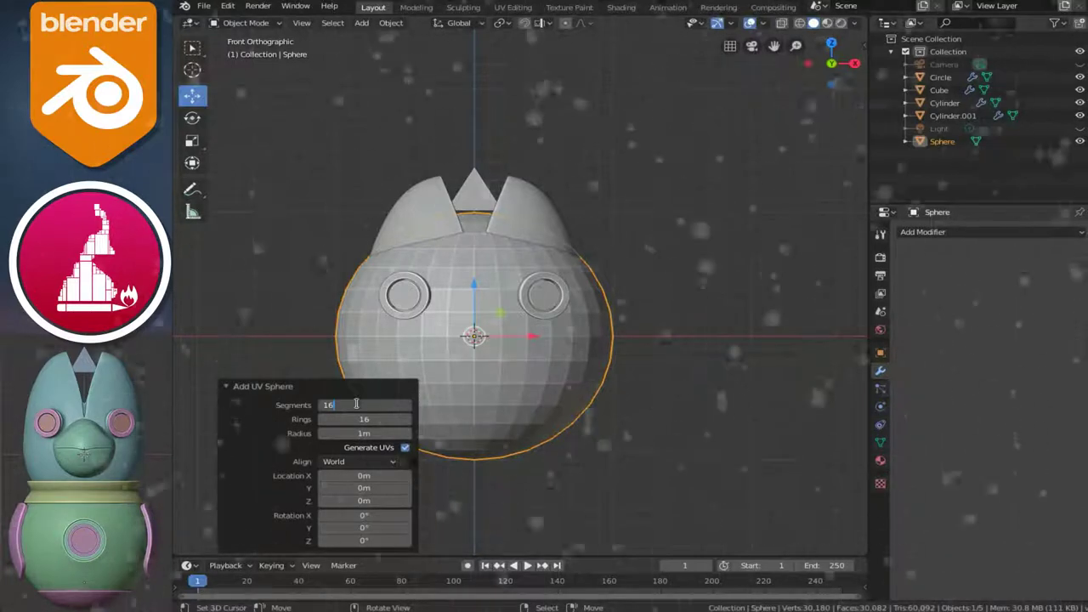
pyautogui.press('Return')
pyautogui.click(481, 389)
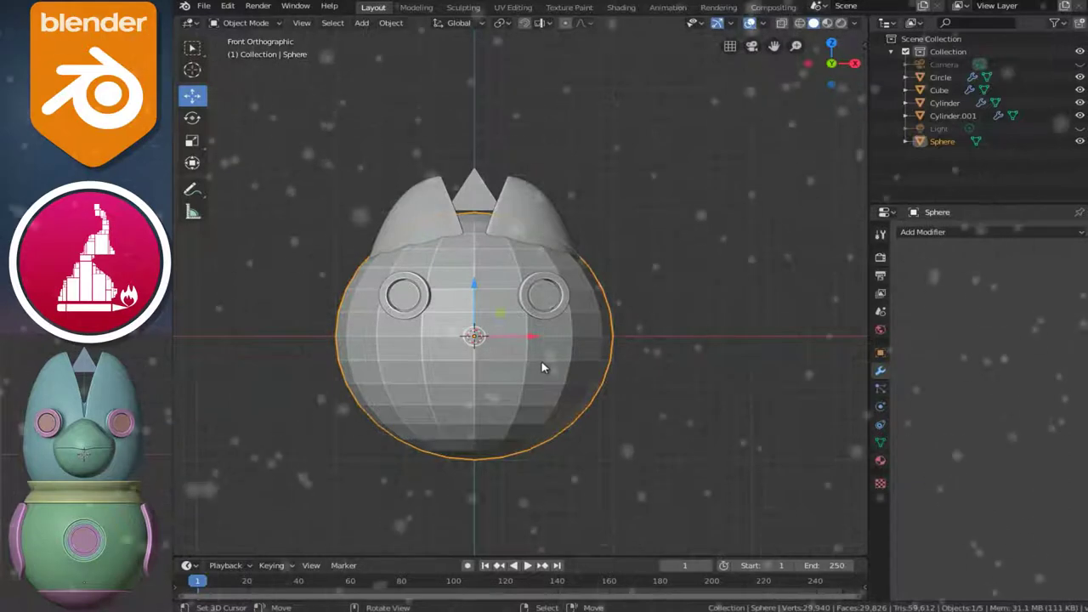
# Rotate the sphere 90° about X, view it from the right, and isolate it in Local view
pyautogui.write('rx90')
pyautogui.press('Return')
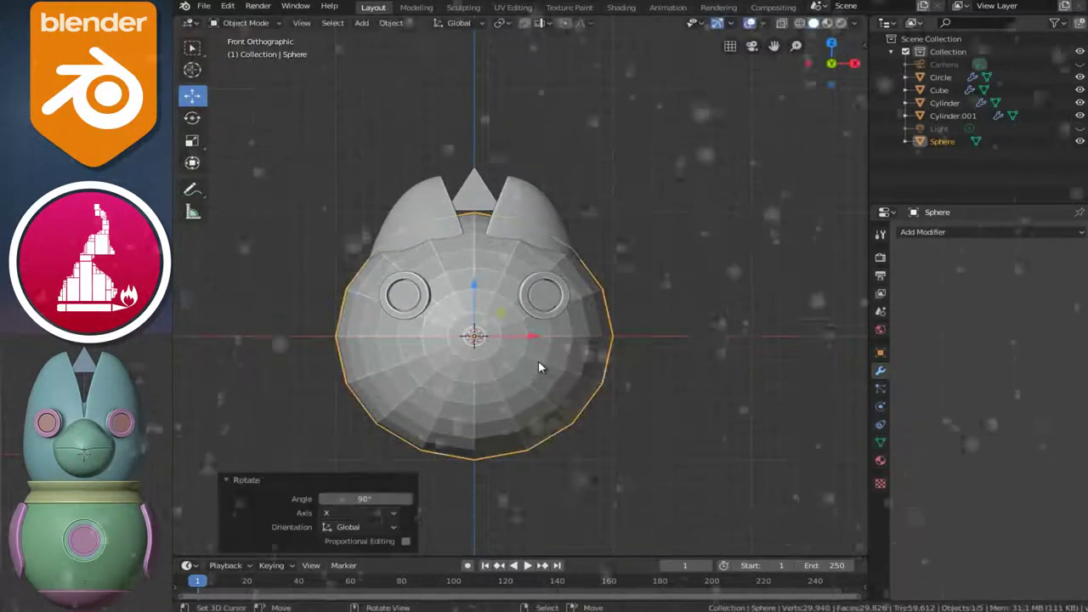
pyautogui.press('KP_3')
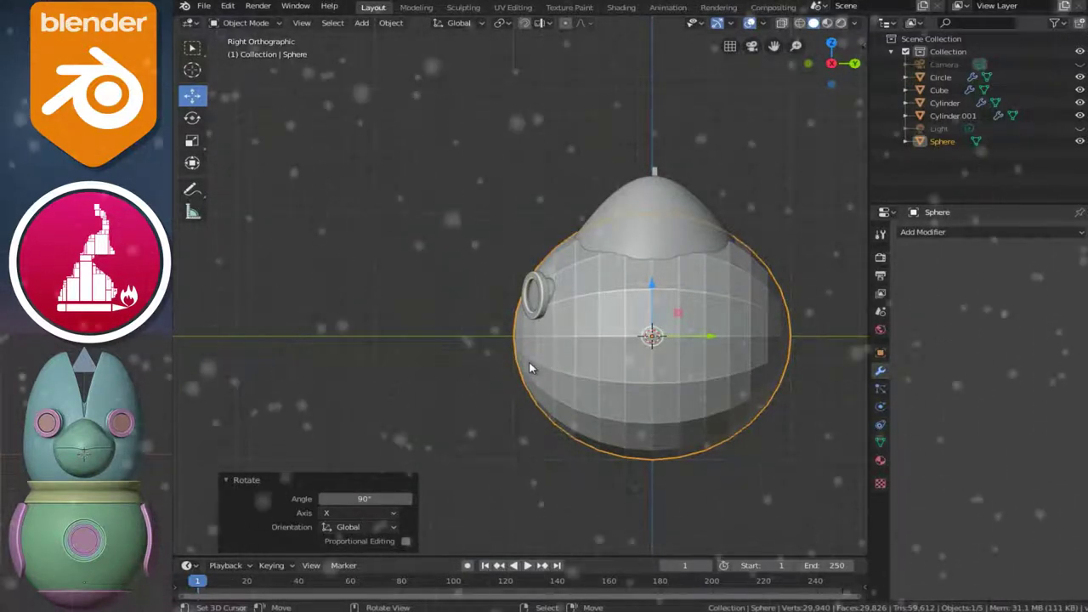
pyautogui.press('KP_Divide')
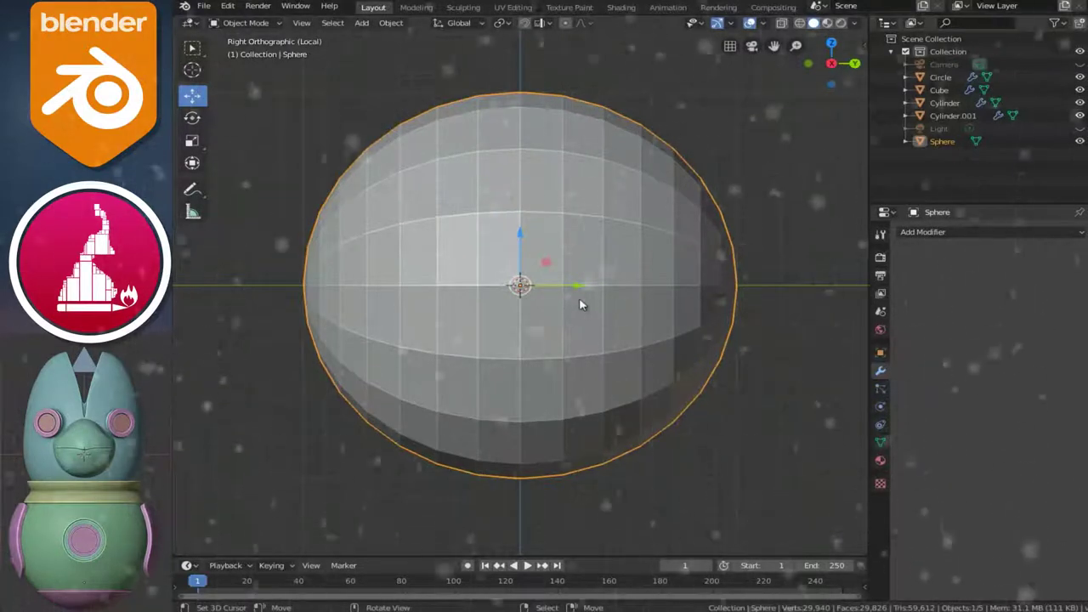
# Delete the sphere's right-half vertices in X-ray, then view the half shell front-on in solid shading
pyautogui.press('Tab')
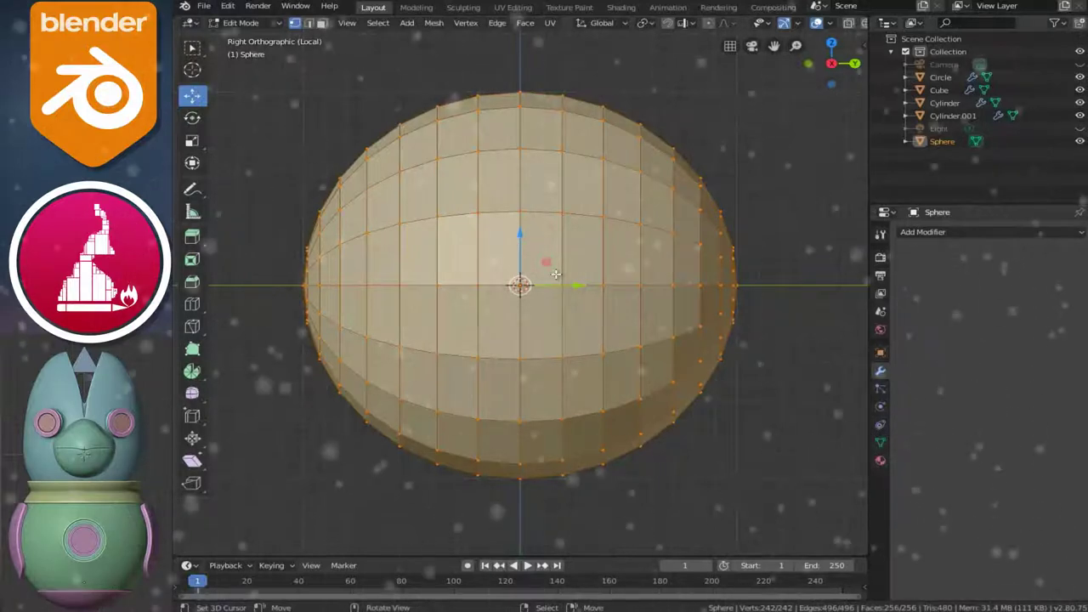
pyautogui.hotkey('alt', 'z')
pyautogui.click(555, 286)
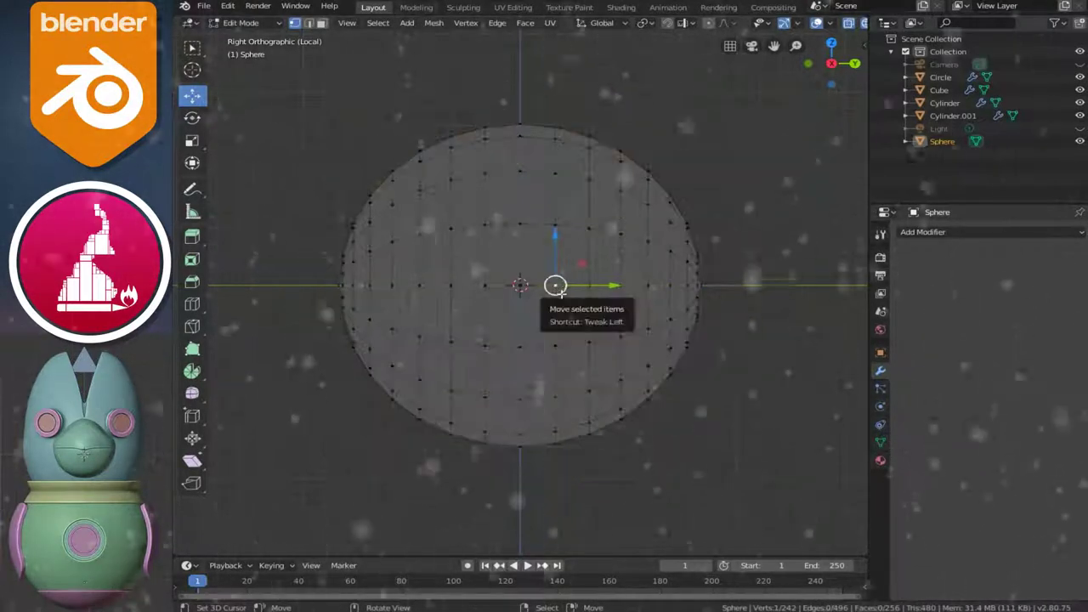
pyautogui.moveTo(540, 75)
pyautogui.mouseDown()
pyautogui.moveTo(774, 445)
pyautogui.moveTo(776, 496)
pyautogui.mouseUp()
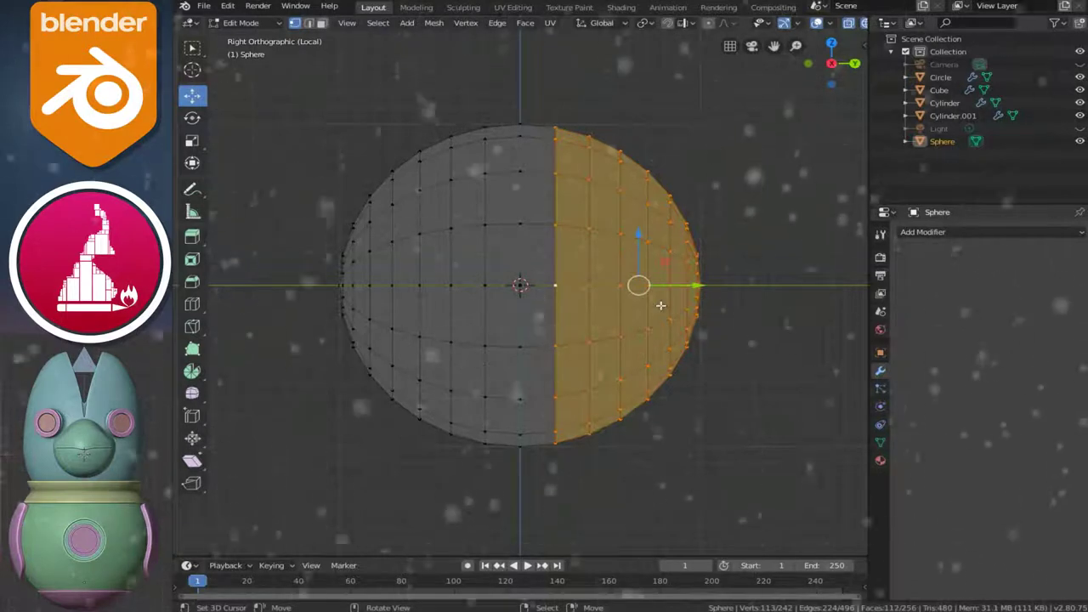
pyautogui.press('x')
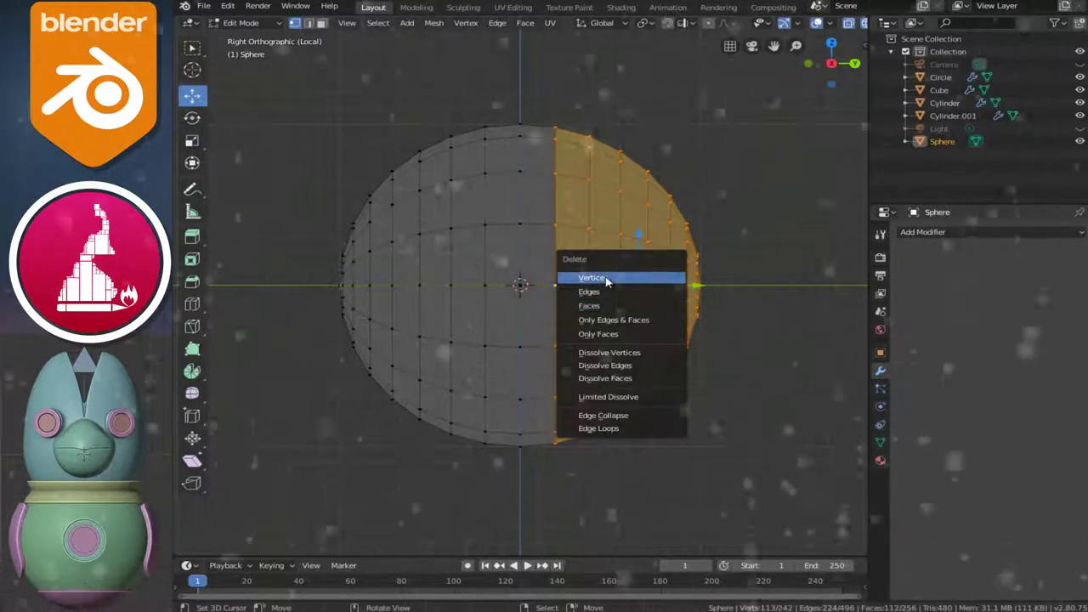
pyautogui.click(606, 278)
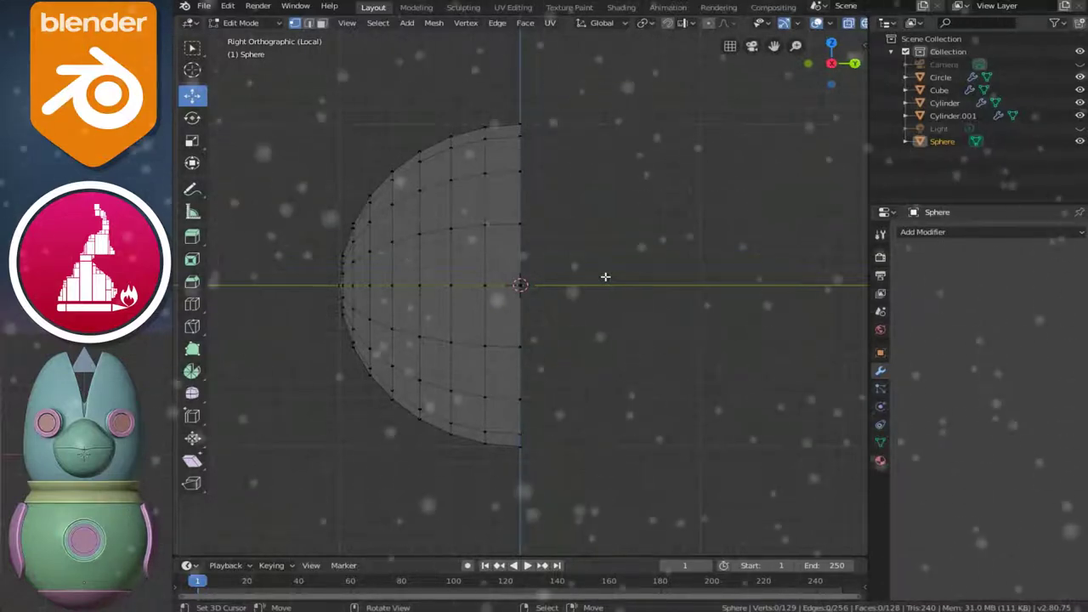
pyautogui.press('KP_1')
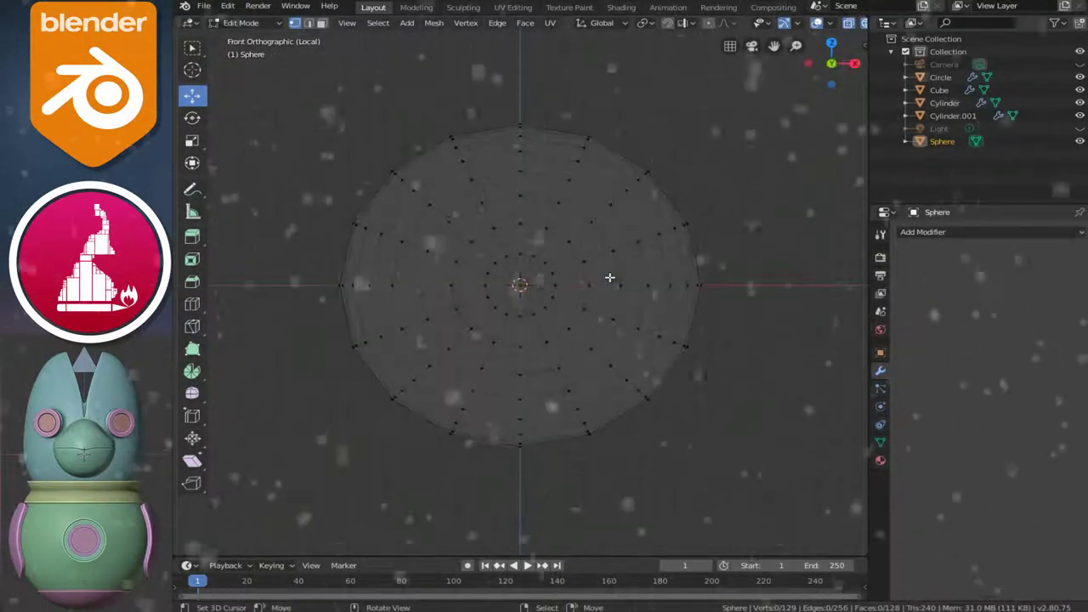
pyautogui.hotkey('alt', 'z')
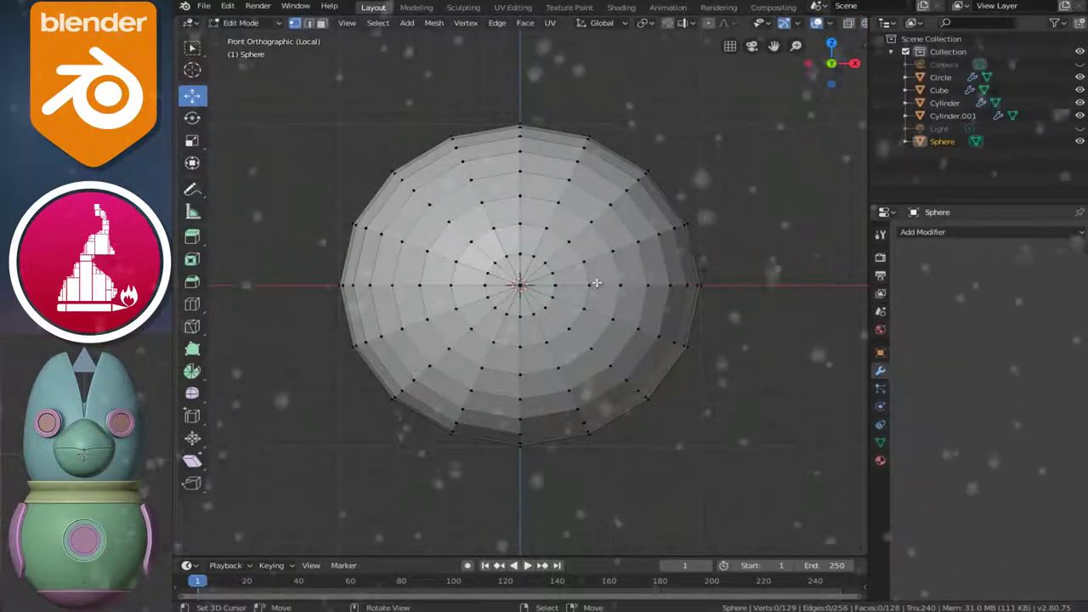
pyautogui.press('alt')
# Rip the half shell along its horizontal middle edge loop and pick a vertex on the upper half
pyautogui.keyDown('alt'); pyautogui.click(600, 285); pyautogui.keyUp('alt')
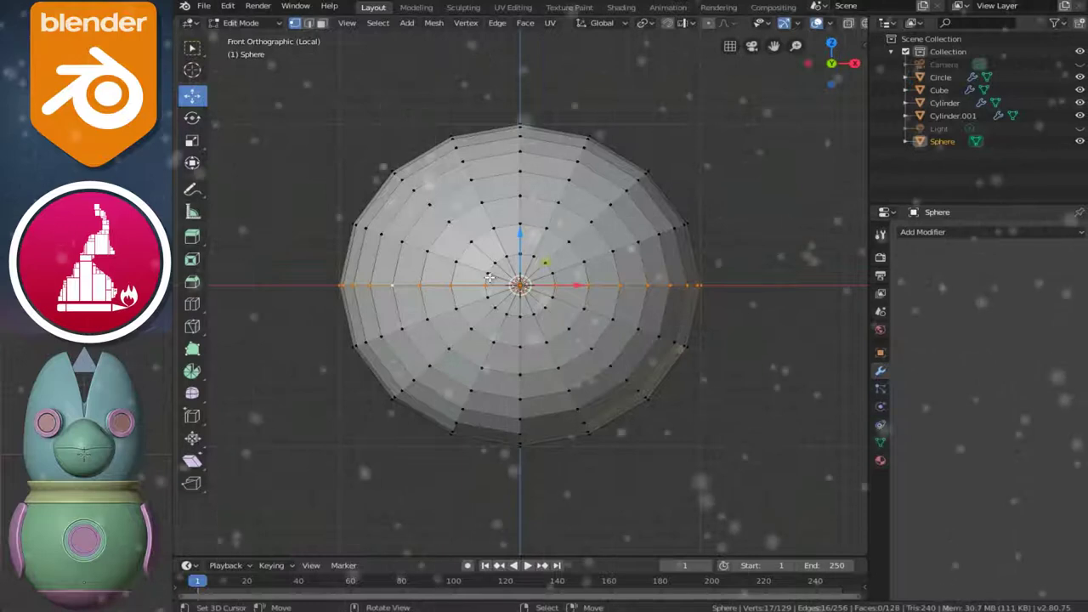
pyautogui.press('e')
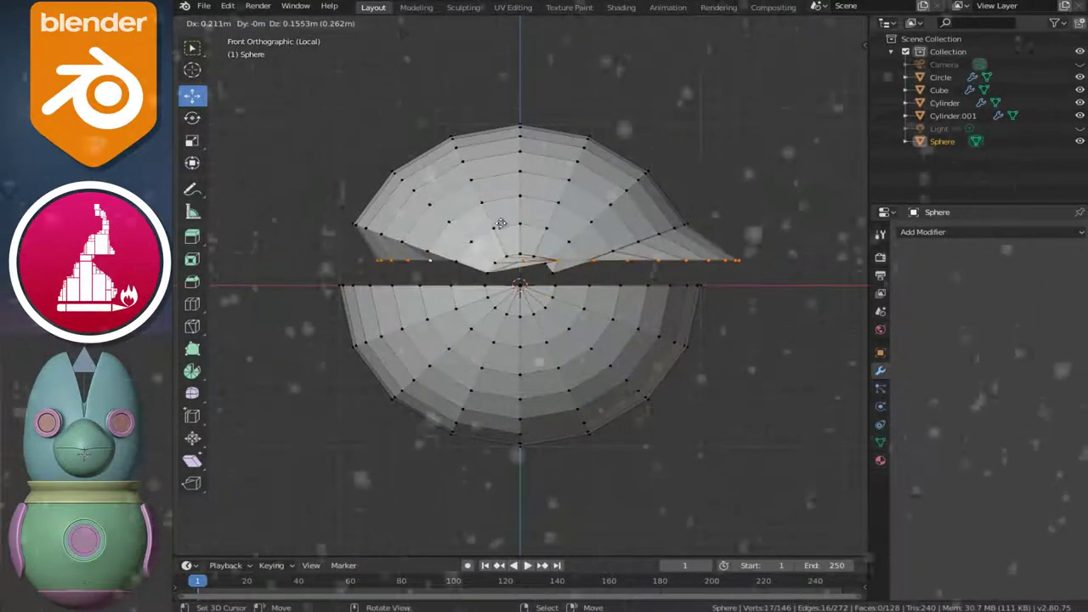
pyautogui.press('Escape')
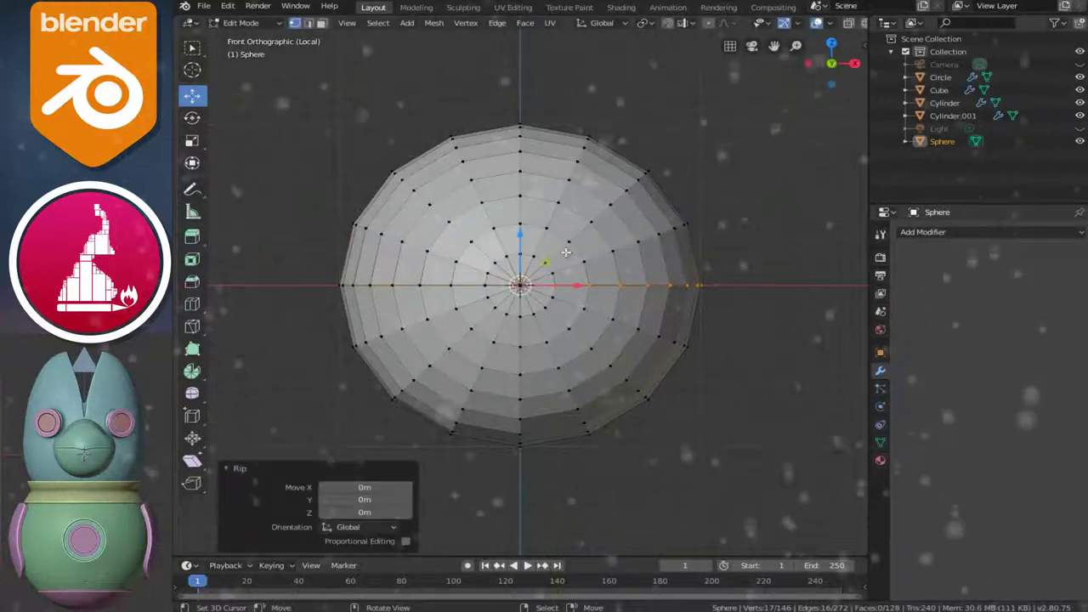
pyautogui.click(573, 223)
# Separate the upper half into its own object, Sphere.001, and isolate it
pyautogui.press('l')
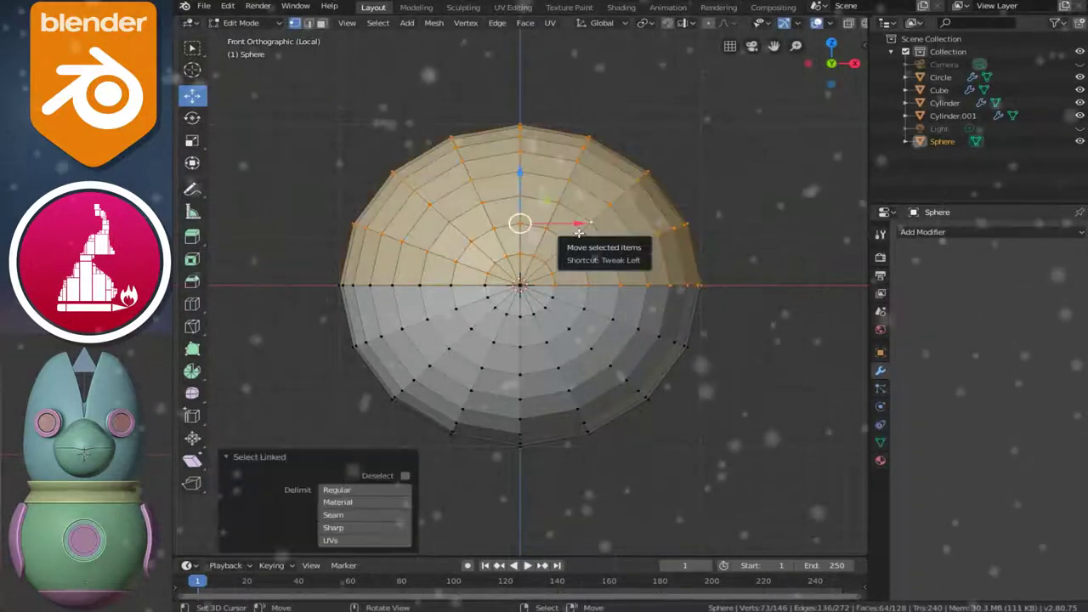
pyautogui.press('p')
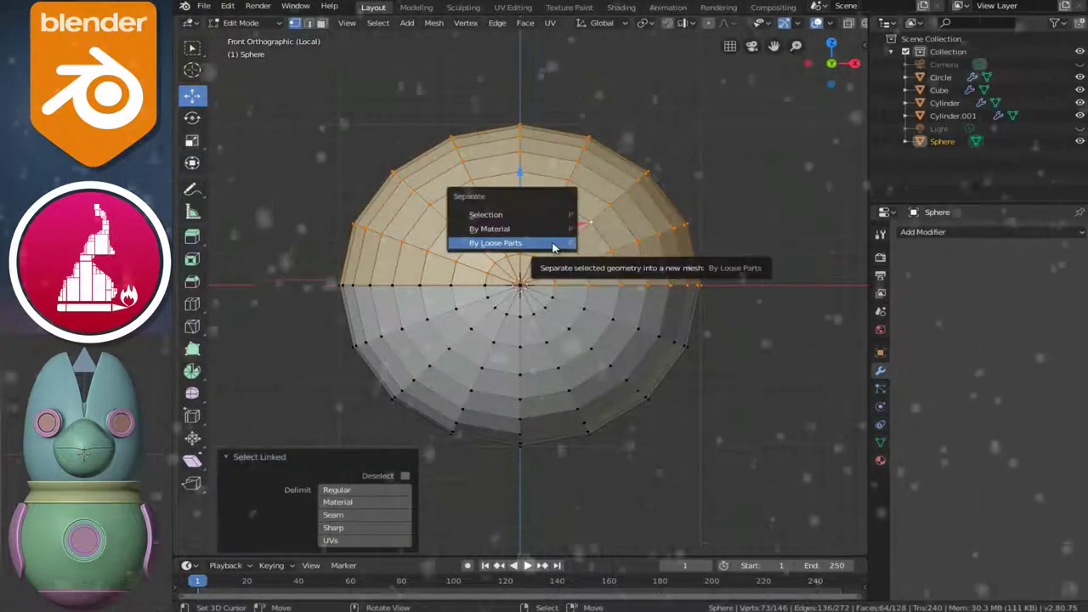
pyautogui.click(554, 244)
pyautogui.moveTo(595, 234)
pyautogui.mouseDown(button='middle')
pyautogui.moveTo(630, 266)
pyautogui.moveTo(520, 308)
pyautogui.mouseUp(button='middle')
pyautogui.press('Tab')
pyautogui.click(644, 266)
pyautogui.hotkey('shift', 'h')
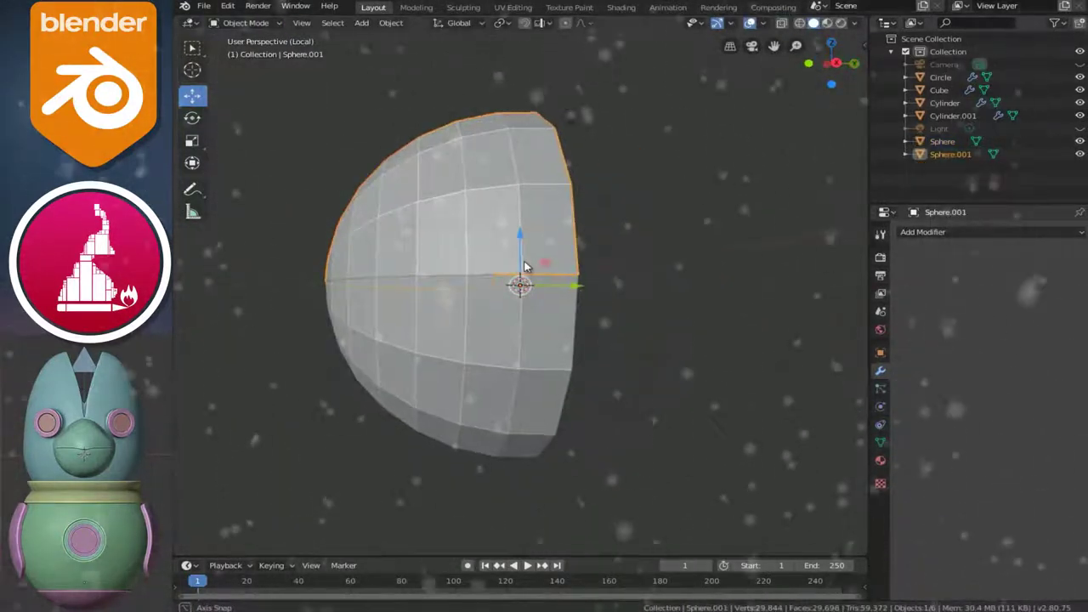
# Unhide the lower half and enter Edit Mode on Sphere.001
pyautogui.hotkey('alt', 'h')
pyautogui.click(505, 345)
pyautogui.scroll(2, 539, 269)
pyautogui.press('Tab')
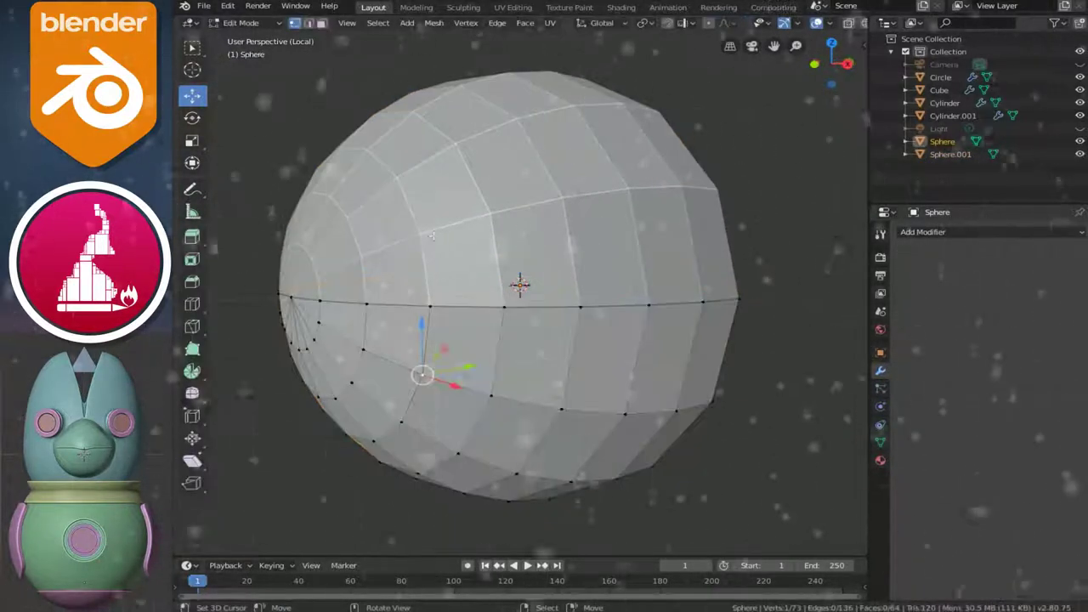
pyautogui.press('Tab')
pyautogui.click(418, 247)
pyautogui.press('Tab')
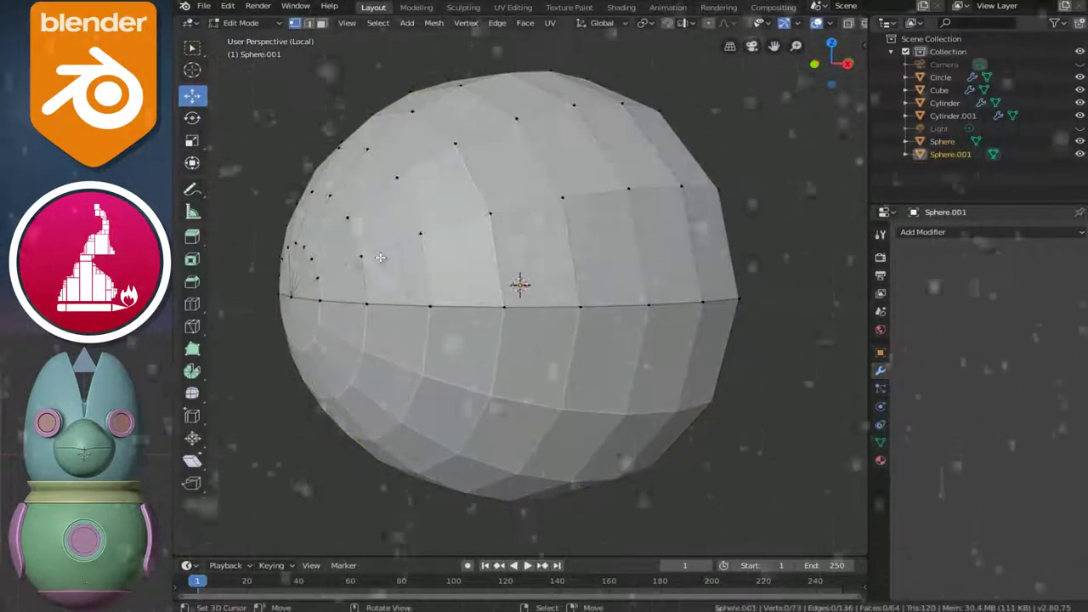
# With proportional editing on, pull the front pole out into a beak point and lower the tip
pyautogui.moveTo(441, 255); pyautogui.dragTo(393, 268, button='middle')
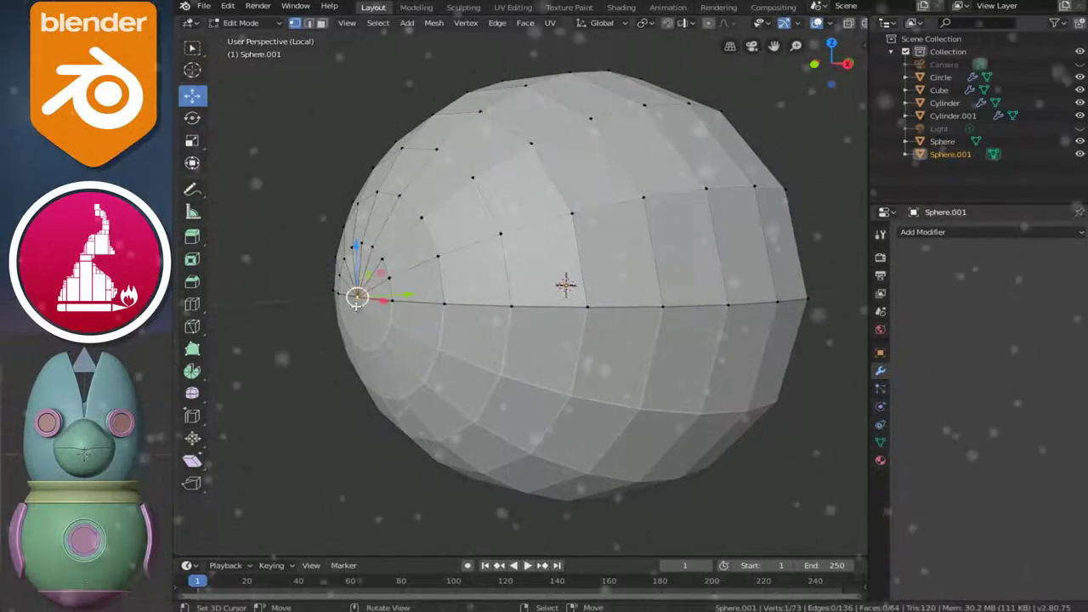
pyautogui.press('o')
pyautogui.moveTo(357, 295); pyautogui.dragTo(493, 298, button='middle')
pyautogui.moveTo(493, 298); pyautogui.dragTo(456, 305)
pyautogui.scroll(-5, 473, 303)
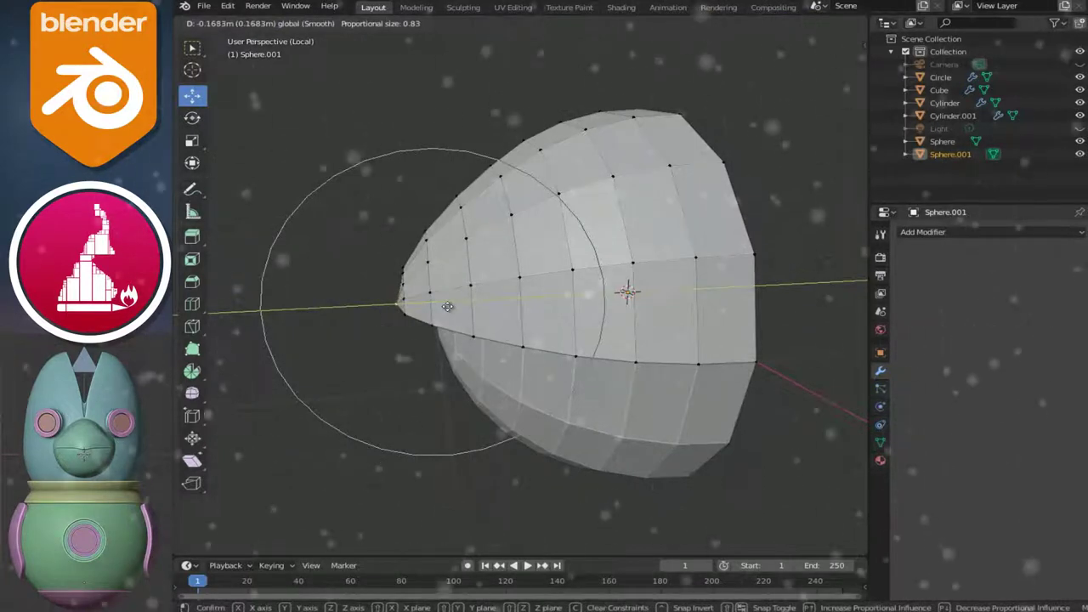
pyautogui.moveTo(447, 306); pyautogui.dragTo(374, 304)
pyautogui.scroll(-6, 444, 311)
pyautogui.moveTo(374, 305); pyautogui.dragTo(715, 321, button='middle')
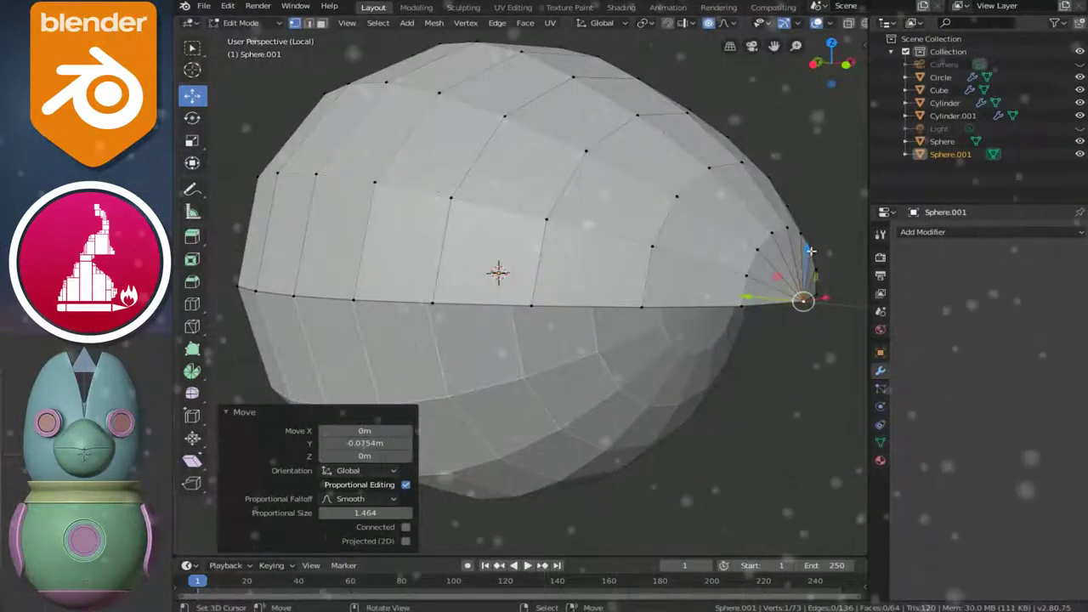
pyautogui.moveTo(811, 251); pyautogui.dragTo(811, 254)
pyautogui.scroll(5, 811, 254)
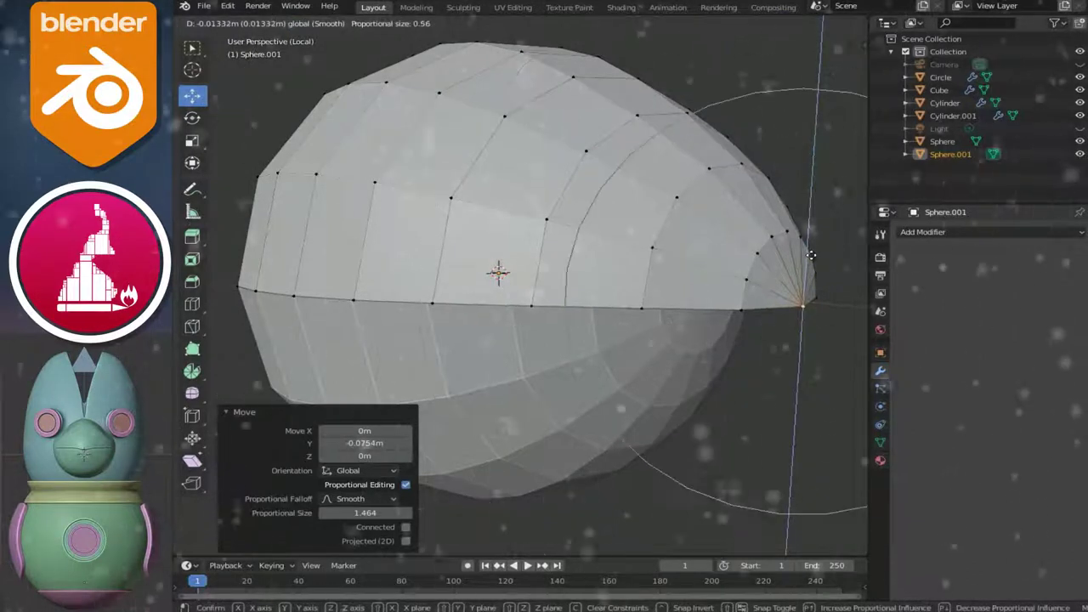
pyautogui.scroll(4, 813, 264)
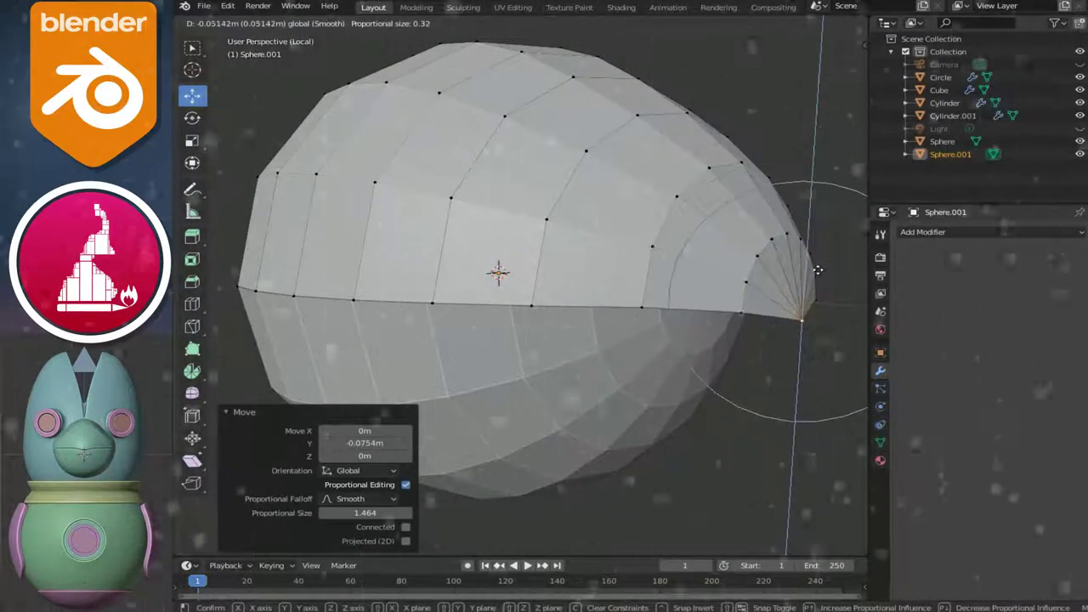
pyautogui.click(821, 273)
# Nudge the beak tip twice along the Z axis
pyautogui.moveTo(816, 280)
pyautogui.mouseDown(button='middle')
pyautogui.moveTo(633, 291)
pyautogui.moveTo(666, 330)
pyautogui.mouseUp(button='middle')
pyautogui.press('g')
pyautogui.press('z')
pyautogui.click(646, 281)
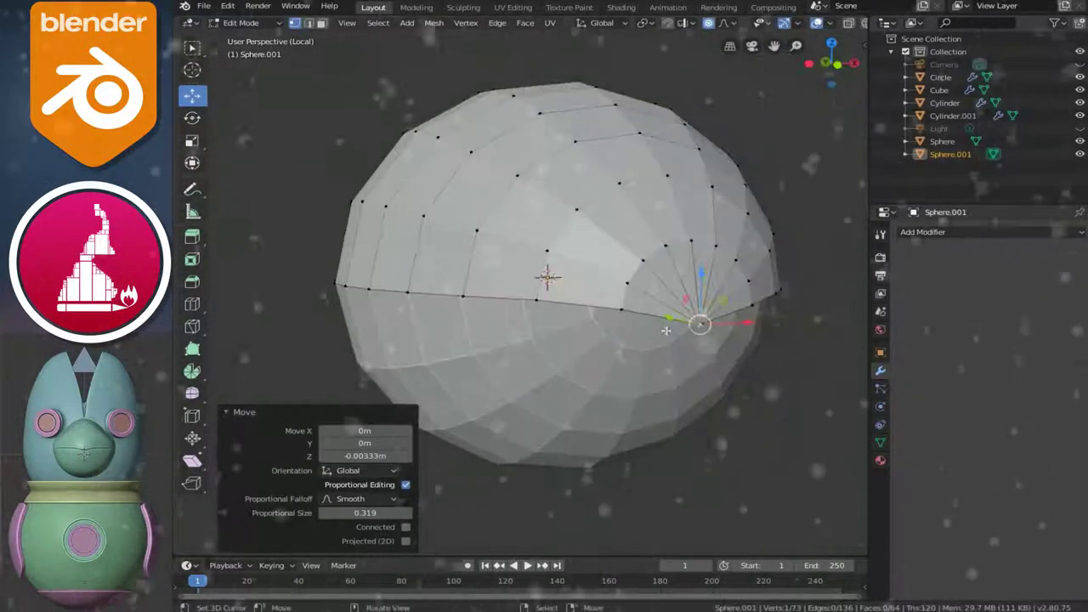
pyautogui.press('g')
pyautogui.press('z')
pyautogui.click(703, 280)
# Shift the tip sideways with soft falloff, then return to Object Mode and select the lower half
pyautogui.scroll(5, 703, 280)
pyautogui.moveTo(675, 286); pyautogui.dragTo(765, 297, button='middle')
pyautogui.moveTo(411, 312); pyautogui.dragTo(424, 321)
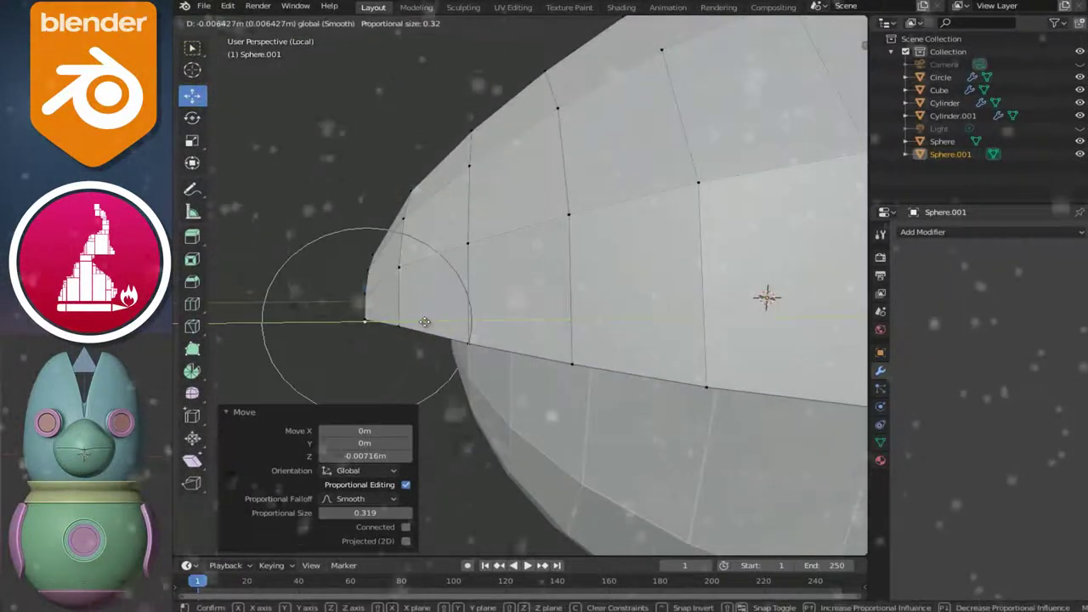
pyautogui.click(422, 323)
pyautogui.scroll(-8, 359, 317)
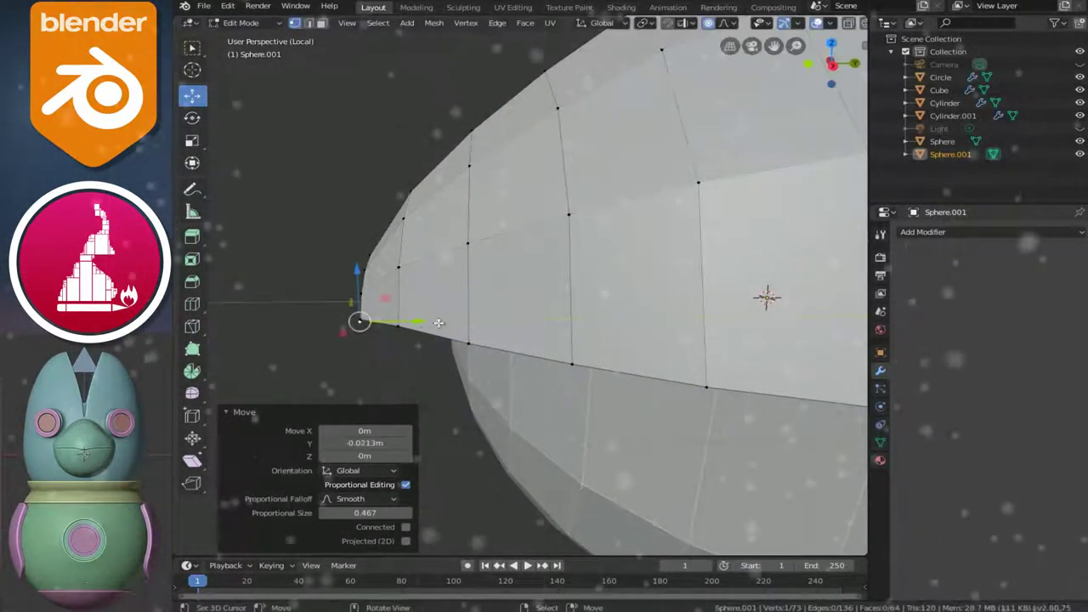
pyautogui.press('Tab')
pyautogui.click(595, 369)
# Enter Edit Mode on the lower half, Sphere, and pick its front pole vertex
pyautogui.press('Tab')
pyautogui.moveTo(709, 384); pyautogui.dragTo(697, 335, button='middle')
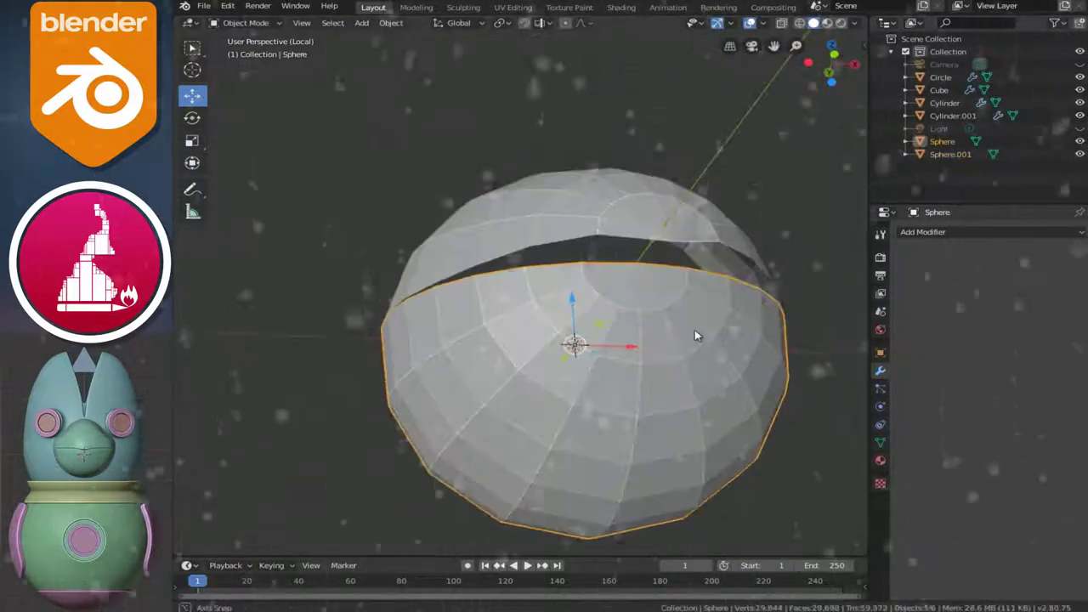
pyautogui.scroll(5, 614, 383)
pyautogui.scroll(2, 615, 383)
pyautogui.press('Tab')
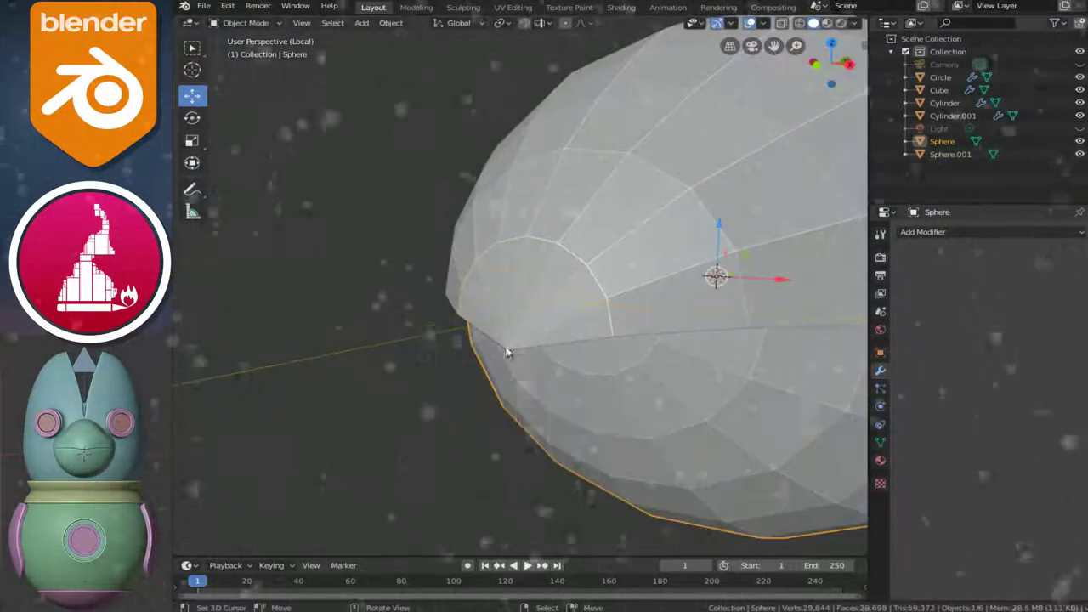
pyautogui.click(513, 341)
pyautogui.press('Tab')
pyautogui.press('g')
pyautogui.press('Return')
pyautogui.press('Tab')
pyautogui.click(685, 400)
# Pull the lower front pole forward with proportional falloff widened to size 0.826
pyautogui.press('Tab')
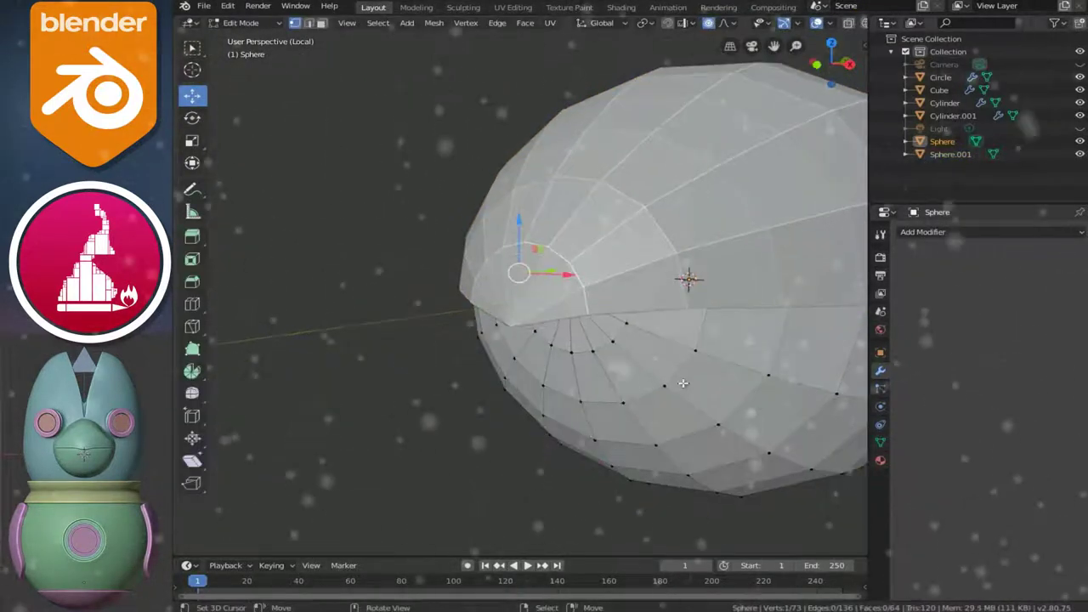
pyautogui.scroll(-3, 680, 340)
pyautogui.moveTo(772, 343); pyautogui.dragTo(607, 289, button='middle')
pyautogui.click(629, 289)
pyautogui.press('g')
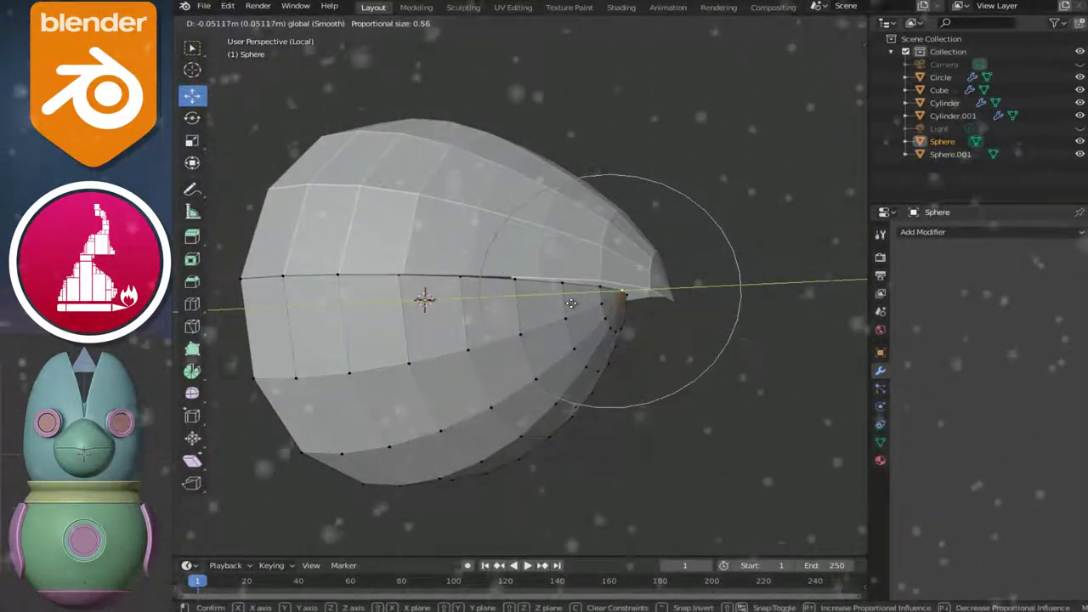
pyautogui.scroll(-1, 574, 303)
pyautogui.scroll(-1, 578, 304)
pyautogui.scroll(-1, 580, 304)
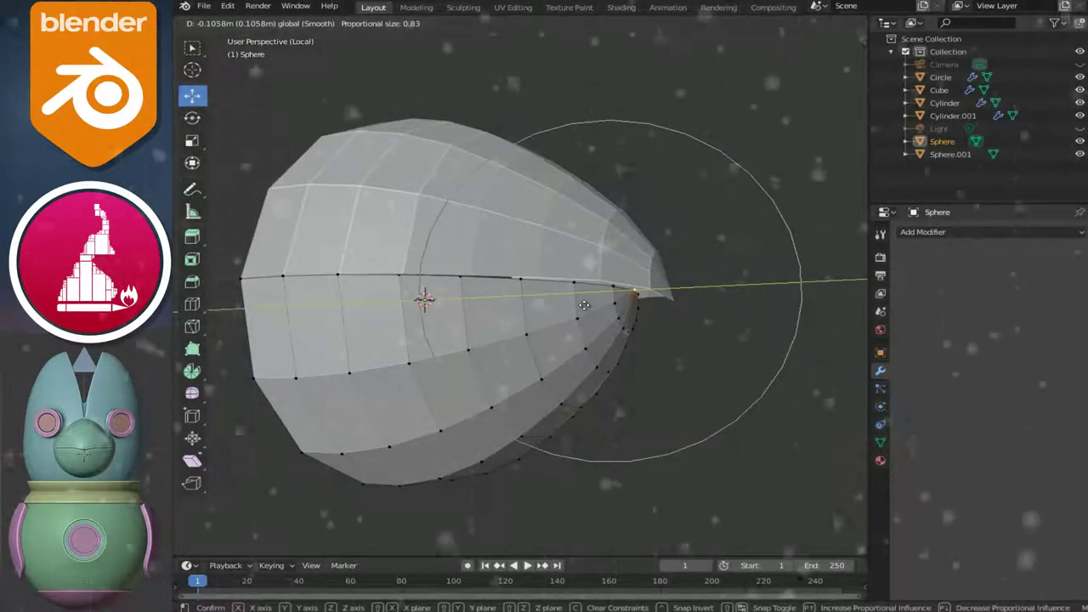
pyautogui.click(588, 303)
# Nudge the lower tip once more and leave Edit Mode
pyautogui.moveTo(587, 339); pyautogui.dragTo(461, 318, button='middle')
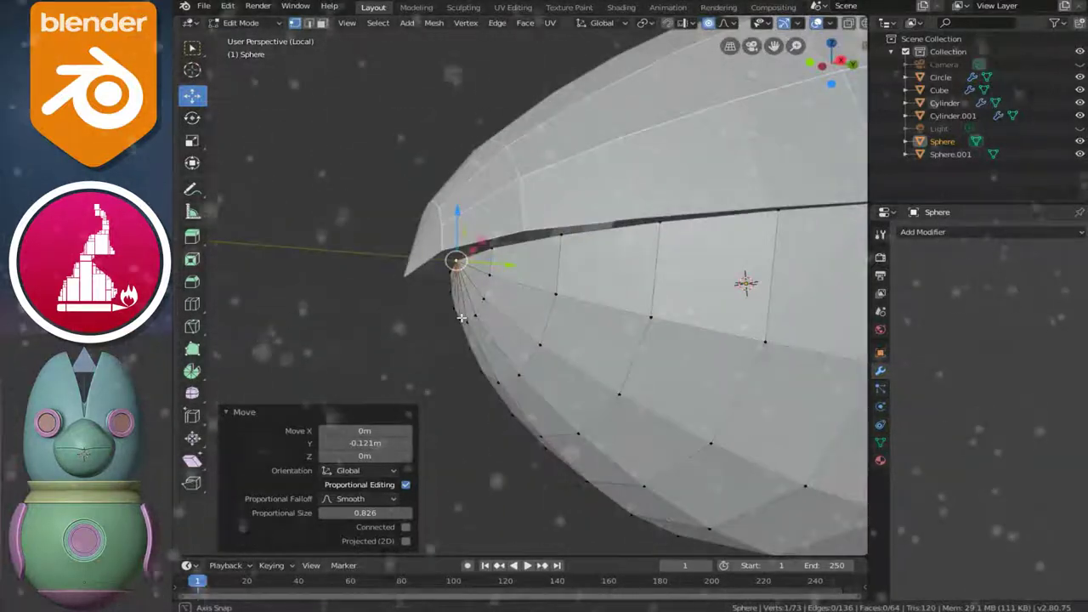
pyautogui.press('g')
pyautogui.click(520, 304)
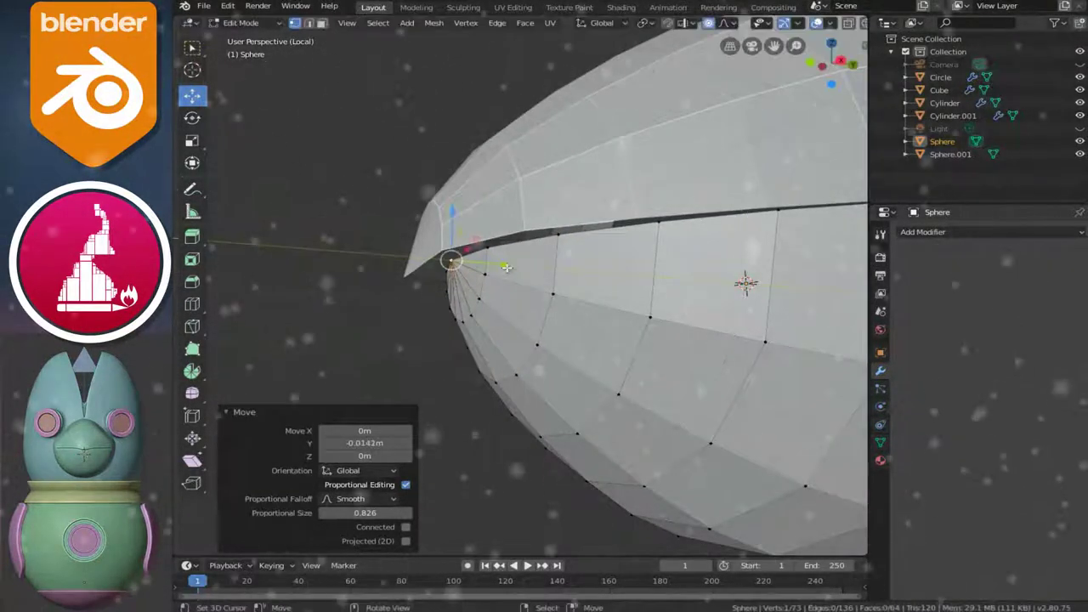
pyautogui.press('Tab')
pyautogui.scroll(-2, 522, 305)
pyautogui.moveTo(673, 287); pyautogui.dragTo(643, 304, button='middle')
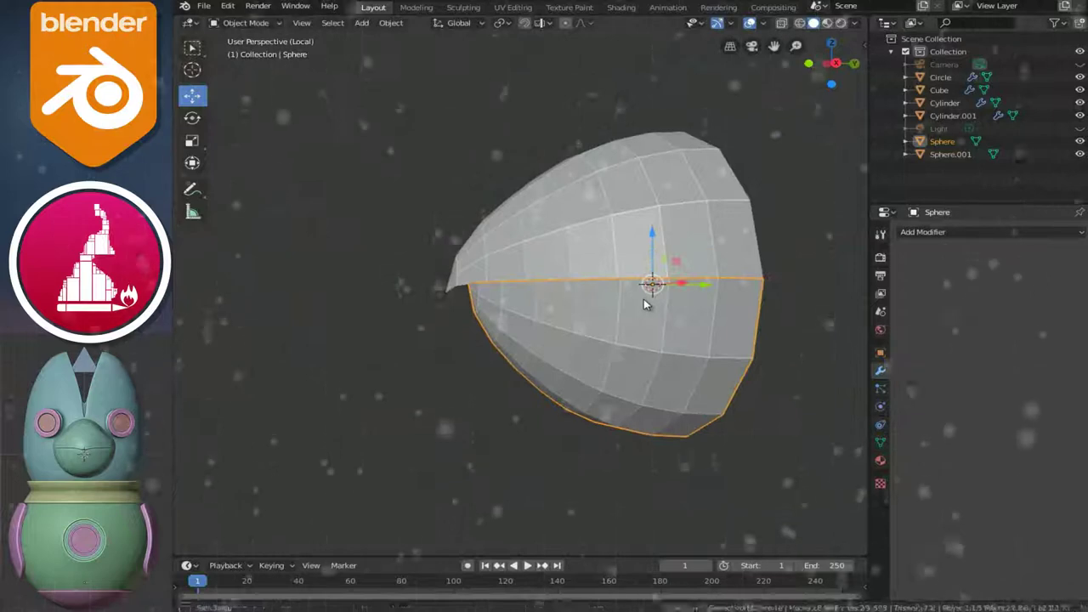
# Move the lower beak half slightly downward
pyautogui.moveTo(656, 236); pyautogui.dragTo(652, 233)
pyautogui.click(583, 251)
pyautogui.moveTo(583, 251)
pyautogui.mouseDown(button='middle')
pyautogui.moveTo(401, 309)
pyautogui.moveTo(721, 315)
pyautogui.moveTo(582, 337)
pyautogui.moveTo(760, 337)
pyautogui.mouseUp(button='middle')
pyautogui.scroll(4, 706, 374)
pyautogui.scroll(-4, 708, 371)
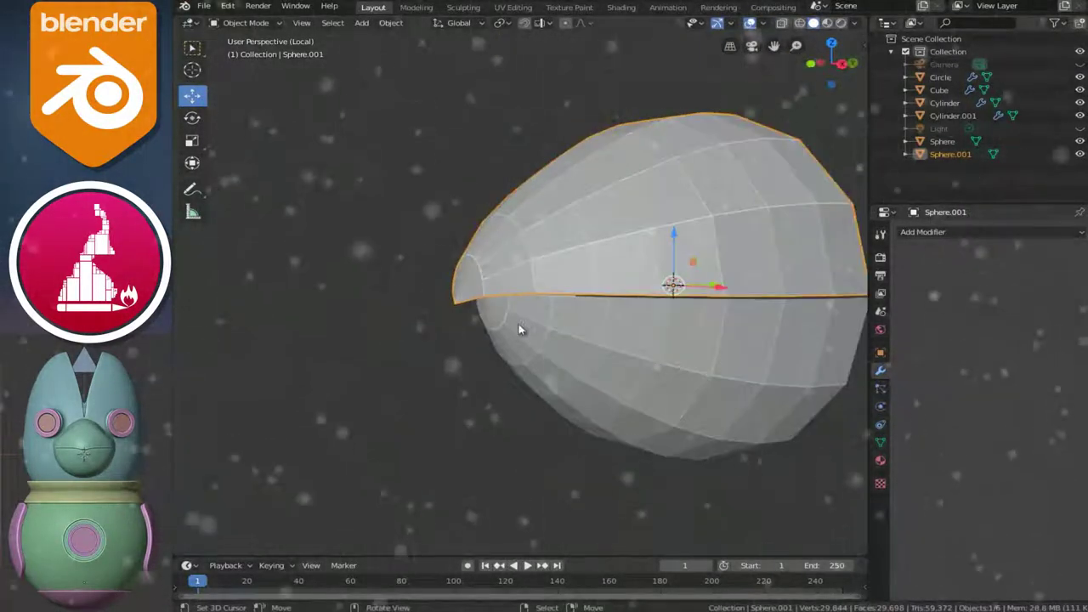
pyautogui.moveTo(573, 297)
pyautogui.mouseDown(button='middle')
pyautogui.moveTo(679, 319)
pyautogui.moveTo(660, 287)
pyautogui.moveTo(483, 296)
pyautogui.mouseUp(button='middle')
pyautogui.scroll(3, 402, 274)
# Adjust the lower half's tip vertices with a smooth-falloff move
pyautogui.click(403, 276)
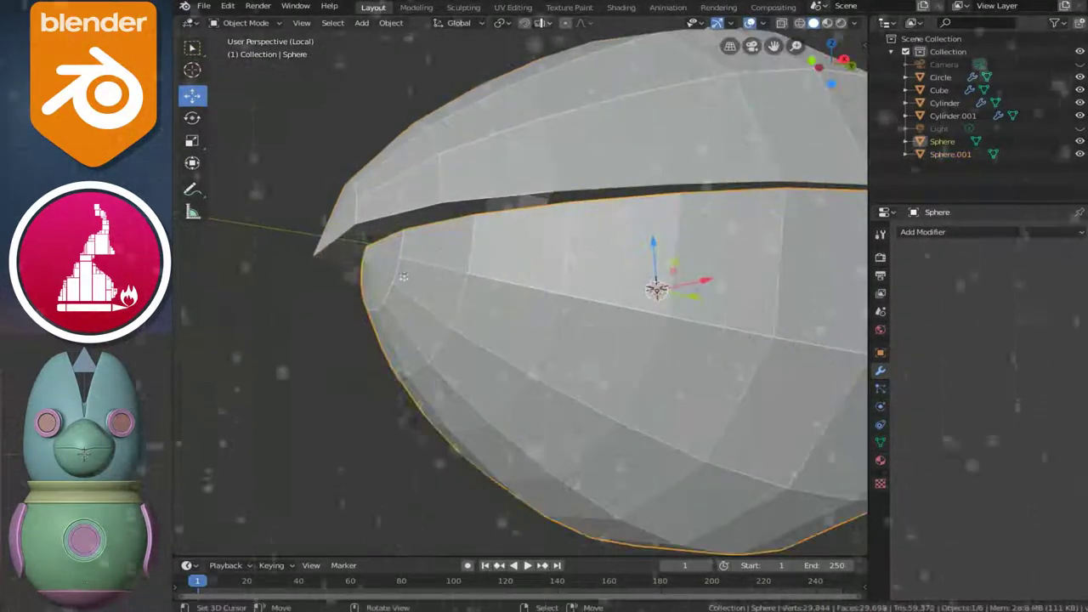
pyautogui.press('Tab')
pyautogui.moveTo(365, 249); pyautogui.dragTo(335, 262, button='middle')
pyautogui.press('g')
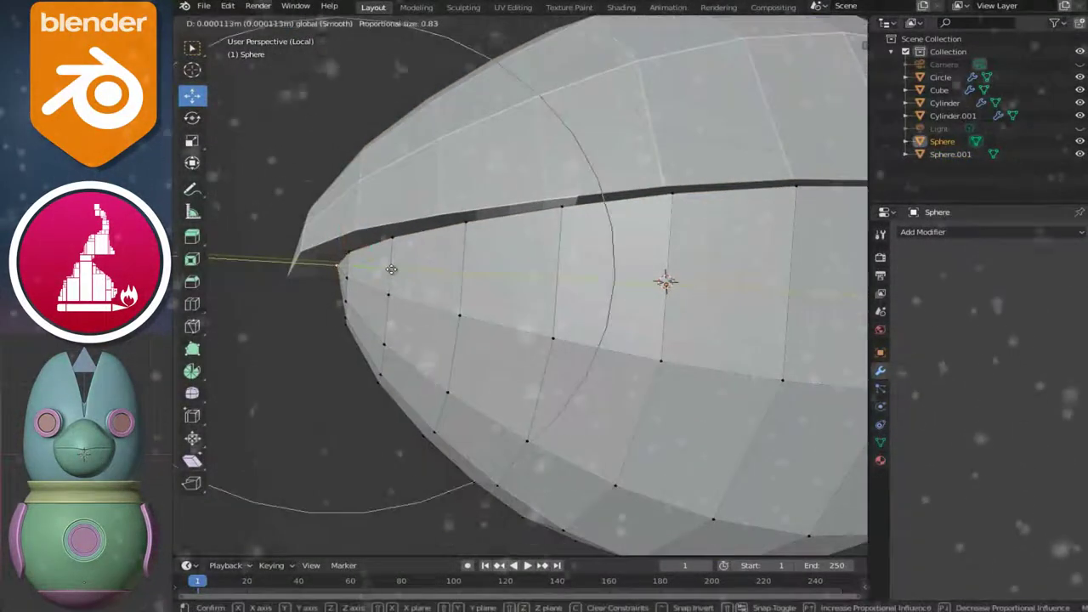
pyautogui.click(388, 270)
pyautogui.press('Tab')
pyautogui.scroll(-5, 488, 311)
# Select Sphere.001 and Sphere and join them into one object with Ctrl+J
pyautogui.click(581, 223)
pyautogui.scroll(-2, 669, 266)
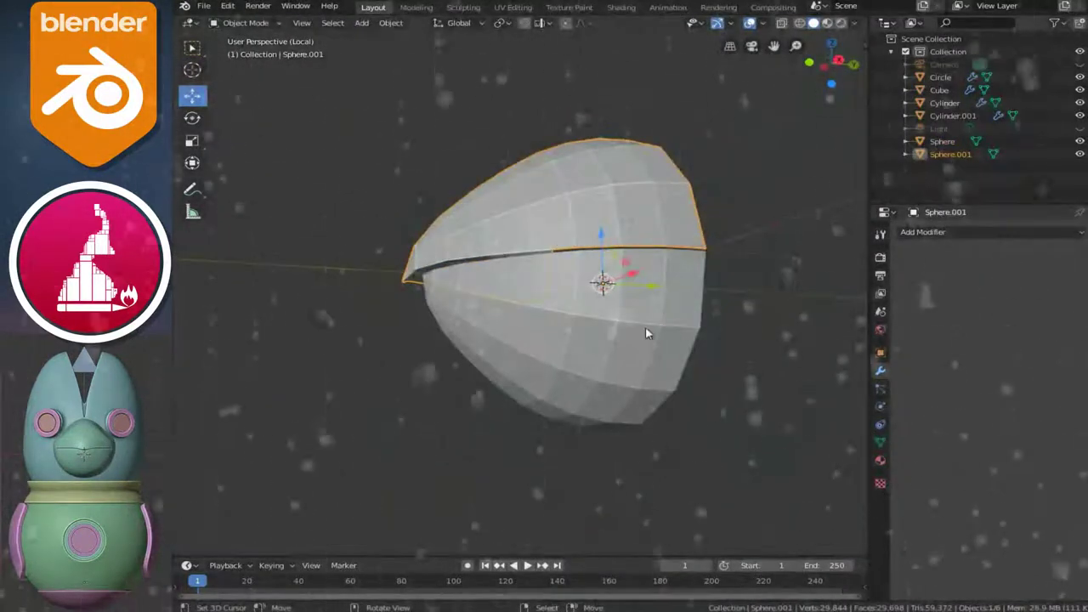
pyautogui.keyDown('shift'); pyautogui.click(622, 326); pyautogui.keyUp('shift')
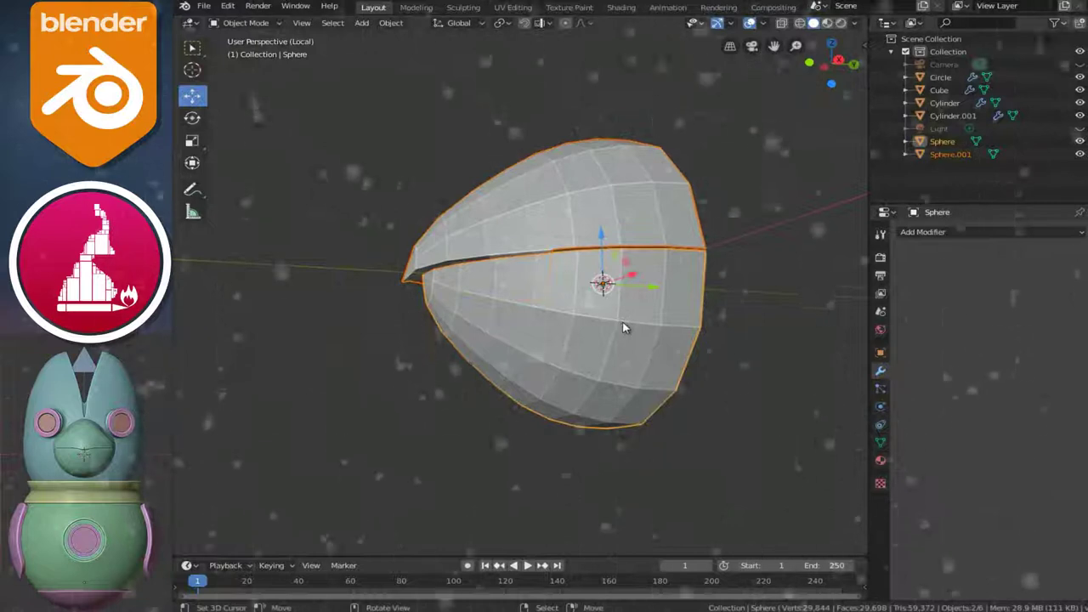
pyautogui.hotkey('ctrl', 'j')
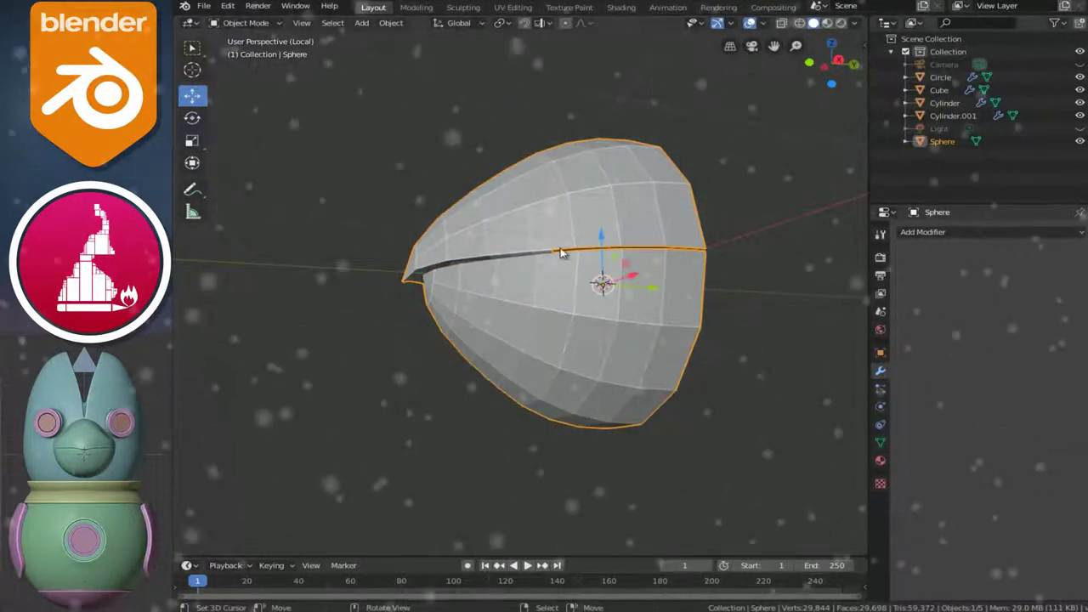
pyautogui.moveTo(636, 301)
pyautogui.mouseDown(button='middle')
pyautogui.moveTo(578, 343)
pyautogui.moveTo(480, 337)
pyautogui.moveTo(541, 298)
pyautogui.moveTo(508, 247)
pyautogui.moveTo(510, 204)
pyautogui.mouseUp(button='middle')
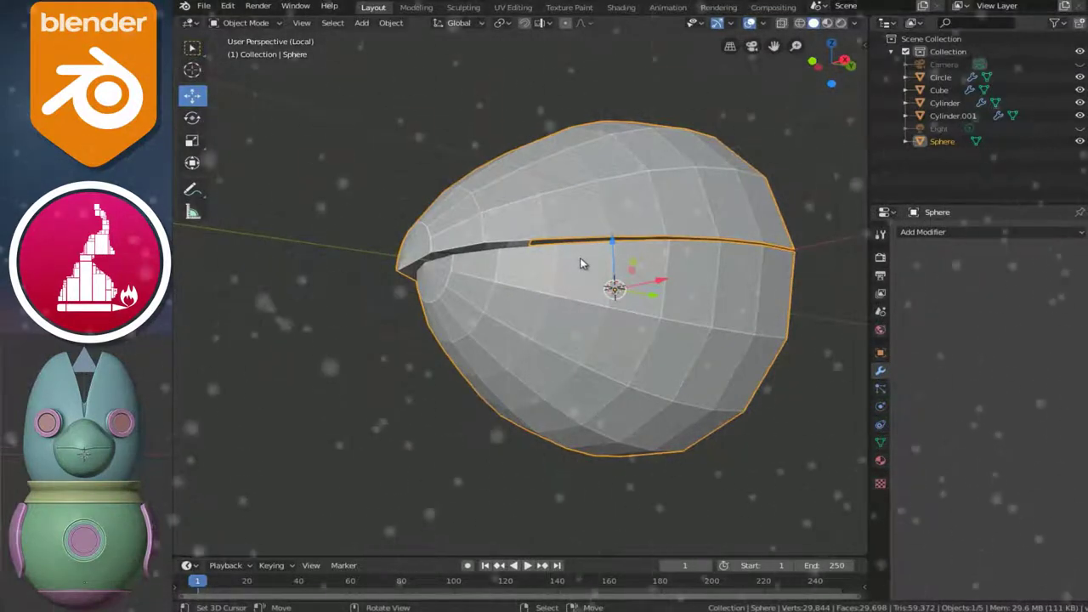
pyautogui.moveTo(688, 227); pyautogui.dragTo(651, 260, button='middle')
# In Edit Mode on the beak, switch to front view and nudge the leftmost vertex slightly inward
pyautogui.press('KP_3')
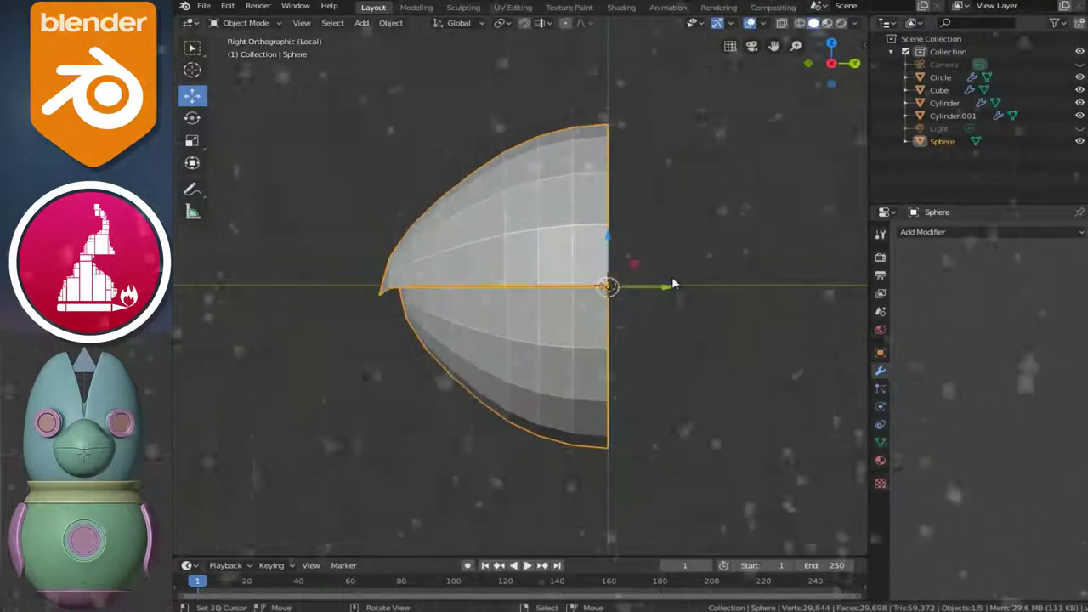
pyautogui.scroll(4, 672, 283)
pyautogui.press('Tab')
pyautogui.scroll(1, 704, 294)
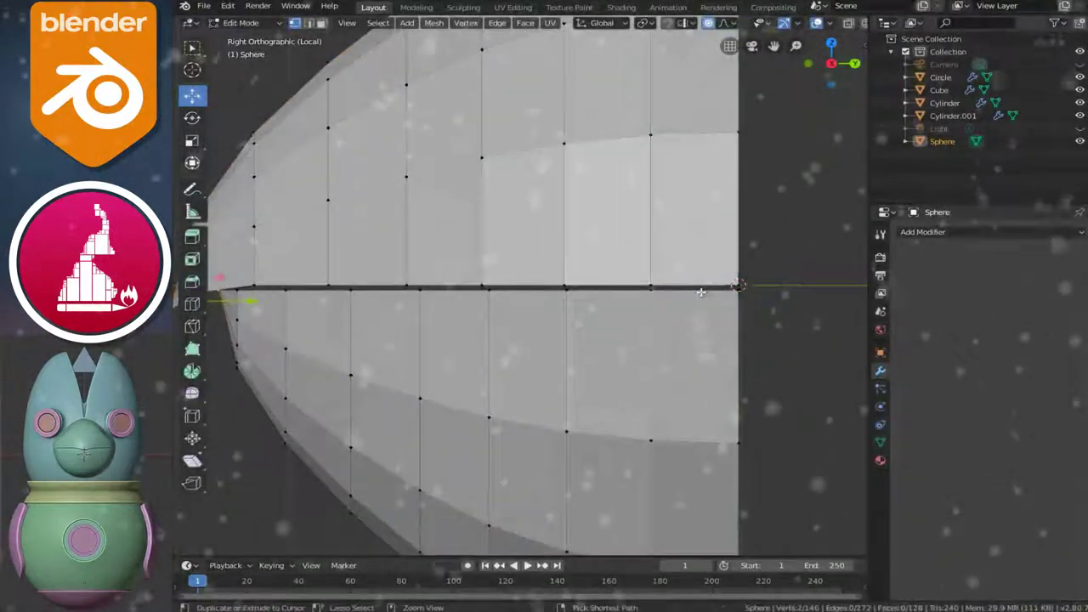
pyautogui.scroll(1, 718, 306)
pyautogui.scroll(1, 710, 306)
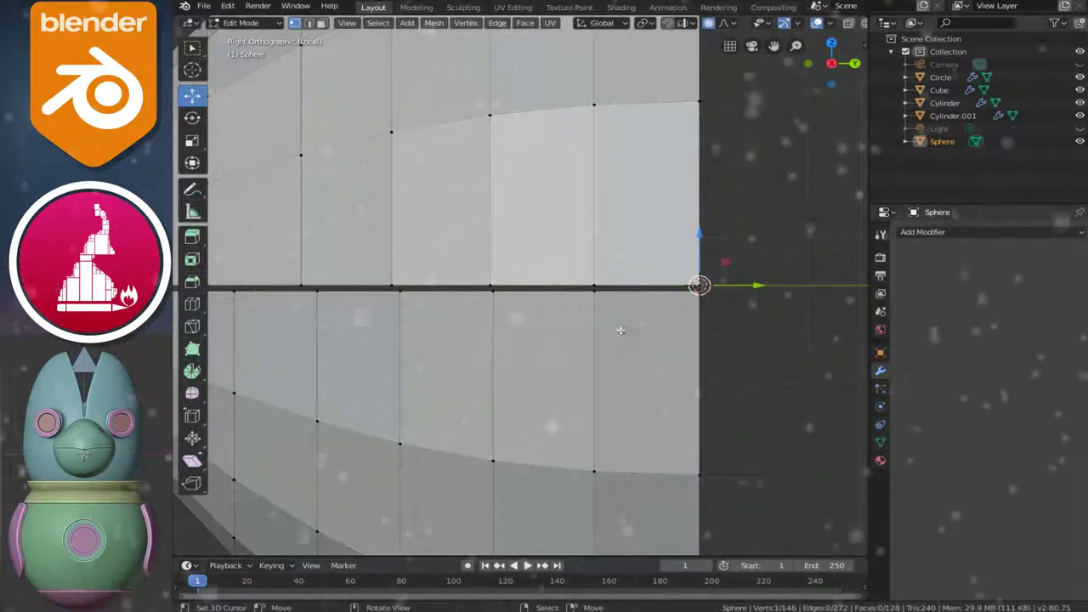
pyautogui.scroll(-2, 620, 330)
pyautogui.scroll(-2, 491, 235)
pyautogui.press('KP_1')
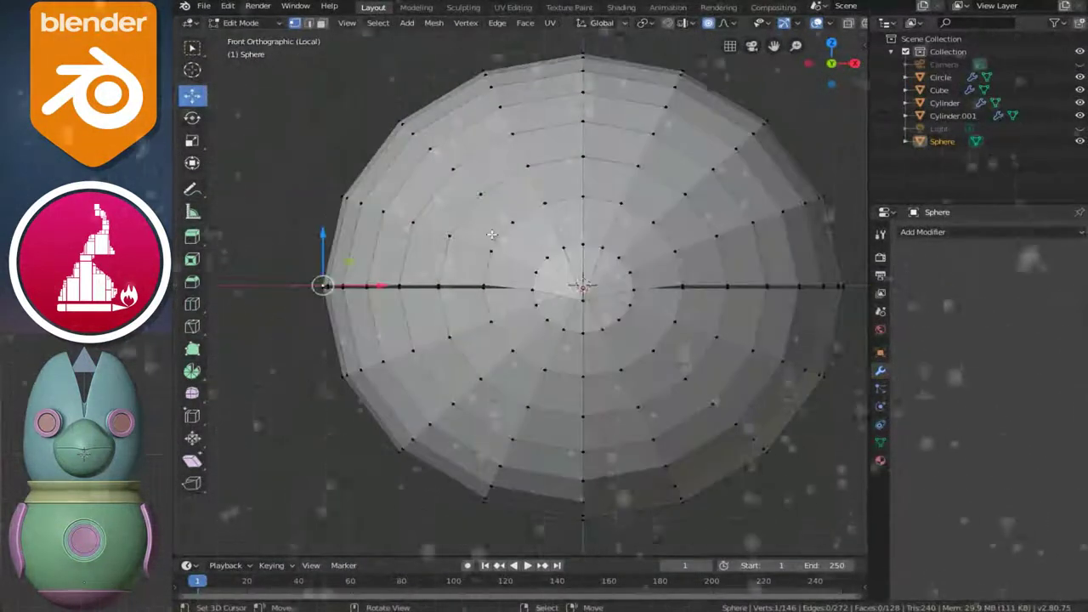
pyautogui.scroll(-1, 515, 295)
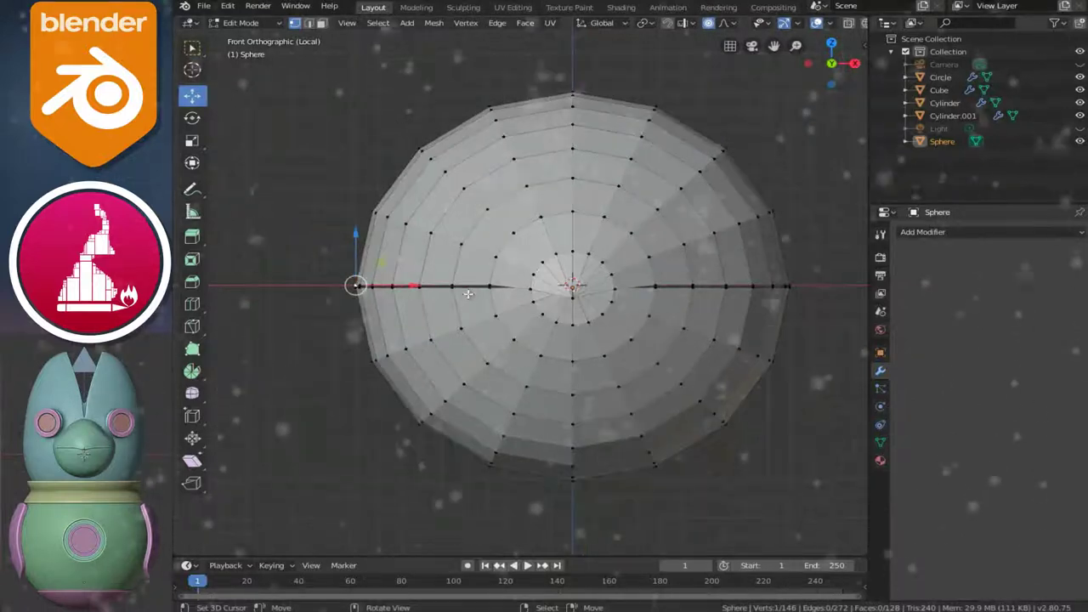
pyautogui.scroll(-1, 687, 265)
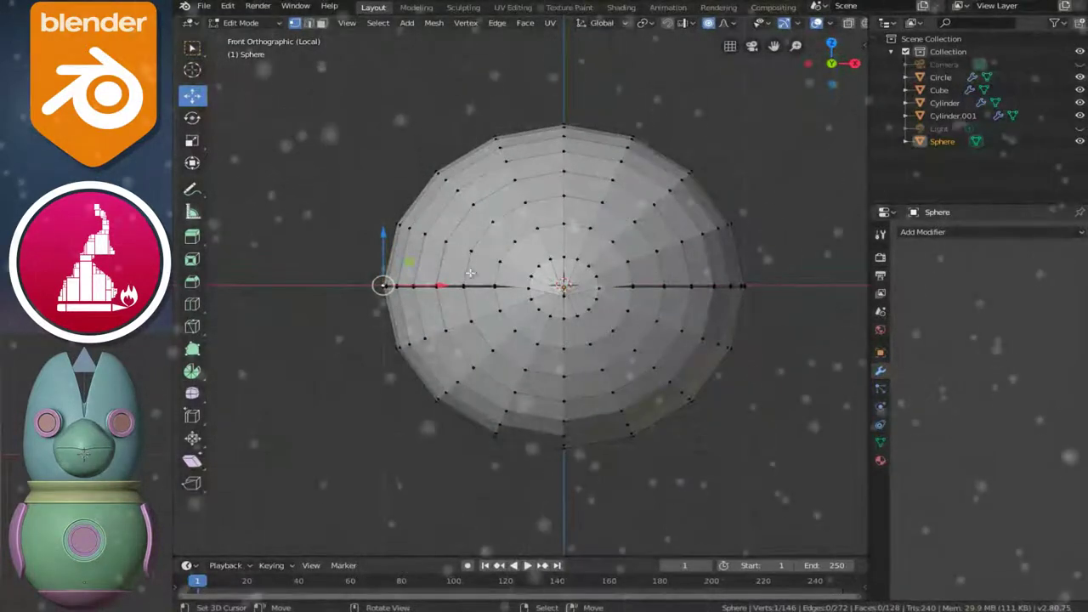
pyautogui.moveTo(383, 285); pyautogui.dragTo(387, 287)
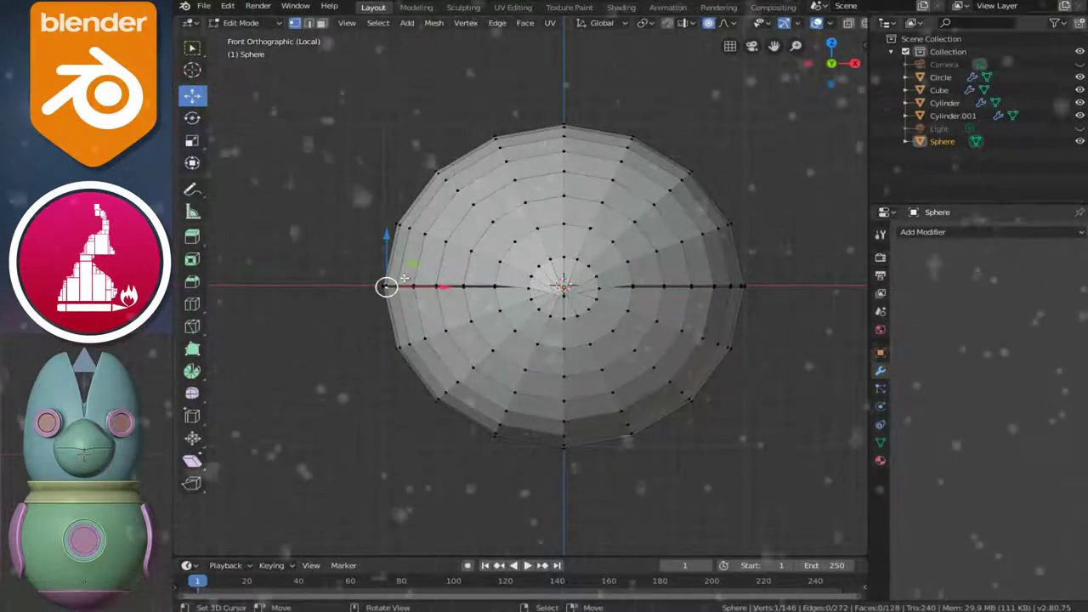
# Box-select and delete the left-half vertices in X-ray, leaving an 82-vertex half-beak
pyautogui.hotkey('alt', 'z')
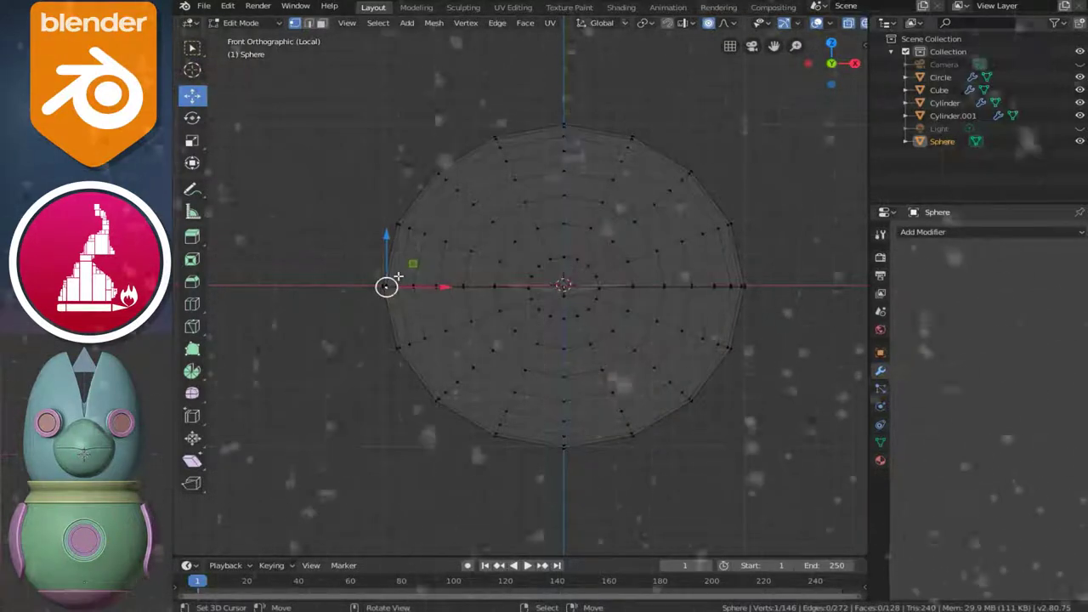
pyautogui.press('b')
pyautogui.moveTo(299, 82); pyautogui.dragTo(558, 473)
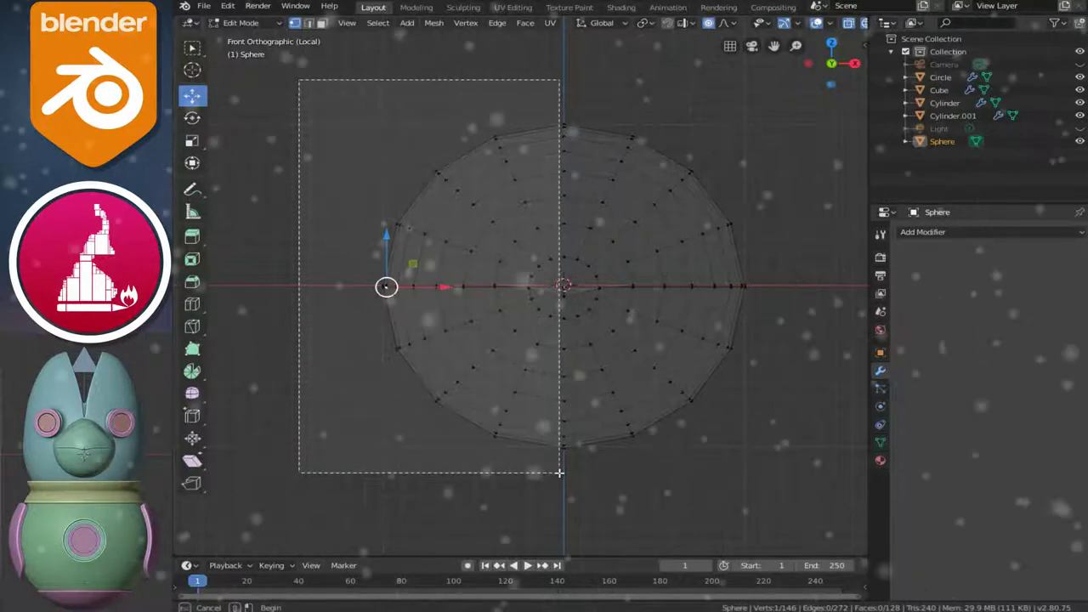
pyautogui.moveTo(559, 473); pyautogui.dragTo(559, 473)
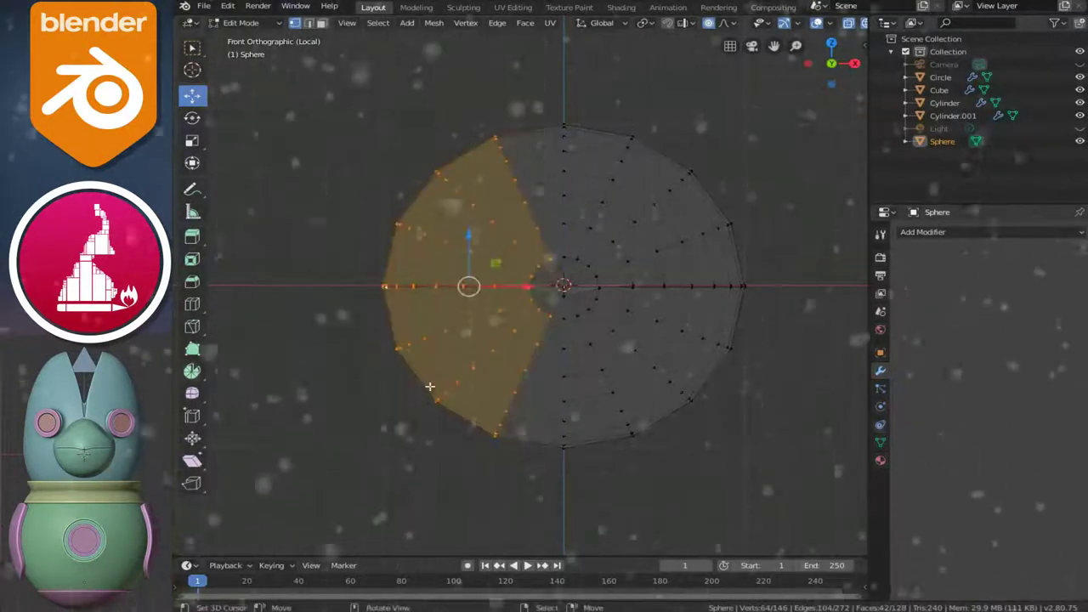
pyautogui.press('x')
pyautogui.click(382, 388)
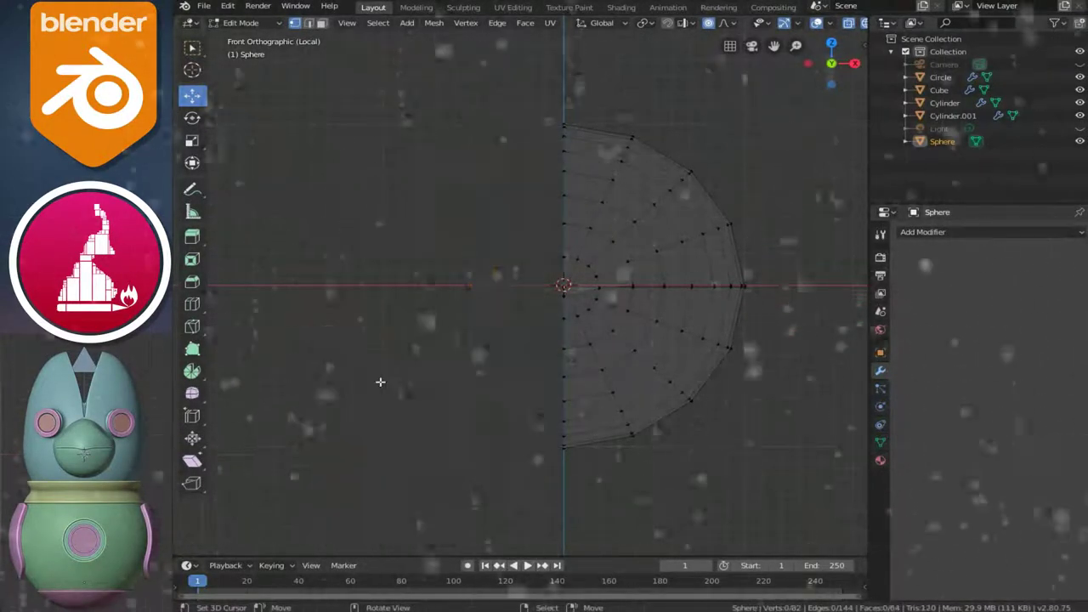
pyautogui.hotkey('alt', 'z')
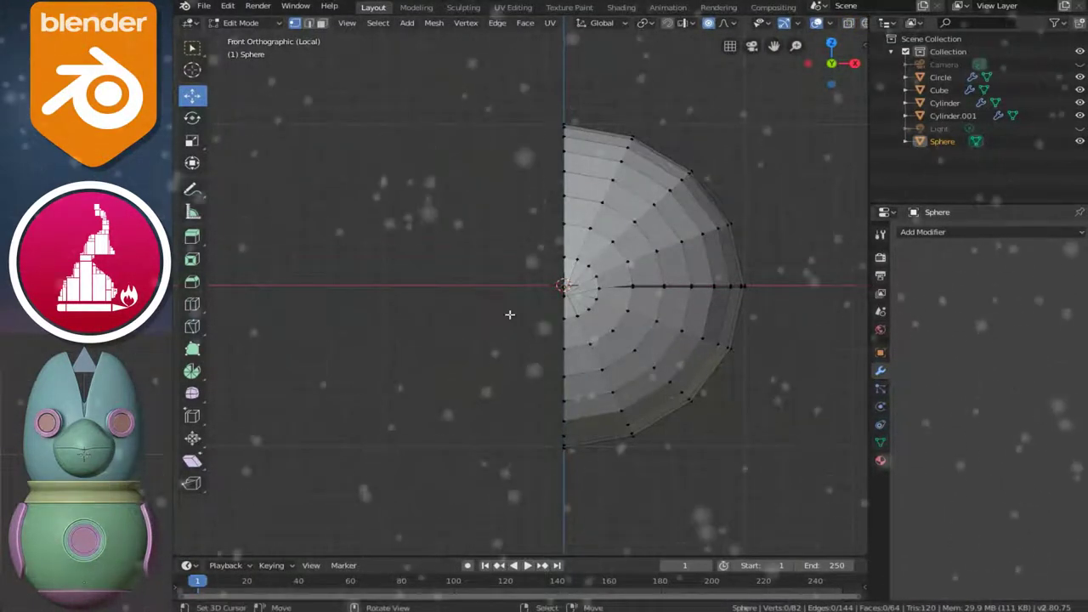
pyautogui.press('Tab')
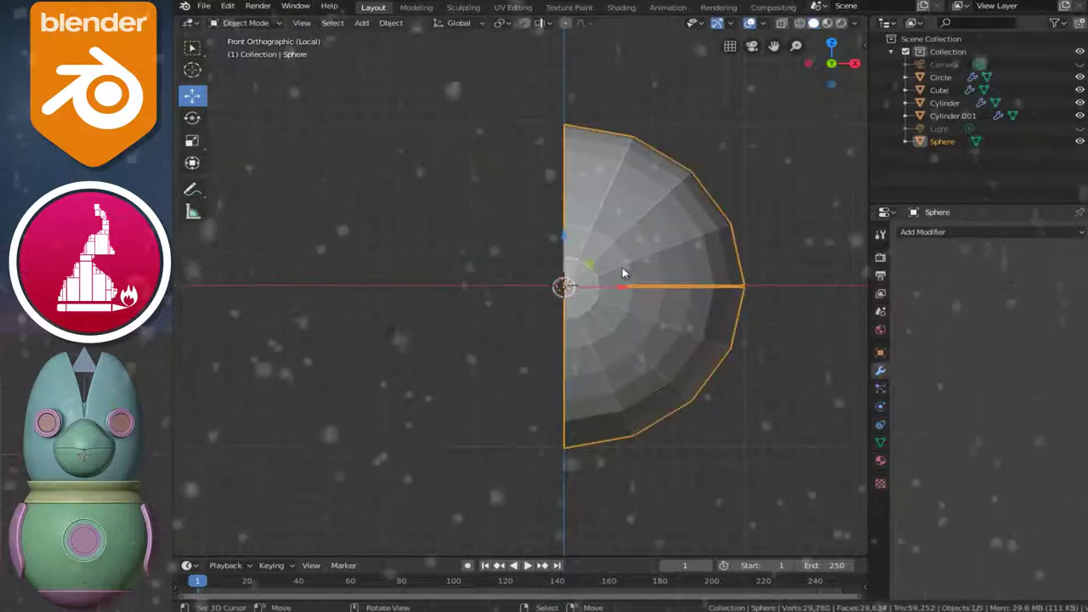
pyautogui.moveTo(719, 321); pyautogui.dragTo(608, 332, button='middle')
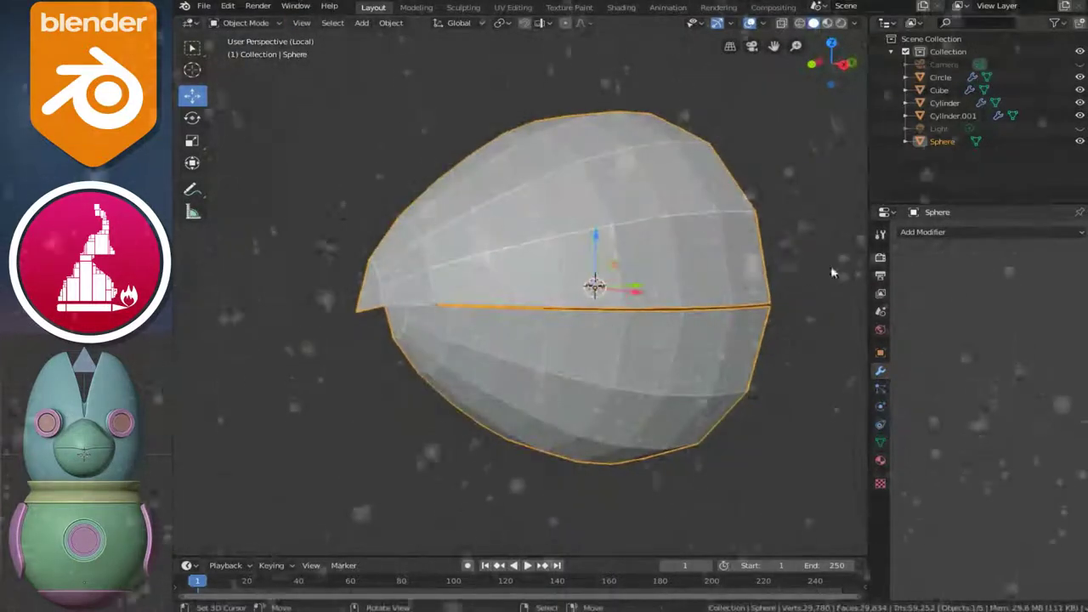
pyautogui.click(933, 233)
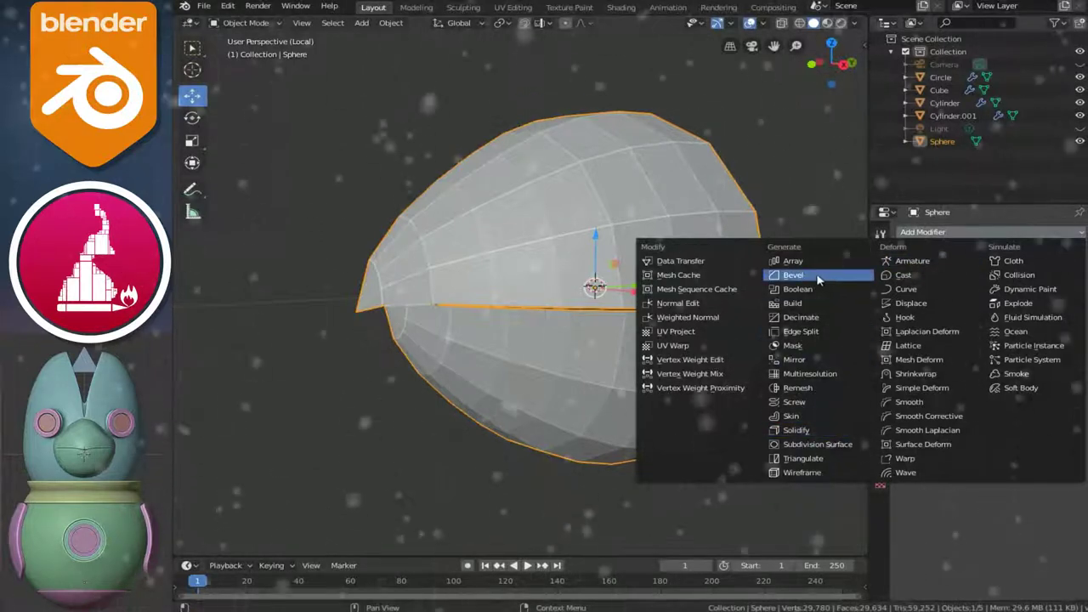
# Add an X-axis Mirror modifier with Clipping and Merge, restoring the full beak shape
pyautogui.click(810, 366)
pyautogui.moveTo(716, 359); pyautogui.dragTo(601, 282, button='middle')
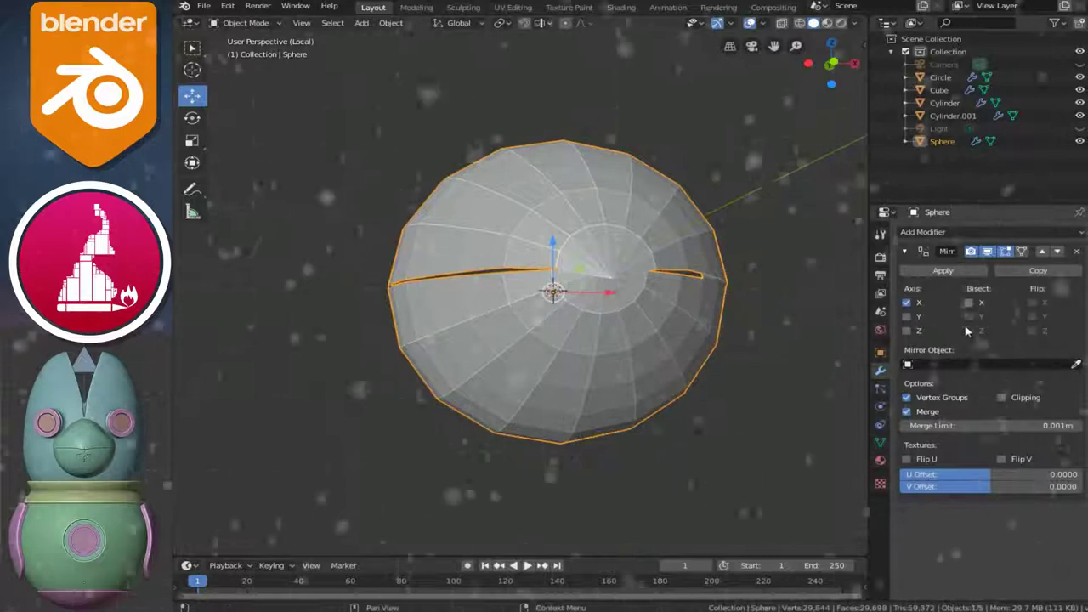
pyautogui.moveTo(606, 309)
pyautogui.mouseDown(button='middle')
pyautogui.moveTo(554, 260)
pyautogui.moveTo(493, 275)
pyautogui.moveTo(496, 292)
pyautogui.moveTo(623, 288)
pyautogui.moveTo(636, 245)
pyautogui.moveTo(674, 245)
pyautogui.moveTo(672, 236)
pyautogui.moveTo(624, 279)
pyautogui.mouseUp(button='middle')
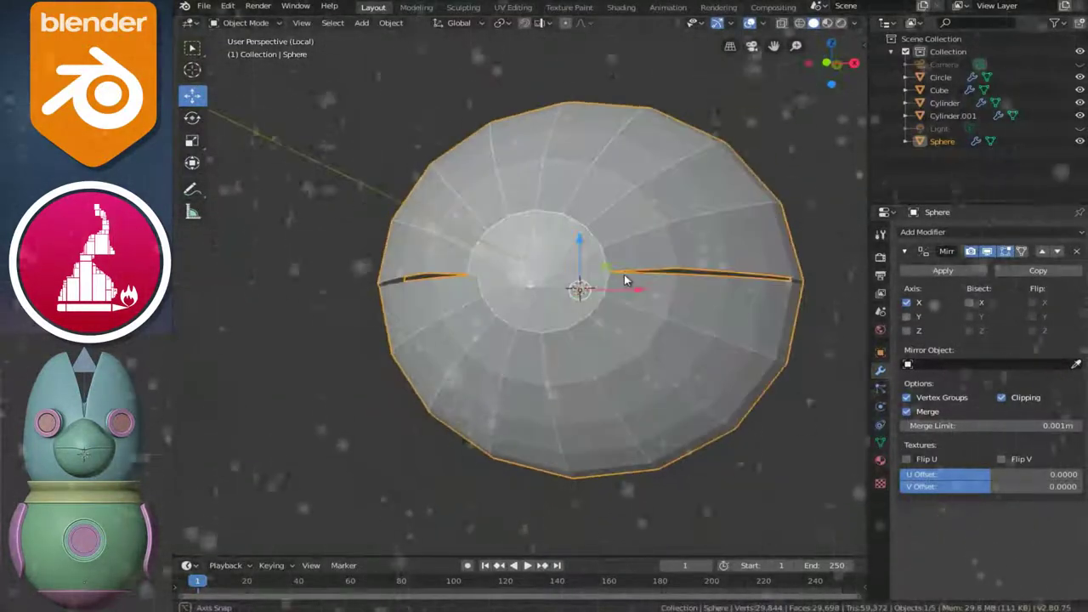
# Enter Edit Mode zoomed in on the mirror seam from Right Orthographic view
pyautogui.moveTo(544, 289); pyautogui.dragTo(545, 306, button='middle')
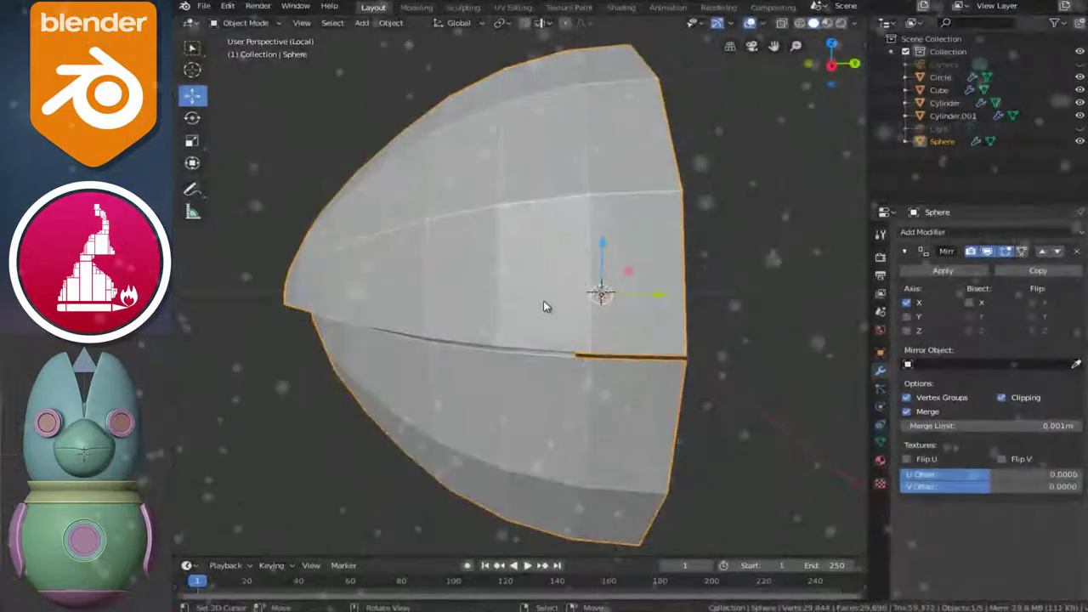
pyautogui.press('KP_3')
pyautogui.scroll(3, 662, 306)
pyautogui.press('Tab')
pyautogui.scroll(2, 662, 306)
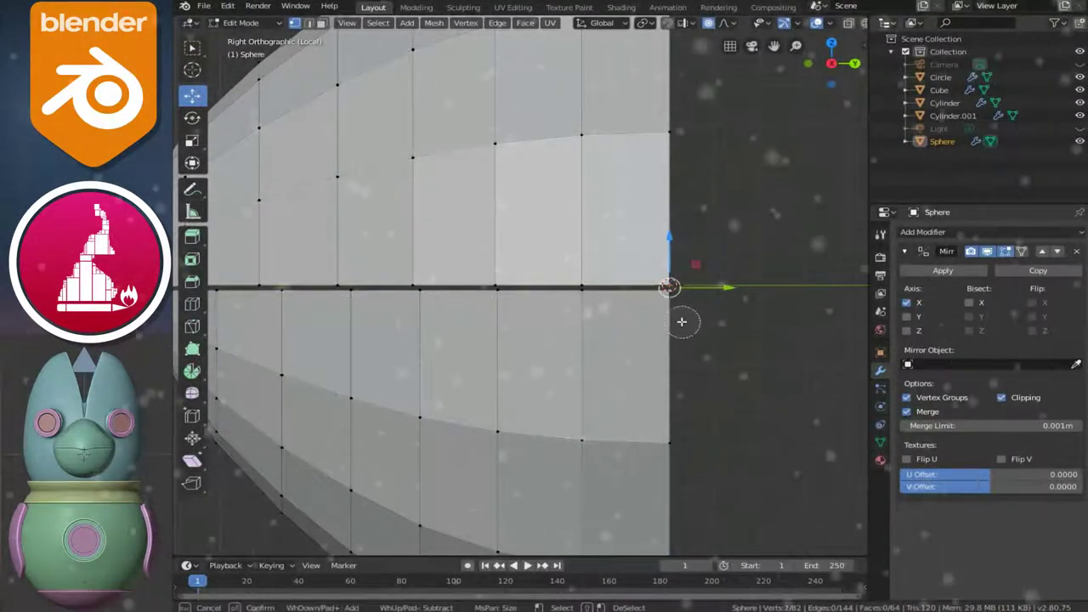
# Merge the first selected seam vertices at their center, then the next stray seam vertex
pyautogui.rightClick(717, 311)
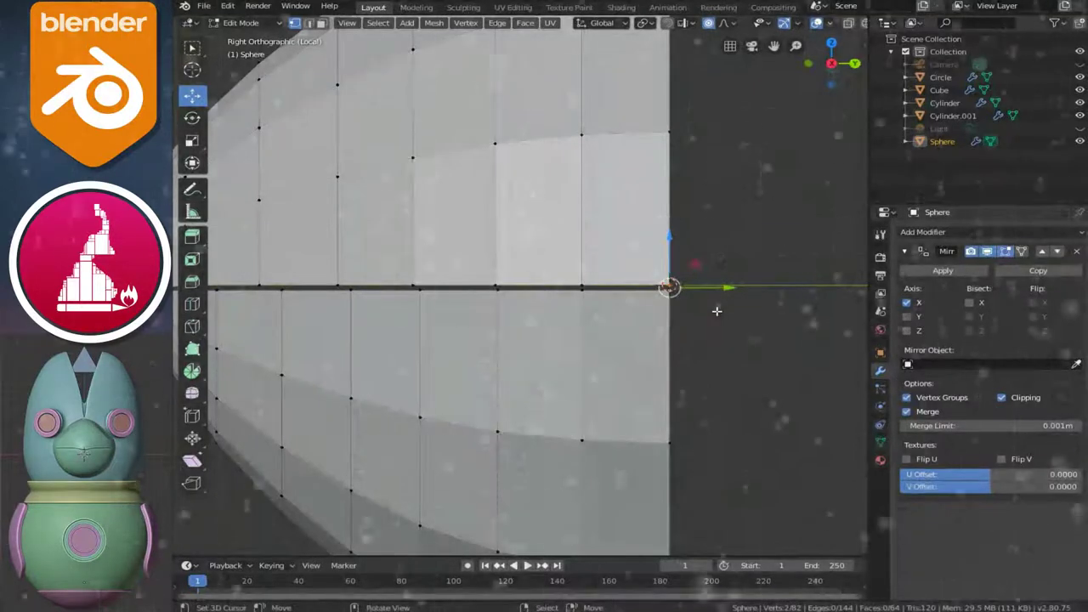
pyautogui.press('m')
pyautogui.click(717, 313)
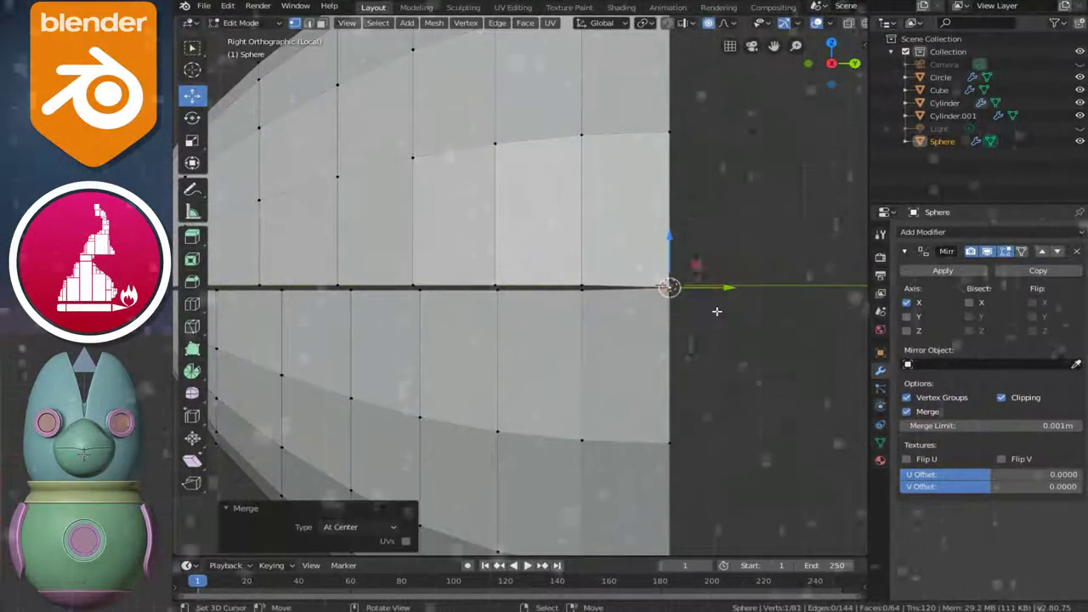
pyautogui.click(581, 289)
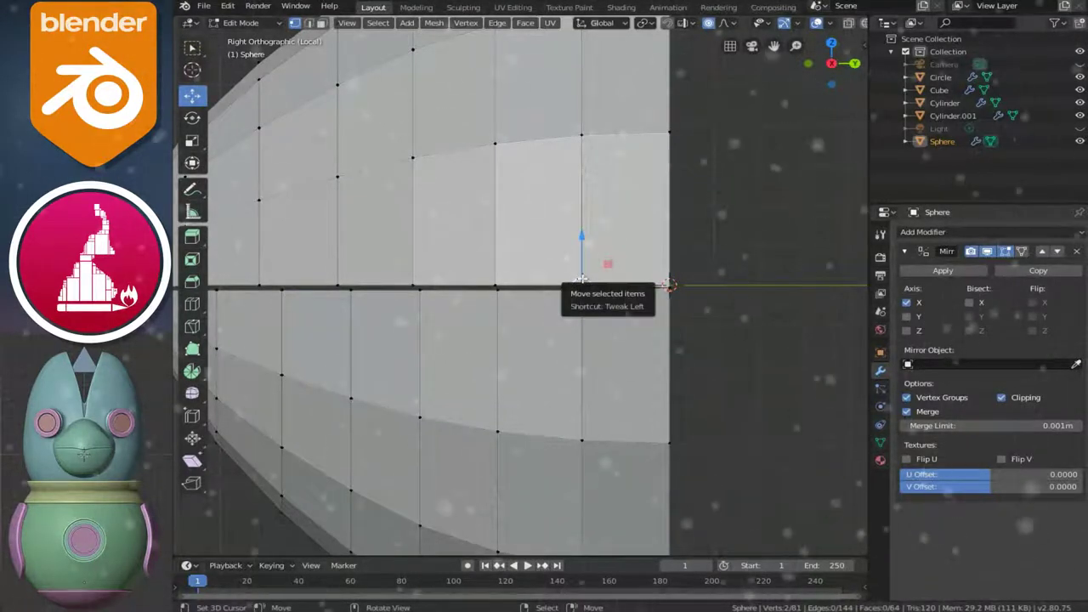
pyautogui.press('m')
pyautogui.click(583, 279)
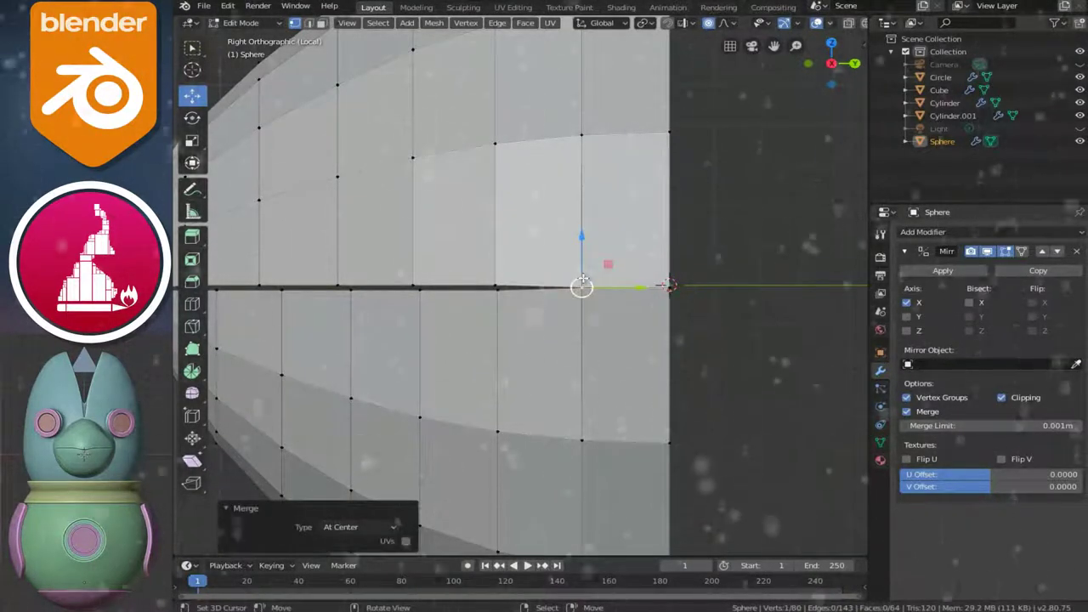
# Merge another overlapping seam pair into one vertex, bringing the mesh to 79 vertices
pyautogui.click(497, 288)
pyautogui.keyDown('shift'); pyautogui.click(497, 288); pyautogui.keyUp('shift')
pyautogui.press('m')
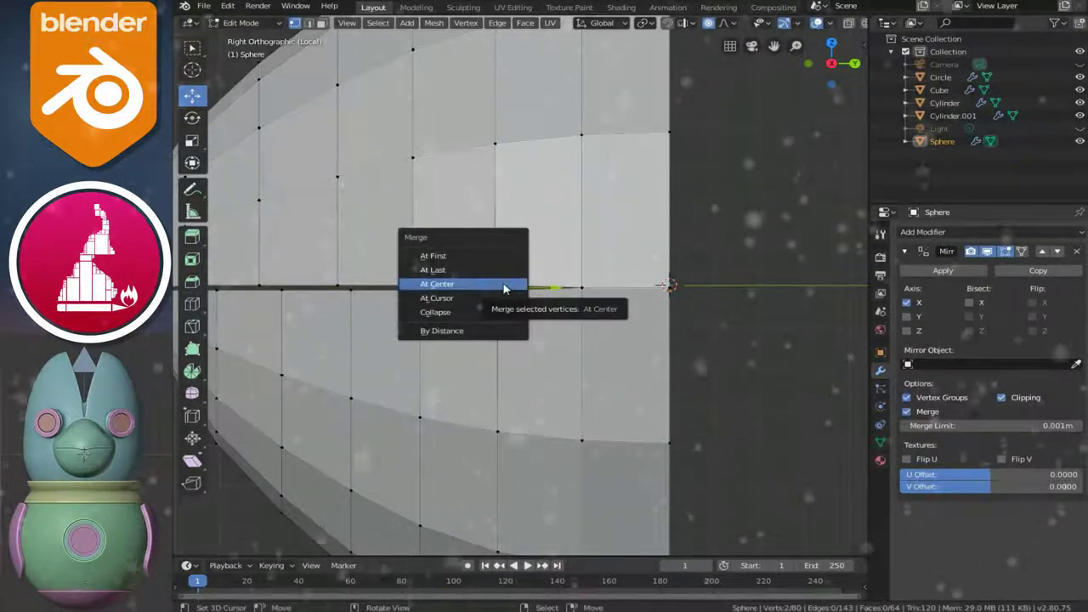
pyautogui.click(503, 285)
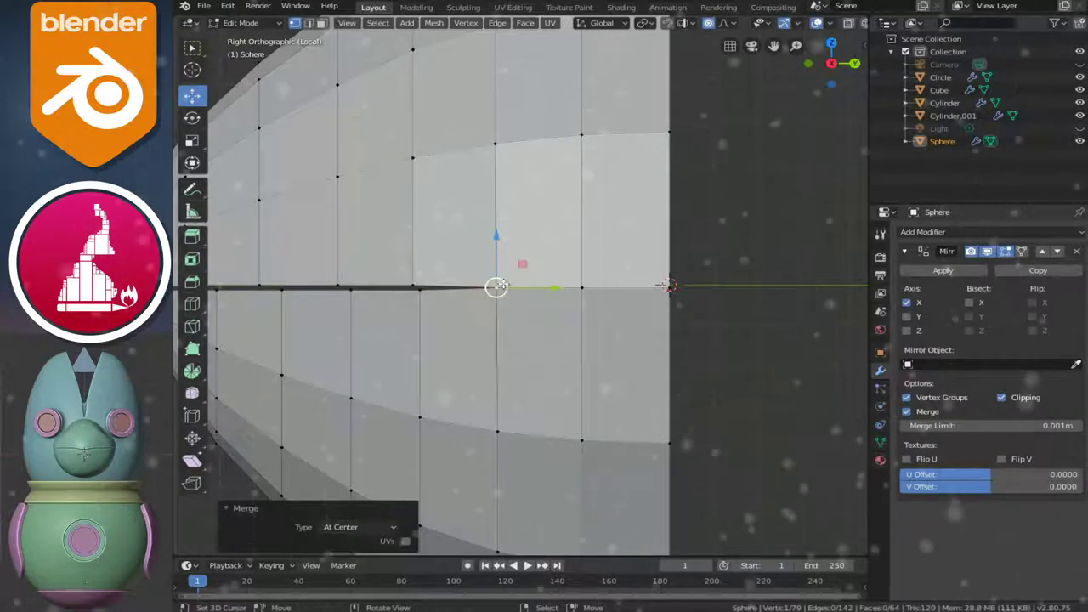
pyautogui.scroll(-2, 417, 322)
pyautogui.scroll(-2, 417, 322)
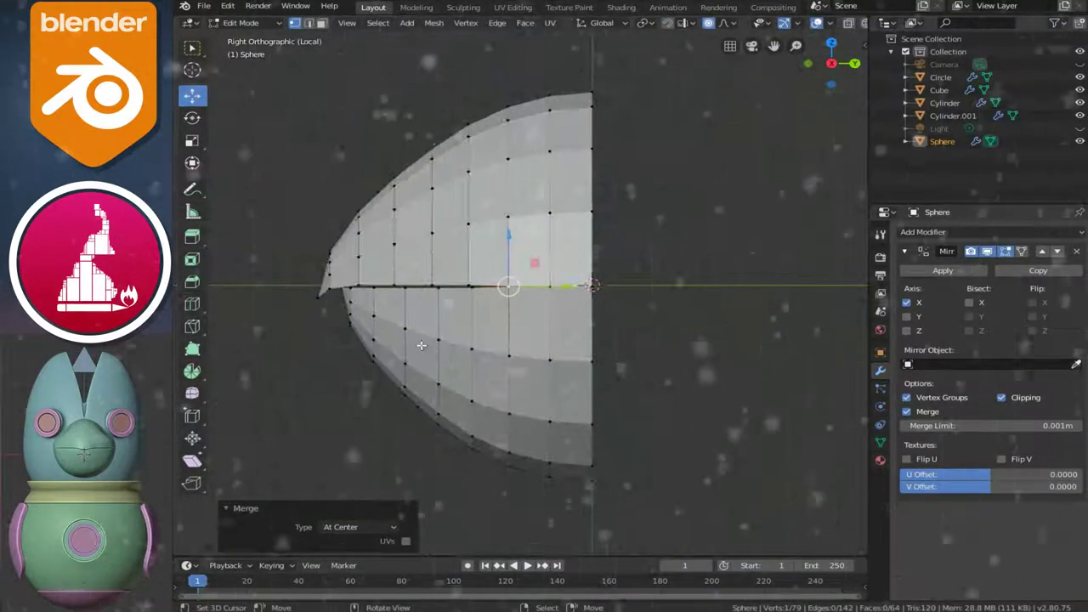
pyautogui.moveTo(417, 323)
pyautogui.mouseDown(button='middle')
pyautogui.moveTo(630, 292)
pyautogui.moveTo(728, 311)
pyautogui.moveTo(525, 307)
pyautogui.moveTo(710, 317)
pyautogui.moveTo(692, 340)
pyautogui.moveTo(616, 334)
pyautogui.mouseUp(button='middle')
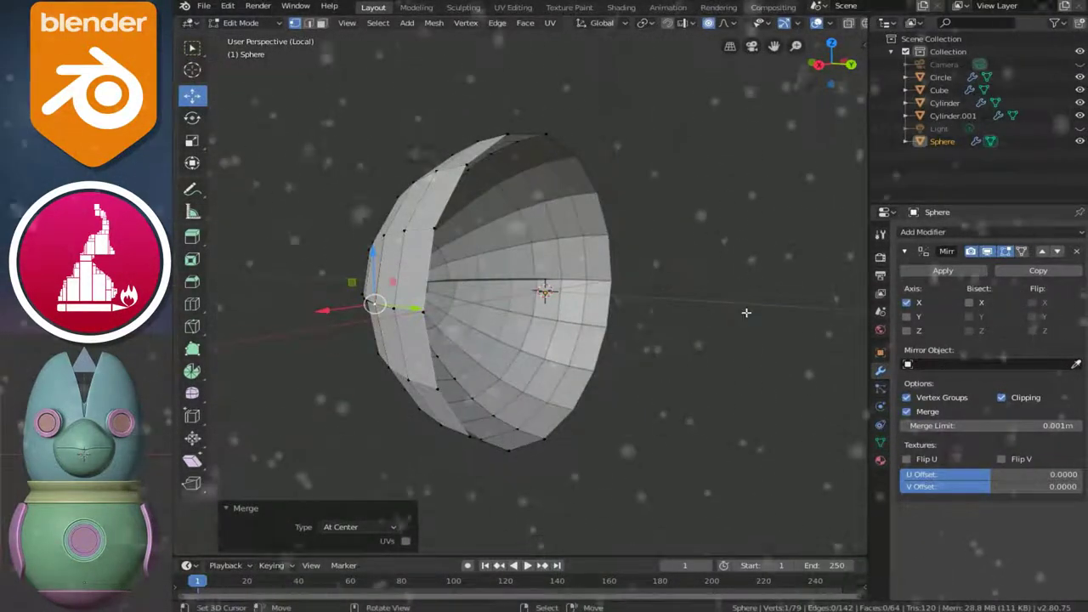
# In Object Mode, add a Solidify modifier with a shell thickness of 0.08 m
pyautogui.press('Tab')
pyautogui.click(913, 251)
pyautogui.click(919, 232)
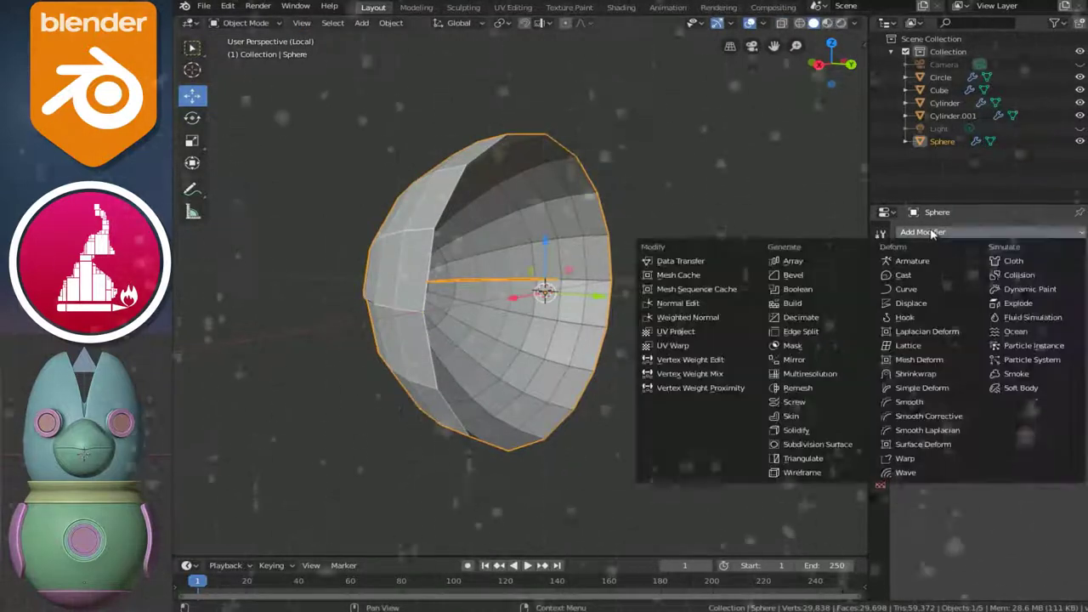
pyautogui.click(808, 432)
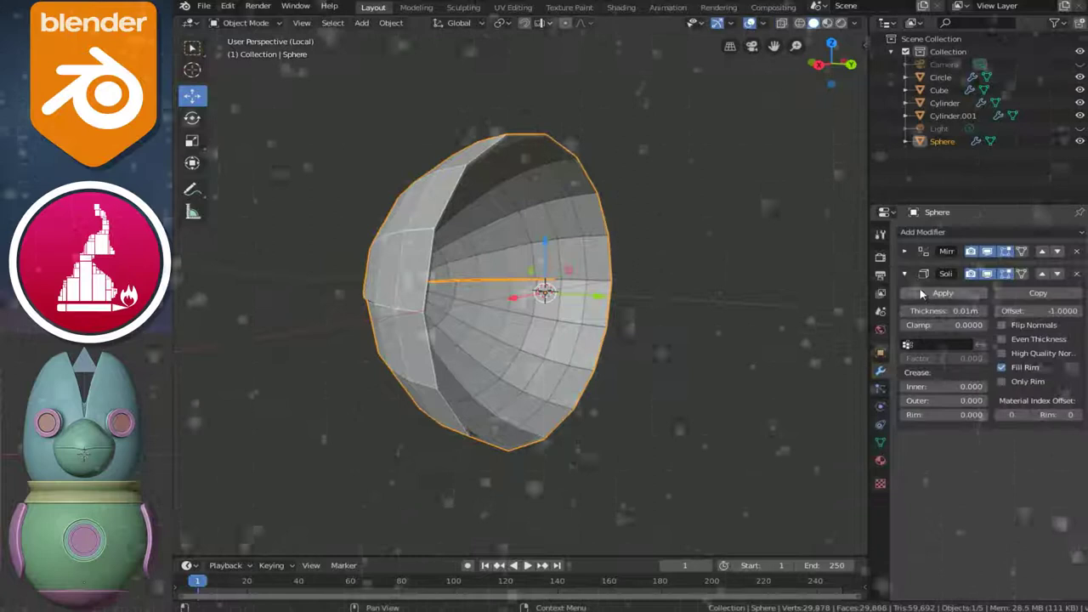
pyautogui.click(941, 311)
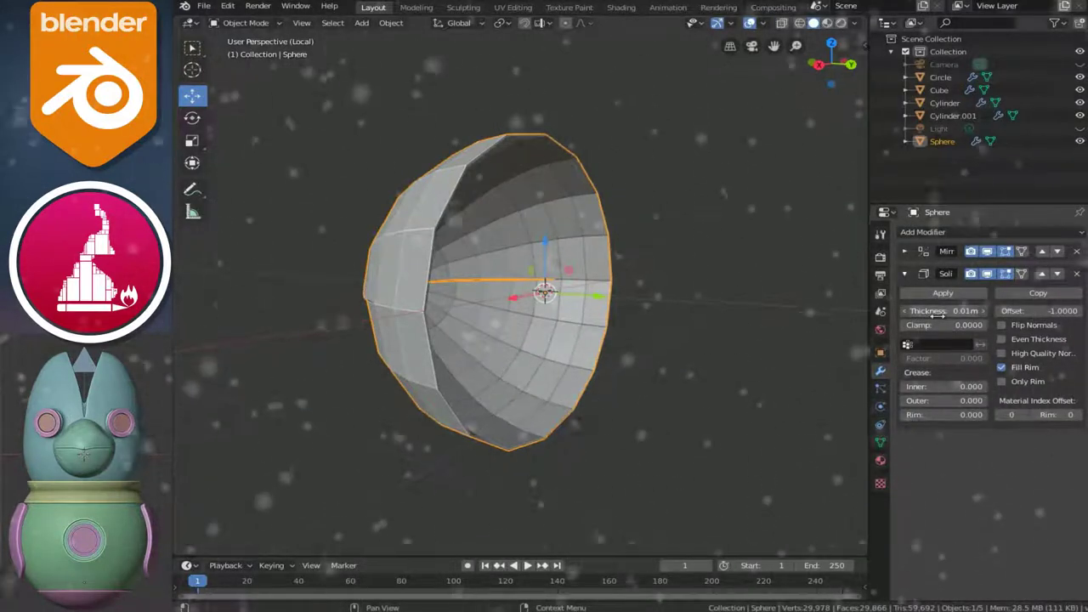
pyautogui.write('0.08')
pyautogui.press('Return')
pyautogui.moveTo(808, 301)
pyautogui.mouseDown(button='middle')
pyautogui.moveTo(571, 149)
pyautogui.moveTo(532, 187)
pyautogui.mouseUp(button='middle')
# Add a Subdivision Surface modifier with viewport level 2
pyautogui.click(905, 274)
pyautogui.click(926, 231)
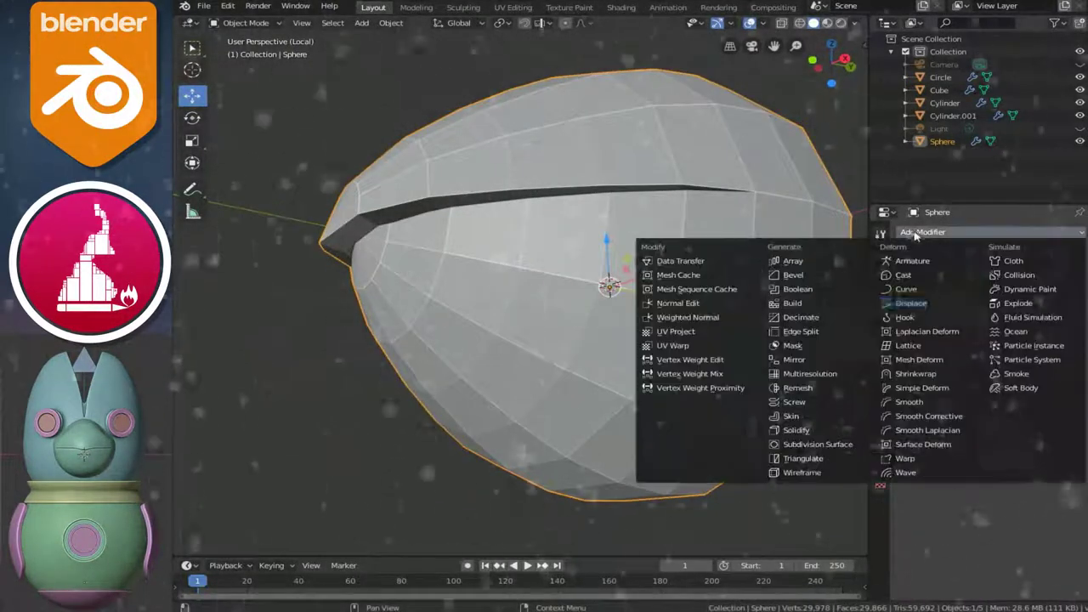
pyautogui.click(818, 444)
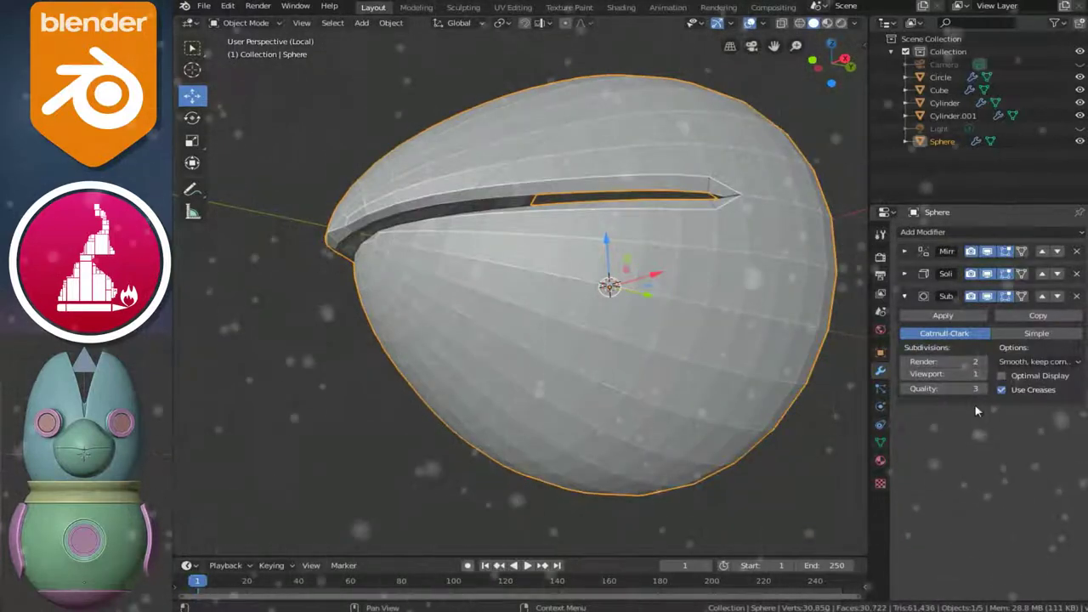
pyautogui.click(985, 375)
pyautogui.moveTo(781, 223); pyautogui.dragTo(703, 259, button='middle')
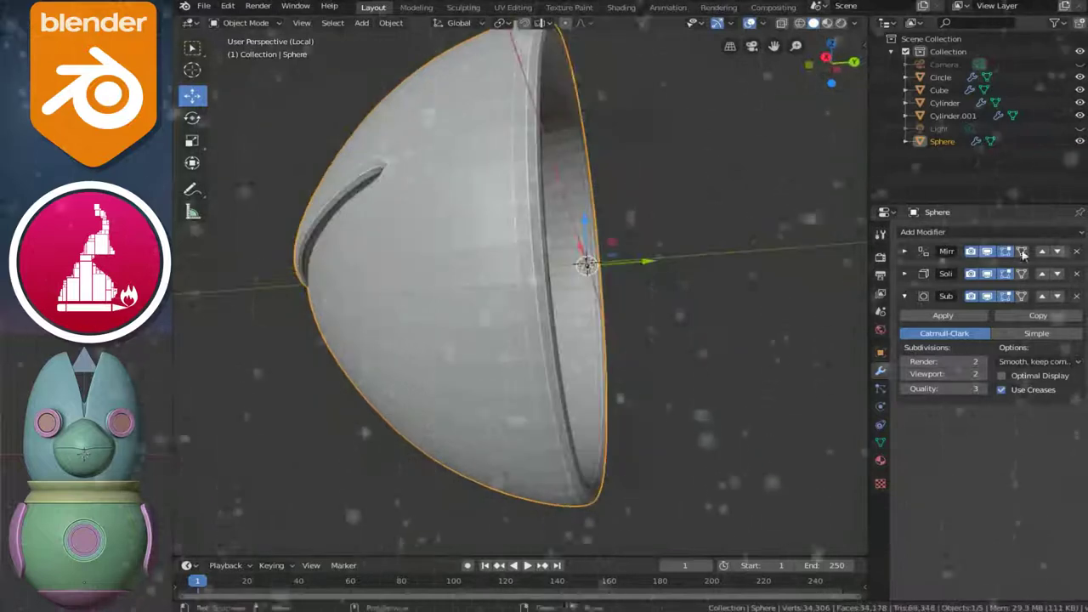
pyautogui.click(903, 296)
# Increase the Solidify thickness to about 0.1 m
pyautogui.click(905, 273)
pyautogui.moveTo(926, 311); pyautogui.dragTo(937, 314)
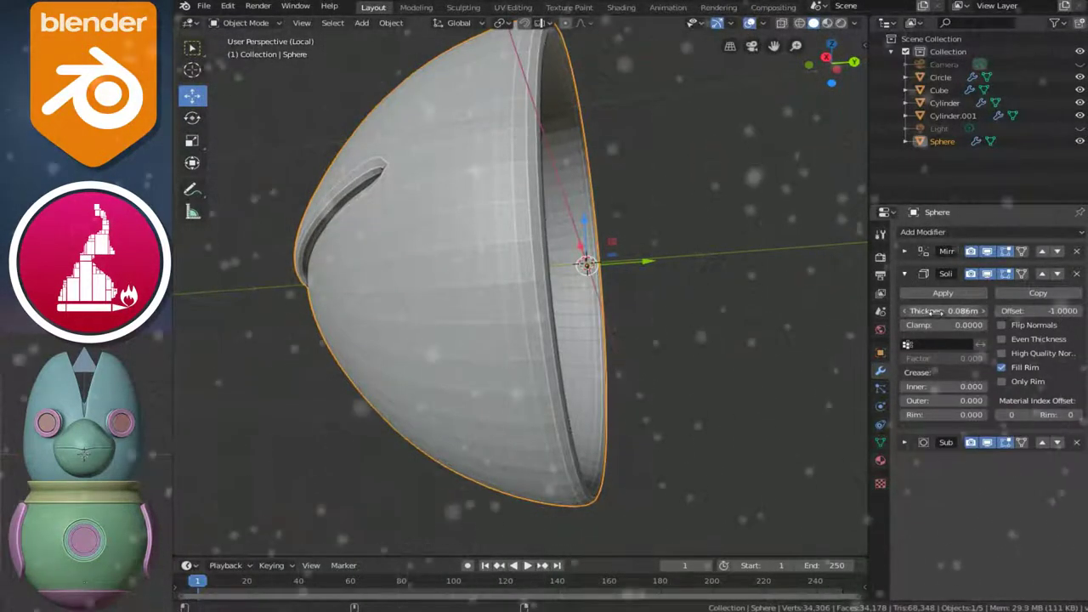
pyautogui.moveTo(544, 272)
pyautogui.mouseDown(button='middle')
pyautogui.moveTo(549, 113)
pyautogui.moveTo(544, 140)
pyautogui.mouseUp(button='middle')
pyautogui.scroll(2, 549, 113)
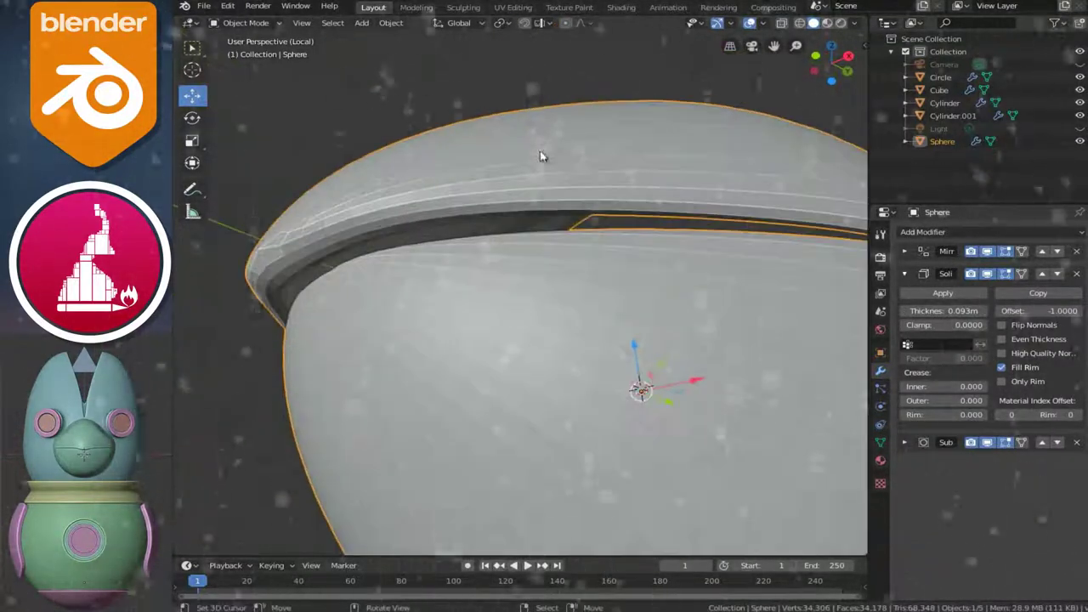
pyautogui.moveTo(927, 311); pyautogui.dragTo(945, 312)
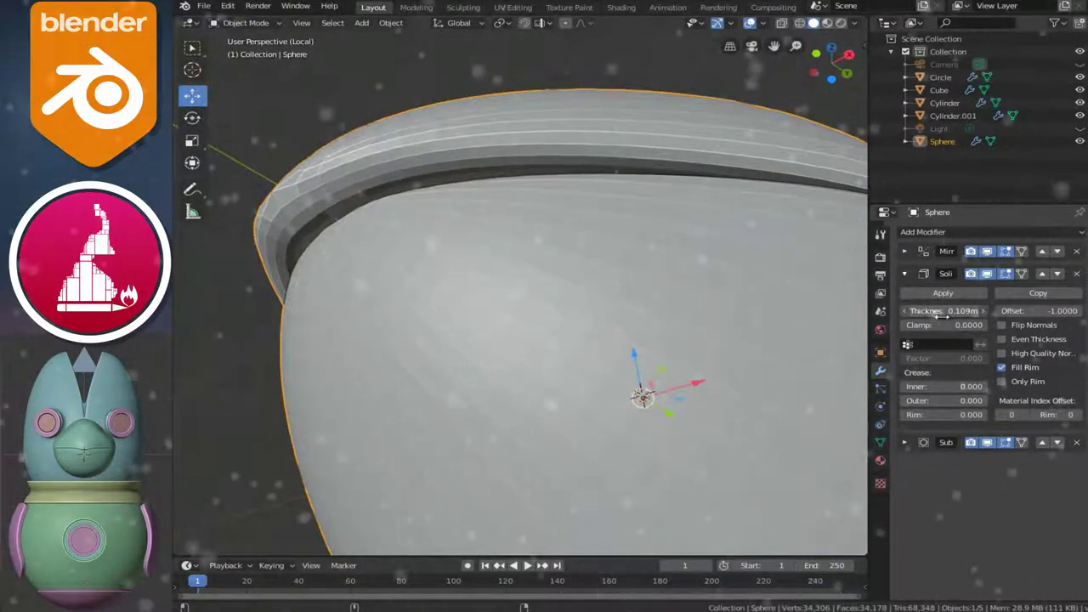
pyautogui.scroll(-5, 498, 243)
pyautogui.moveTo(499, 243)
pyautogui.mouseDown(button='middle')
pyautogui.moveTo(518, 291)
pyautogui.moveTo(574, 307)
pyautogui.moveTo(702, 294)
pyautogui.moveTo(612, 311)
pyautogui.moveTo(478, 312)
pyautogui.moveTo(566, 323)
pyautogui.moveTo(629, 377)
pyautogui.moveTo(598, 374)
pyautogui.moveTo(629, 369)
pyautogui.mouseUp(button='middle')
# Fine-tune the shell thickness to about 0.11 m while inspecting the hollow interior
pyautogui.rightClick(527, 359)
pyautogui.click(527, 363)
pyautogui.moveTo(546, 339)
pyautogui.mouseDown(button='middle')
pyautogui.moveTo(571, 382)
pyautogui.moveTo(556, 352)
pyautogui.mouseUp(button='middle')
pyautogui.scroll(-2, 591, 332)
pyautogui.moveTo(667, 343)
pyautogui.keyDown('alt'); pyautogui.mouseDown(button='middle')
pyautogui.moveTo(587, 359)
pyautogui.moveTo(720, 361)
pyautogui.moveTo(722, 347)
pyautogui.mouseUp(button='middle'); pyautogui.keyUp('alt')
pyautogui.scroll(2, 566, 296)
pyautogui.scroll(3, 590, 243)
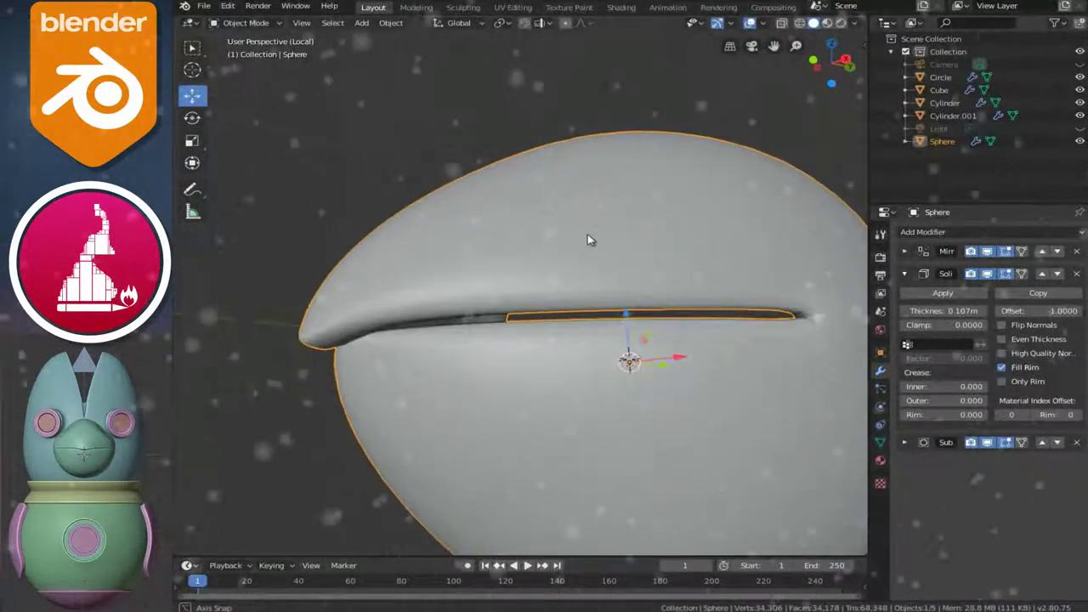
pyautogui.moveTo(925, 311); pyautogui.dragTo(935, 314)
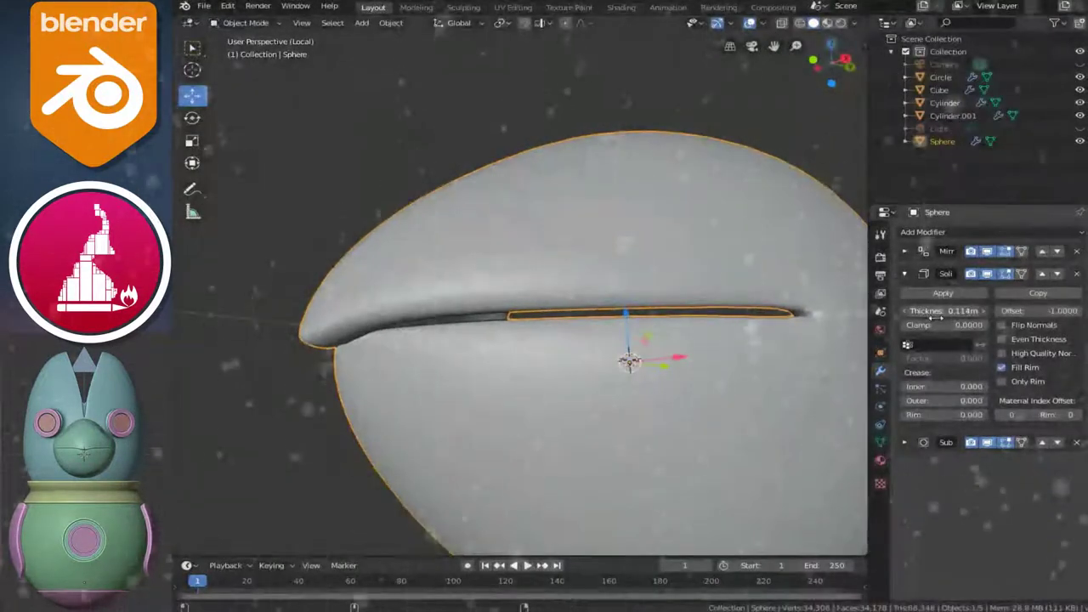
pyautogui.moveTo(400, 258)
pyautogui.mouseDown(button='middle')
pyautogui.moveTo(400, 238)
pyautogui.moveTo(741, 231)
pyautogui.mouseUp(button='middle')
# Apply the Mirror and Solidify modifiers, leaving only Subdivision
pyautogui.click(906, 274)
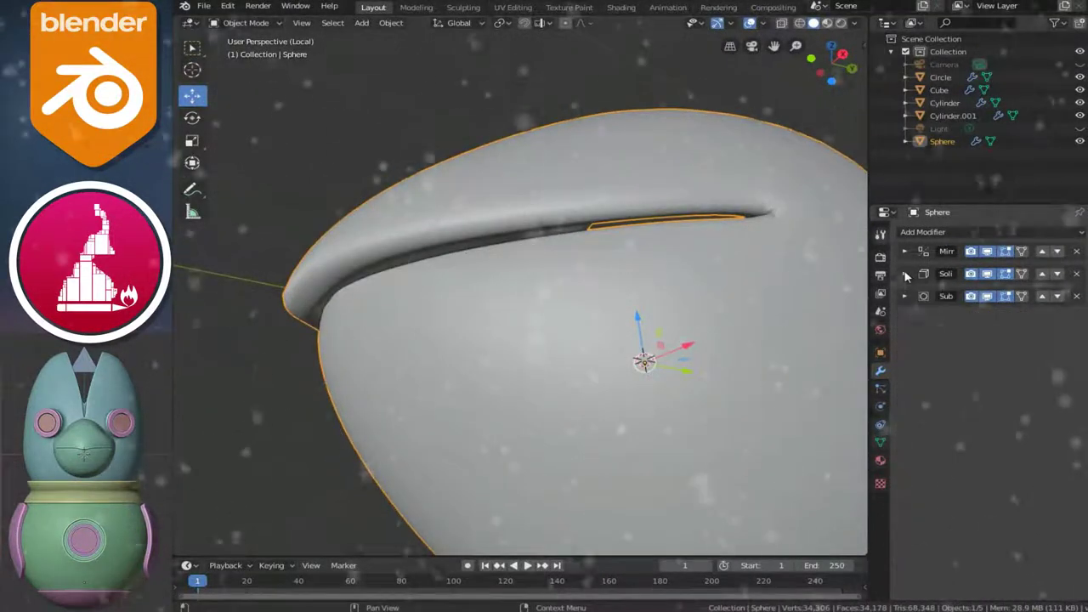
pyautogui.click(905, 252)
pyautogui.click(922, 271)
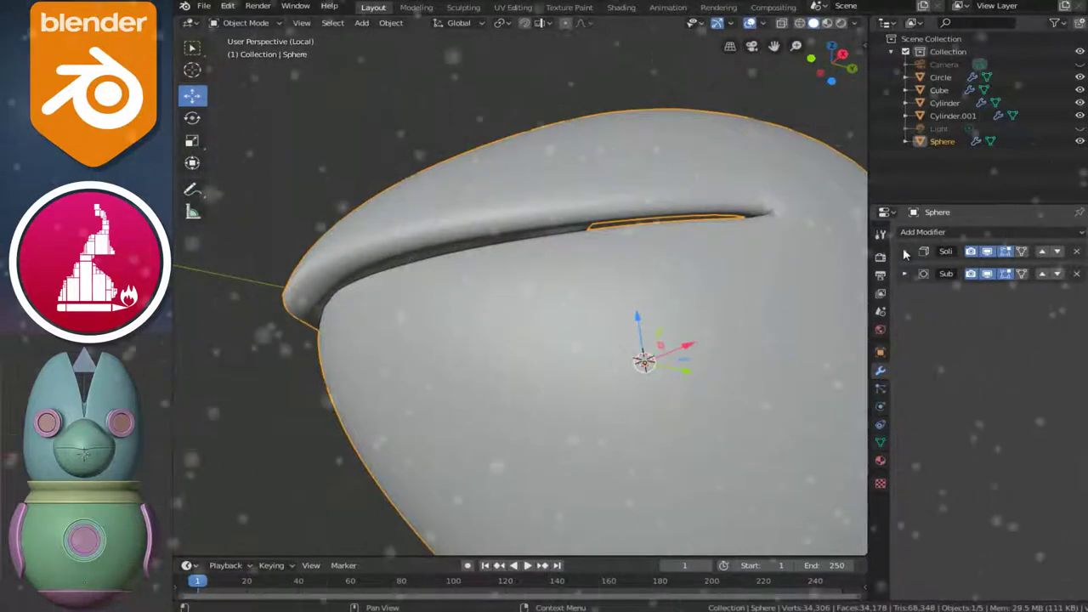
pyautogui.click(905, 251)
pyautogui.click(932, 272)
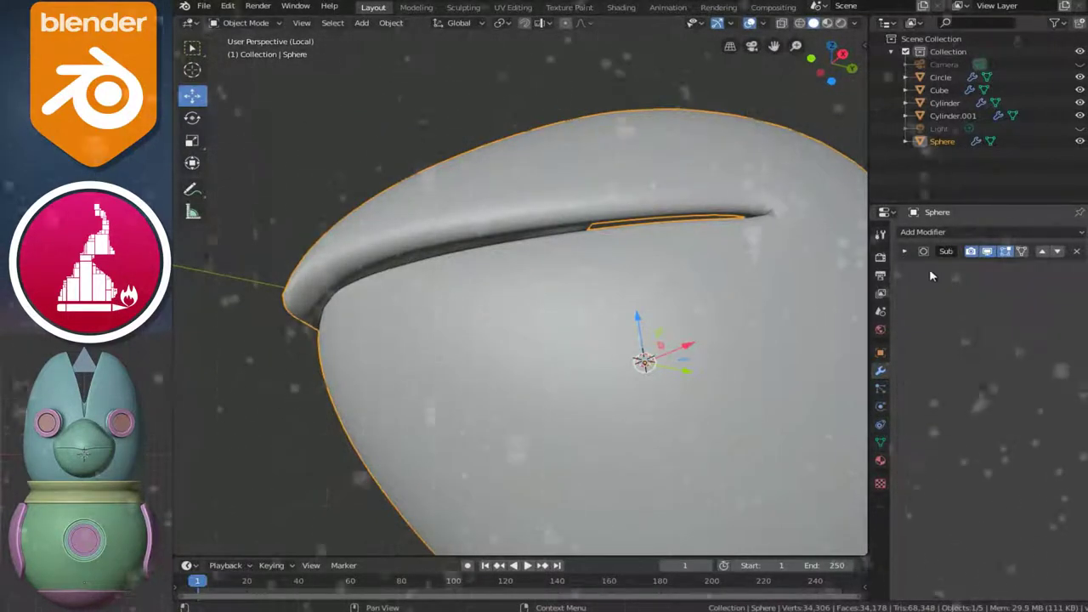
pyautogui.moveTo(569, 301); pyautogui.dragTo(595, 288, button='middle')
pyautogui.scroll(-3, 383, 239)
pyautogui.moveTo(432, 240)
pyautogui.mouseDown(button='middle')
pyautogui.moveTo(553, 340)
pyautogui.moveTo(547, 318)
pyautogui.mouseUp(button='middle')
# In Edit Mode, add two Ctrl+R loop cuts slid close to the rim
pyautogui.press('Tab')
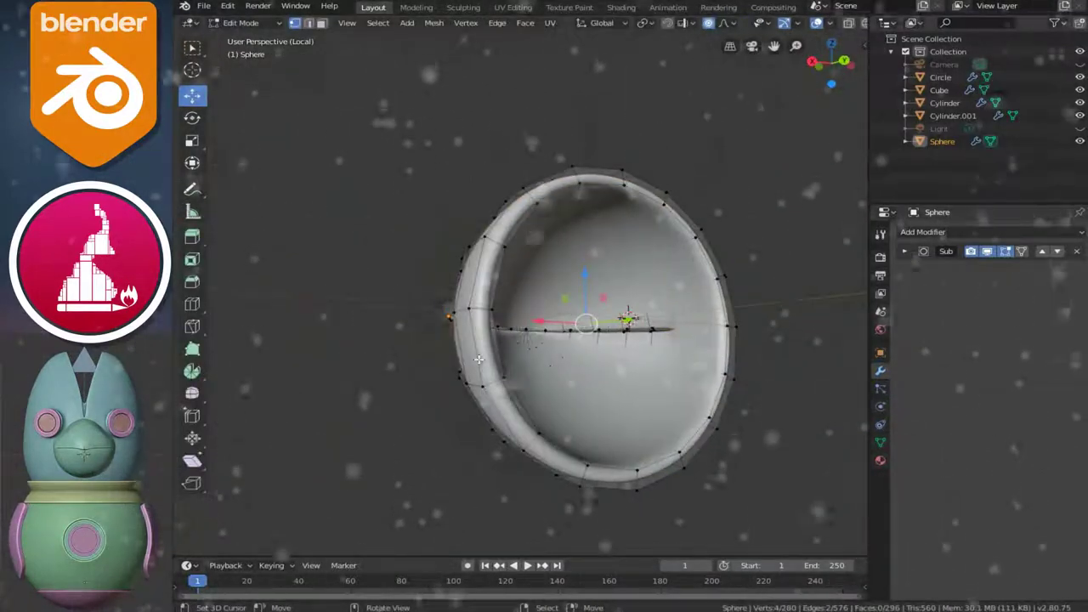
pyautogui.moveTo(466, 365); pyautogui.dragTo(578, 434, button='middle')
pyautogui.scroll(3, 578, 433)
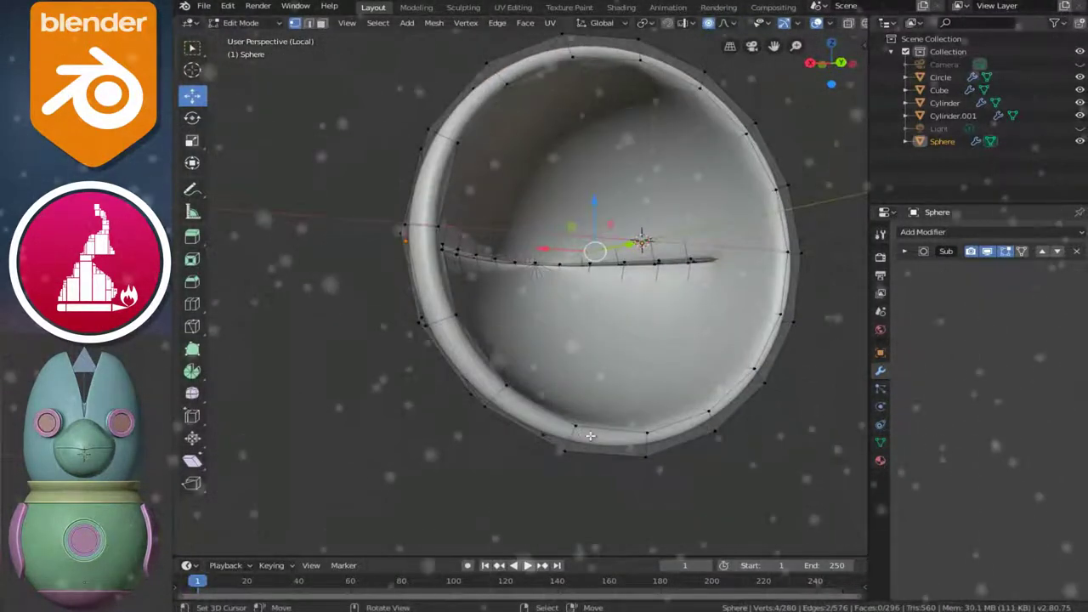
pyautogui.hotkey('ctrl', 'r')
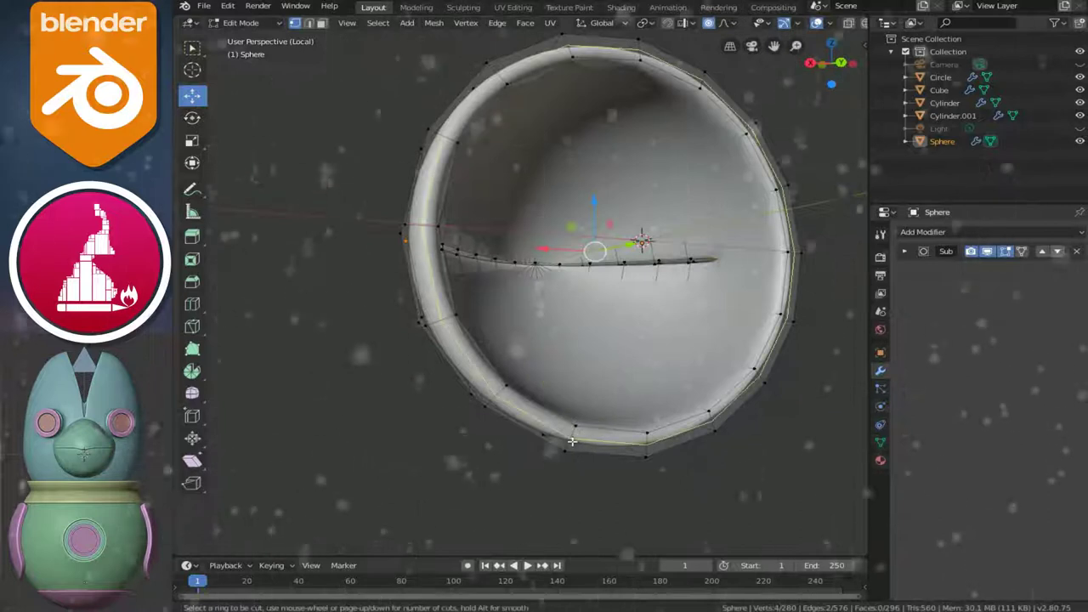
pyautogui.click(586, 435)
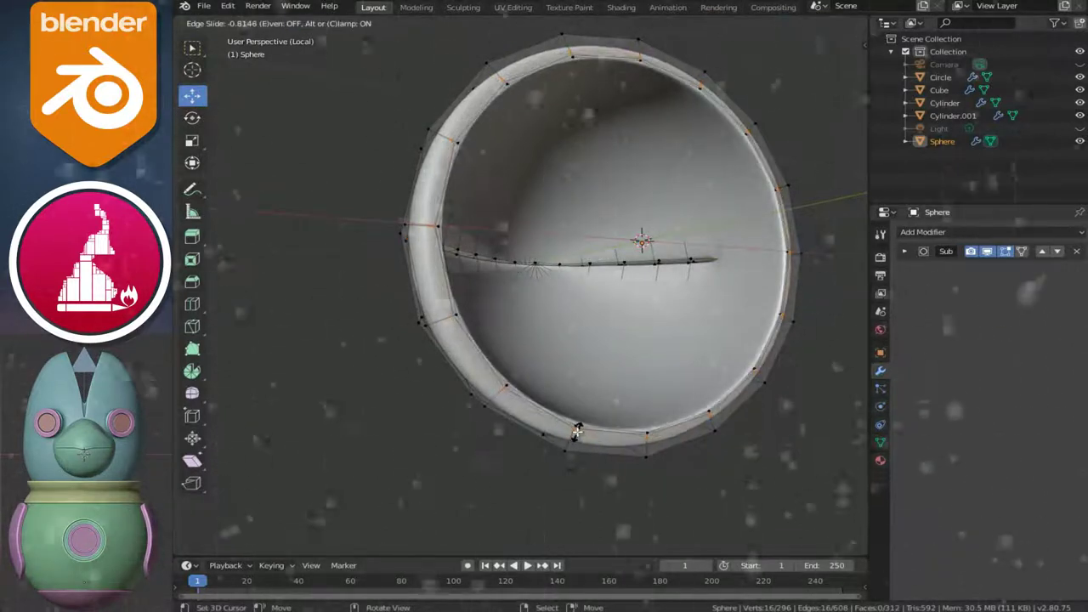
pyautogui.click(578, 433)
pyautogui.hotkey('ctrl', 'r')
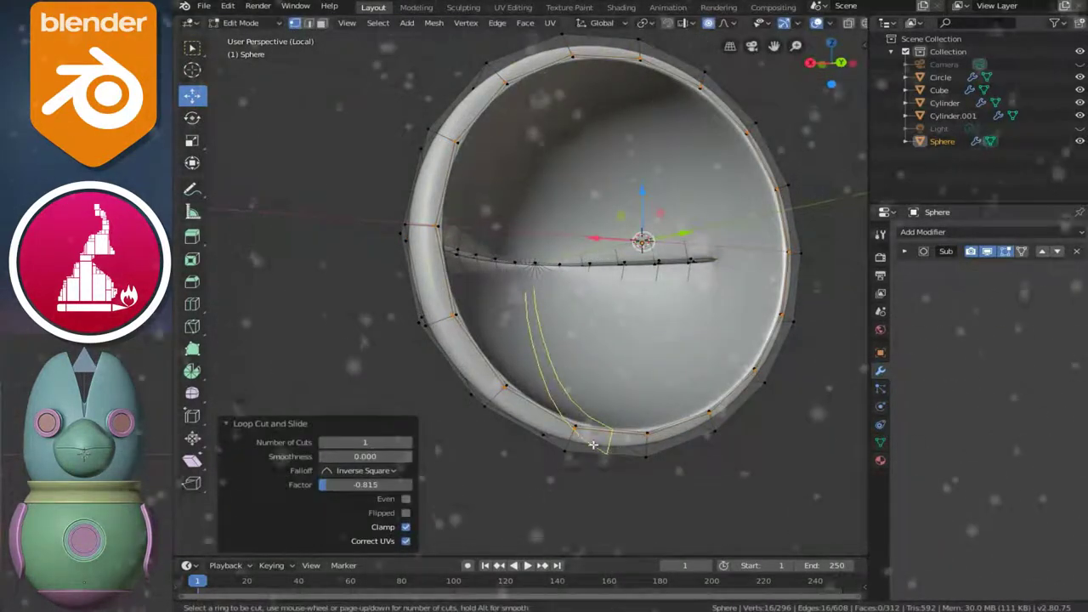
pyautogui.click(586, 441)
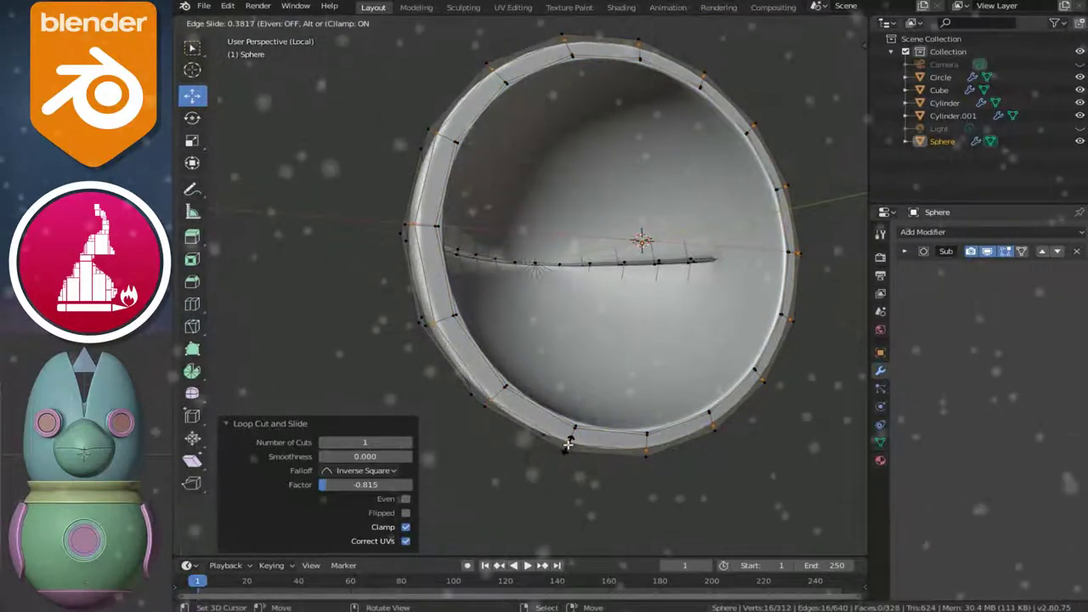
pyautogui.click(452, 247)
pyautogui.moveTo(451, 246)
pyautogui.mouseDown(button='middle')
pyautogui.moveTo(526, 289)
pyautogui.moveTo(653, 308)
pyautogui.moveTo(527, 230)
pyautogui.mouseUp(button='middle')
# Preview the smoothed shape, then add a loop cut hugging the slit's edge
pyautogui.press('Tab')
pyautogui.scroll(3, 517, 284)
pyautogui.moveTo(474, 284)
pyautogui.mouseDown(button='middle')
pyautogui.moveTo(485, 226)
pyautogui.moveTo(544, 239)
pyautogui.moveTo(570, 219)
pyautogui.mouseUp(button='middle')
pyautogui.press('Tab')
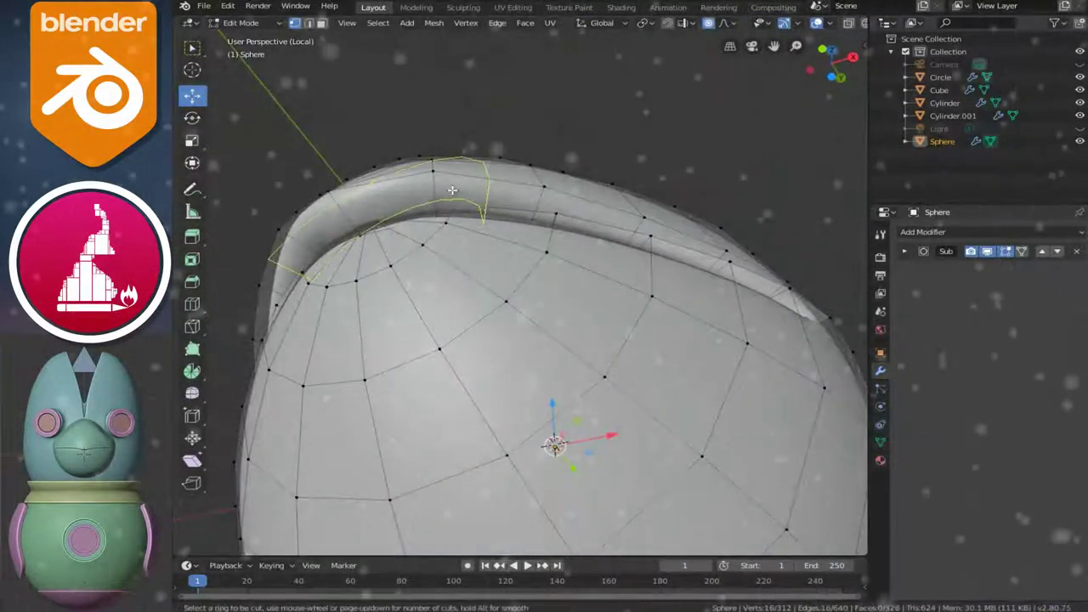
pyautogui.click(440, 191)
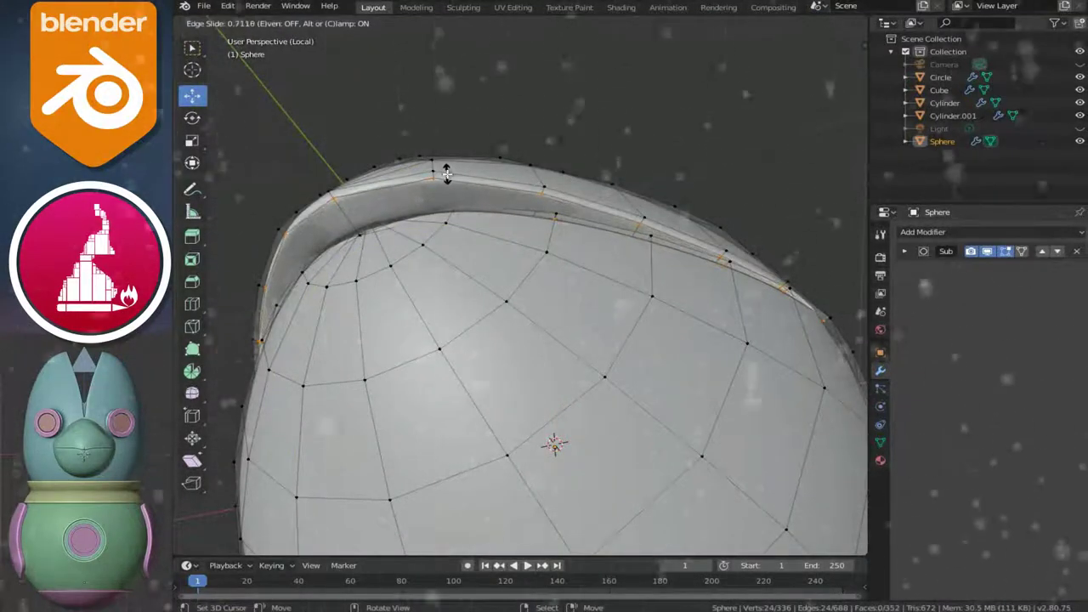
pyautogui.click(446, 173)
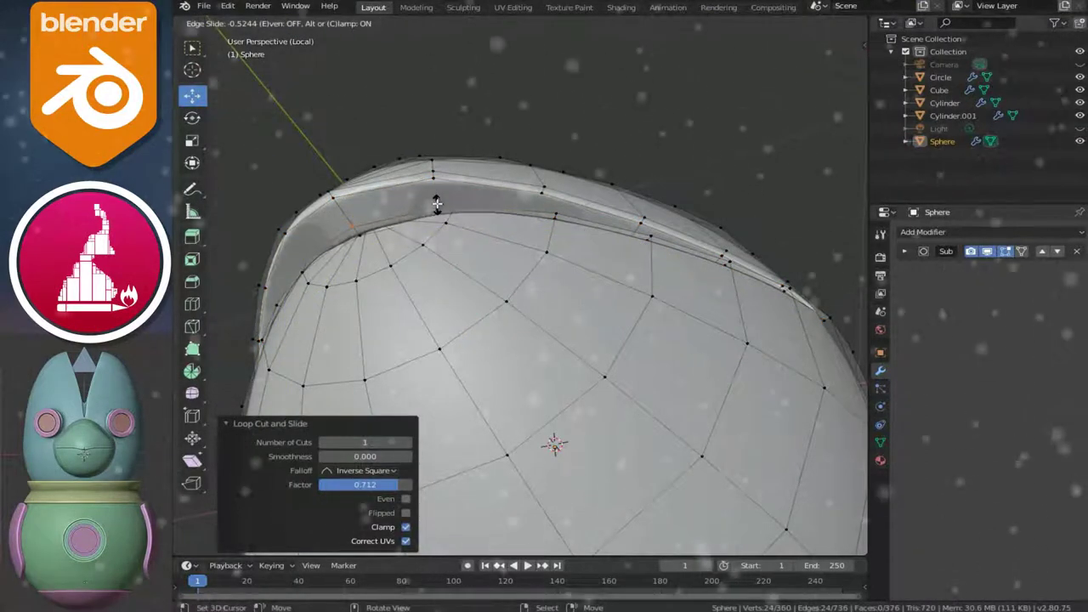
pyautogui.moveTo(640, 284)
pyautogui.mouseDown(button='middle')
pyautogui.moveTo(498, 379)
pyautogui.moveTo(532, 350)
pyautogui.mouseUp(button='middle')
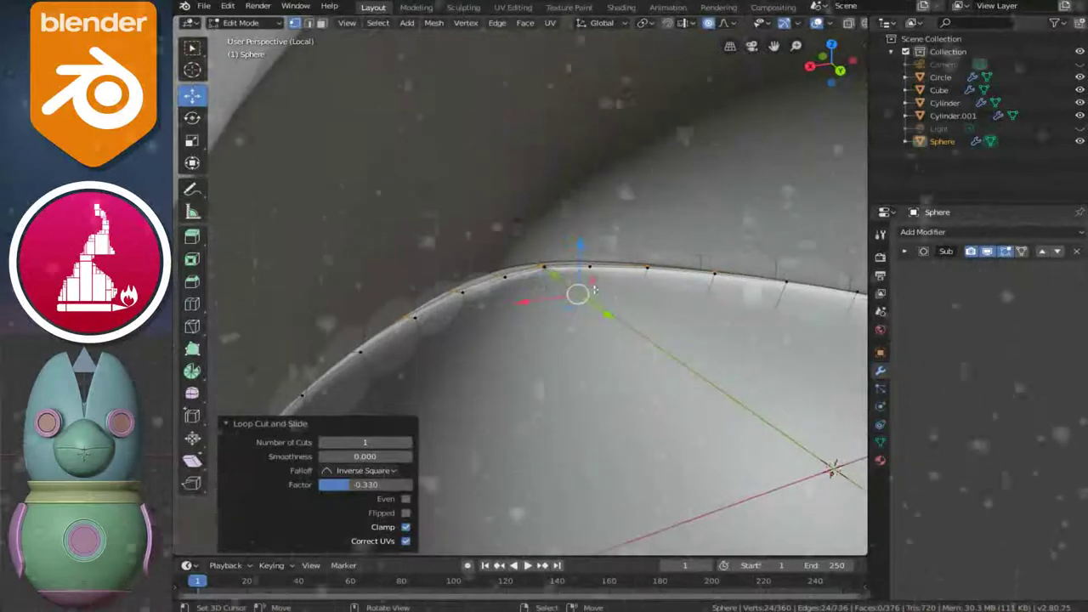
pyautogui.scroll(-5, 447, 323)
pyautogui.moveTo(447, 323); pyautogui.dragTo(510, 255, button='middle')
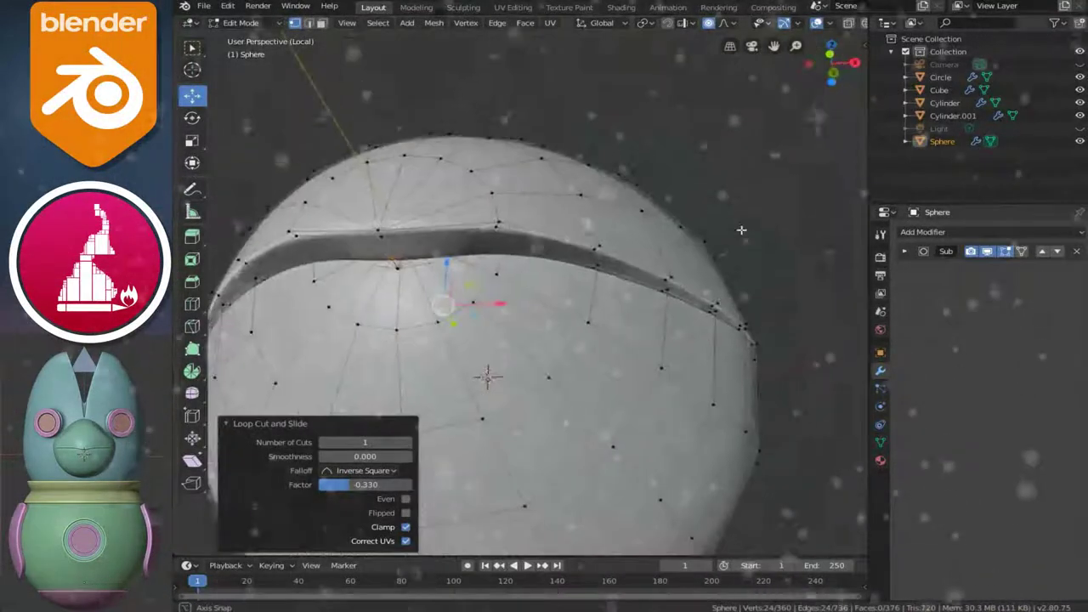
pyautogui.moveTo(771, 470); pyautogui.dragTo(542, 313, button='middle')
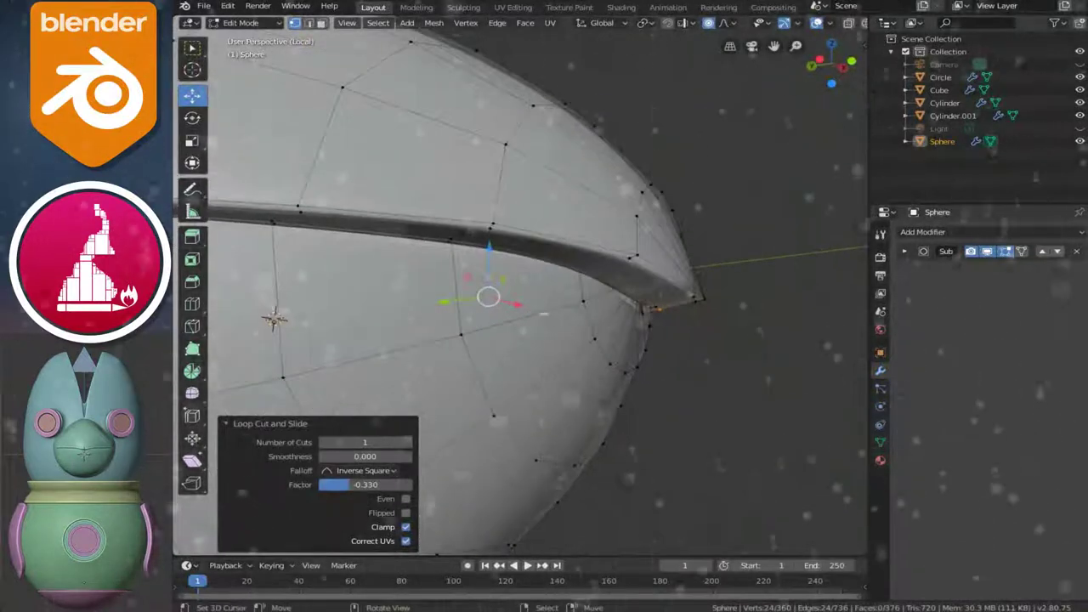
# Check the slit close-up, then cut a loop along the slit's lip slid toward the edge
pyautogui.press('Tab')
pyautogui.scroll(-4, 632, 388)
pyautogui.moveTo(539, 371)
pyautogui.mouseDown(button='middle')
pyautogui.moveTo(595, 354)
pyautogui.moveTo(340, 403)
pyautogui.mouseUp(button='middle')
pyautogui.moveTo(744, 341)
pyautogui.mouseDown(button='middle')
pyautogui.moveTo(721, 335)
pyautogui.moveTo(726, 318)
pyautogui.moveTo(653, 383)
pyautogui.moveTo(618, 391)
pyautogui.mouseUp(button='middle')
pyautogui.press('Tab')
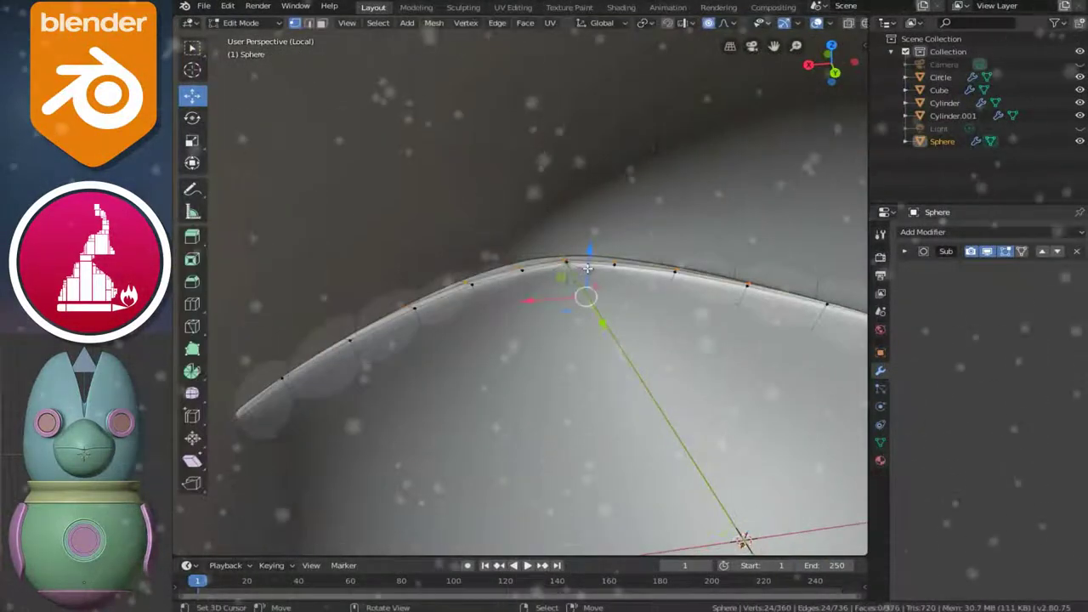
pyautogui.moveTo(578, 293)
pyautogui.mouseDown(button='middle')
pyautogui.moveTo(612, 289)
pyautogui.moveTo(605, 262)
pyautogui.moveTo(534, 289)
pyautogui.moveTo(478, 273)
pyautogui.mouseUp(button='middle')
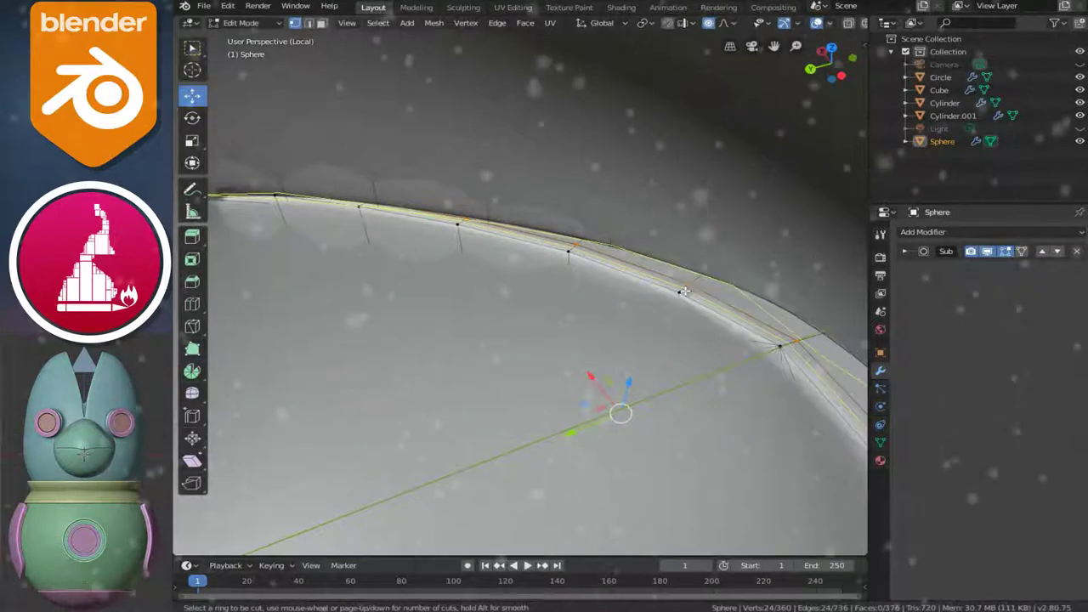
pyautogui.click(684, 292)
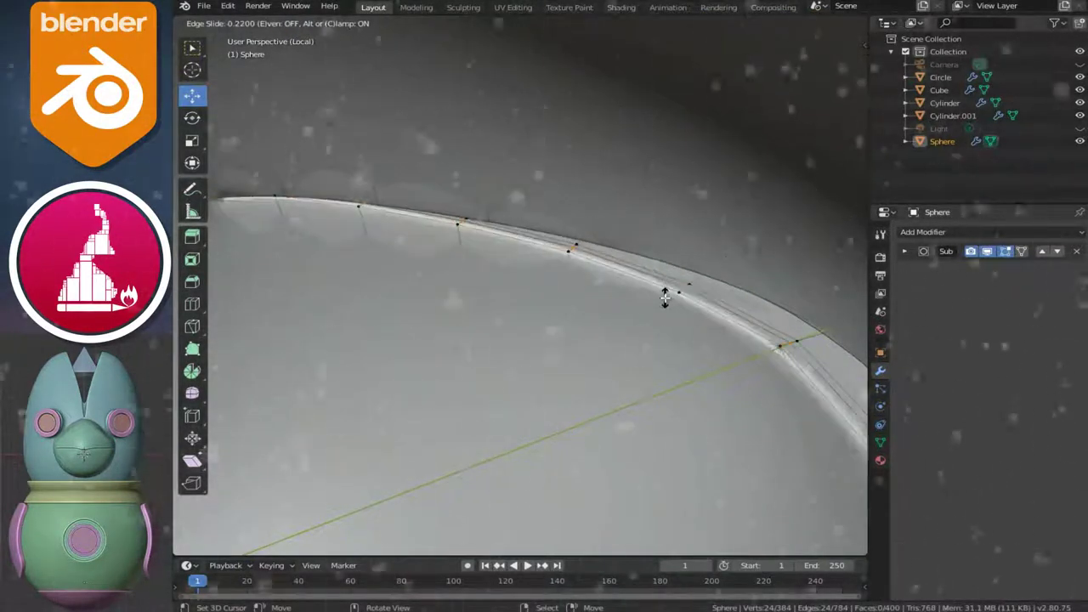
pyautogui.click(705, 268)
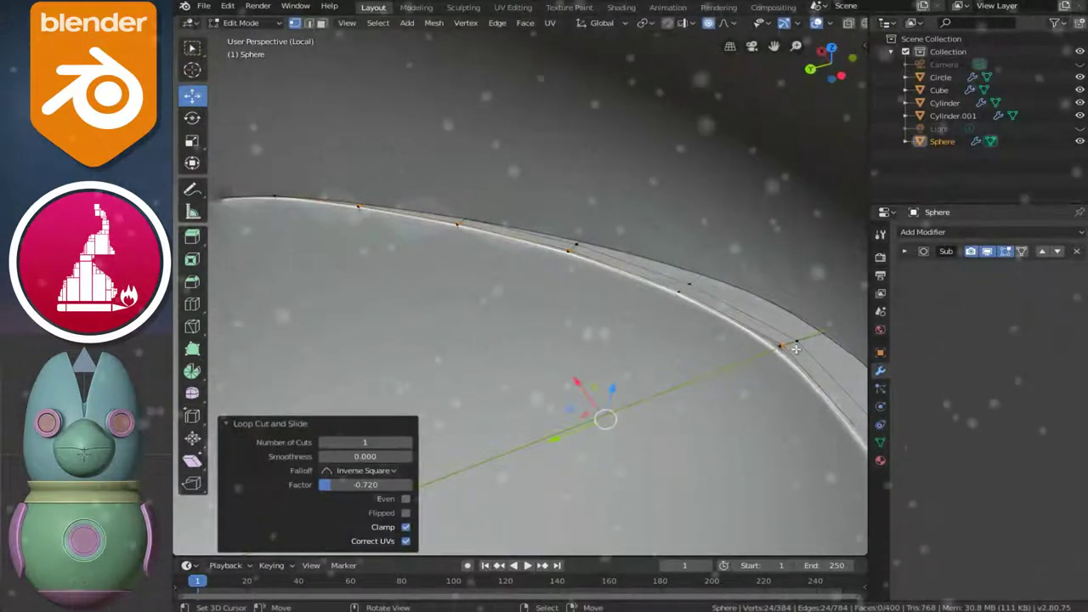
# Add one more supporting loop near the rim and preview the crisp seam in Object Mode
pyautogui.hotkey('ctrl', 'r')
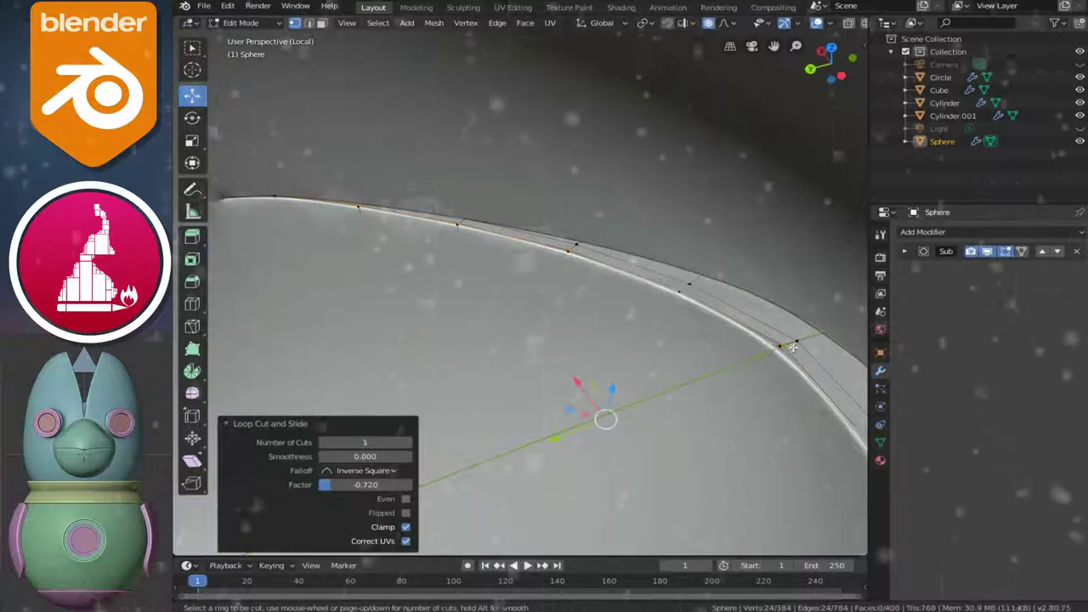
pyautogui.click(799, 346)
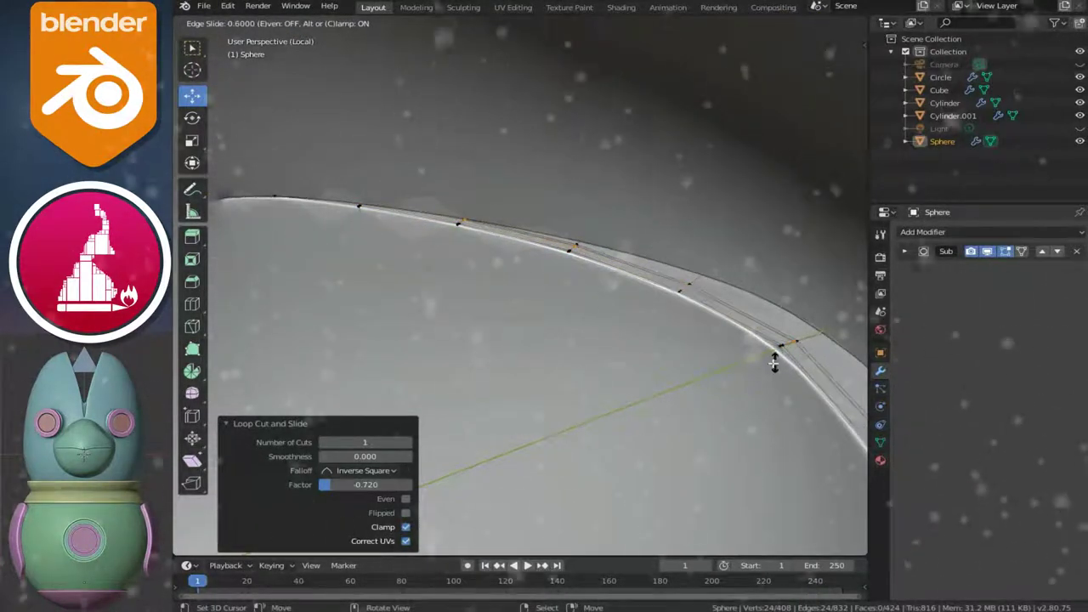
pyautogui.click(772, 363)
pyautogui.moveTo(773, 364)
pyautogui.mouseDown(button='middle')
pyautogui.moveTo(591, 270)
pyautogui.moveTo(561, 333)
pyautogui.mouseUp(button='middle')
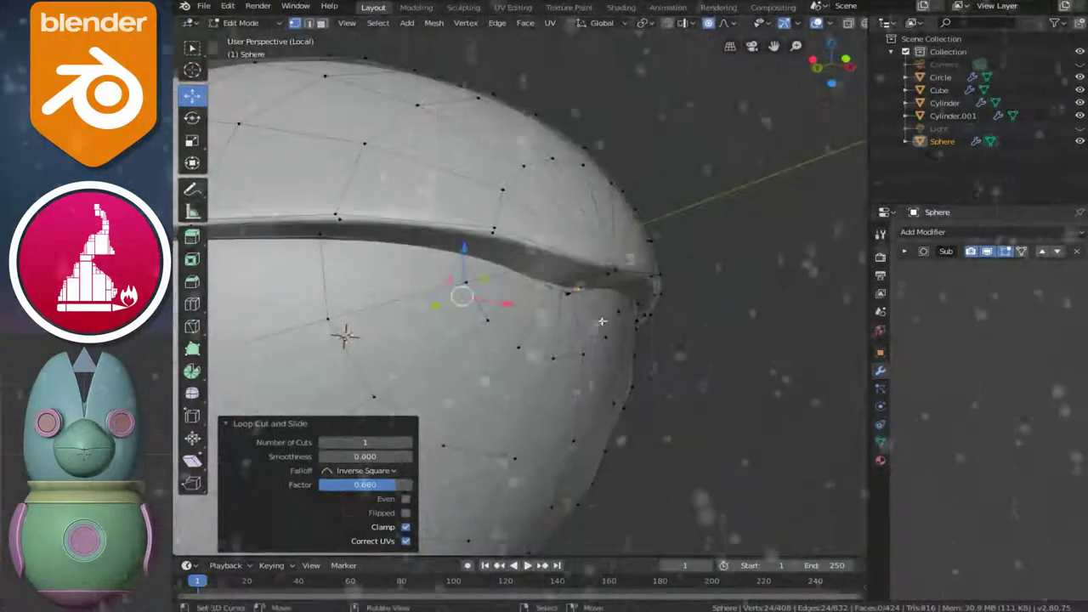
pyautogui.press('Tab')
pyautogui.scroll(2, 561, 333)
pyautogui.scroll(-3, 634, 343)
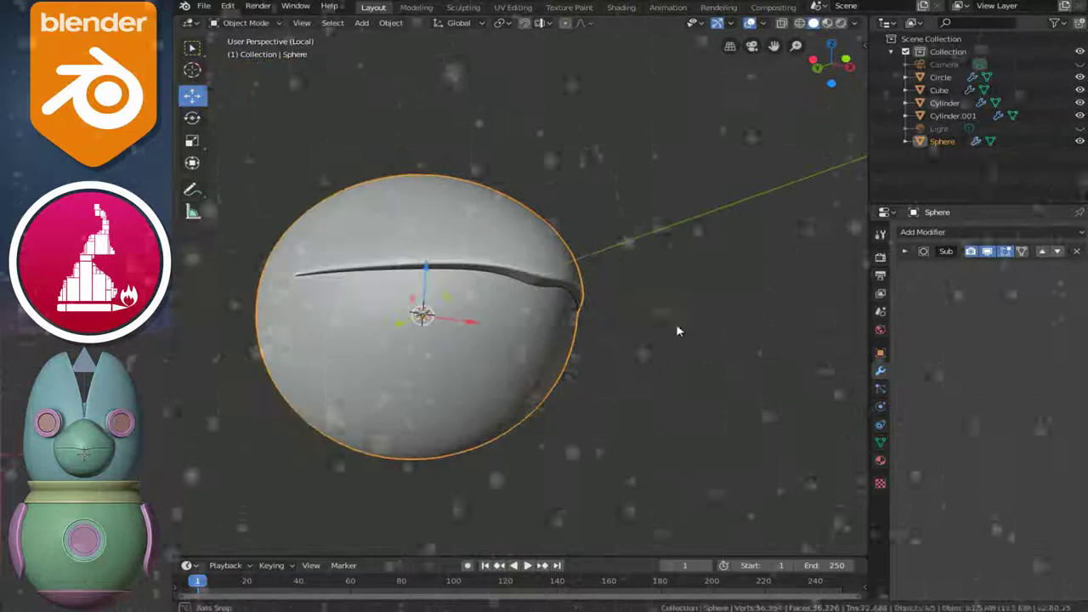
# Dismiss the notification, face the shell with the slit below centre, and enter Edit Mode
pyautogui.moveTo(674, 329); pyautogui.dragTo(573, 357, button='middle')
pyautogui.scroll(2, 573, 357)
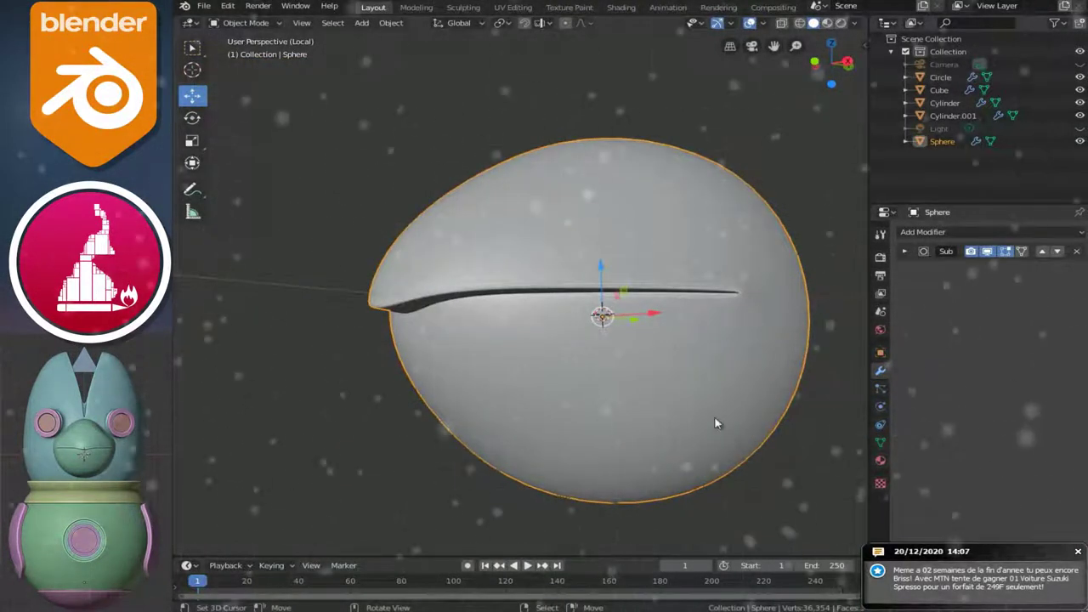
pyautogui.click(1079, 554)
pyautogui.moveTo(595, 327); pyautogui.dragTo(566, 343, button='middle')
pyautogui.scroll(3, 509, 340)
pyautogui.moveTo(459, 343); pyautogui.dragTo(453, 342, button='middle')
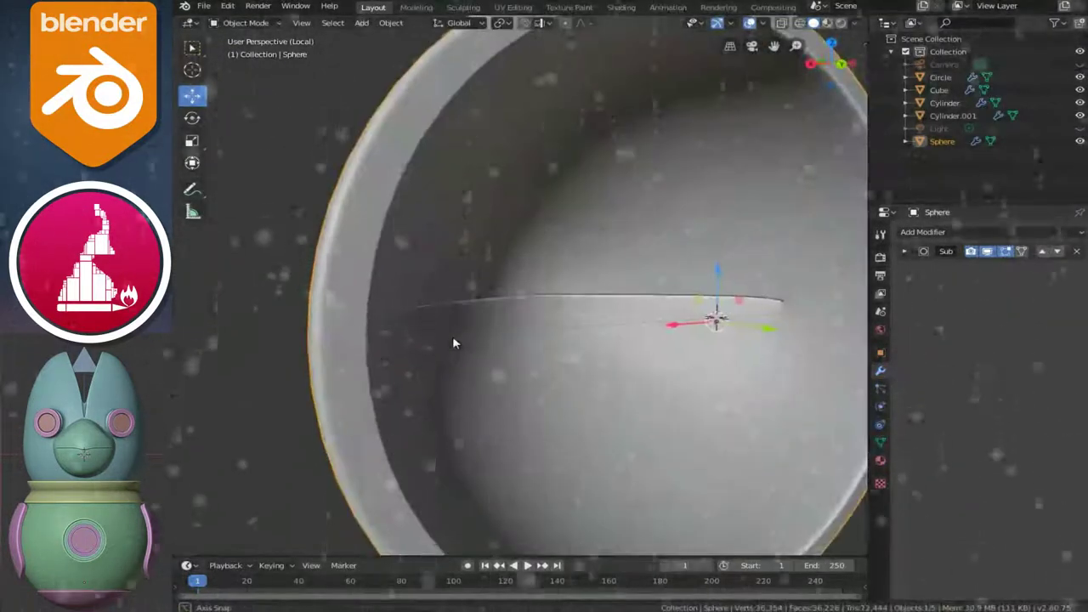
pyautogui.scroll(-3, 453, 342)
pyautogui.moveTo(366, 338)
pyautogui.mouseDown(button='middle')
pyautogui.moveTo(680, 347)
pyautogui.moveTo(745, 335)
pyautogui.moveTo(664, 354)
pyautogui.mouseUp(button='middle')
pyautogui.moveTo(600, 315)
pyautogui.mouseDown(button='middle')
pyautogui.moveTo(587, 319)
pyautogui.moveTo(688, 301)
pyautogui.moveTo(607, 361)
pyautogui.moveTo(600, 309)
pyautogui.moveTo(596, 326)
pyautogui.moveTo(627, 257)
pyautogui.moveTo(729, 196)
pyautogui.moveTo(782, 259)
pyautogui.mouseUp(button='middle')
pyautogui.press('Tab')
# Move the top vertex 0.212 m along Z with proportional editing to reshape the peak
pyautogui.click(733, 212)
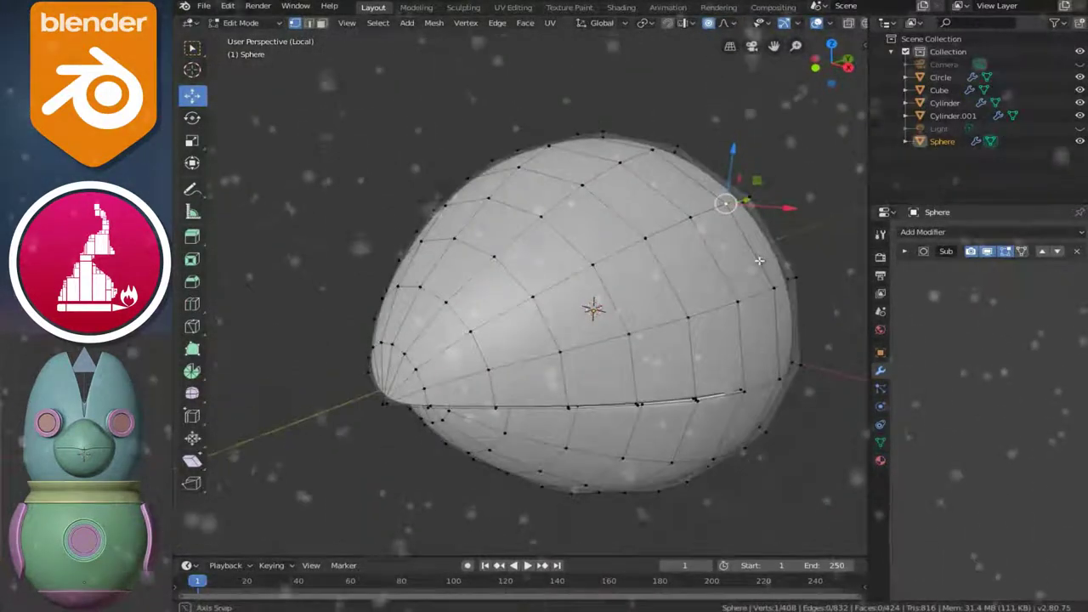
pyautogui.moveTo(569, 269); pyautogui.dragTo(675, 268, button='middle')
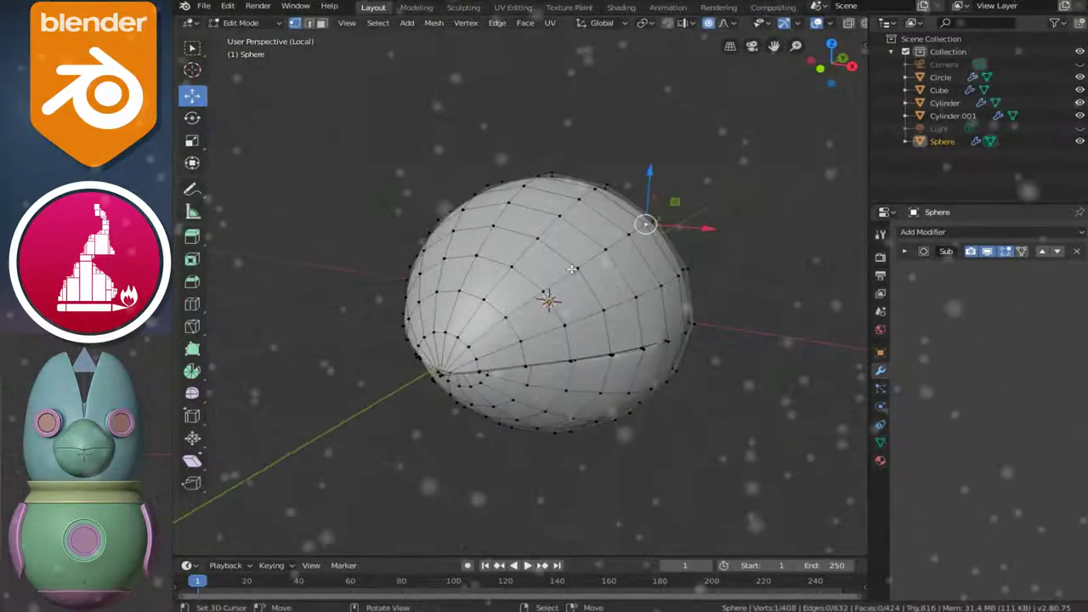
pyautogui.press('KP_1')
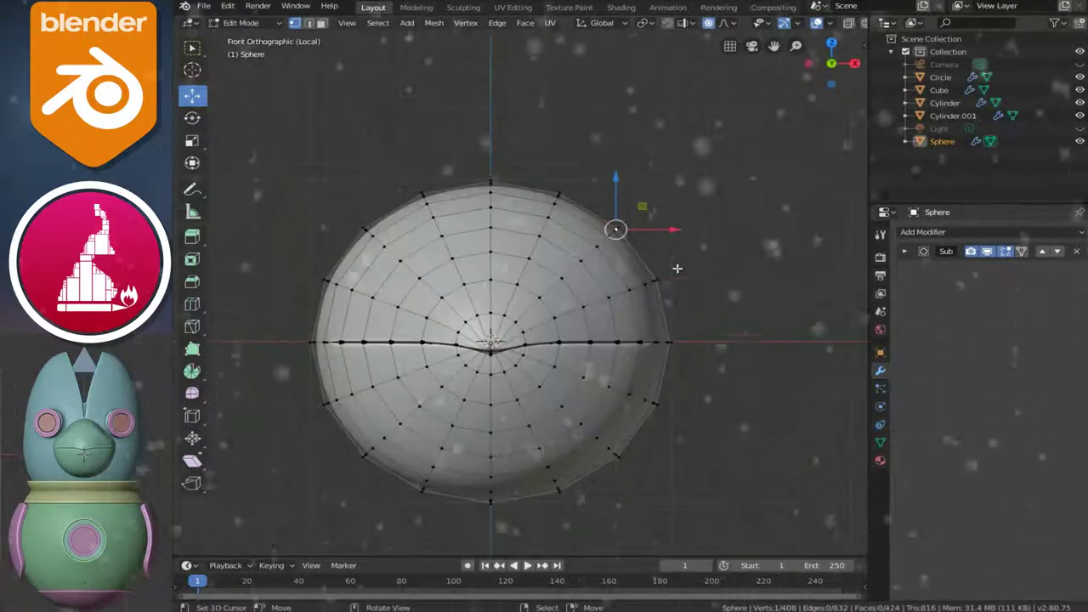
pyautogui.keyDown('ctrl'); pyautogui.scroll(2, 607, 315); pyautogui.keyUp('ctrl')
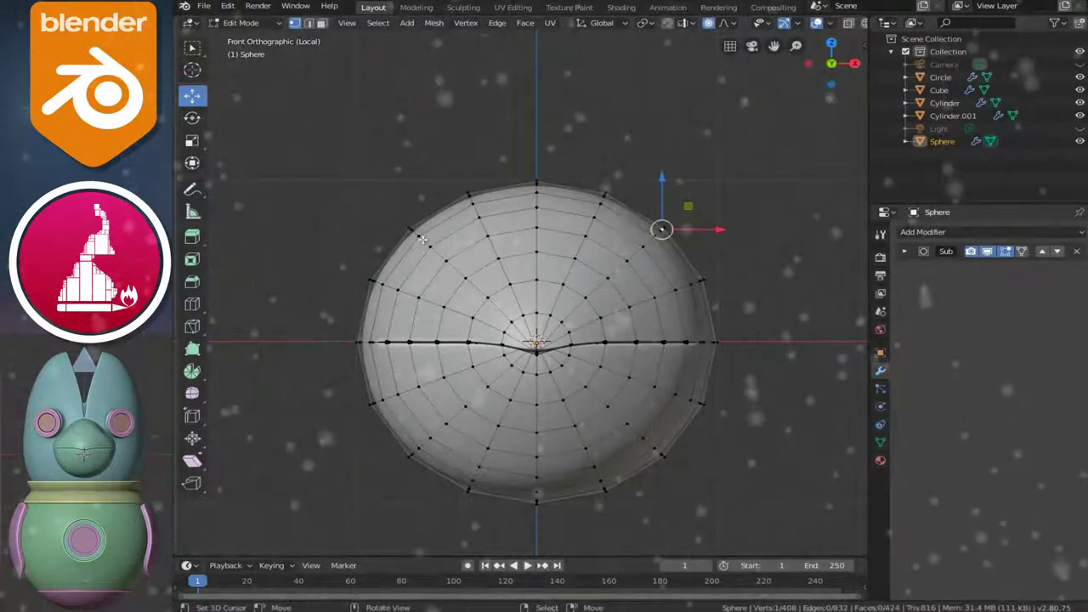
pyautogui.moveTo(423, 240); pyautogui.dragTo(419, 297, button='middle')
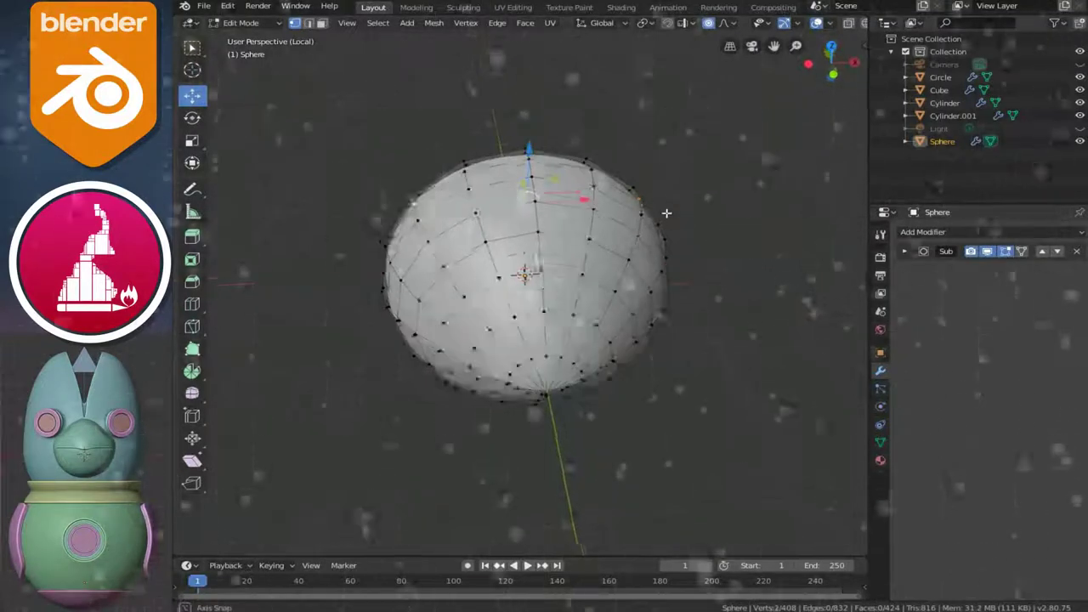
pyautogui.press('g')
pyautogui.press('z')
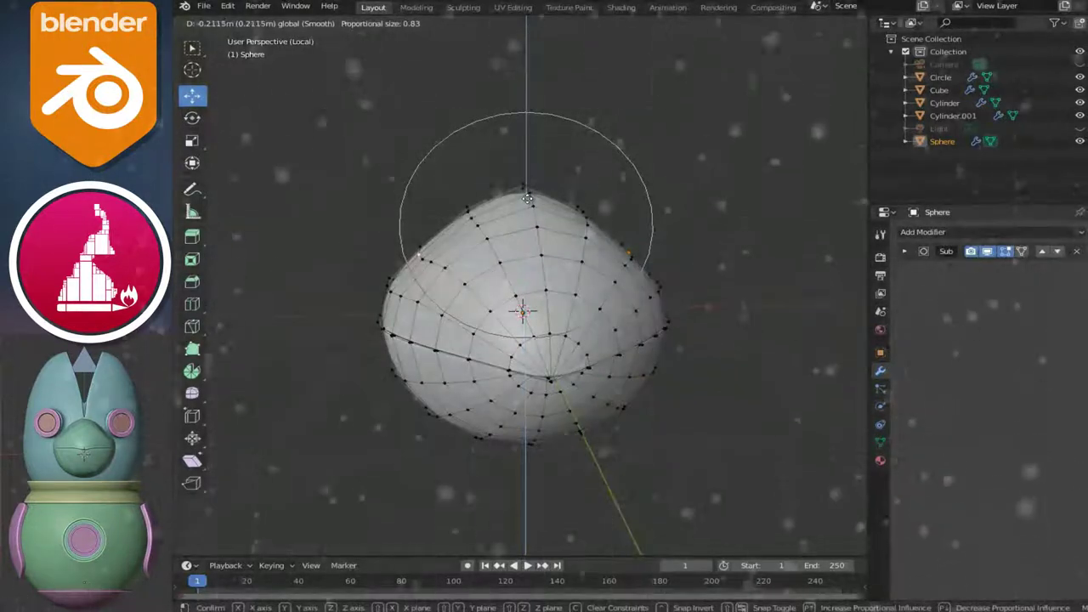
pyautogui.click(527, 198)
# Widen the body about 1.12× along X with proportional scaling
pyautogui.moveTo(528, 198); pyautogui.dragTo(647, 262, button='middle')
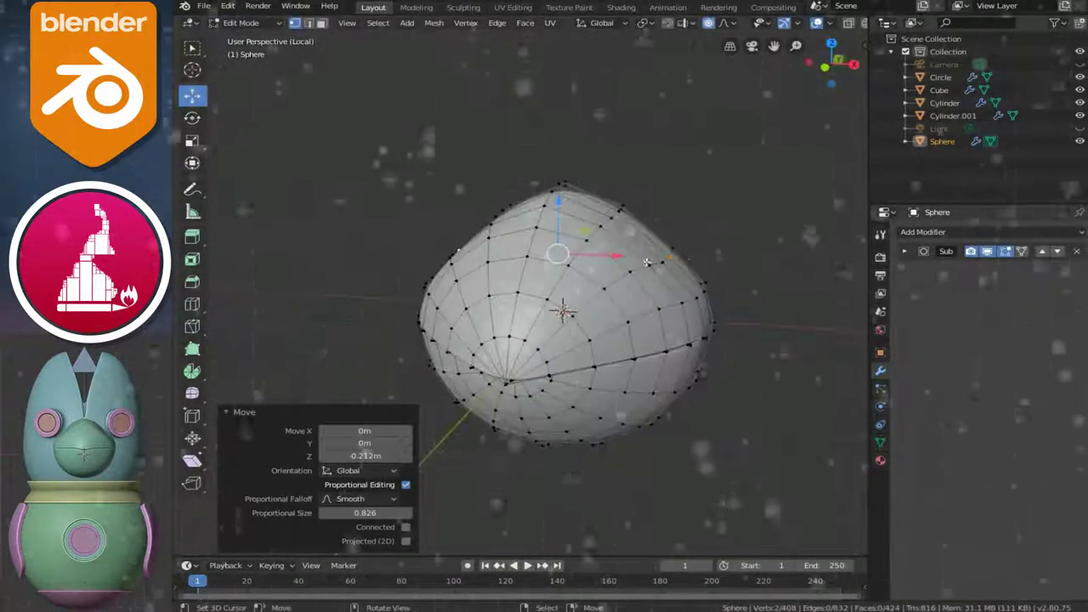
pyautogui.moveTo(619, 255); pyautogui.dragTo(705, 257)
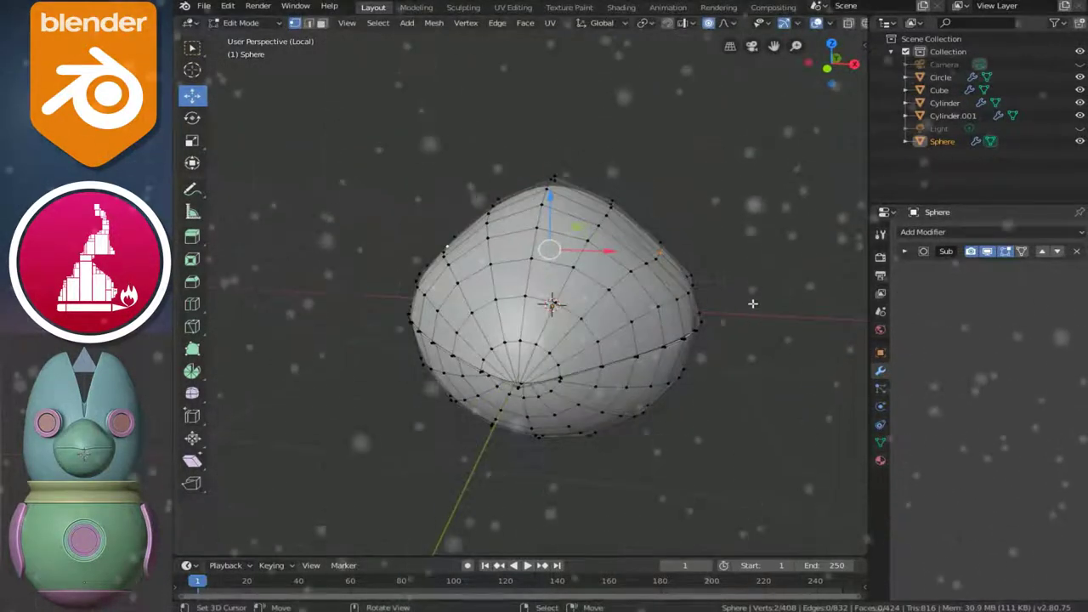
pyautogui.press('s')
pyautogui.press('x')
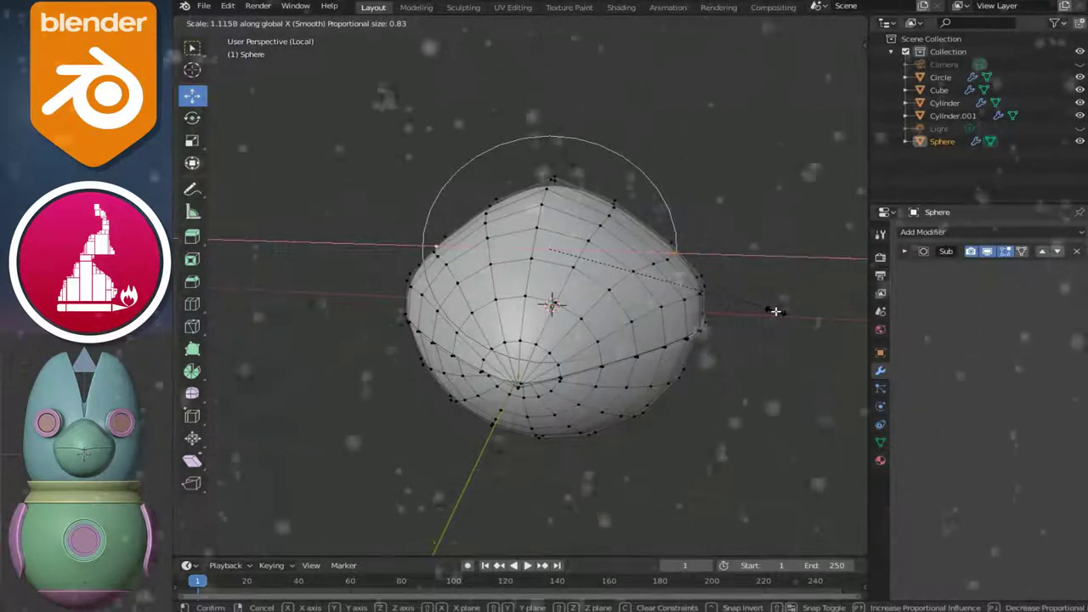
pyautogui.click(772, 310)
# Check the shape in Object Mode, then narrow the shell along X with soft falloff
pyautogui.press('Tab')
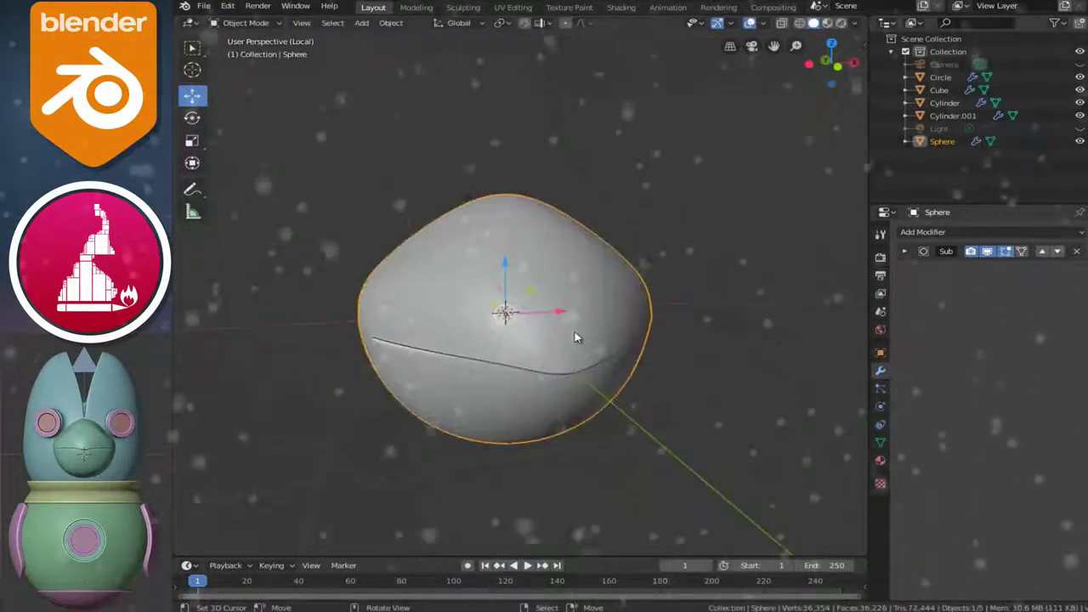
pyautogui.scroll(-3, 575, 337)
pyautogui.moveTo(626, 332)
pyautogui.mouseDown(button='middle')
pyautogui.moveTo(531, 326)
pyautogui.moveTo(583, 318)
pyautogui.mouseUp(button='middle')
pyautogui.scroll(2, 583, 319)
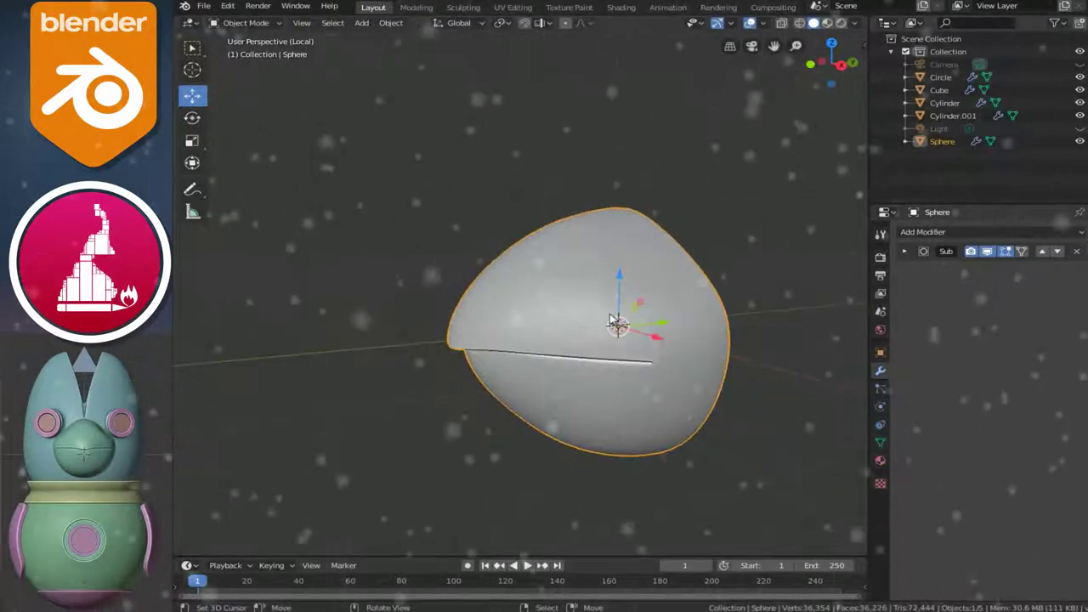
pyautogui.press('Tab')
pyautogui.moveTo(683, 269); pyautogui.dragTo(714, 282, button='middle')
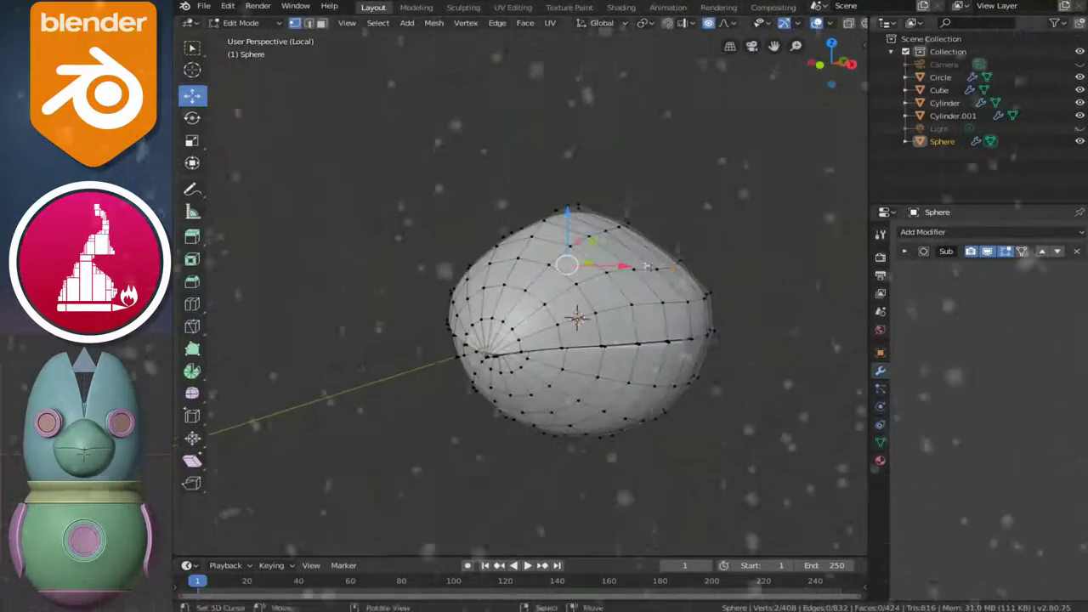
pyautogui.press('s')
pyautogui.press('x')
pyautogui.scroll(6, 747, 353)
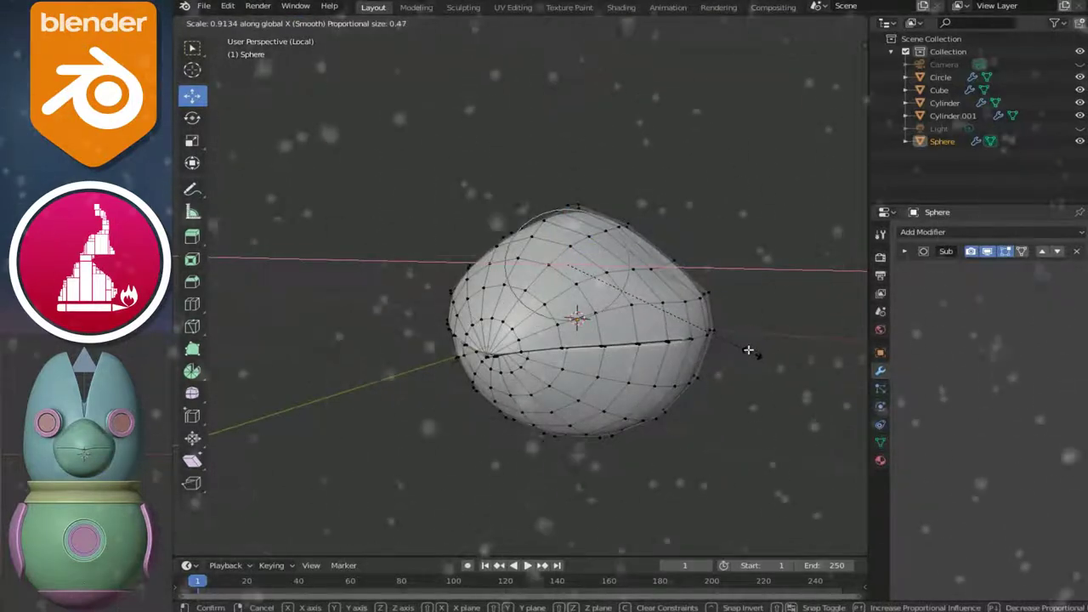
pyautogui.scroll(1, 741, 345)
pyautogui.scroll(1, 736, 342)
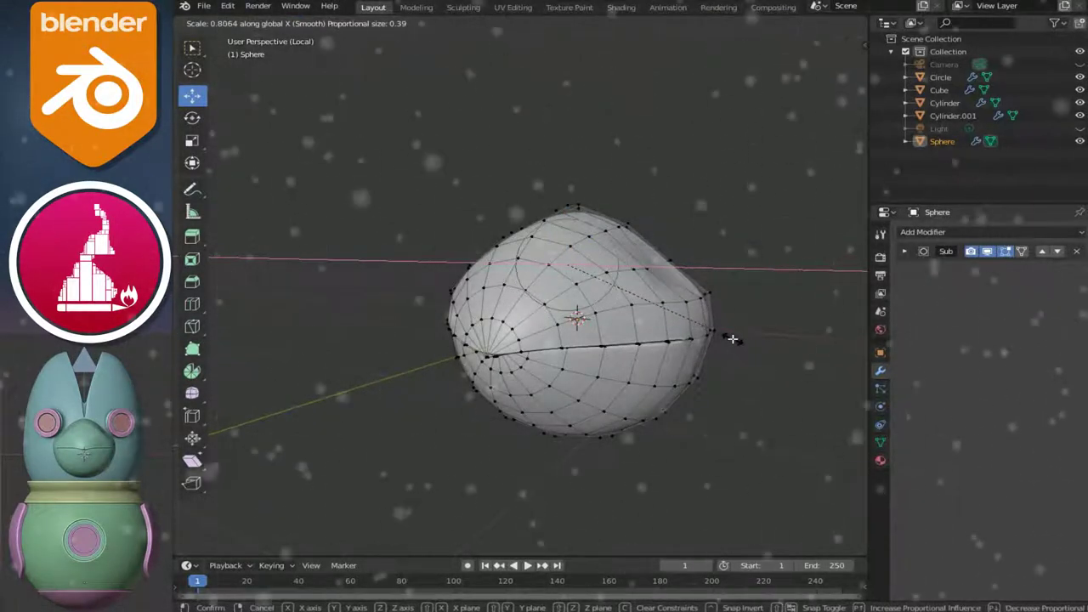
pyautogui.click(733, 339)
# Select two side vertices and scale them inward along X with proportional editing
pyautogui.click(643, 265)
pyautogui.moveTo(643, 266)
pyautogui.mouseDown(button='middle')
pyautogui.moveTo(646, 301)
pyautogui.moveTo(669, 324)
pyautogui.mouseUp(button='middle')
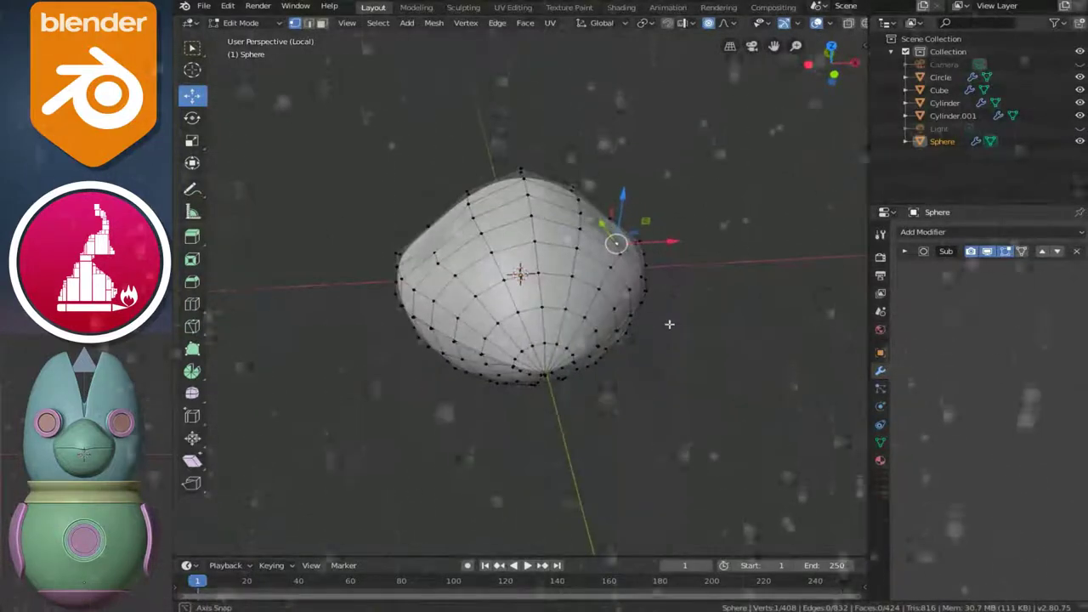
pyautogui.keyDown('shift'); pyautogui.click(438, 251); pyautogui.keyUp('shift')
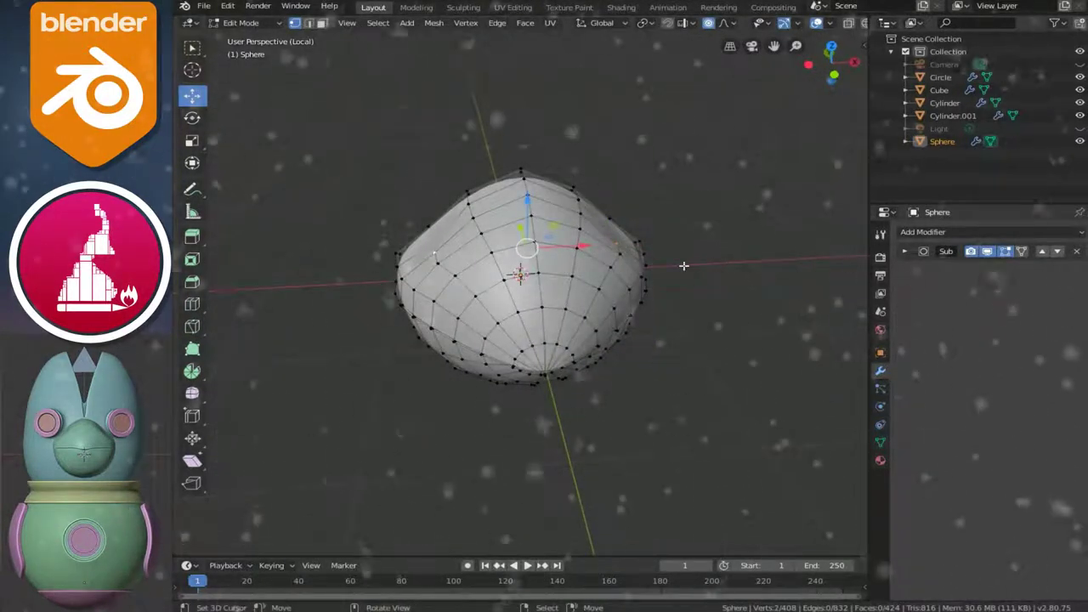
pyautogui.press('s')
pyautogui.press('x')
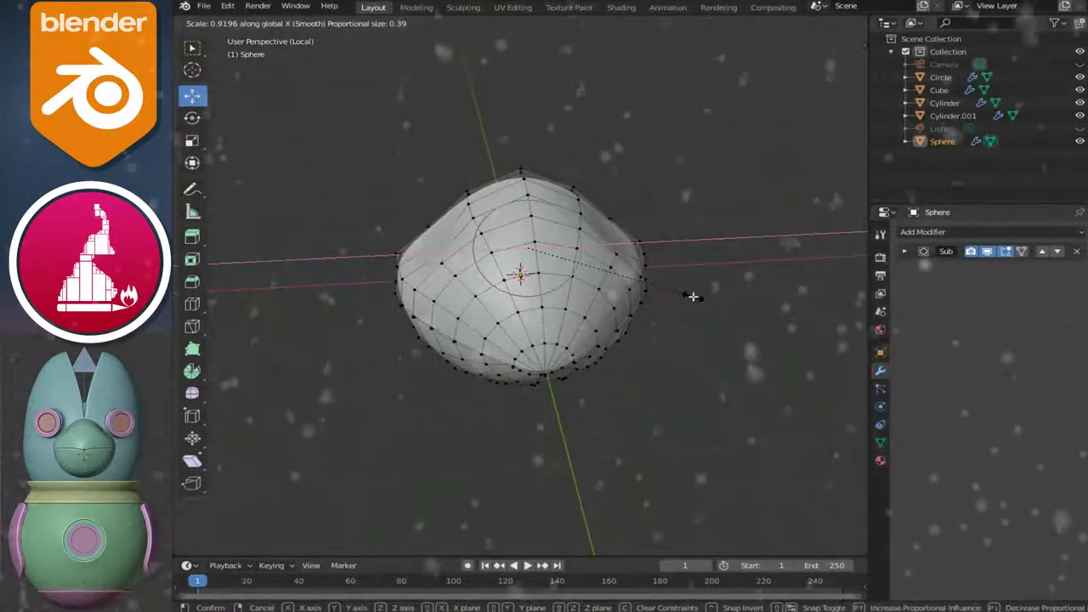
pyautogui.click(693, 296)
pyautogui.press('Tab')
pyautogui.moveTo(546, 308)
pyautogui.mouseDown(button='middle')
pyautogui.moveTo(433, 298)
pyautogui.moveTo(498, 275)
pyautogui.moveTo(641, 286)
pyautogui.moveTo(679, 251)
pyautogui.moveTo(595, 286)
pyautogui.mouseUp(button='middle')
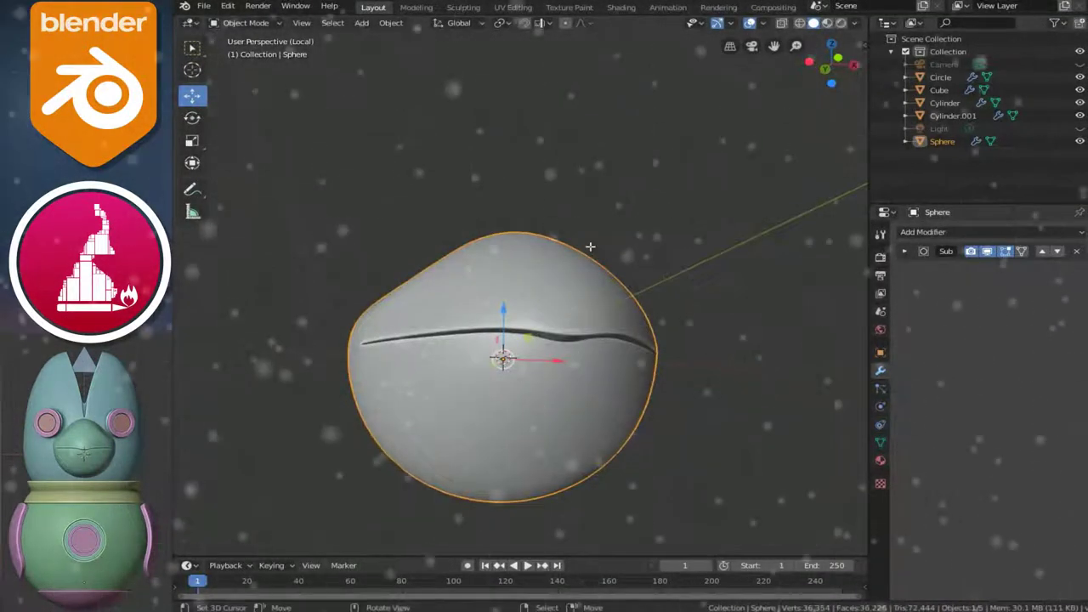
# Ease one side outward by moving a vertex 0.0365 m with soft falloff
pyautogui.press('Tab')
pyautogui.moveTo(590, 247)
pyautogui.mouseDown(button='middle')
pyautogui.moveTo(594, 315)
pyautogui.moveTo(654, 313)
pyautogui.moveTo(647, 282)
pyautogui.moveTo(498, 283)
pyautogui.moveTo(382, 262)
pyautogui.mouseUp(button='middle')
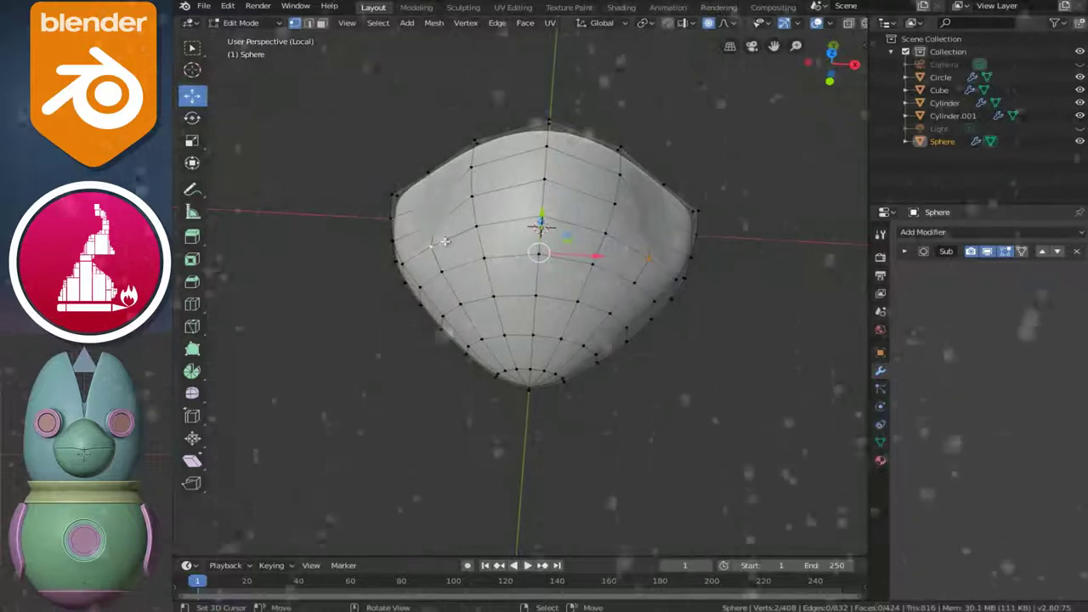
pyautogui.press('g')
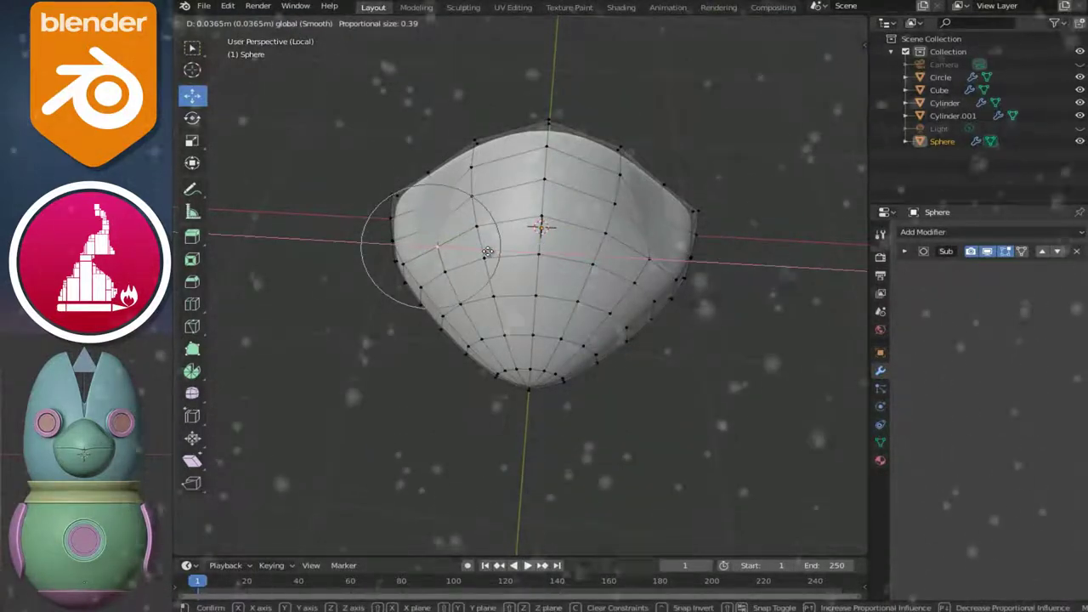
pyautogui.click(489, 251)
pyautogui.press('Tab')
pyautogui.moveTo(588, 318)
pyautogui.mouseDown(button='middle')
pyautogui.moveTo(602, 236)
pyautogui.moveTo(643, 230)
pyautogui.moveTo(452, 287)
pyautogui.moveTo(709, 352)
pyautogui.moveTo(573, 347)
pyautogui.moveTo(745, 345)
pyautogui.mouseUp(button='middle')
pyautogui.scroll(-2, 644, 246)
# Show the whole head in right side view, shrink the beak shell to 0.515, and move it along Y onto the face
pyautogui.press('KP_Divide')
pyautogui.press('KP_3')
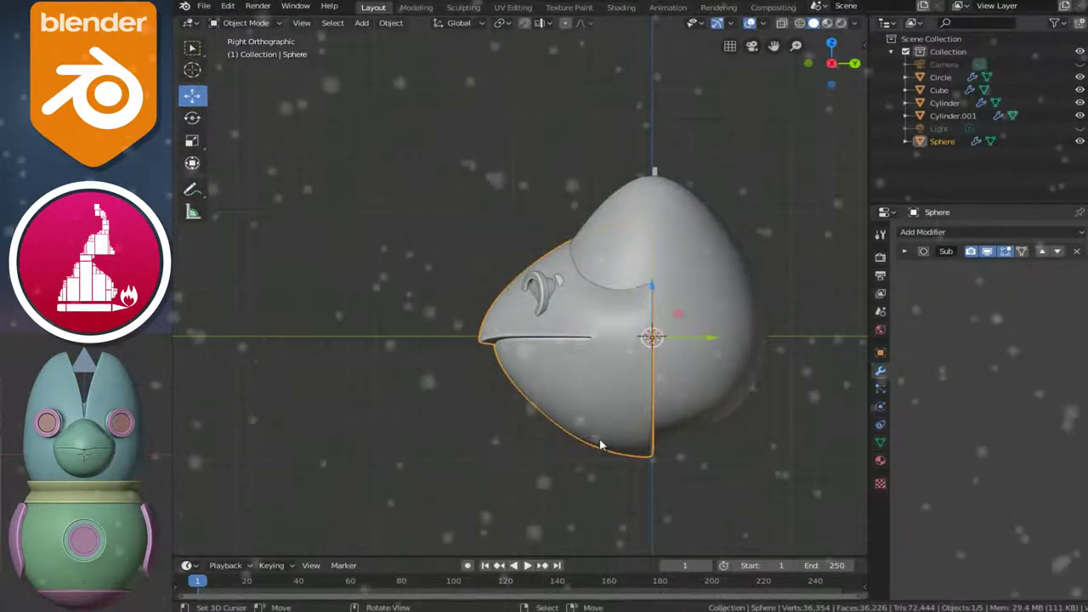
pyautogui.press('s')
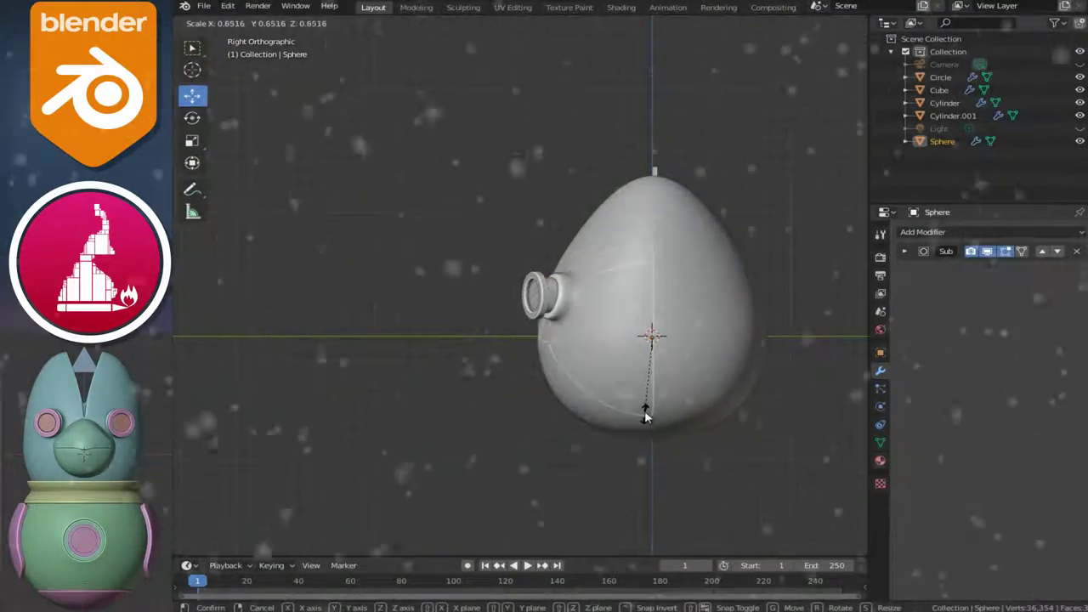
pyautogui.click(652, 398)
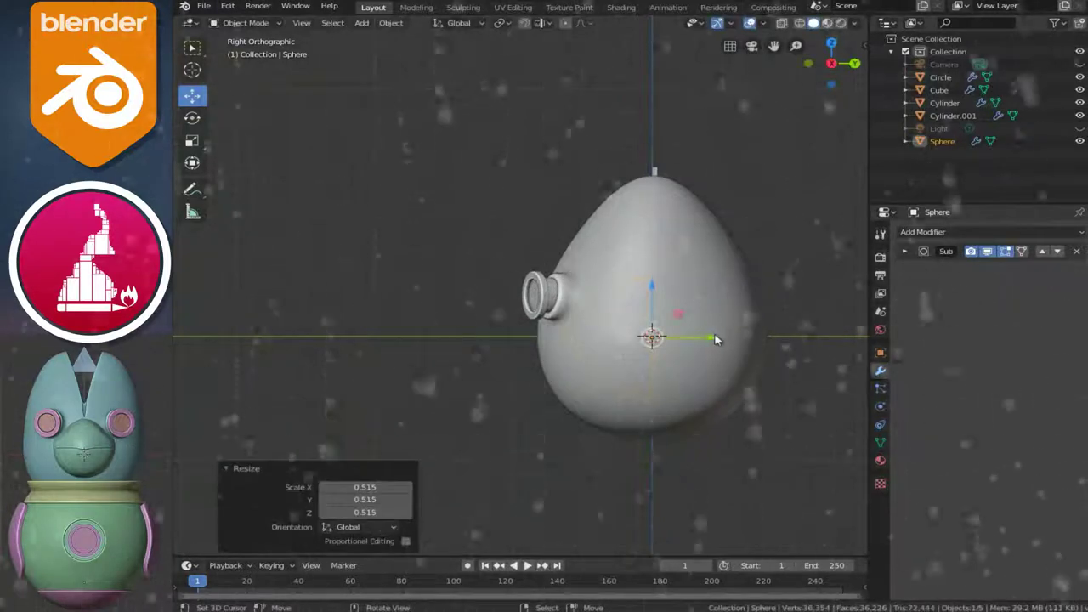
pyautogui.press('g')
pyautogui.press('y')
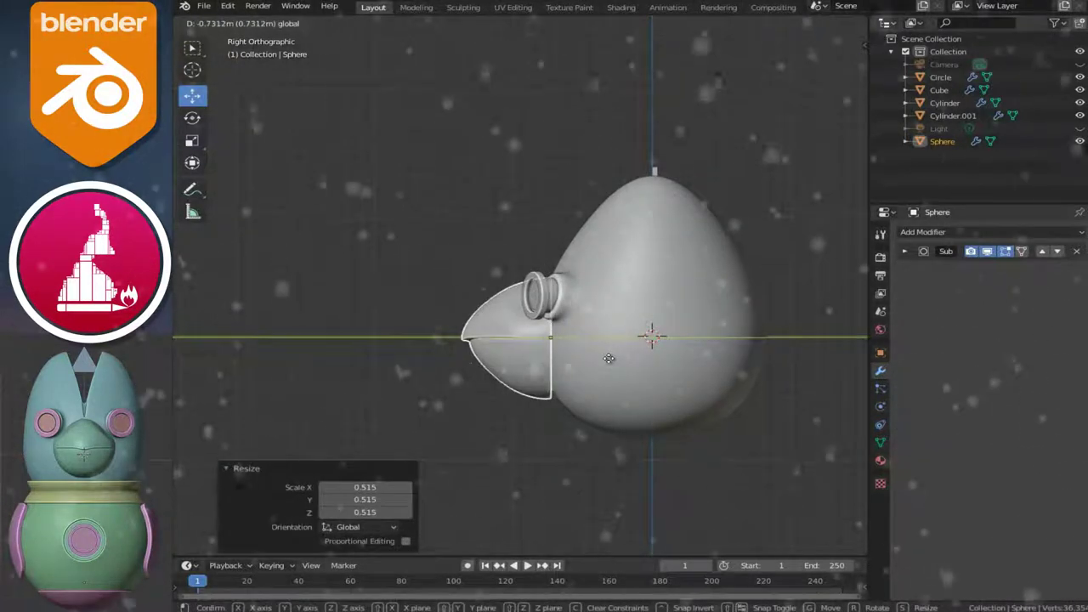
pyautogui.click(608, 357)
# Rescale the beak to 0.748, then enlarge it by 1.127 in front view to fit between the eyes
pyautogui.scroll(2, 620, 425)
pyautogui.scroll(2, 632, 490)
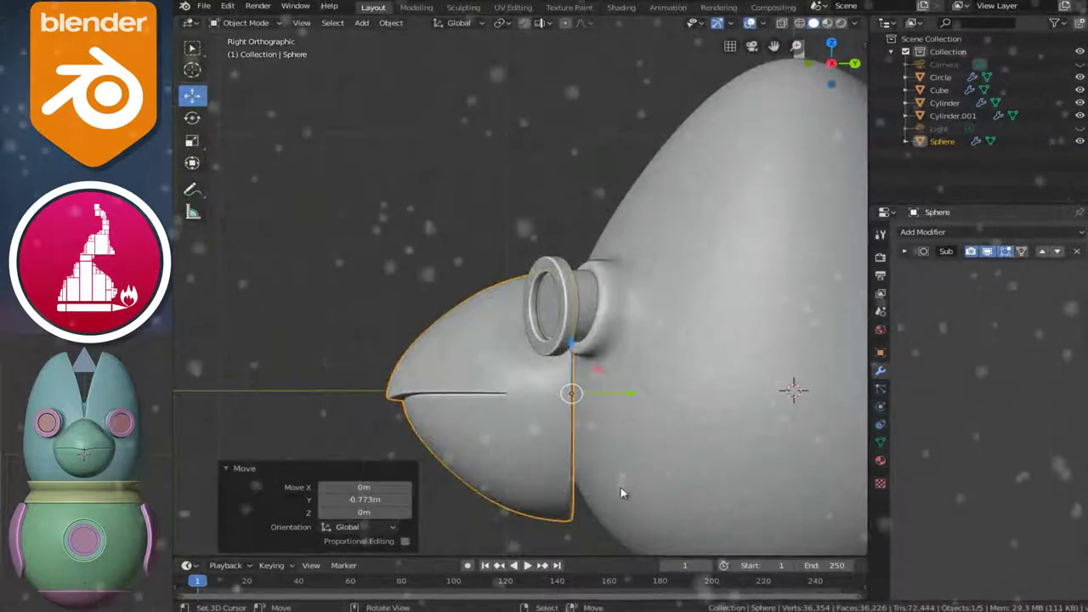
pyautogui.press('s')
pyautogui.click(648, 479)
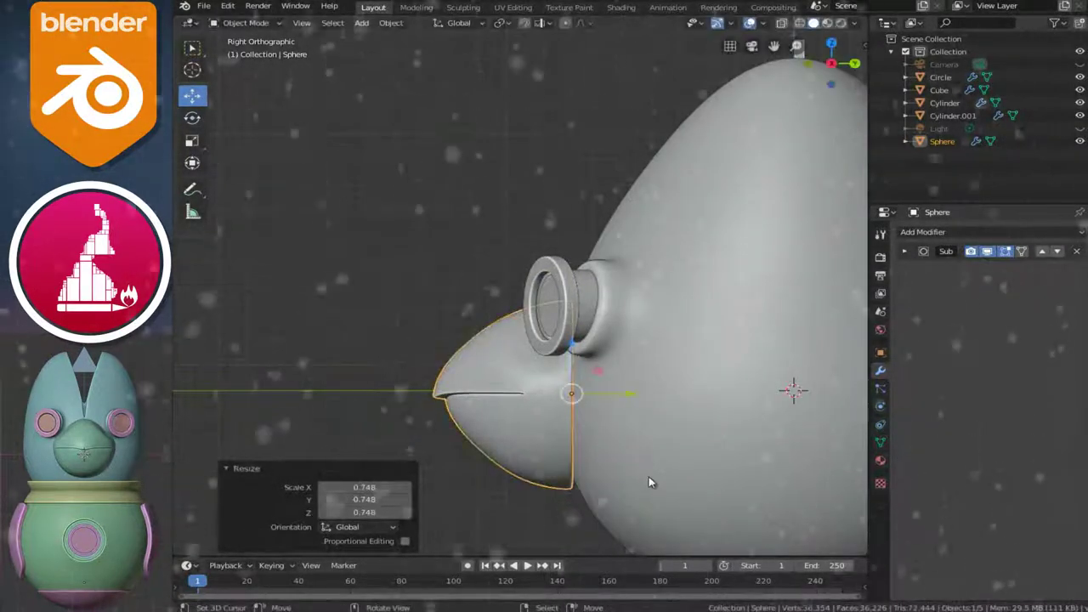
pyautogui.press('KP_1')
pyautogui.keyDown('shift'); pyautogui.moveTo(435, 320); pyautogui.dragTo(436, 227, button='middle'); pyautogui.keyUp('shift')
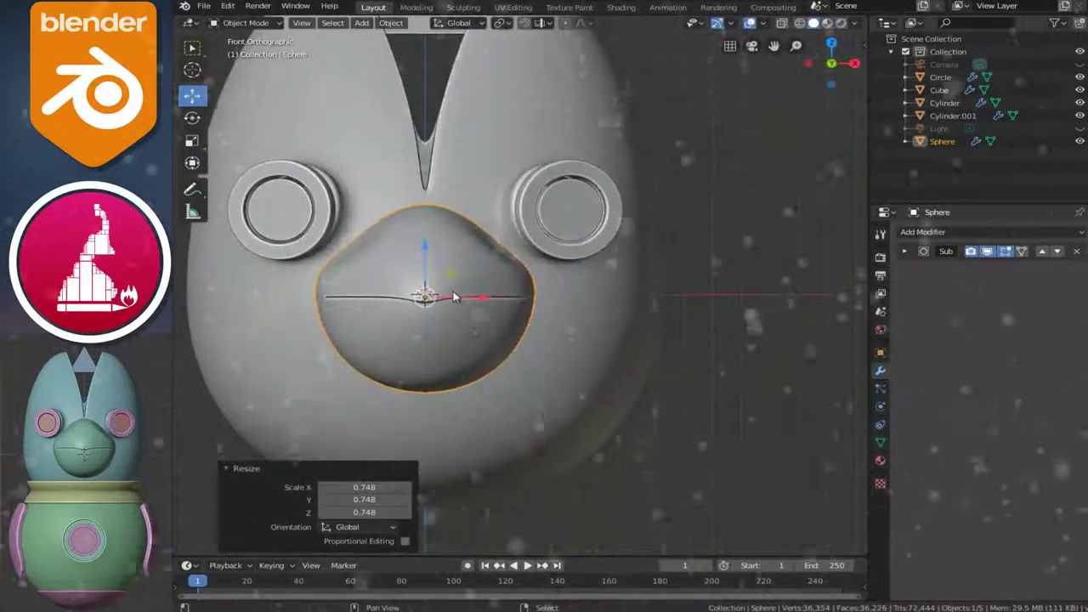
pyautogui.press('s')
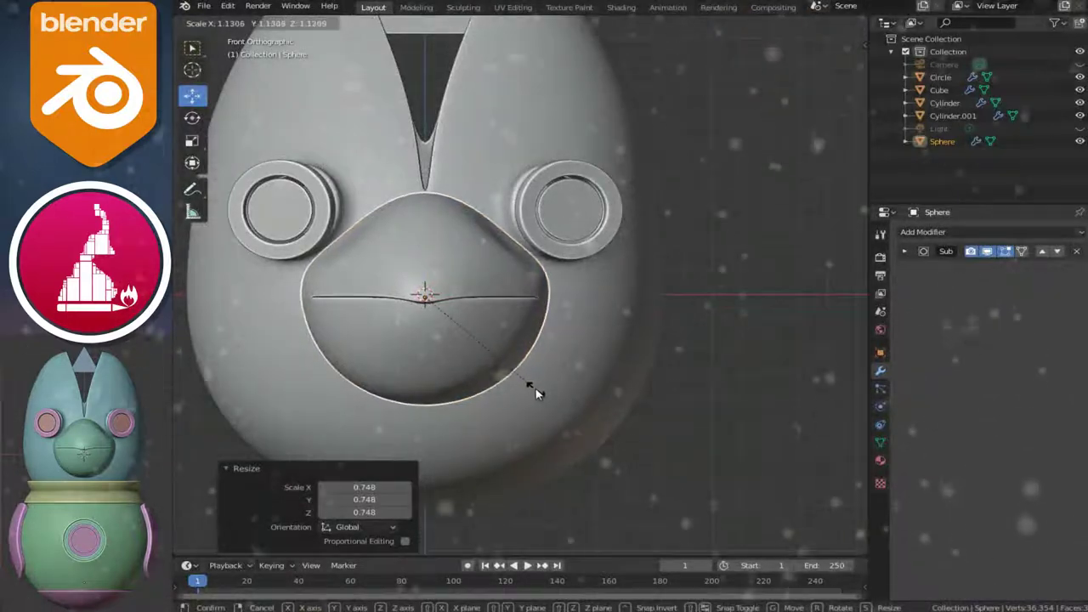
pyautogui.click(535, 392)
pyautogui.scroll(-3, 533, 368)
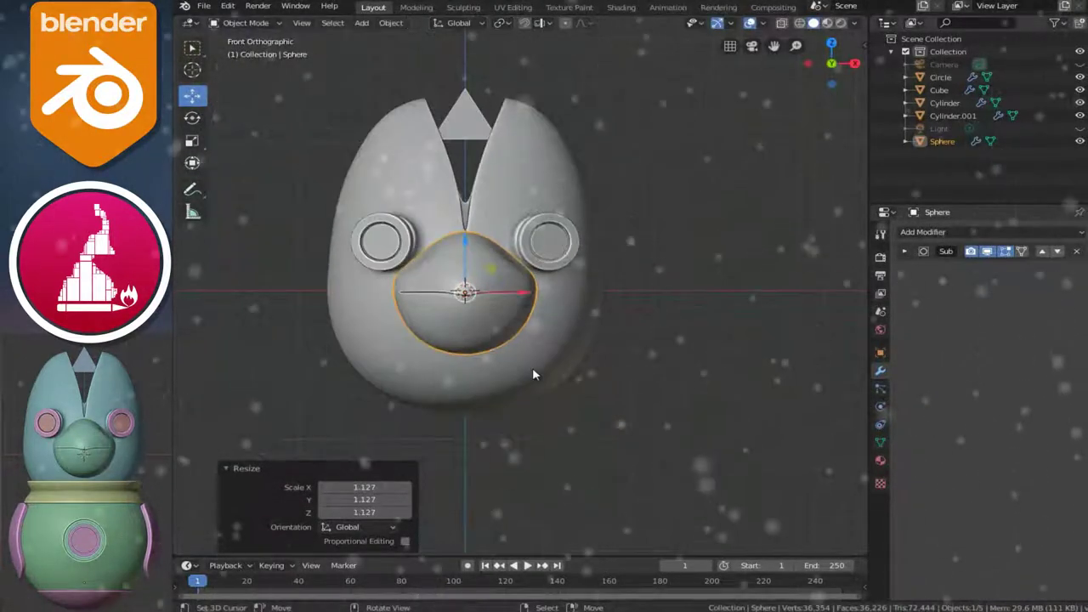
# Frame the beak in right side view and enter Edit Mode on it
pyautogui.press('KP_3')
pyautogui.scroll(4, 534, 371)
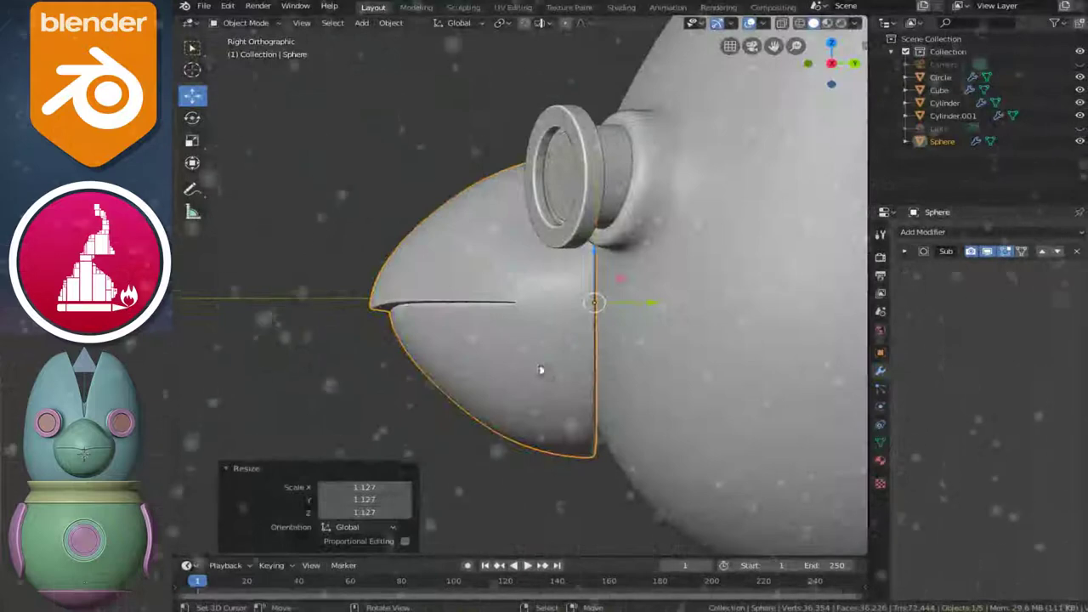
pyautogui.keyDown('ctrl'); pyautogui.scroll(-2, 538, 371); pyautogui.keyUp('ctrl')
pyautogui.keyDown('shift'); pyautogui.moveTo(556, 384); pyautogui.dragTo(521, 330, button='middle'); pyautogui.keyUp('shift')
pyautogui.scroll(1, 522, 329)
pyautogui.keyDown('shift'); pyautogui.scroll(-2, 510, 334); pyautogui.keyUp('shift')
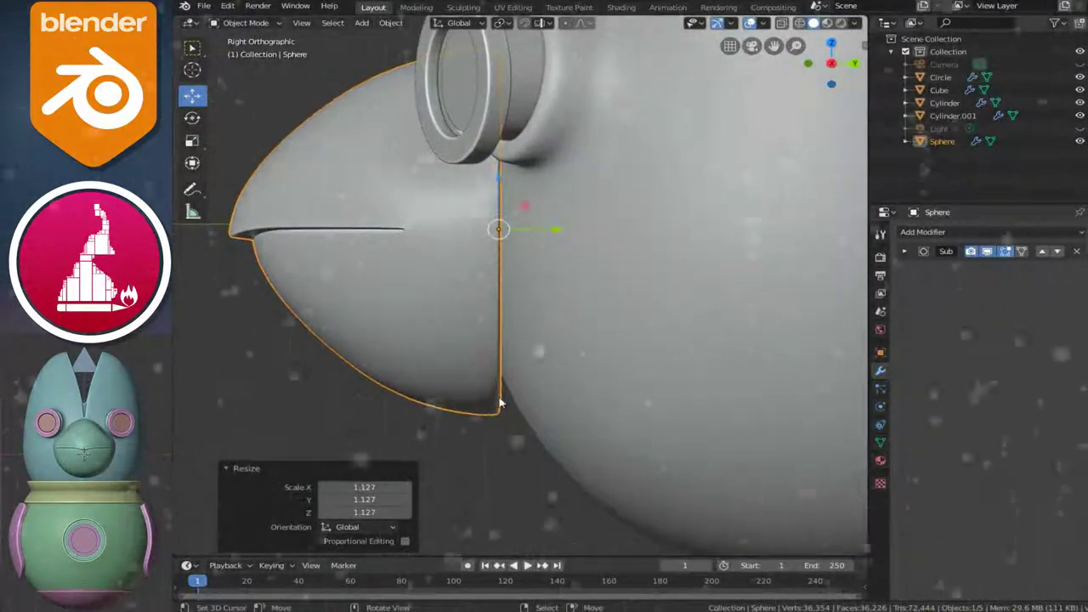
pyautogui.press('Tab')
# Pull the beak's bottom rear vertex 0.0376 m along Y with smooth proportional editing at size 0.386
pyautogui.click(501, 423)
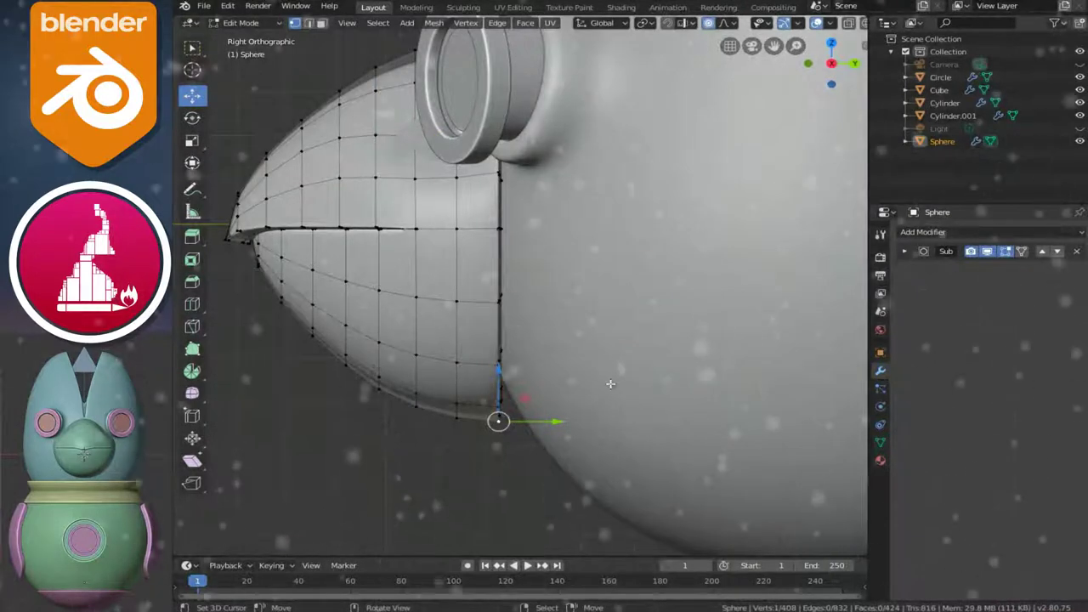
pyautogui.moveTo(561, 423); pyautogui.dragTo(573, 423)
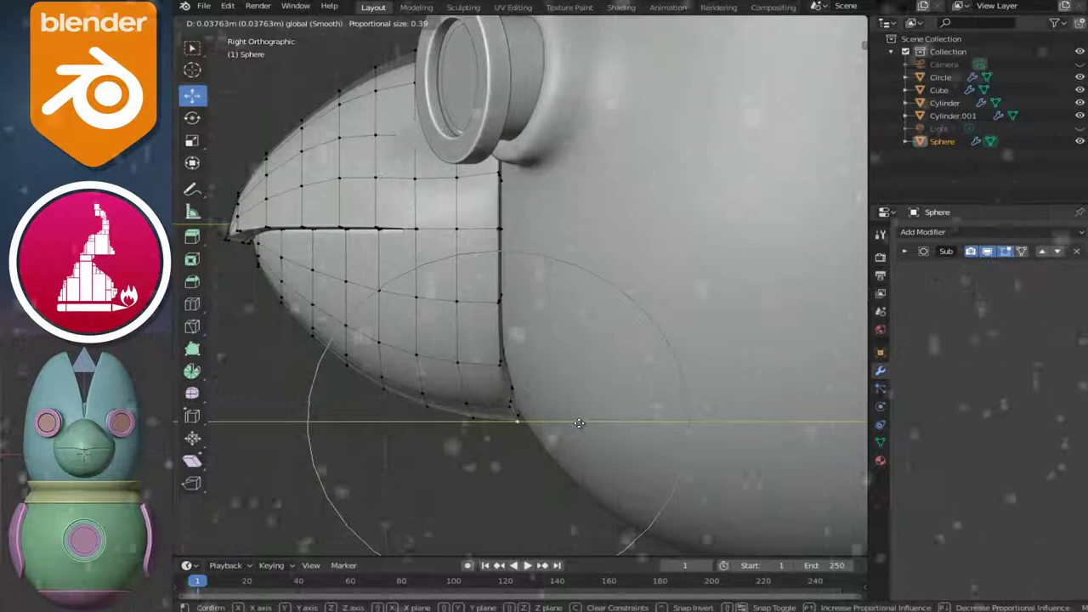
pyautogui.moveTo(578, 422); pyautogui.dragTo(579, 422)
pyautogui.moveTo(505, 302)
pyautogui.mouseDown(button='middle')
pyautogui.moveTo(692, 253)
pyautogui.moveTo(318, 253)
pyautogui.moveTo(315, 233)
pyautogui.moveTo(562, 316)
pyautogui.moveTo(425, 304)
pyautogui.mouseUp(button='middle')
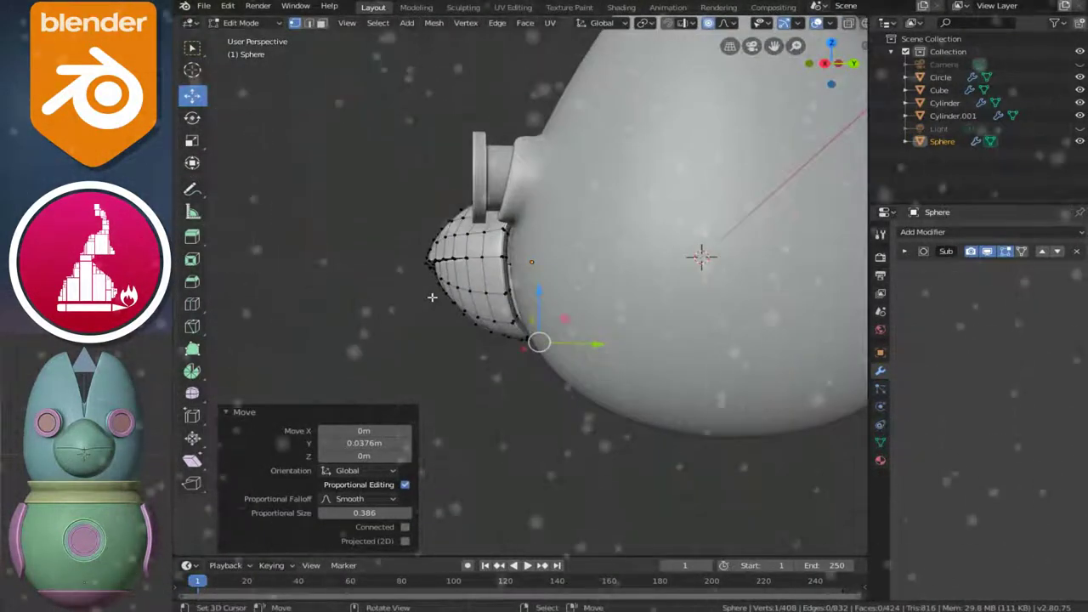
# In front view with wireframe shading, box-select the left half of the beak
pyautogui.press('KP_1')
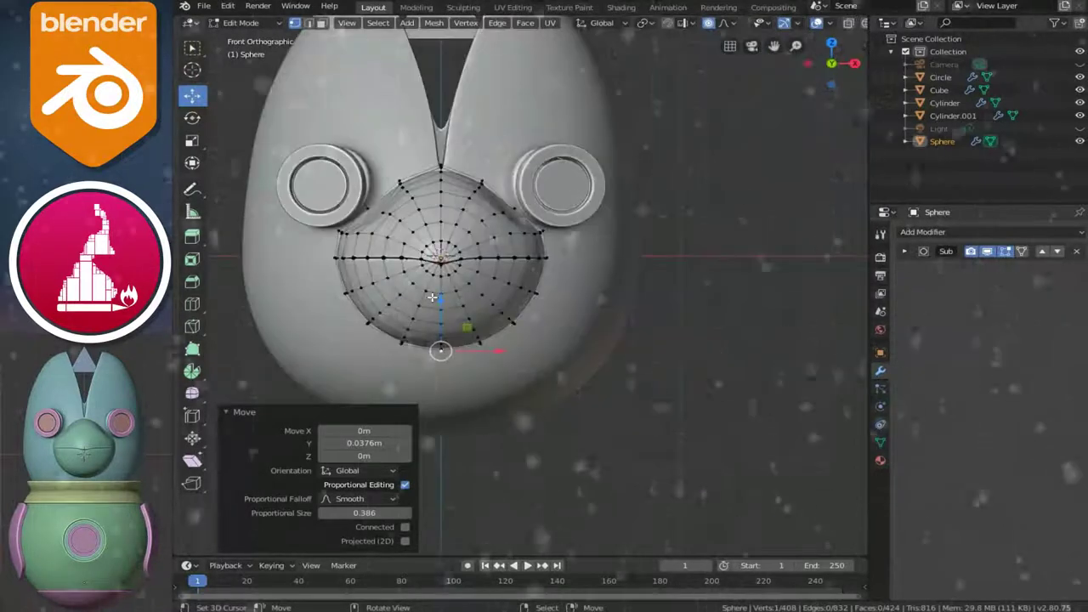
pyautogui.keyDown('shift'); pyautogui.moveTo(431, 296); pyautogui.dragTo(459, 295, button='middle'); pyautogui.keyUp('shift')
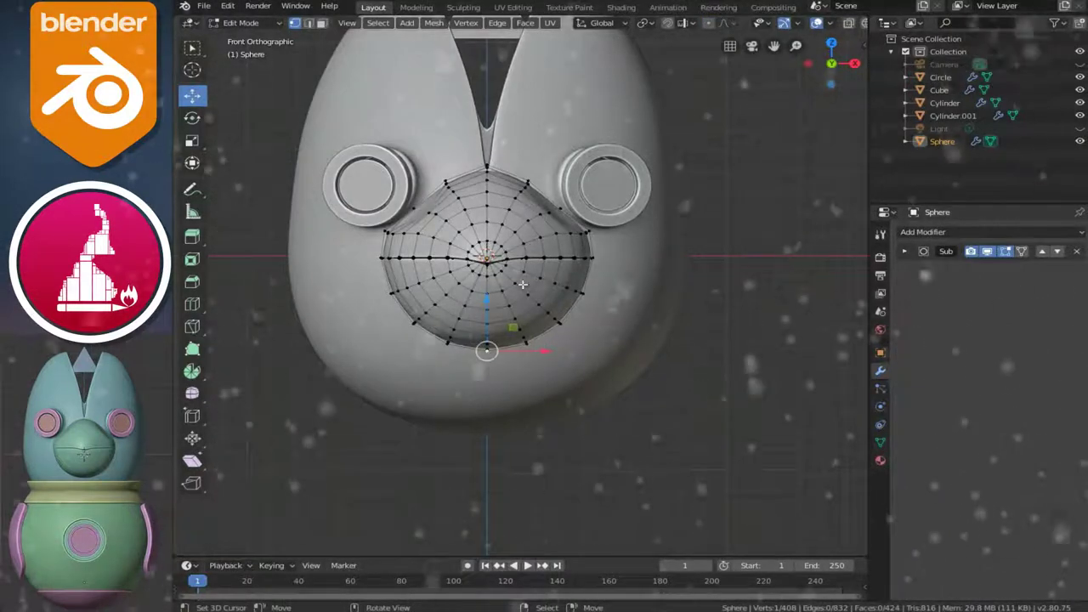
pyautogui.scroll(2, 473, 316)
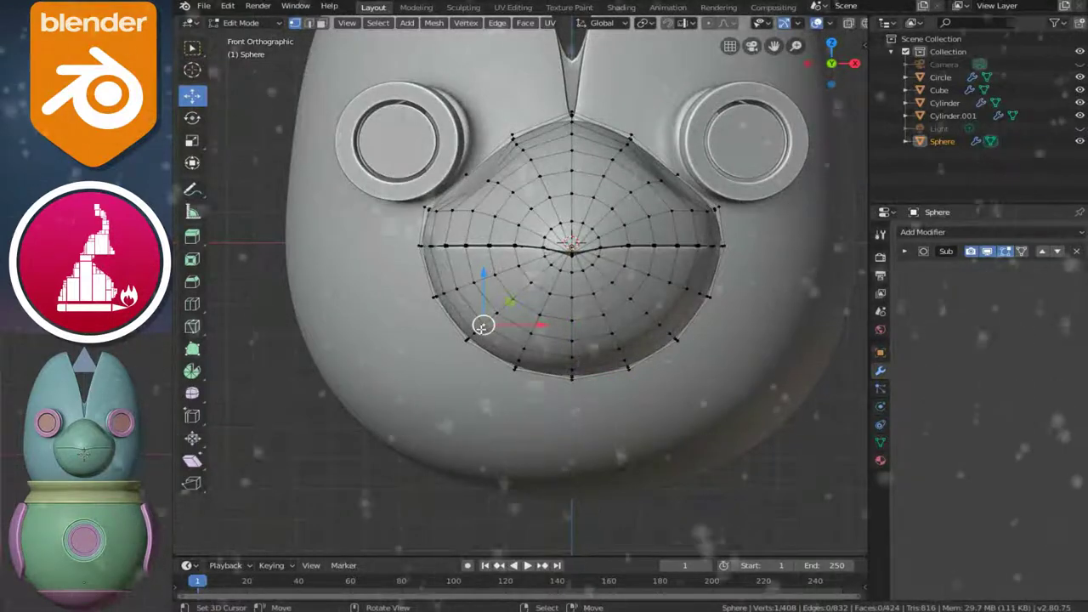
pyautogui.hotkey('shift', 'z')
pyautogui.press('b')
pyautogui.moveTo(326, 128)
pyautogui.mouseDown()
pyautogui.moveTo(565, 499)
pyautogui.moveTo(570, 473)
pyautogui.mouseUp()
# Delete the vertices of the beak's left half and return to solid shading
pyautogui.press('b')
pyautogui.moveTo(295, 40); pyautogui.dragTo(567, 488)
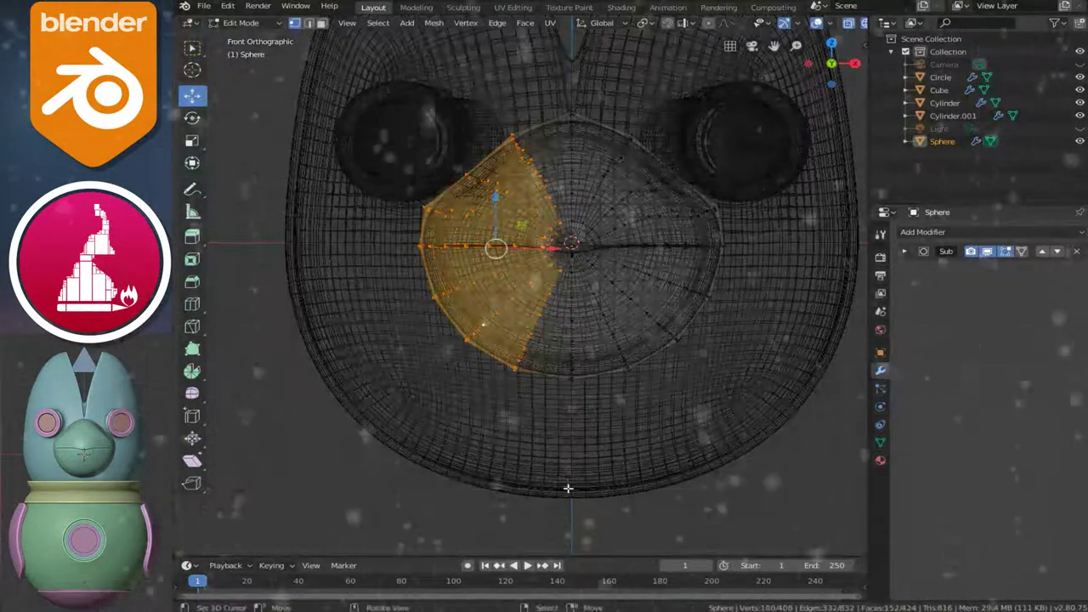
pyautogui.press('x')
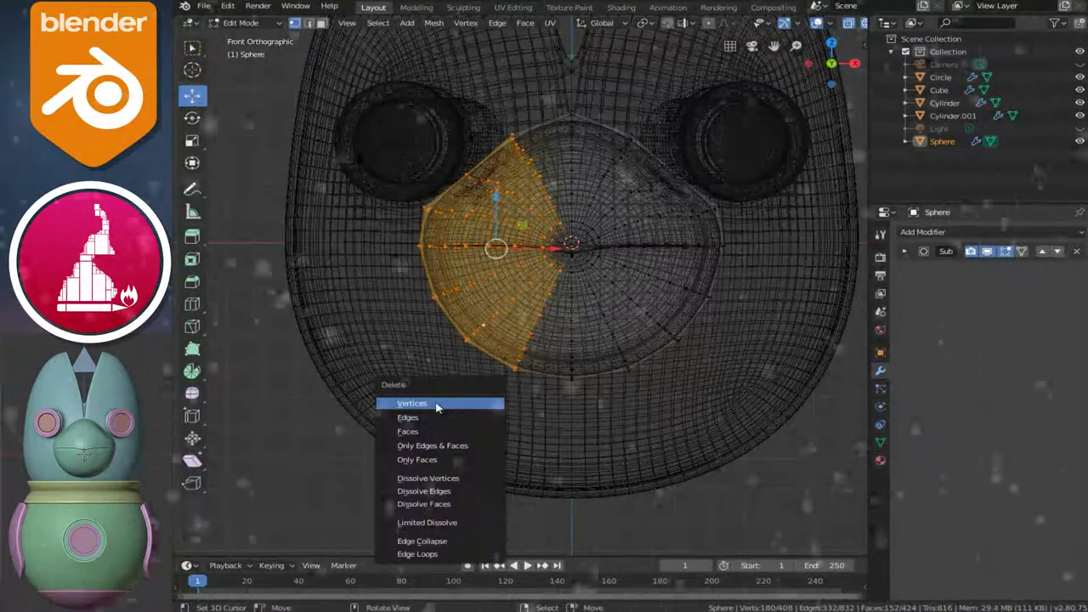
pyautogui.click(436, 405)
pyautogui.hotkey('shift', 'z')
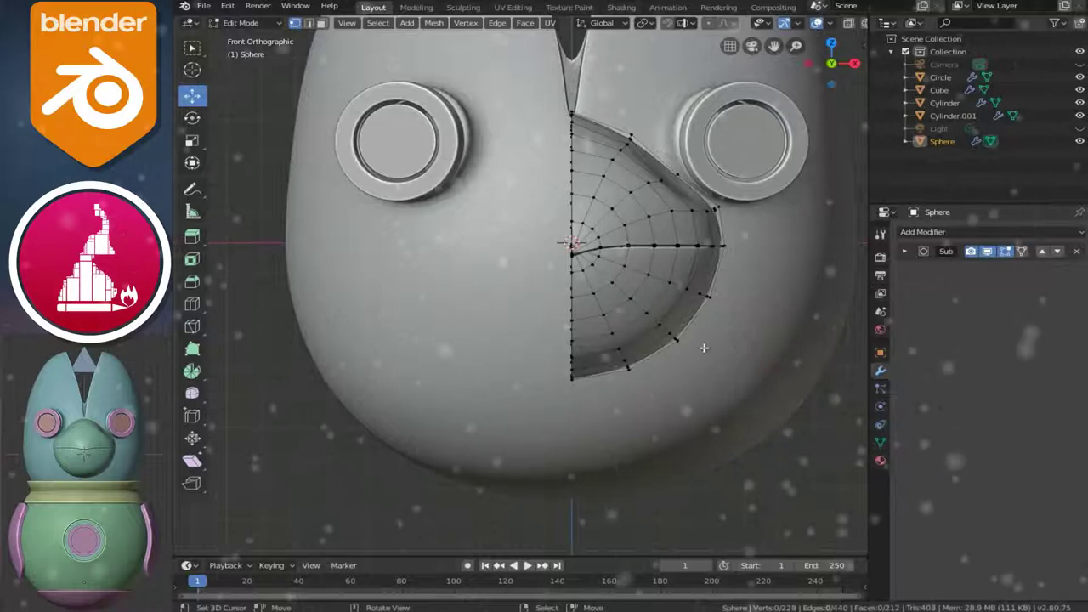
# Add a Mirror modifier to the beak and collapse its settings panel
pyautogui.keyDown('shift'); pyautogui.scroll(3, 703, 348); pyautogui.keyUp('shift')
pyautogui.click(936, 236)
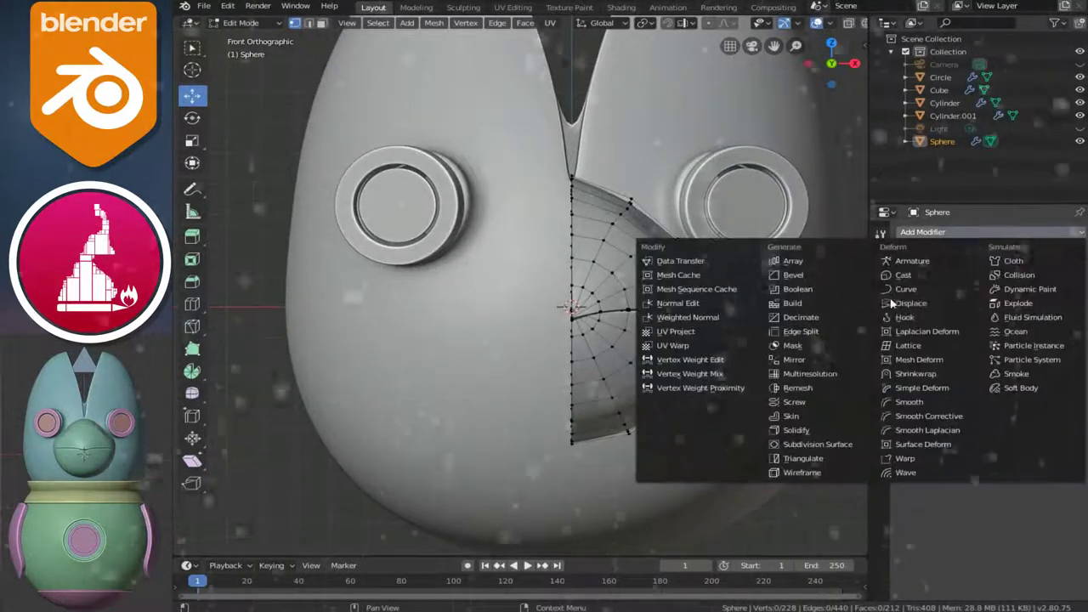
pyautogui.click(795, 360)
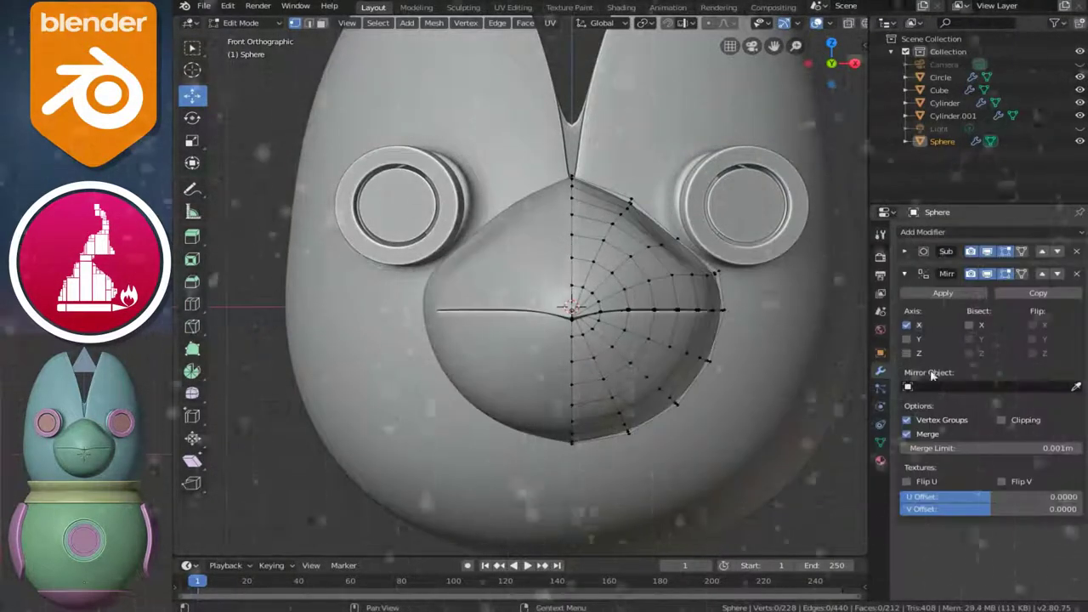
pyautogui.click(905, 274)
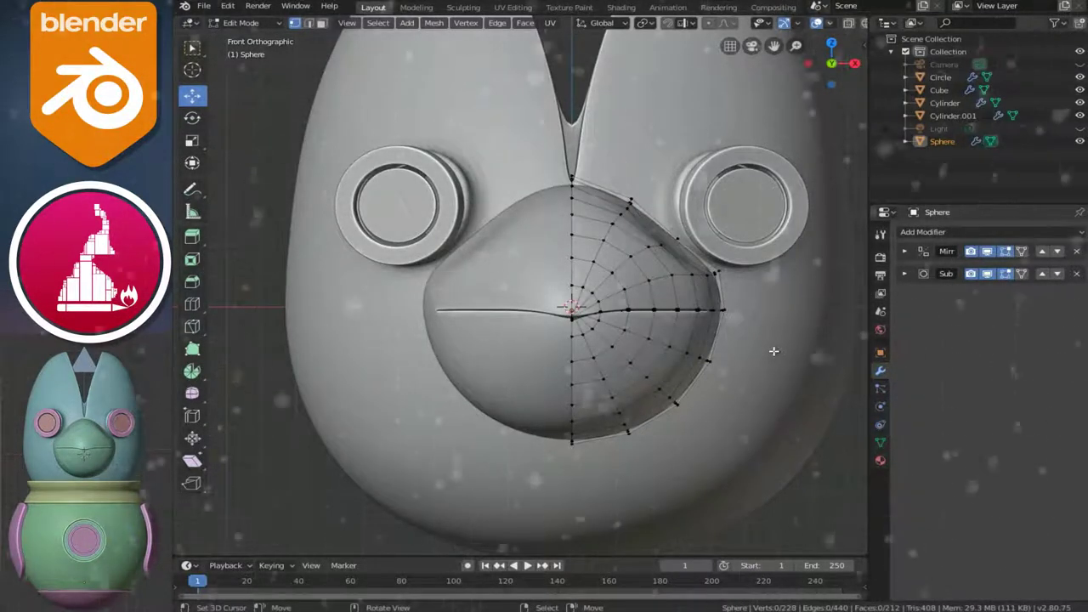
# In right side view, move the lower beak edge vertices along Y with smooth falloff
pyautogui.press('KP_3')
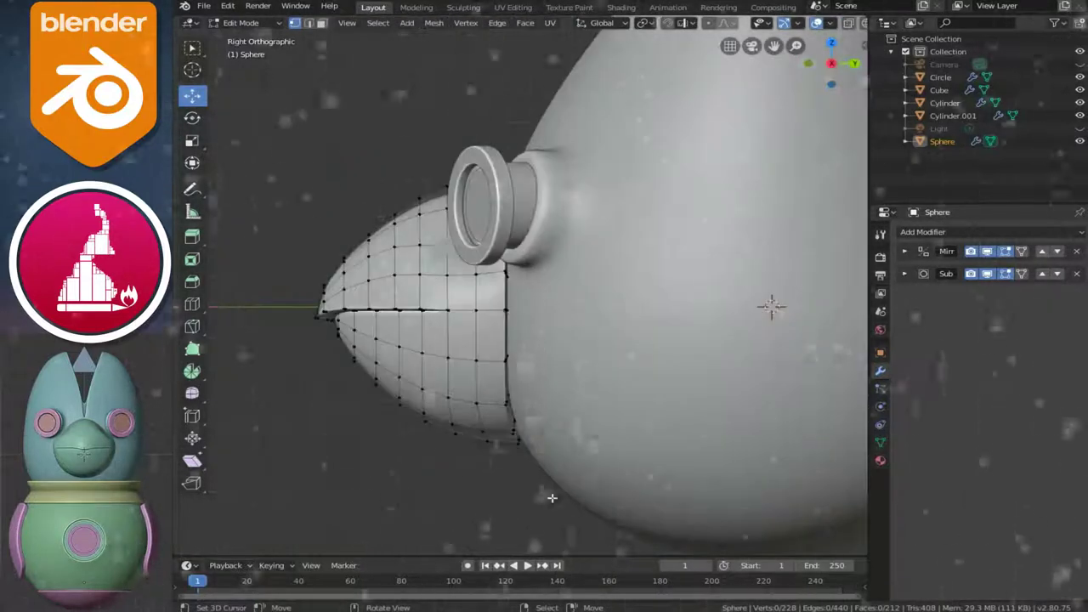
pyautogui.scroll(2, 531, 451)
pyautogui.moveTo(574, 453); pyautogui.dragTo(589, 445)
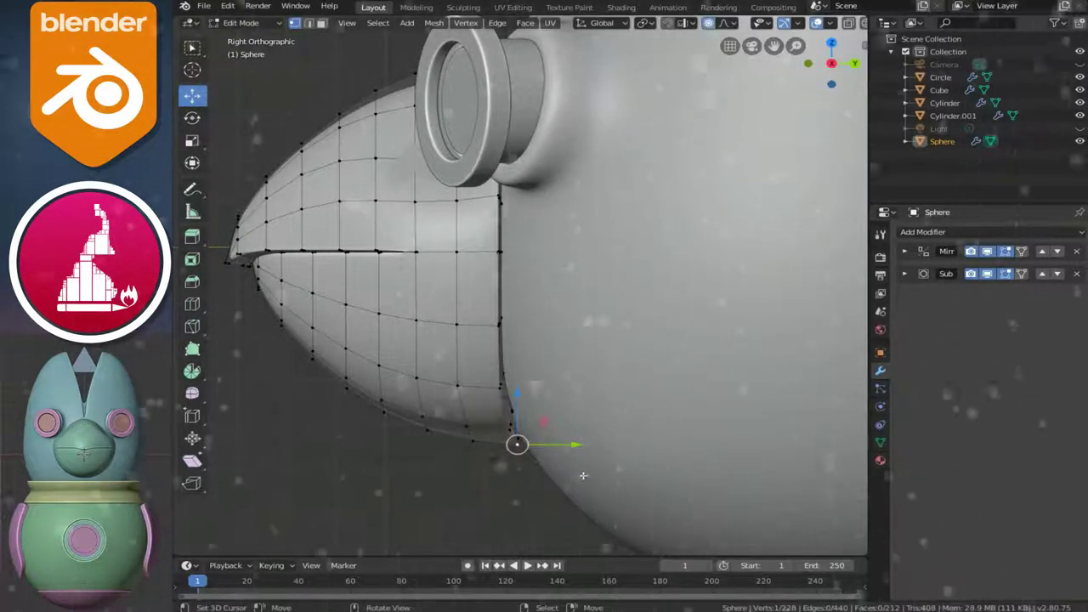
pyautogui.moveTo(578, 444); pyautogui.dragTo(583, 444)
pyautogui.click(503, 382)
pyautogui.moveTo(544, 383)
pyautogui.mouseDown()
pyautogui.moveTo(554, 383)
pyautogui.moveTo(544, 365)
pyautogui.mouseUp()
# Shift the upper and rear-edge beak vertices along Y toward the head
pyautogui.click(505, 319)
pyautogui.moveTo(559, 319); pyautogui.dragTo(541, 315)
pyautogui.click(488, 248)
pyautogui.moveTo(544, 246); pyautogui.dragTo(556, 246)
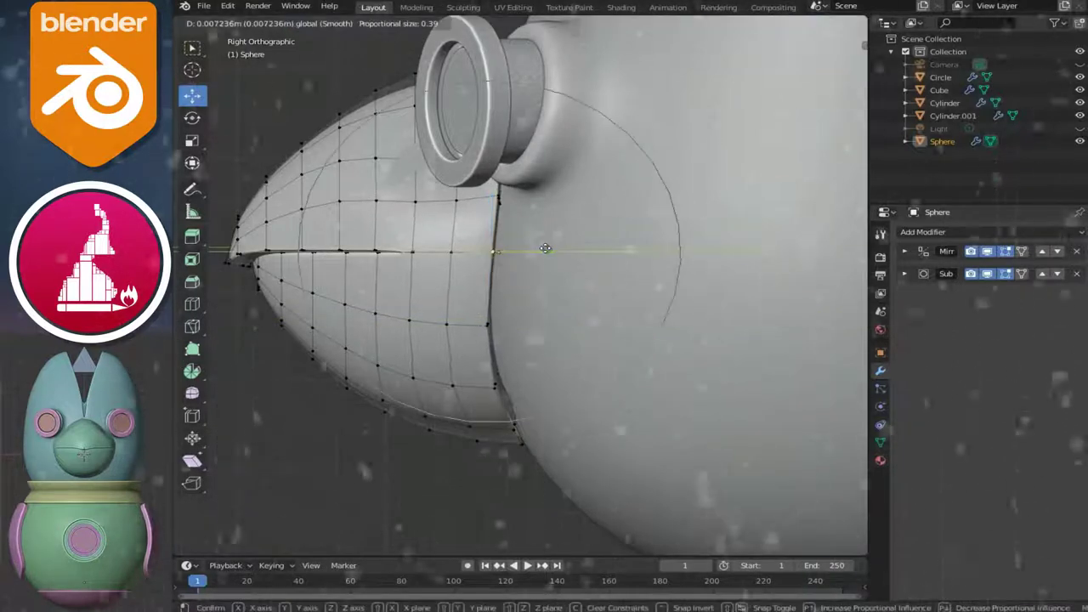
pyautogui.moveTo(826, 246); pyautogui.dragTo(812, 248, button='middle')
pyautogui.moveTo(522, 293); pyautogui.dragTo(534, 284, button='middle')
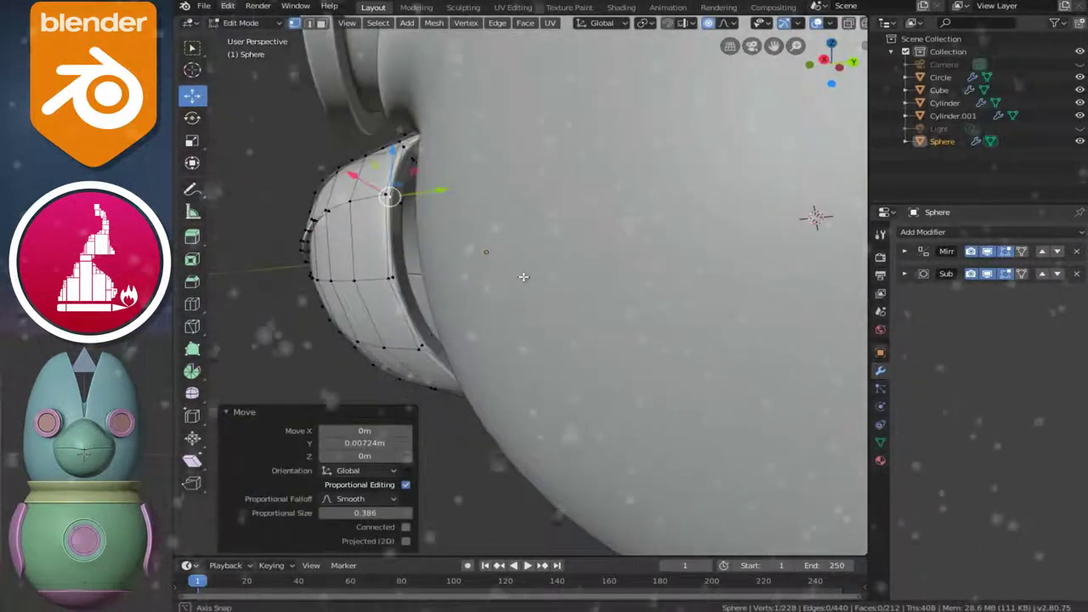
pyautogui.press('KP_3')
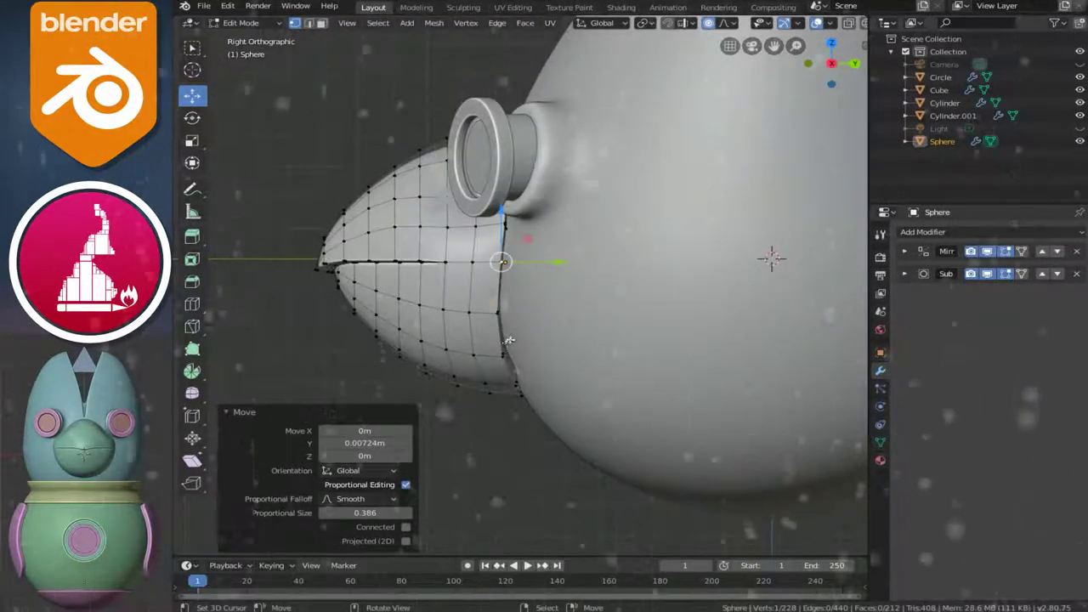
# Pull the beak rim 0.00775 m along Y so it sits flush against the head
pyautogui.hotkey('ctrl', 'l')
pyautogui.click(496, 313)
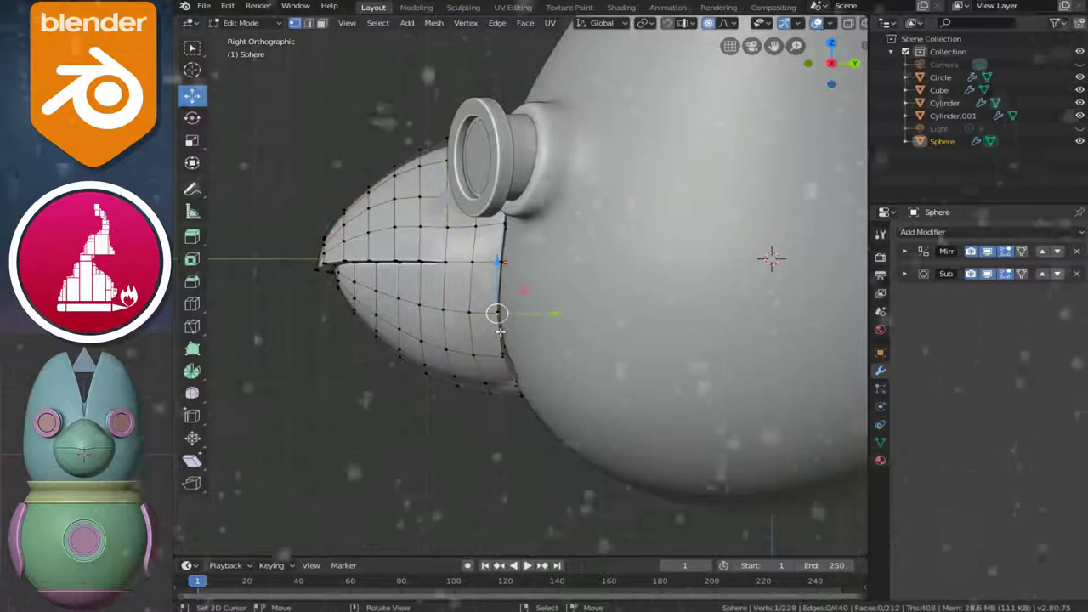
pyautogui.moveTo(559, 271); pyautogui.dragTo(574, 267)
pyautogui.moveTo(575, 267); pyautogui.dragTo(693, 388, button='middle')
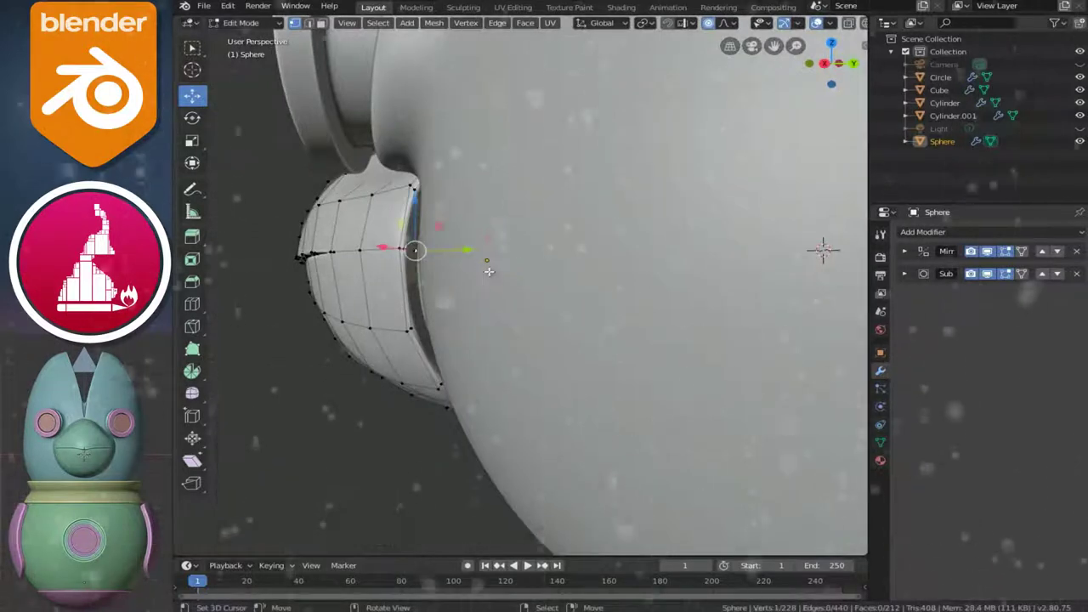
pyautogui.moveTo(421, 256); pyautogui.dragTo(522, 294, button='middle')
pyautogui.moveTo(539, 280); pyautogui.dragTo(540, 274)
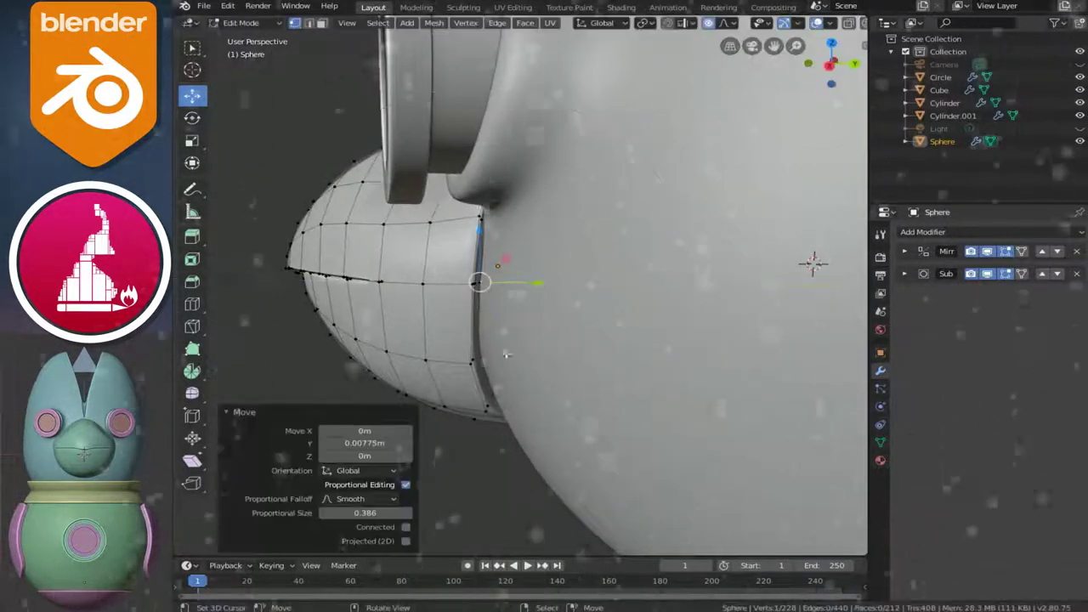
pyautogui.moveTo(541, 274); pyautogui.dragTo(520, 324, button='middle')
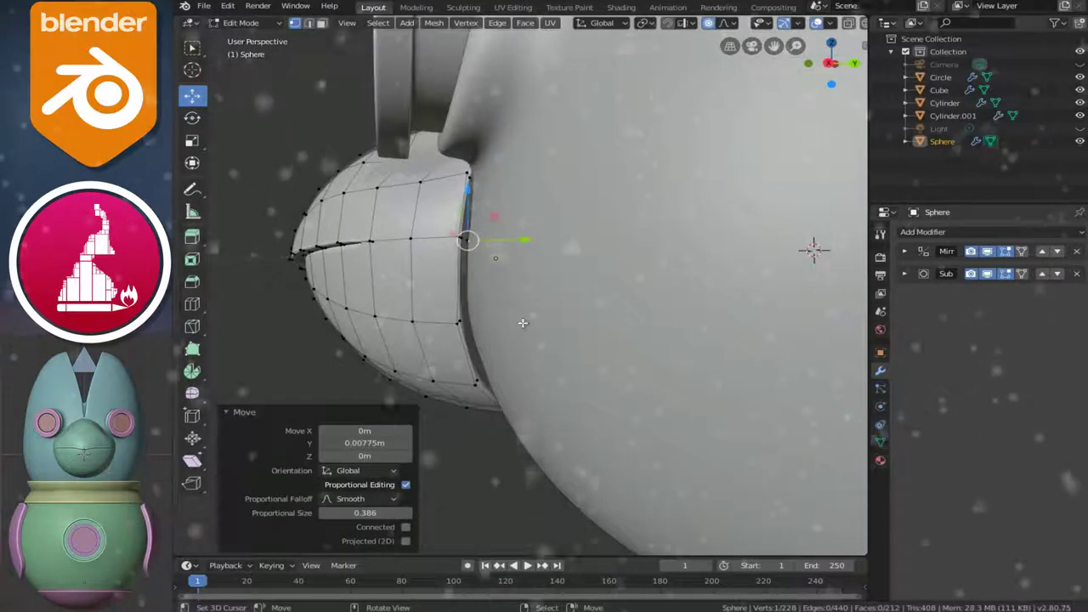
pyautogui.press('Tab')
pyautogui.click(560, 315)
pyautogui.moveTo(561, 315)
pyautogui.mouseDown(button='middle')
pyautogui.moveTo(569, 332)
pyautogui.moveTo(586, 282)
pyautogui.moveTo(617, 250)
pyautogui.moveTo(563, 274)
pyautogui.moveTo(804, 352)
pyautogui.moveTo(660, 388)
pyautogui.moveTo(697, 359)
pyautogui.moveTo(437, 370)
pyautogui.mouseUp(button='middle')
# Select the beak in Edit Mode and move its rear vertex along Y with a shrunken falloff
pyautogui.press('KP_3')
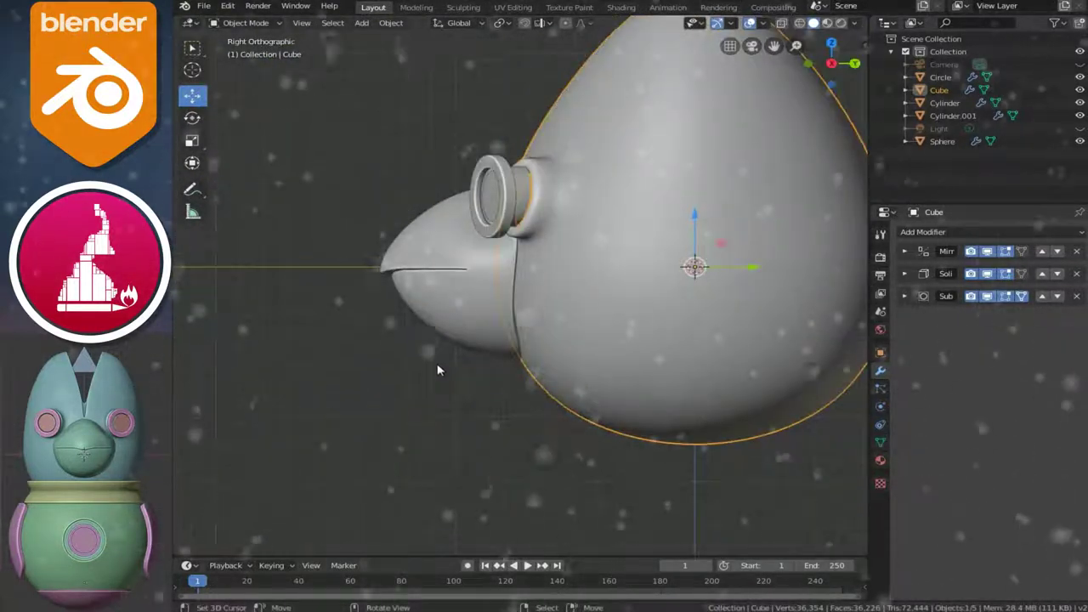
pyautogui.scroll(3, 375, 359)
pyautogui.press('Tab')
pyautogui.press('Tab')
pyautogui.rightClick(503, 344)
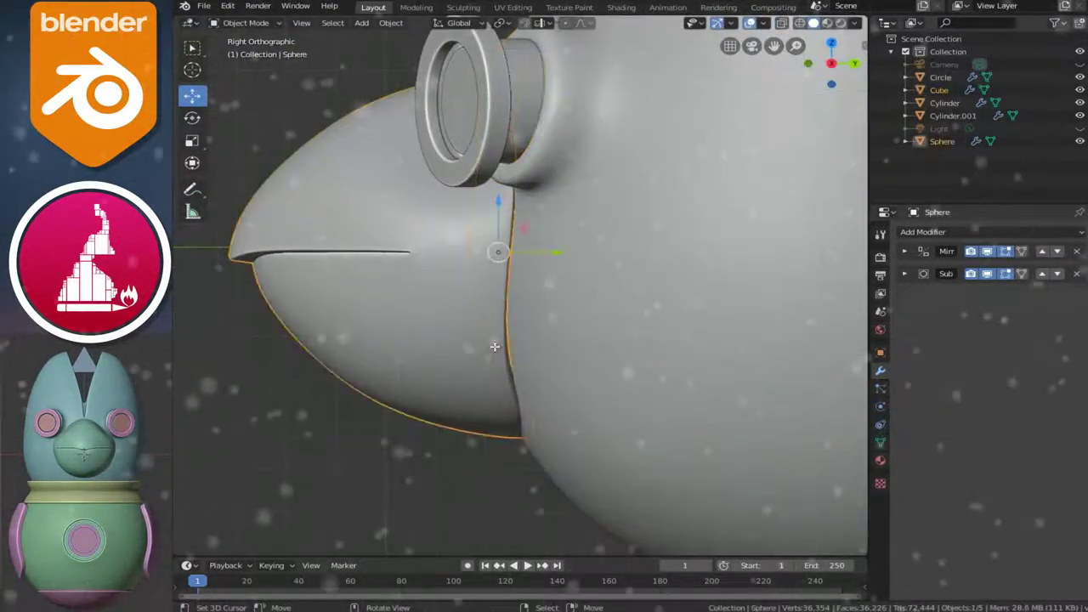
pyautogui.press('Tab')
pyautogui.moveTo(521, 325); pyautogui.dragTo(514, 325)
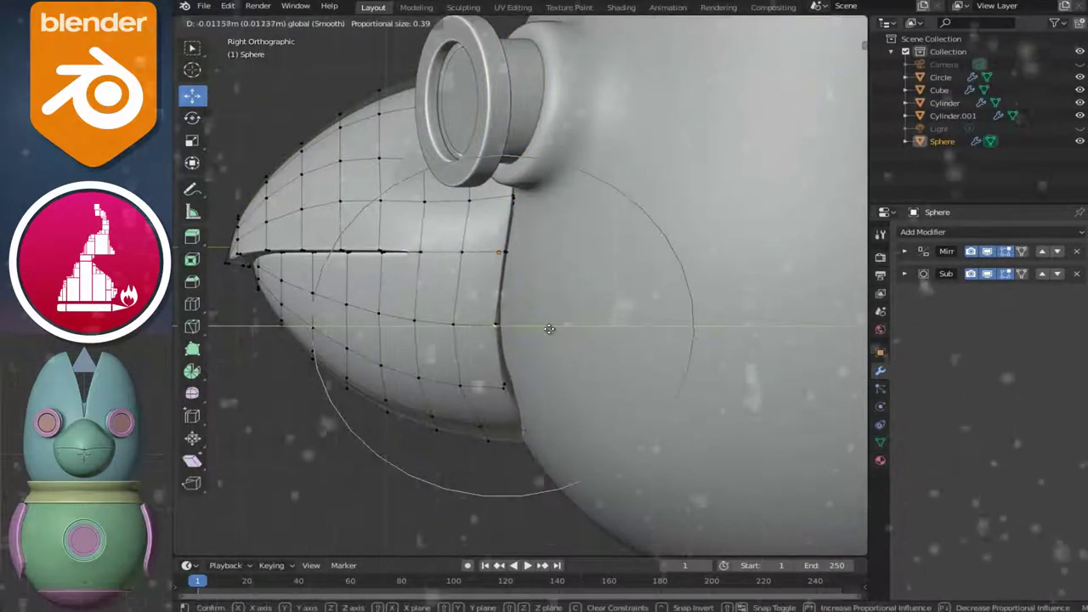
pyautogui.moveTo(514, 325); pyautogui.dragTo(574, 347, button='middle')
pyautogui.press('g')
pyautogui.press('y')
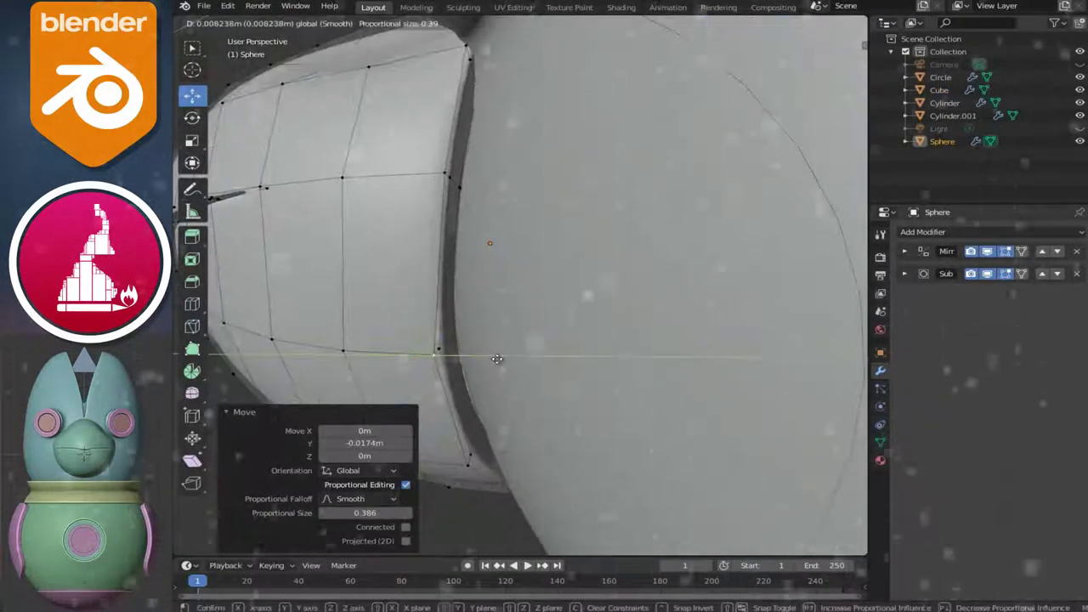
pyautogui.scroll(1, 502, 359)
pyautogui.scroll(3, 502, 359)
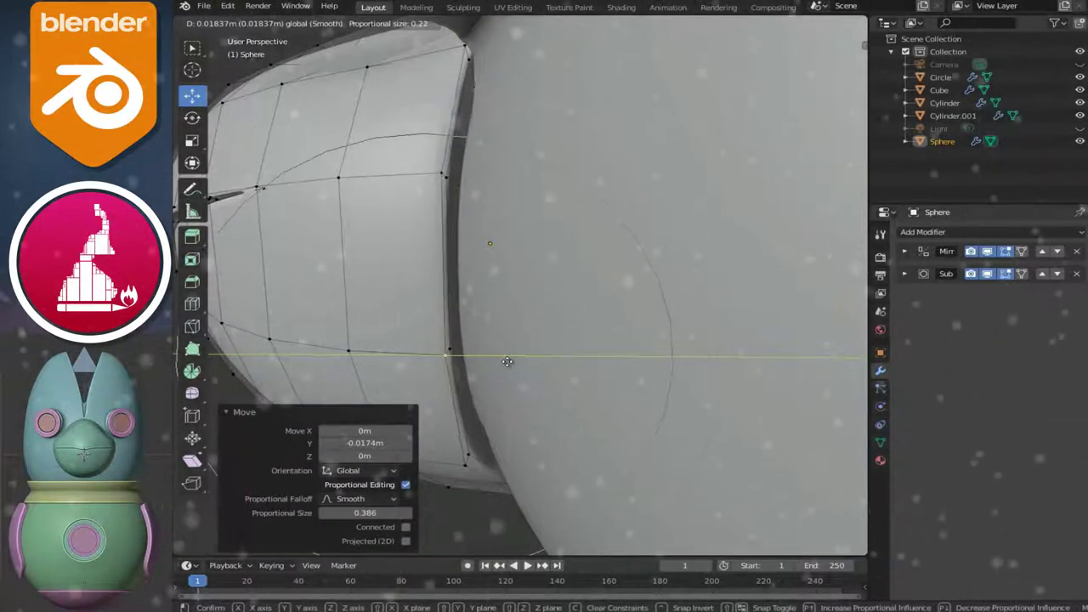
pyautogui.click(506, 361)
# Move a lower rear edge vertex along Y toward the head with proportional editing
pyautogui.moveTo(506, 361); pyautogui.dragTo(538, 335, button='middle')
pyautogui.moveTo(551, 400); pyautogui.dragTo(554, 383, button='middle')
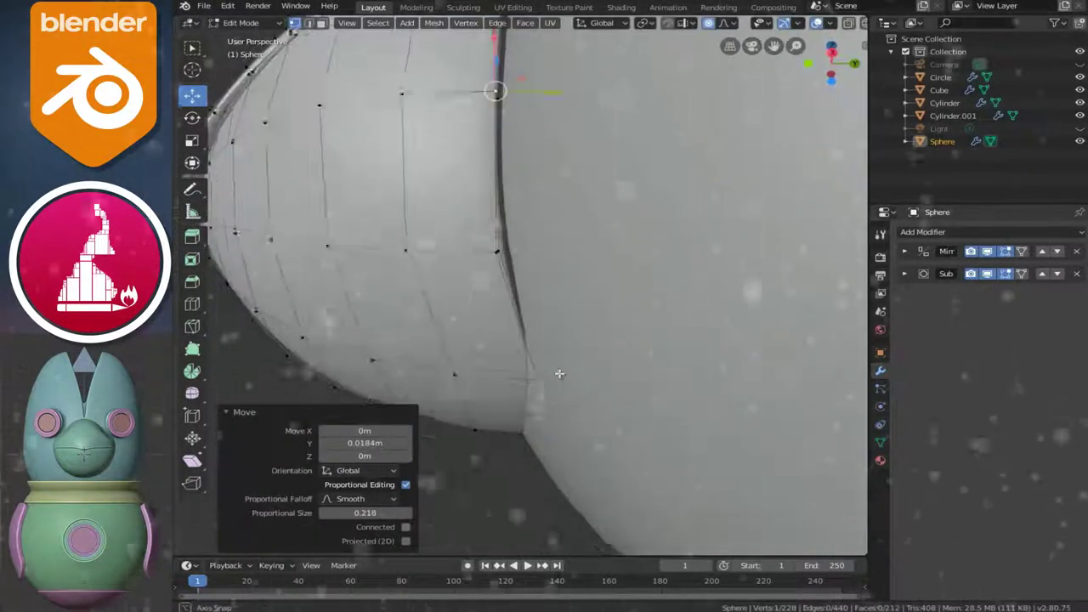
pyautogui.click(539, 371)
pyautogui.press('g')
pyautogui.press('y')
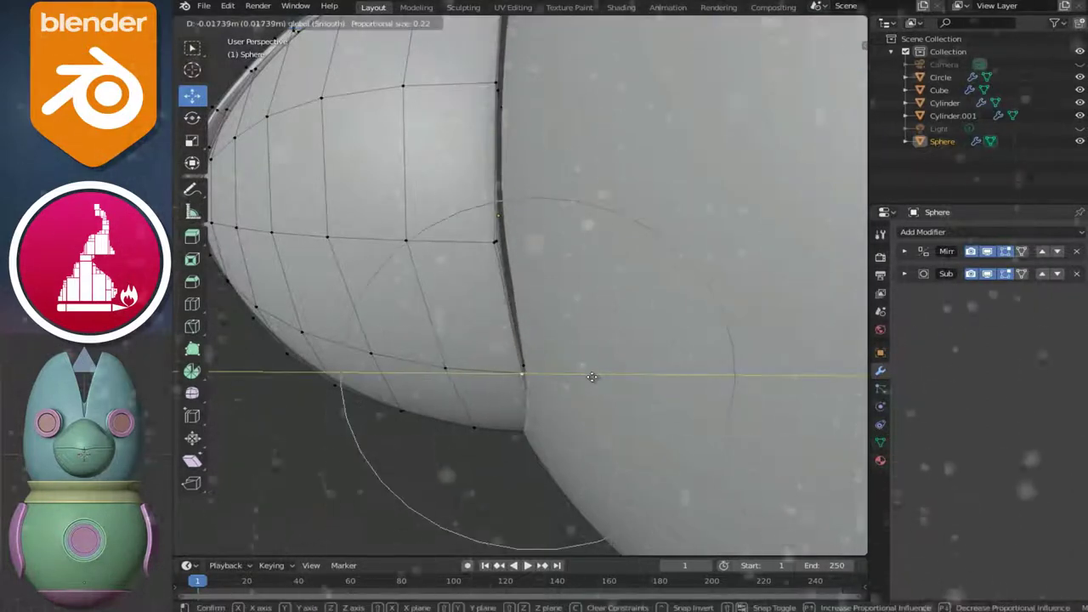
pyautogui.click(593, 377)
pyautogui.press('g')
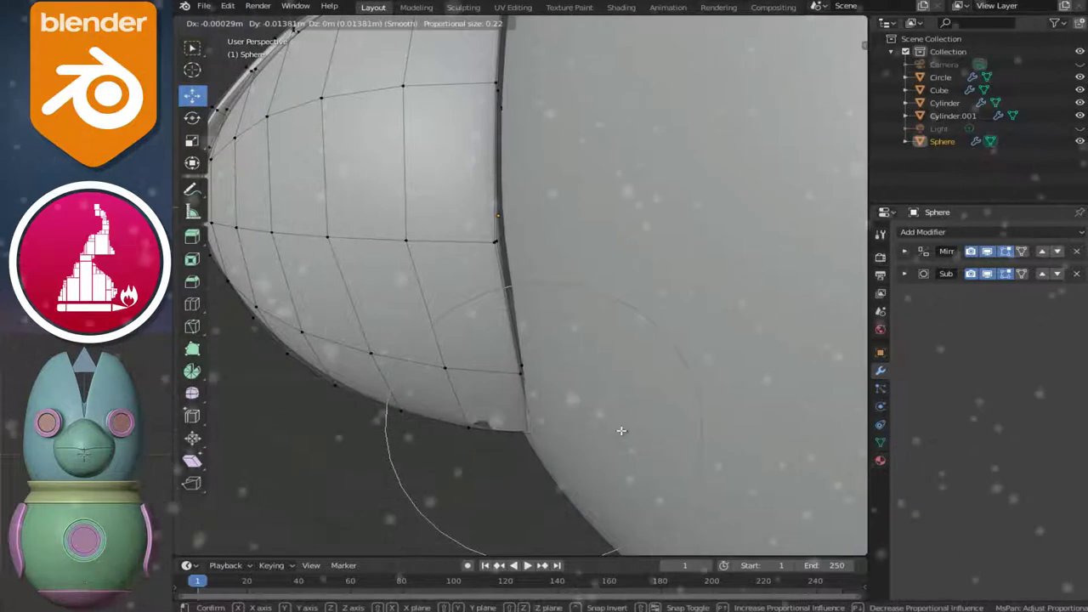
pyautogui.click(621, 431)
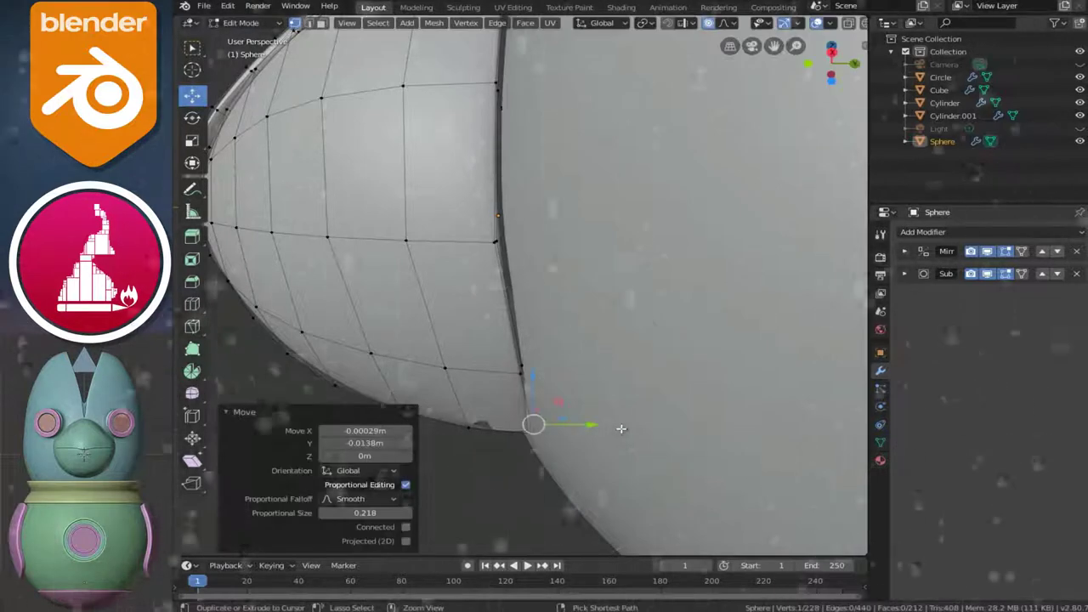
# Check the Mirror modifier settings and pull the lower corner vertex in -0.0236 m with 0.218 falloff
pyautogui.click(905, 252)
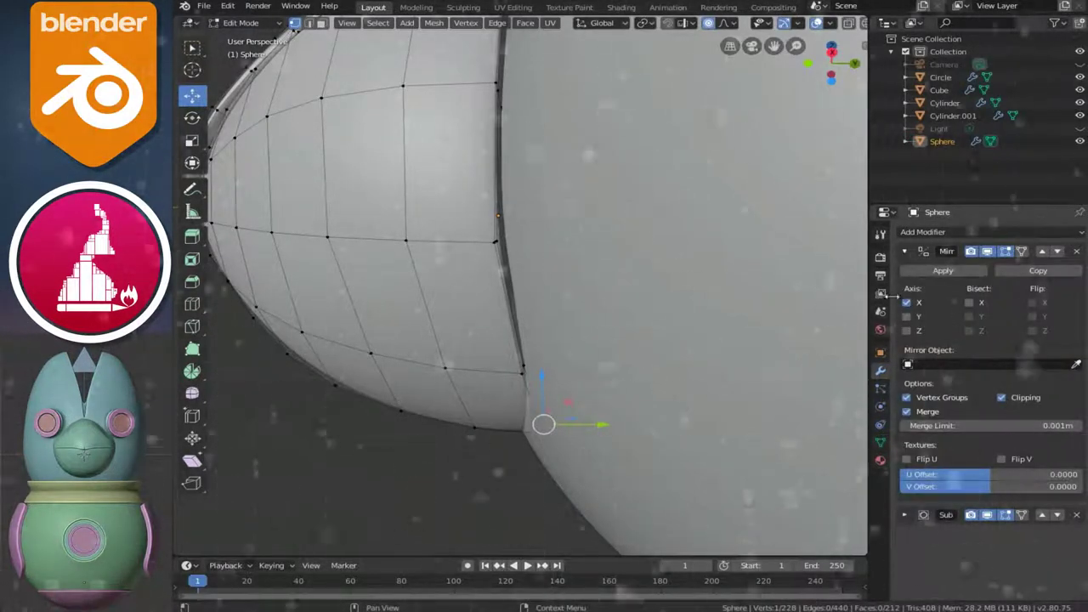
pyautogui.click(906, 251)
pyautogui.moveTo(611, 425); pyautogui.dragTo(600, 430)
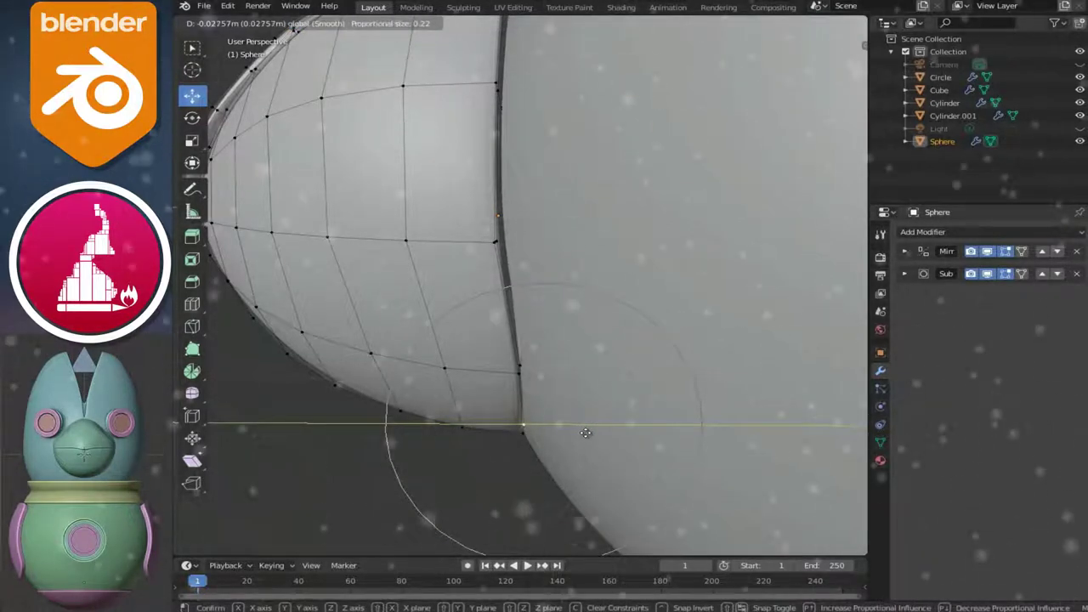
pyautogui.click(588, 434)
# Return to Object Mode and orbit around the head to review the beak's fit
pyautogui.scroll(-5, 587, 434)
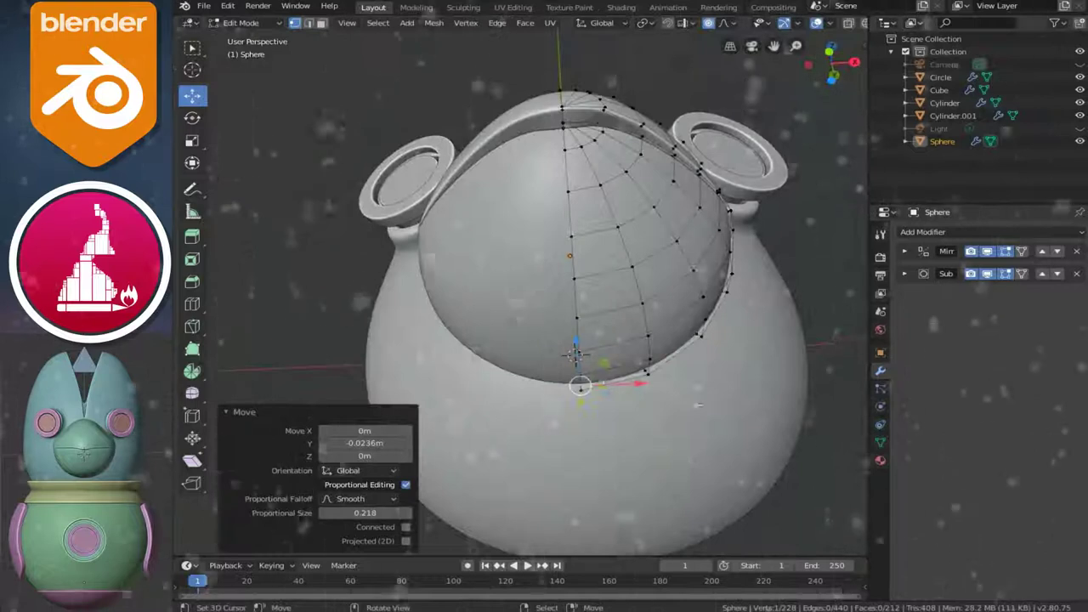
pyautogui.press('Tab')
pyautogui.click(593, 336)
pyautogui.moveTo(593, 336)
pyautogui.mouseDown(button='middle')
pyautogui.moveTo(637, 383)
pyautogui.moveTo(583, 436)
pyautogui.moveTo(506, 429)
pyautogui.moveTo(585, 383)
pyautogui.moveTo(675, 389)
pyautogui.moveTo(583, 422)
pyautogui.moveTo(569, 391)
pyautogui.moveTo(643, 349)
pyautogui.moveTo(575, 376)
pyautogui.moveTo(590, 340)
pyautogui.moveTo(578, 369)
pyautogui.moveTo(578, 349)
pyautogui.moveTo(672, 346)
pyautogui.moveTo(498, 348)
pyautogui.moveTo(580, 317)
pyautogui.moveTo(498, 286)
pyautogui.moveTo(425, 304)
pyautogui.mouseUp(button='middle')
pyautogui.scroll(-3, 672, 346)
pyautogui.scroll(5, 498, 347)
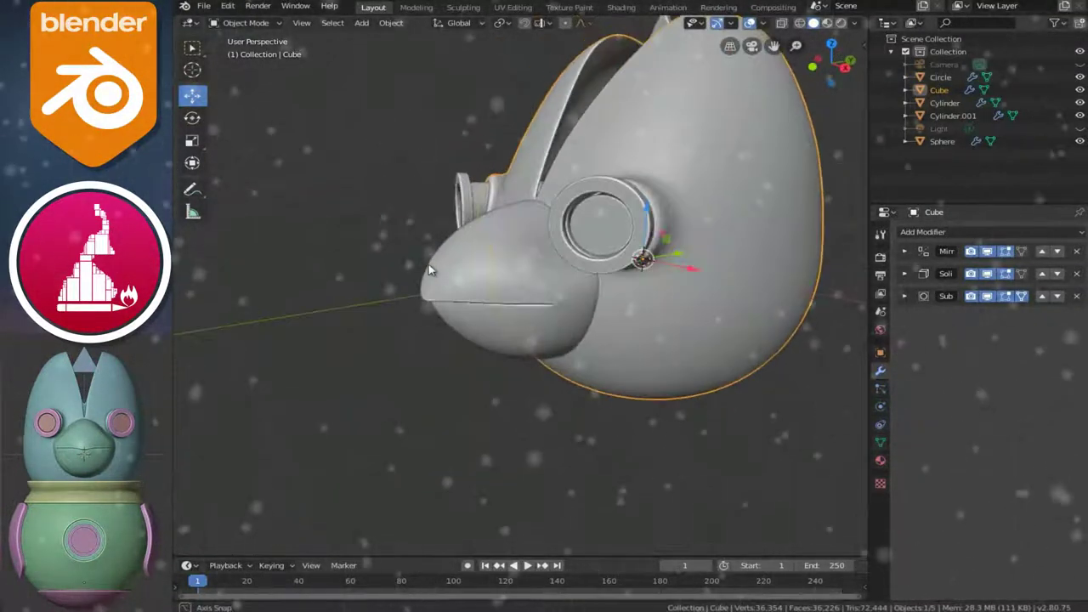
# Pull the beak tip vertex forward with an enlarged smooth falloff for a longer, pointed beak
pyautogui.click(425, 304)
pyautogui.press('Tab')
pyautogui.scroll(2, 424, 305)
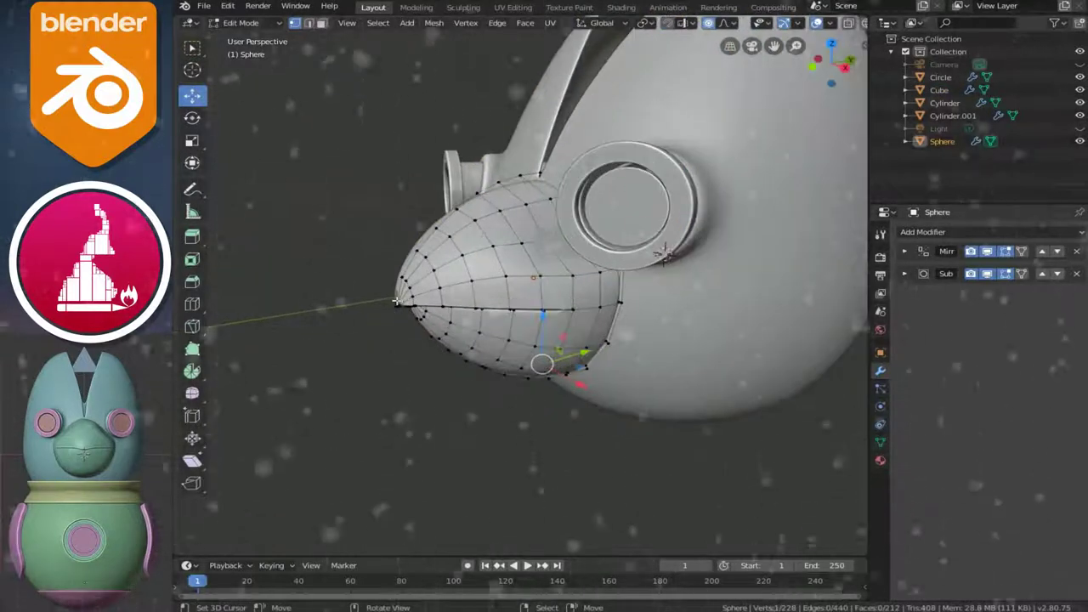
pyautogui.moveTo(422, 312); pyautogui.dragTo(483, 328, button='middle')
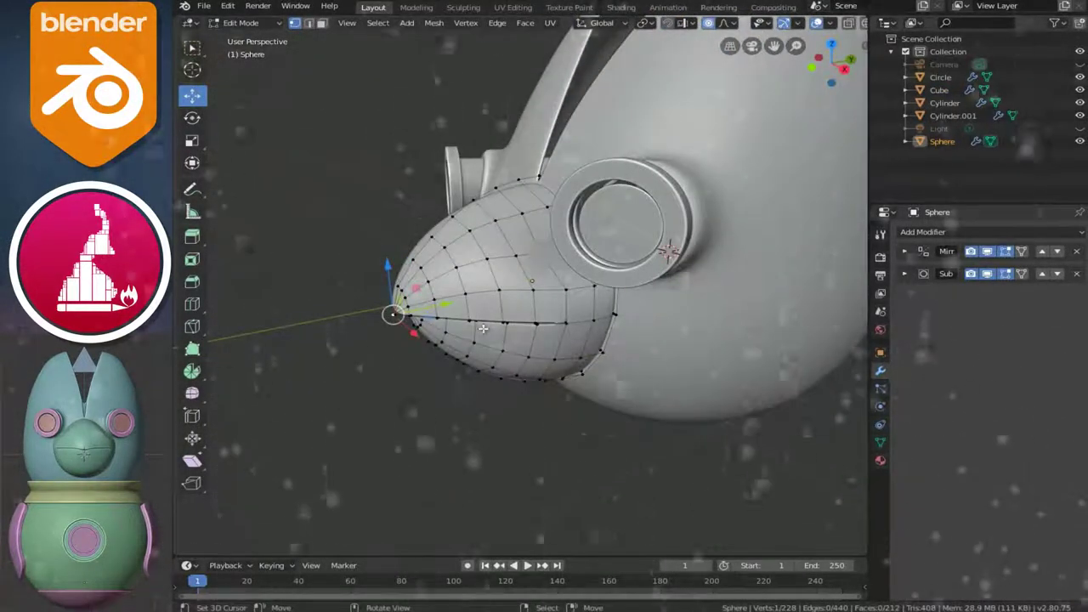
pyautogui.click(446, 305)
pyautogui.hotkey('ctrl', 'z')
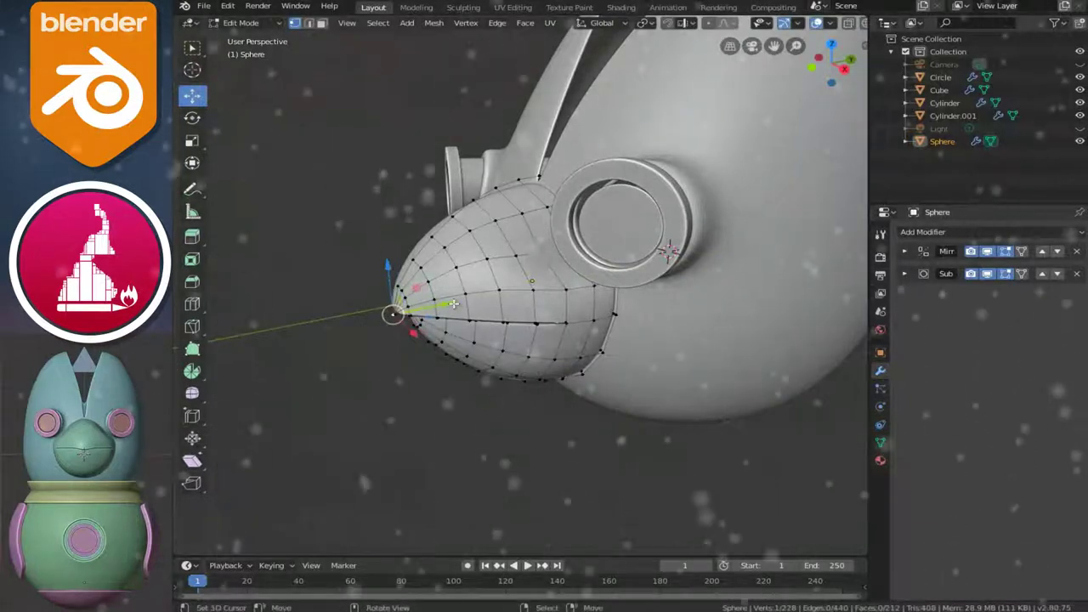
pyautogui.moveTo(454, 304); pyautogui.dragTo(455, 304)
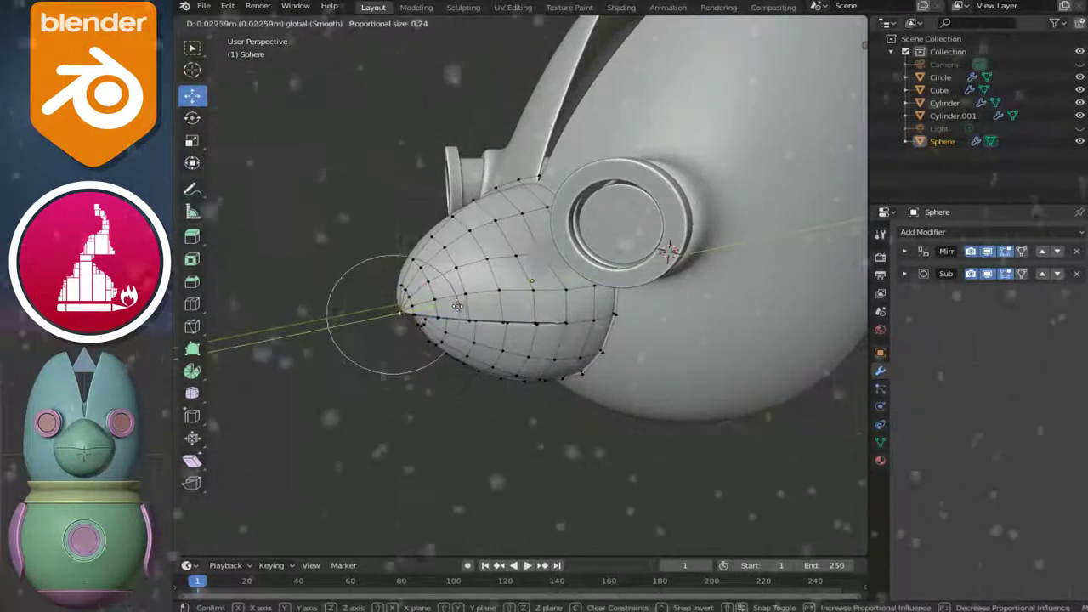
pyautogui.scroll(-8, 459, 305)
pyautogui.scroll(-1, 466, 304)
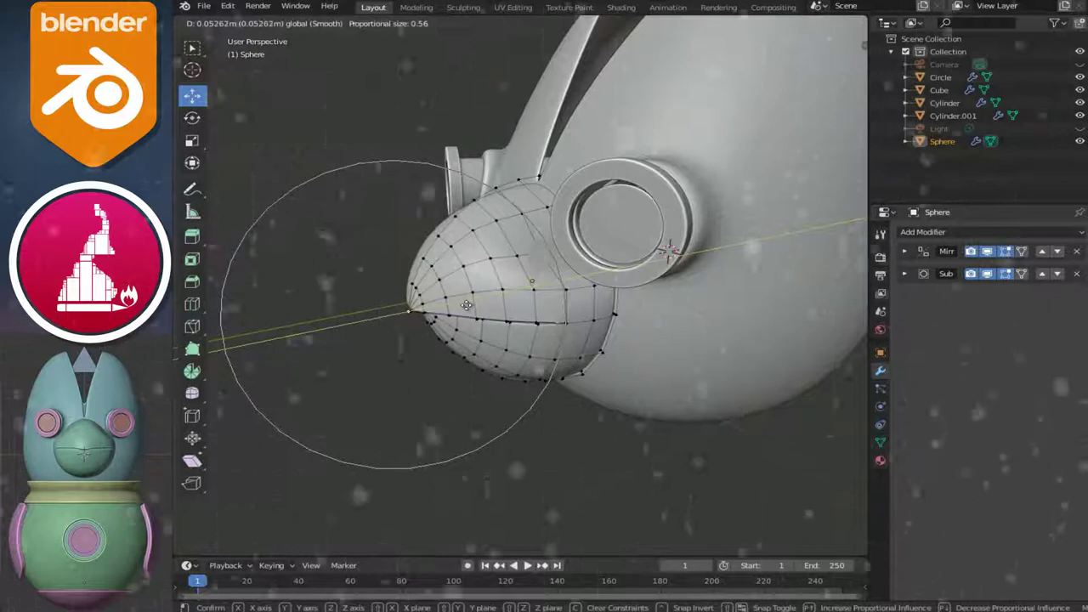
pyautogui.scroll(-1, 470, 306)
pyautogui.click(474, 306)
pyautogui.moveTo(473, 306); pyautogui.dragTo(611, 340, button='middle')
# Review the finished beak on the head from orbiting angles and front orthographic view
pyautogui.press('Tab')
pyautogui.click(667, 363)
pyautogui.moveTo(667, 363)
pyautogui.mouseDown(button='middle')
pyautogui.moveTo(576, 343)
pyautogui.moveTo(697, 315)
pyautogui.moveTo(784, 336)
pyautogui.moveTo(663, 306)
pyautogui.moveTo(655, 293)
pyautogui.moveTo(532, 326)
pyautogui.moveTo(535, 271)
pyautogui.moveTo(656, 309)
pyautogui.moveTo(723, 287)
pyautogui.moveTo(706, 253)
pyautogui.moveTo(772, 280)
pyautogui.moveTo(692, 311)
pyautogui.moveTo(595, 306)
pyautogui.moveTo(720, 327)
pyautogui.moveTo(654, 325)
pyautogui.mouseUp(button='middle')
pyautogui.scroll(3, 612, 293)
pyautogui.scroll(-4, 663, 320)
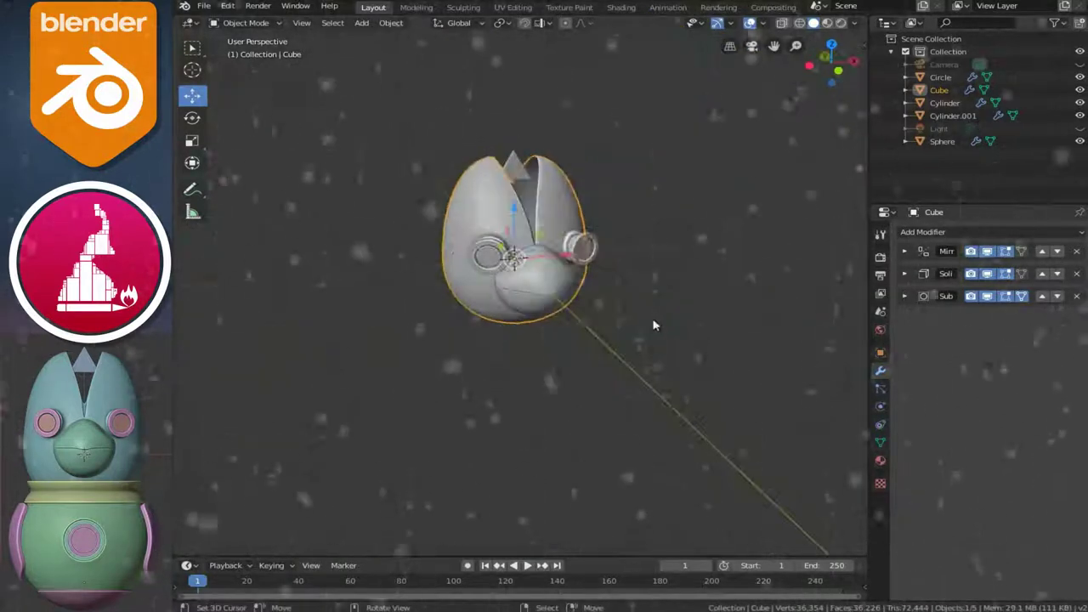
pyautogui.press('KP_1')
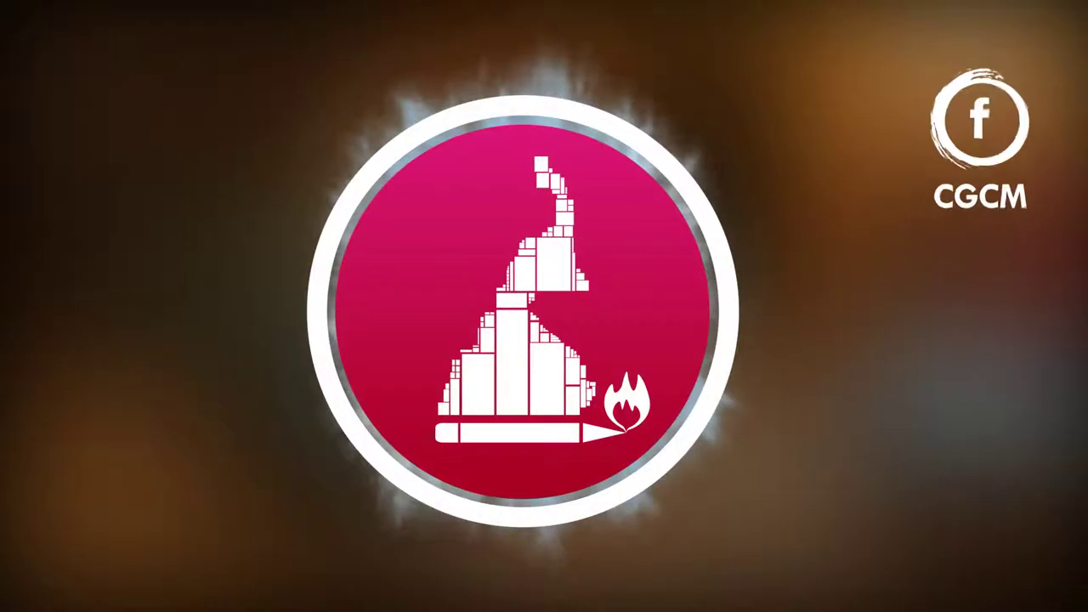